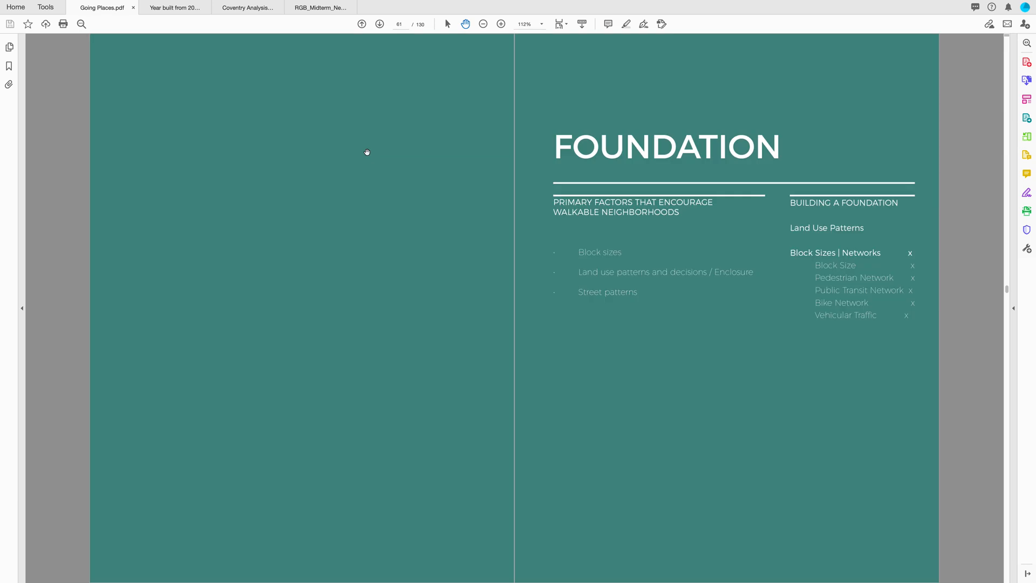
Step: Page through the Going Places PDF to the block size and intersection maps on pages 66 and 67
{"action": "scroll", "coordinate": [367, 152], "scroll_direction": "down", "scroll_amount": 1}
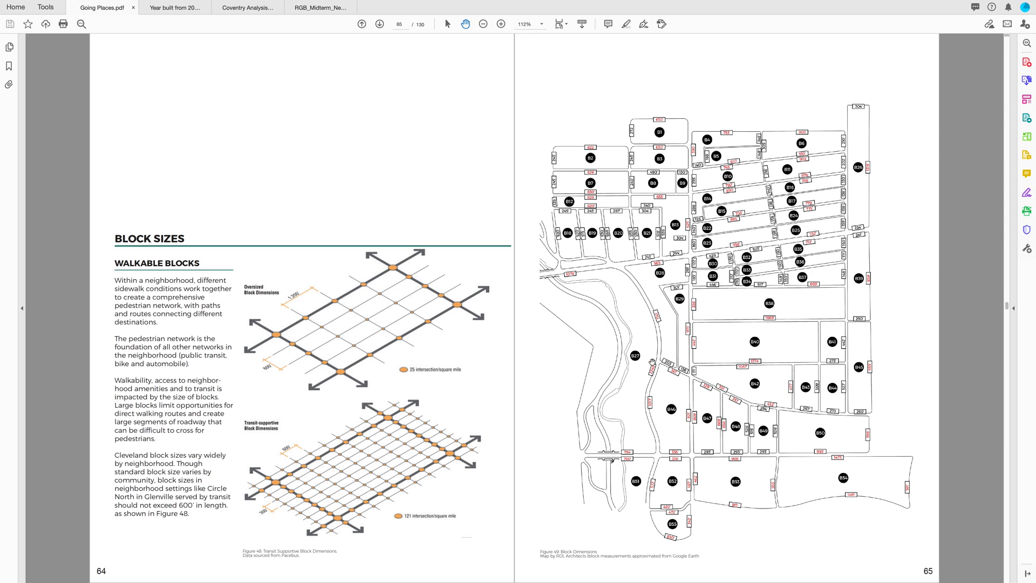
{"action": "scroll", "coordinate": [652, 362], "scroll_direction": "down", "scroll_amount": 1}
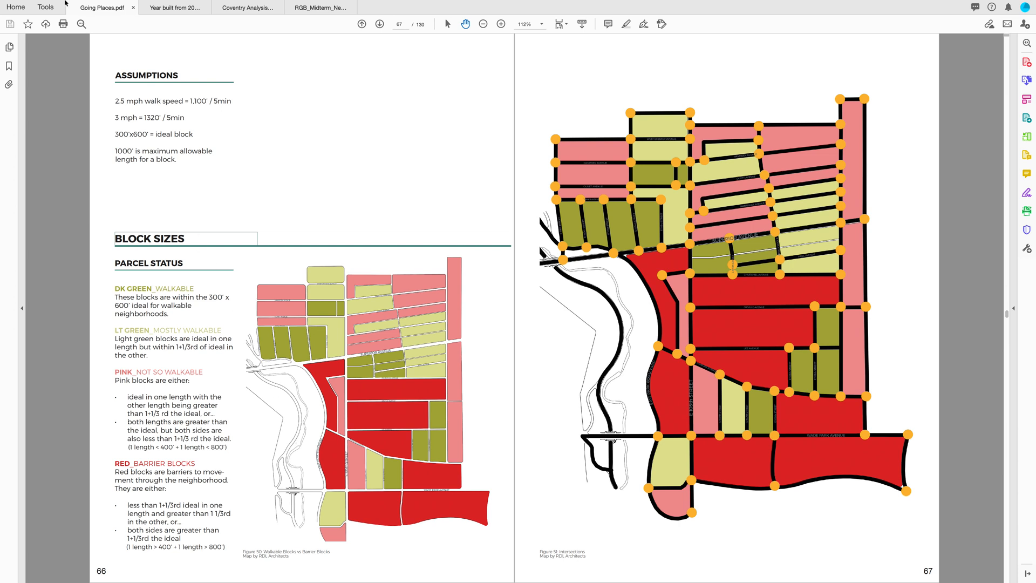
{"action": "left_click", "coordinate": [22, 13]}
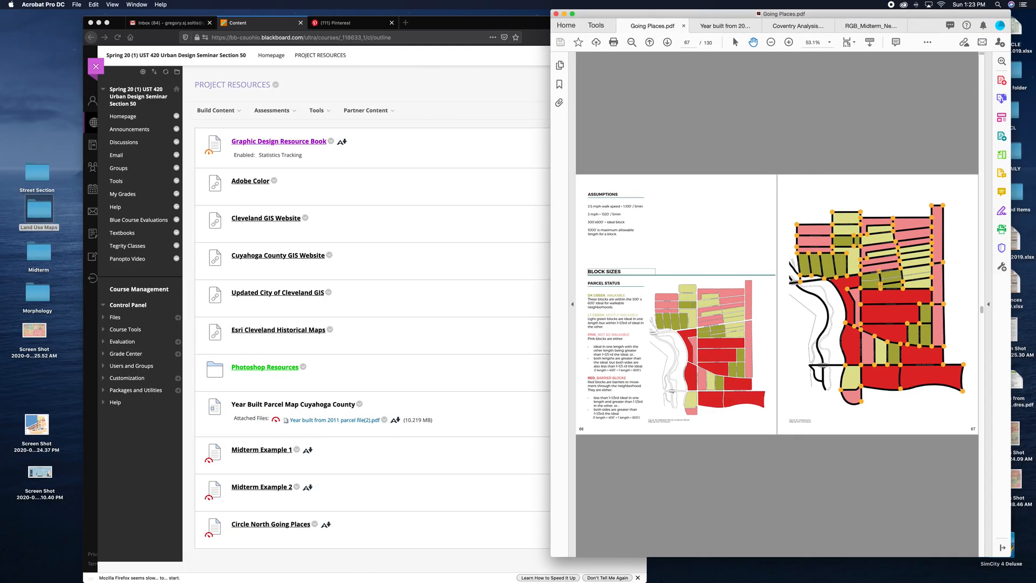
Step: Switch to Adobe InDesign and start a new document
{"action": "mouse_move", "coordinate": [485, 581]}
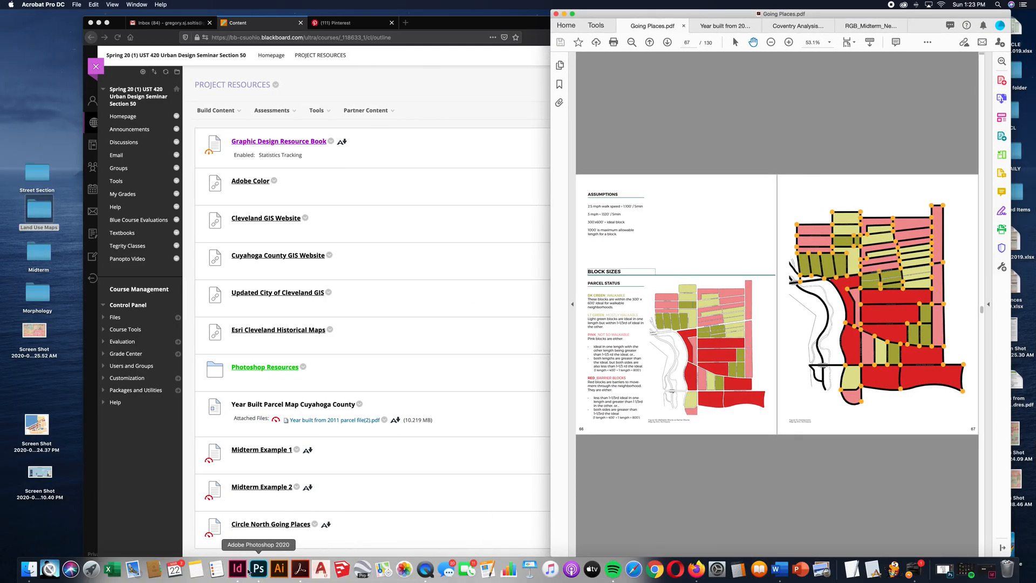
{"action": "left_click", "coordinate": [237, 569]}
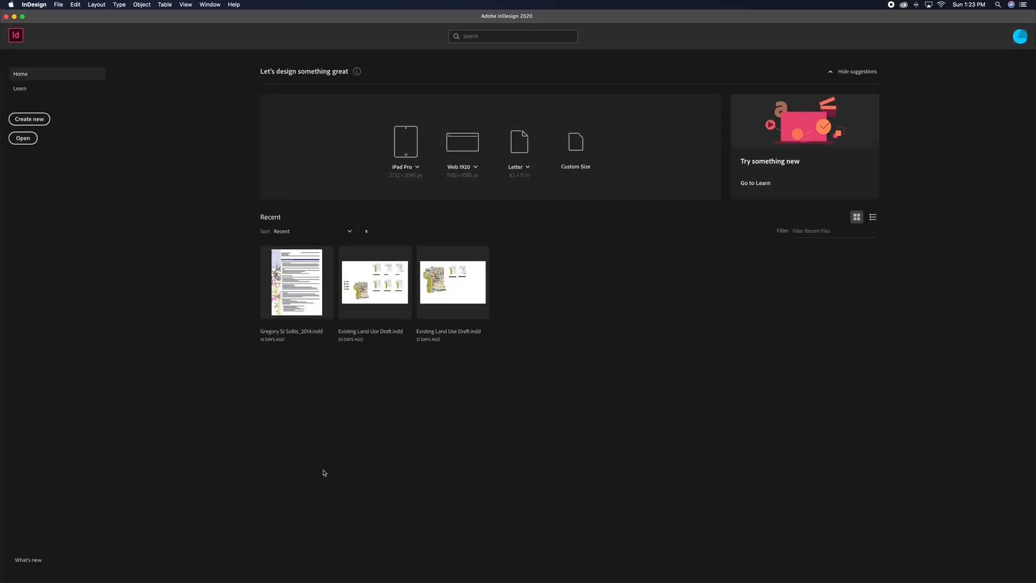
{"action": "left_click", "coordinate": [60, 4]}
{"action": "mouse_move", "coordinate": [130, 15]}
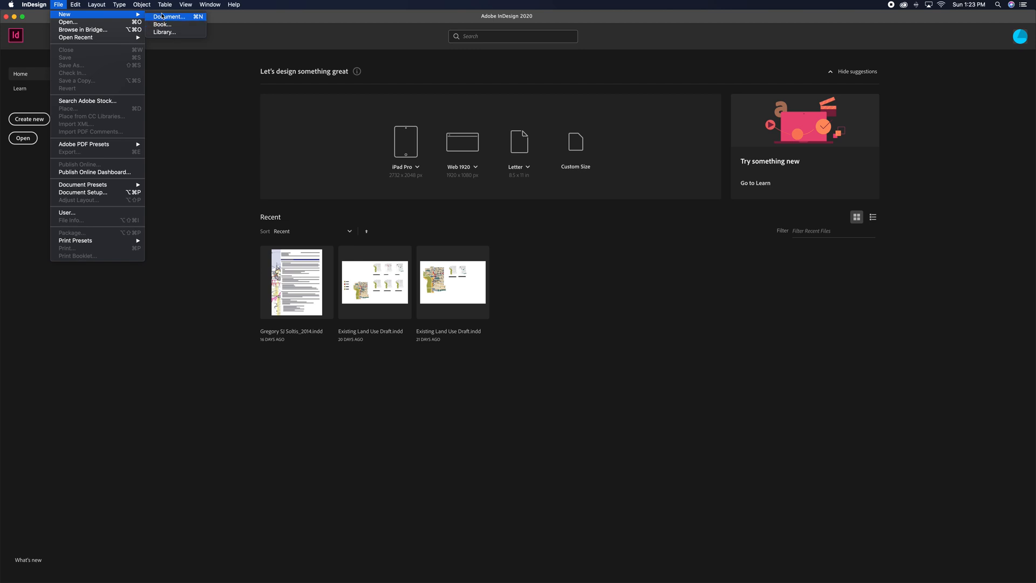
{"action": "left_click", "coordinate": [271, 184]}
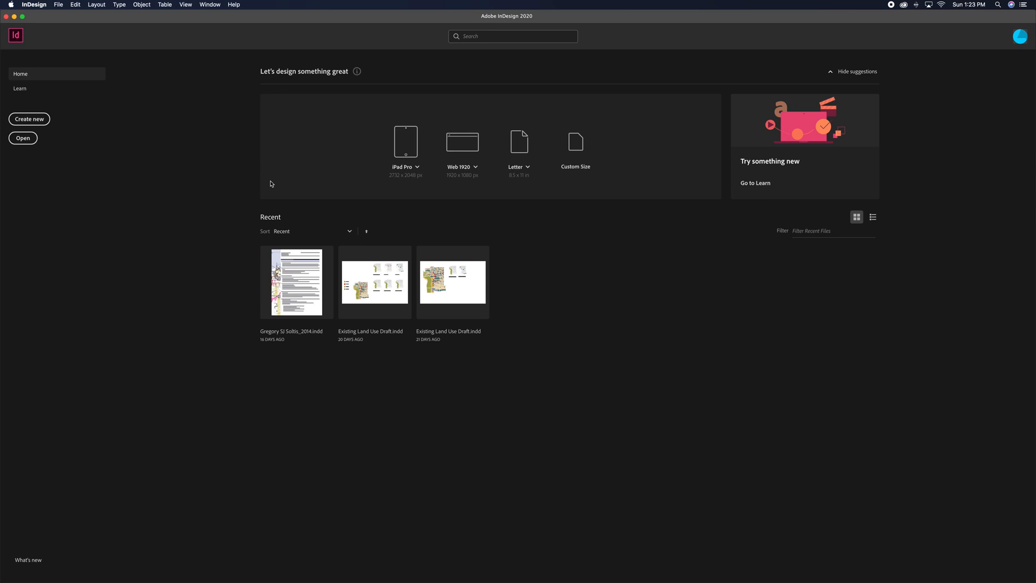
{"action": "key", "text": "super+n"}
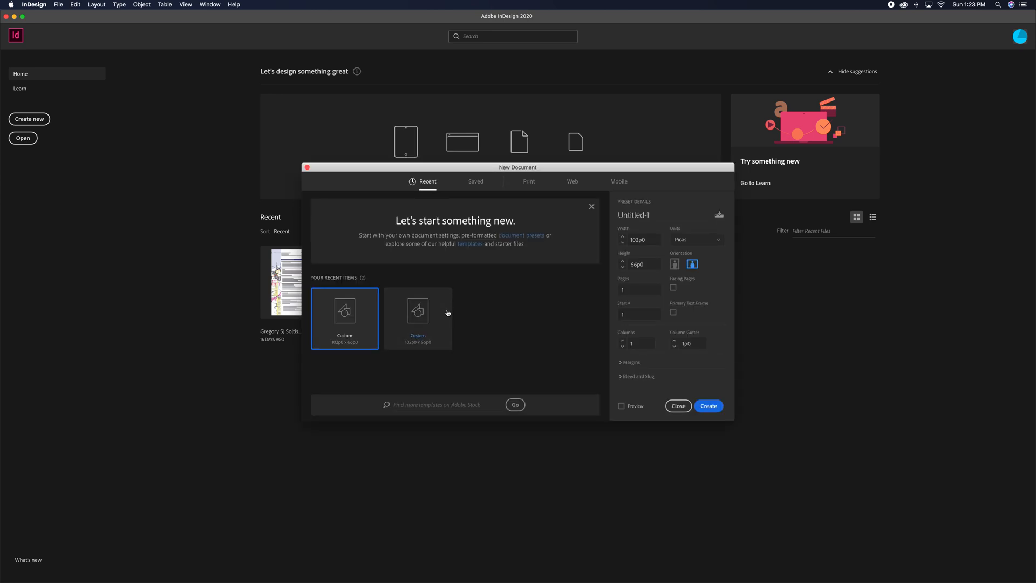
Step: Create the new document in inches, 36 in wide and 24 in high
{"action": "left_click", "coordinate": [686, 245]}
{"action": "left_click", "coordinate": [685, 281]}
{"action": "left_click", "coordinate": [642, 244]}
{"action": "type", "text": "36"}
{"action": "left_click", "coordinate": [644, 266]}
{"action": "type", "text": "24"}
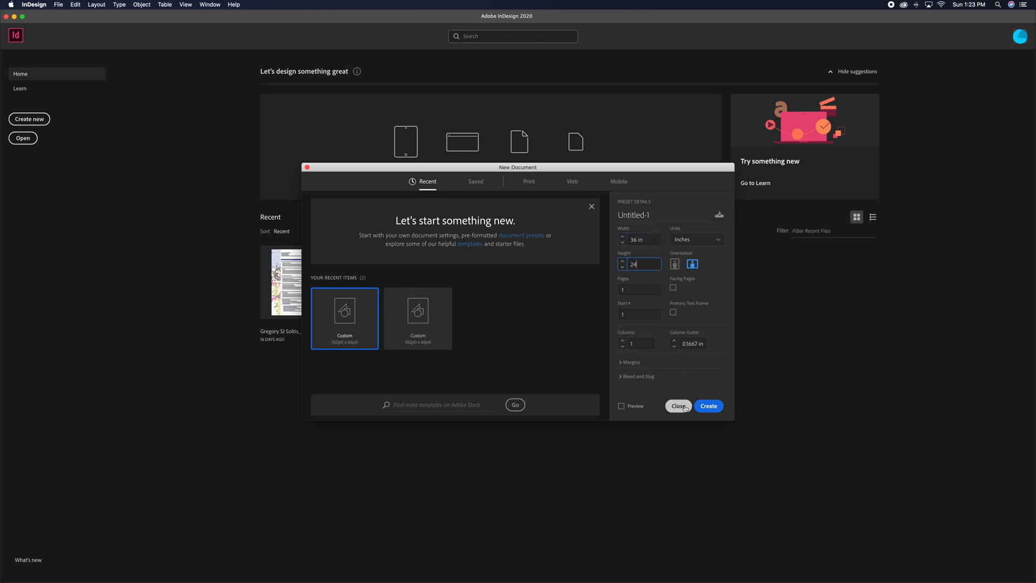
{"action": "left_click", "coordinate": [704, 407]}
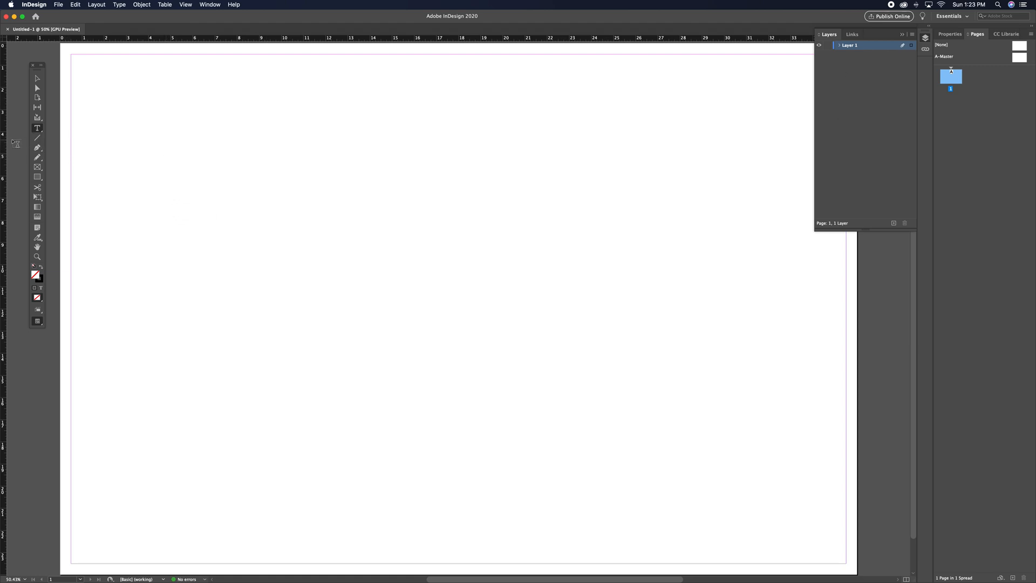
Step: Add a vertical ruler guide to the page at about 9.4 in
{"action": "left_click_drag", "start_coordinate": [3, 142], "coordinate": [270, 208]}
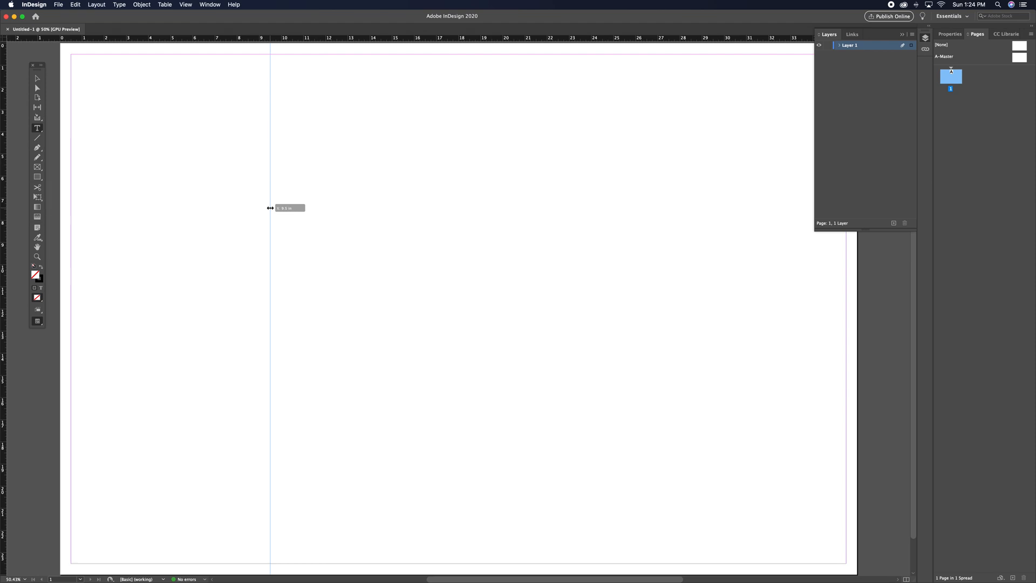
{"action": "left_click_drag", "start_coordinate": [270, 208], "coordinate": [269, 209]}
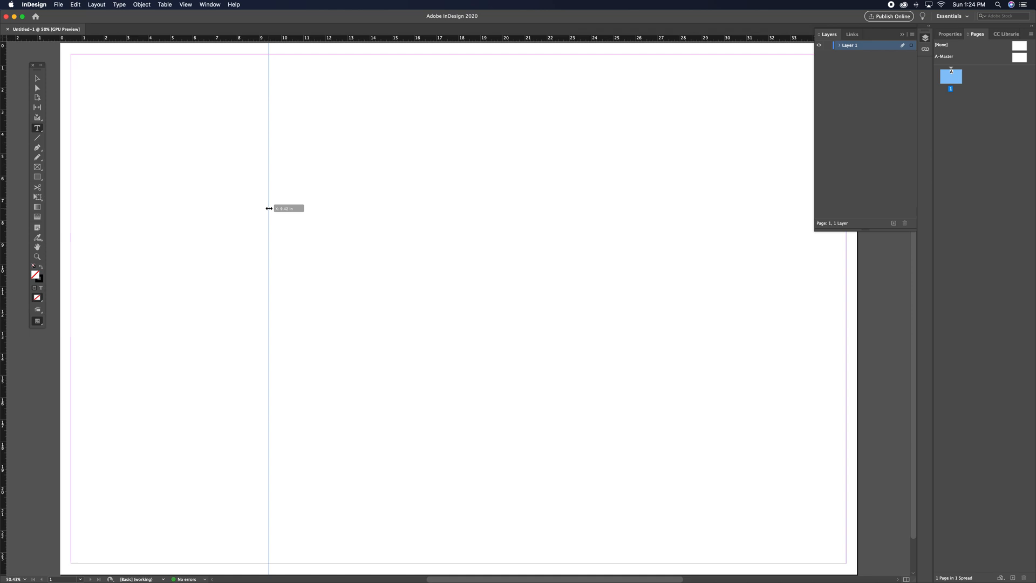
{"action": "left_click_drag", "start_coordinate": [269, 209], "coordinate": [268, 209]}
Step: Switch to Acrobat to examine the Coventry Analysis poster layout, and return to InDesign
{"action": "mouse_move", "coordinate": [759, 578]}
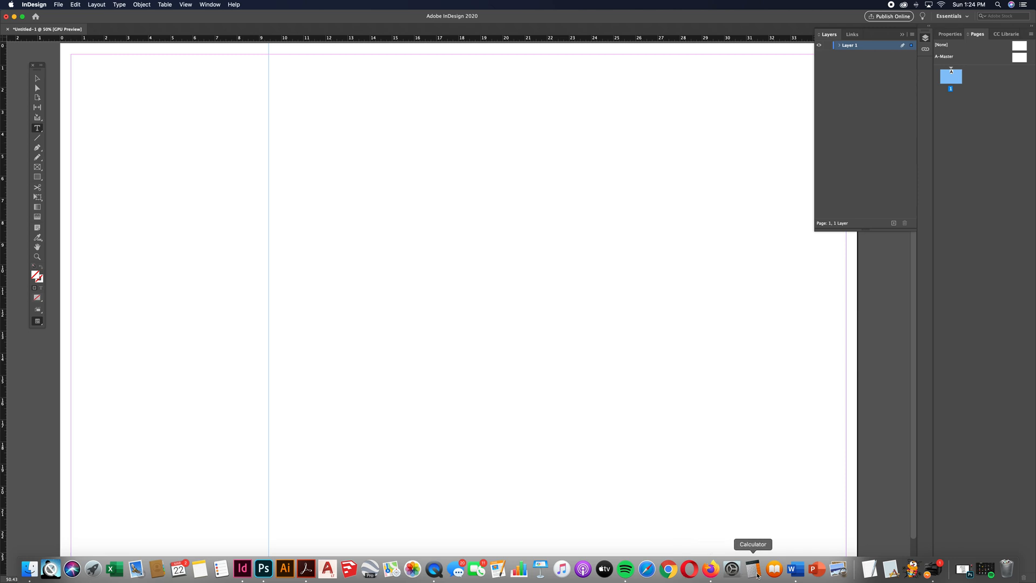
{"action": "left_click", "coordinate": [306, 569]}
{"action": "left_click", "coordinate": [798, 26]}
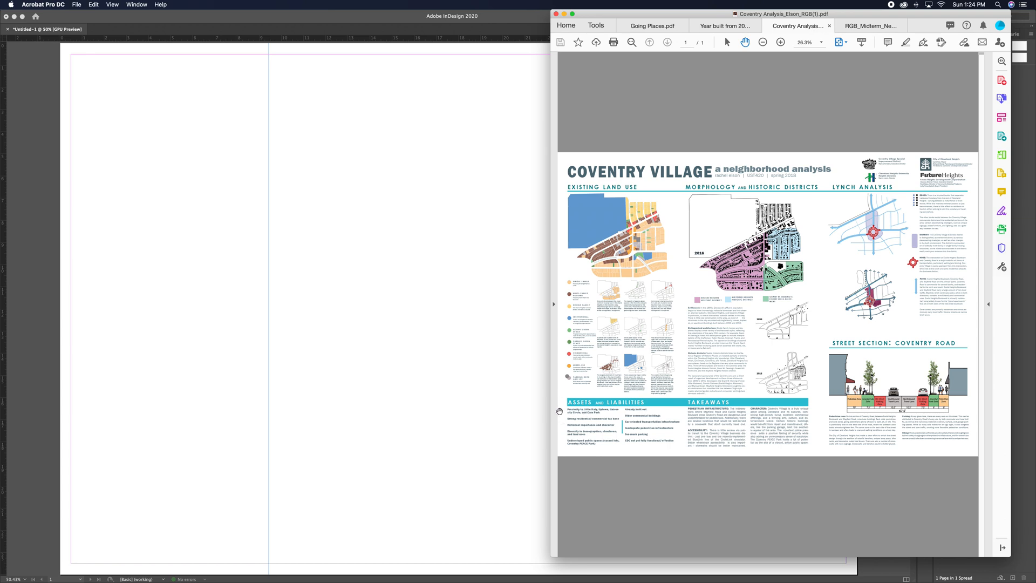
{"action": "left_click", "coordinate": [520, 412]}
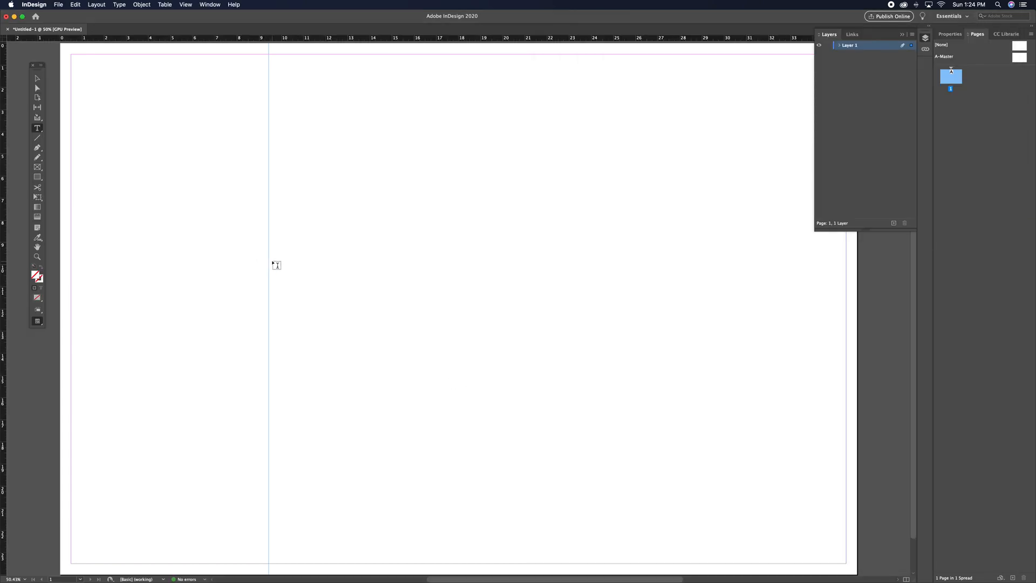
Step: Move the vertical guide to about 12 in and collapse the Layers panel
{"action": "left_click", "coordinate": [37, 79]}
{"action": "mouse_move", "coordinate": [268, 162]}
{"action": "left_mouse_down"}
{"action": "mouse_move", "coordinate": [247, 163]}
{"action": "mouse_move", "coordinate": [287, 170]}
{"action": "left_mouse_up"}
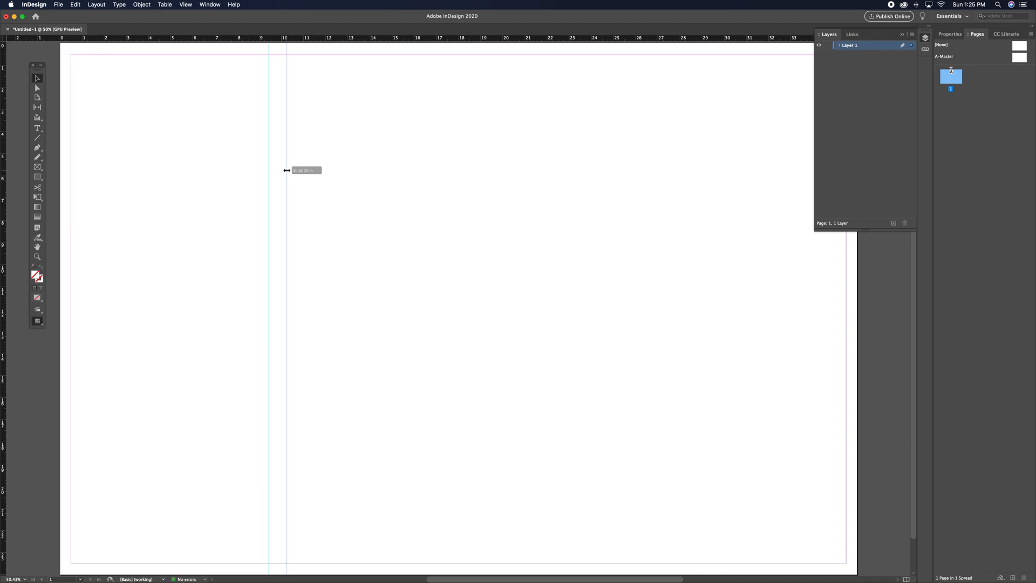
{"action": "left_click_drag", "start_coordinate": [287, 170], "coordinate": [282, 170]}
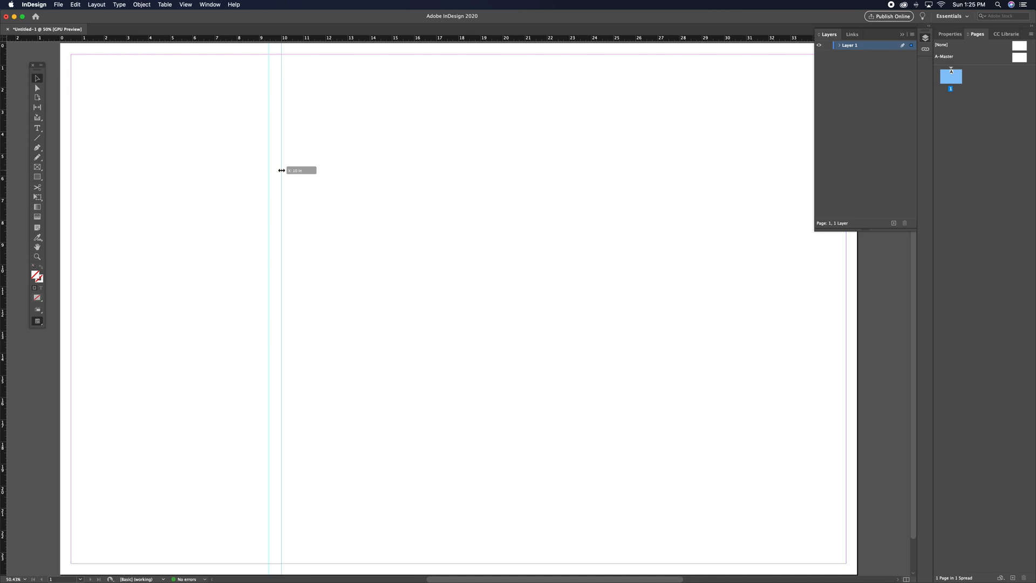
{"action": "left_click_drag", "start_coordinate": [282, 170], "coordinate": [281, 170]}
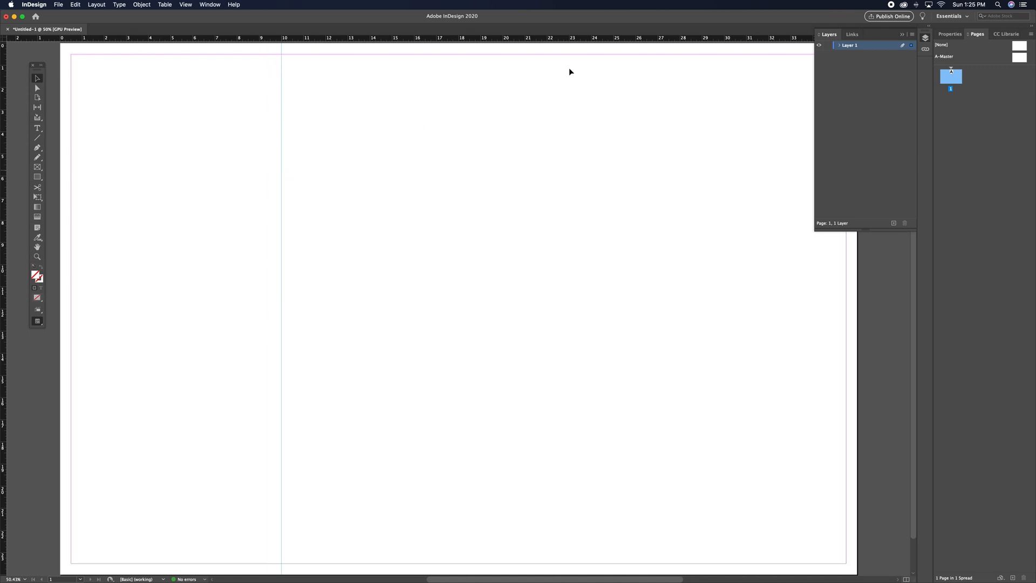
{"action": "left_click", "coordinate": [902, 34]}
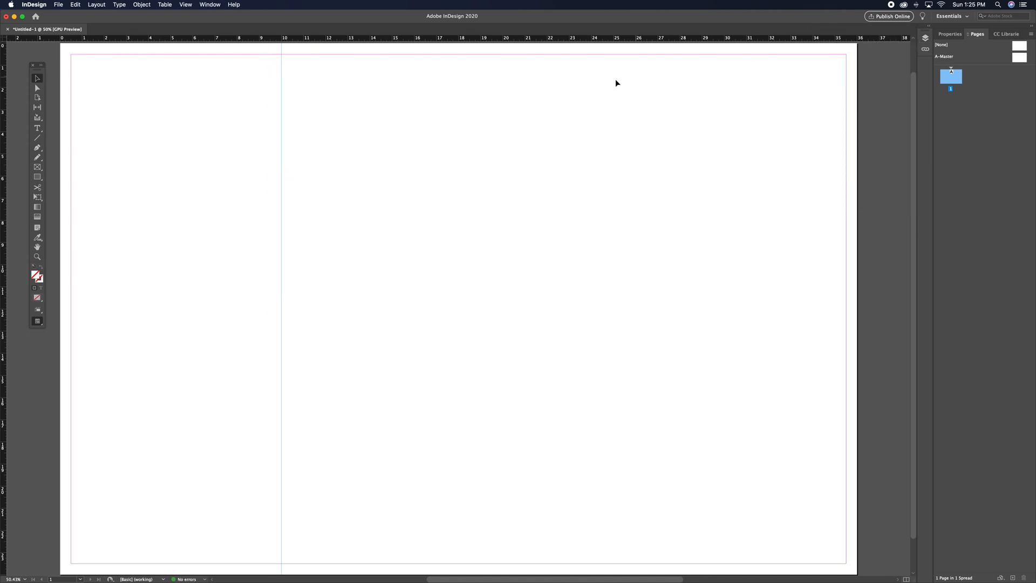
{"action": "left_click_drag", "start_coordinate": [281, 171], "coordinate": [326, 172]}
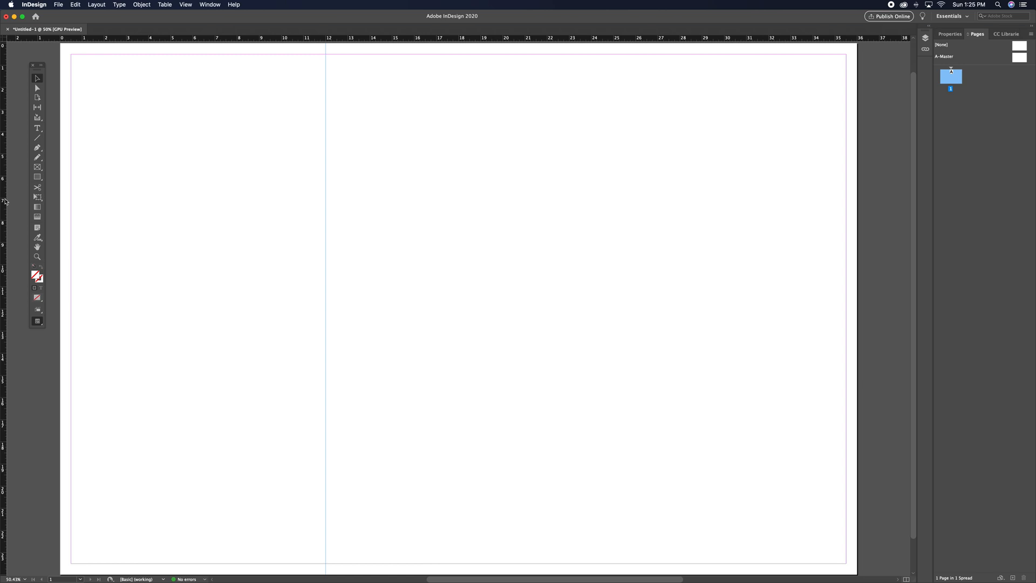
Step: Add a second vertical guide at about 24 in and a horizontal guide at about 3.25 in
{"action": "left_click_drag", "start_coordinate": [6, 202], "coordinate": [565, 200]}
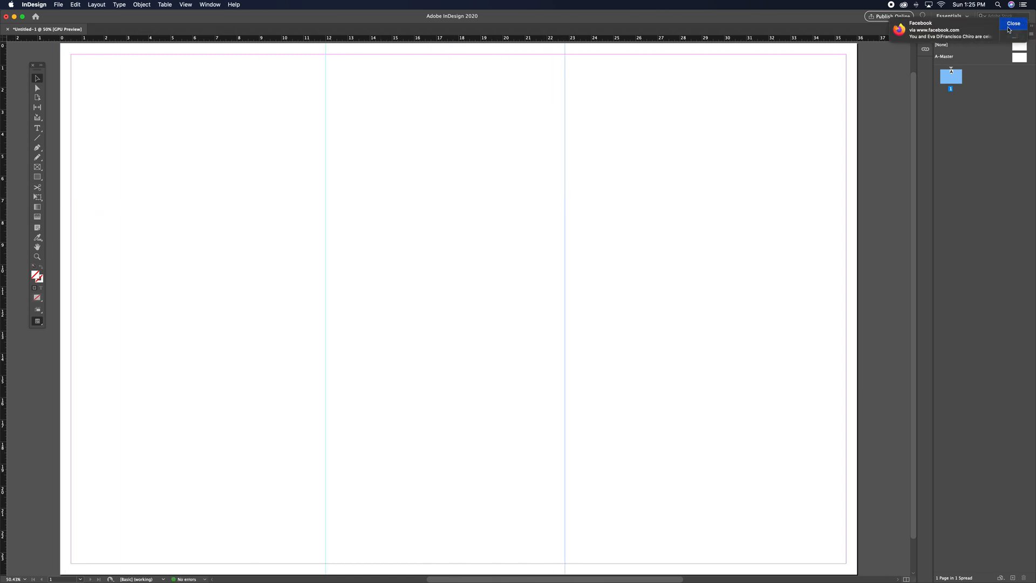
{"action": "left_click_drag", "start_coordinate": [565, 87], "coordinate": [591, 90]}
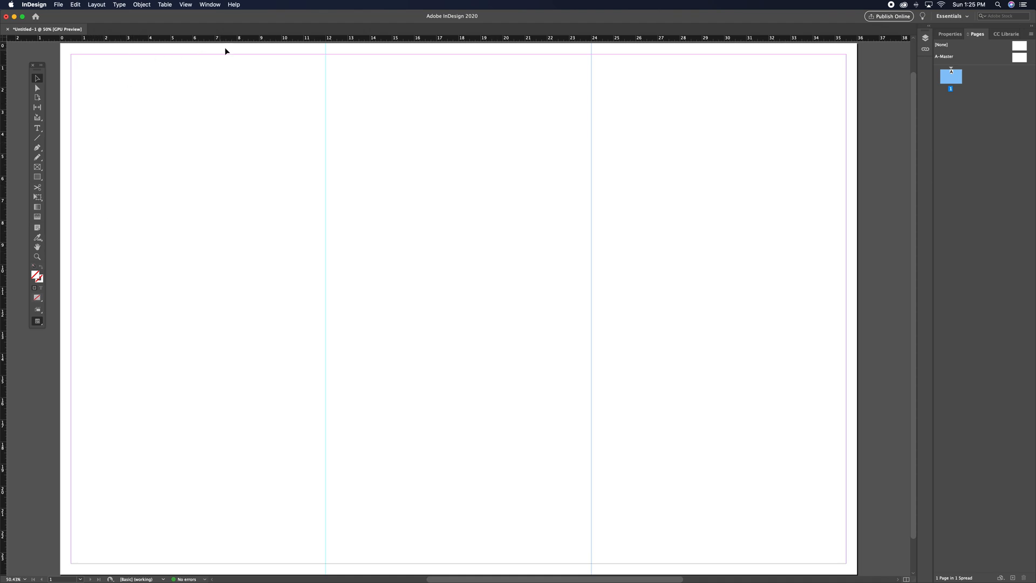
{"action": "left_click_drag", "start_coordinate": [229, 42], "coordinate": [228, 114]}
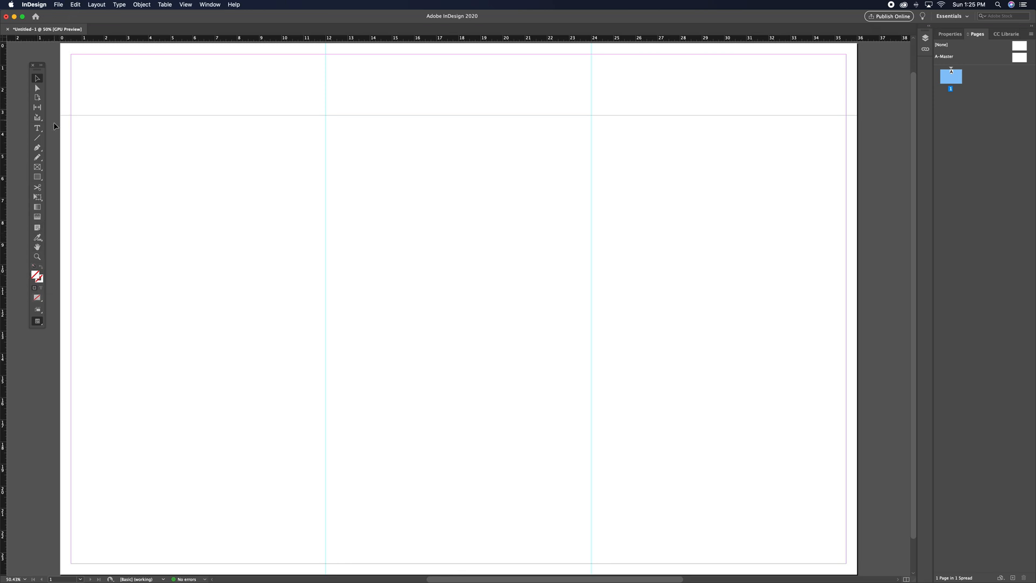
Step: Activate the Rectangle tool and try to set its colour to dark green, hex 235a3a
{"action": "left_click", "coordinate": [37, 177]}
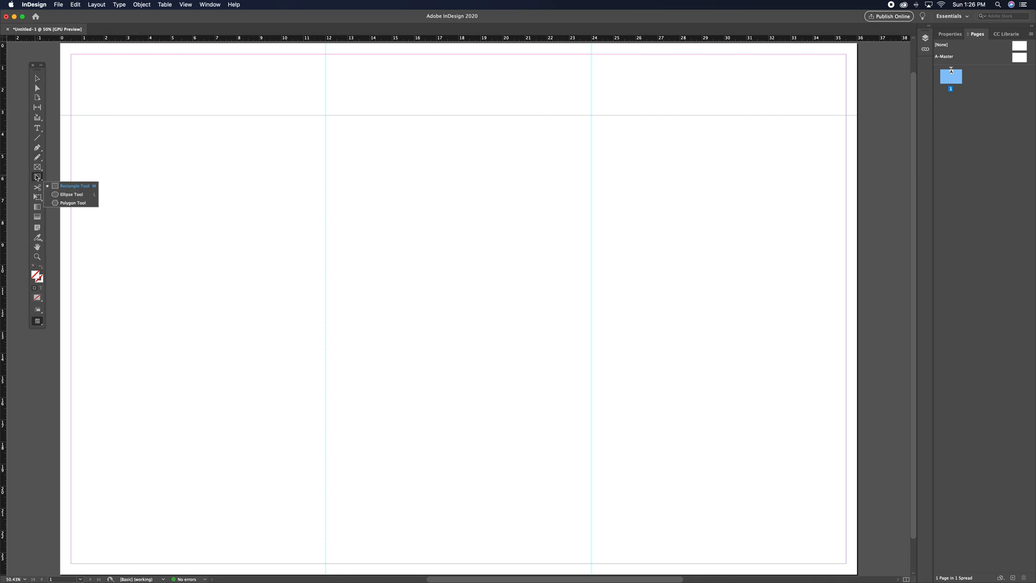
{"action": "left_click", "coordinate": [67, 186]}
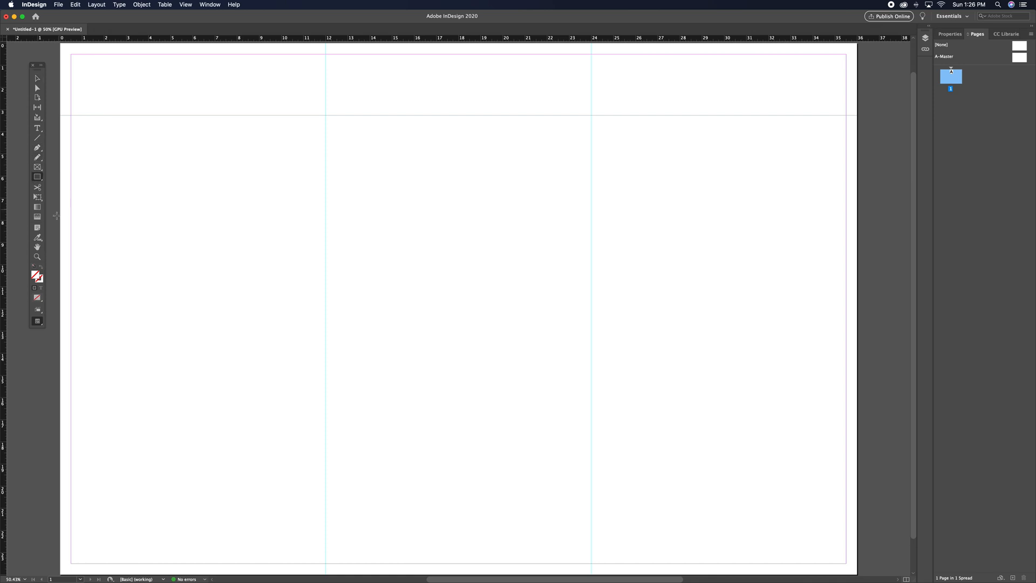
{"action": "double_click", "coordinate": [36, 276]}
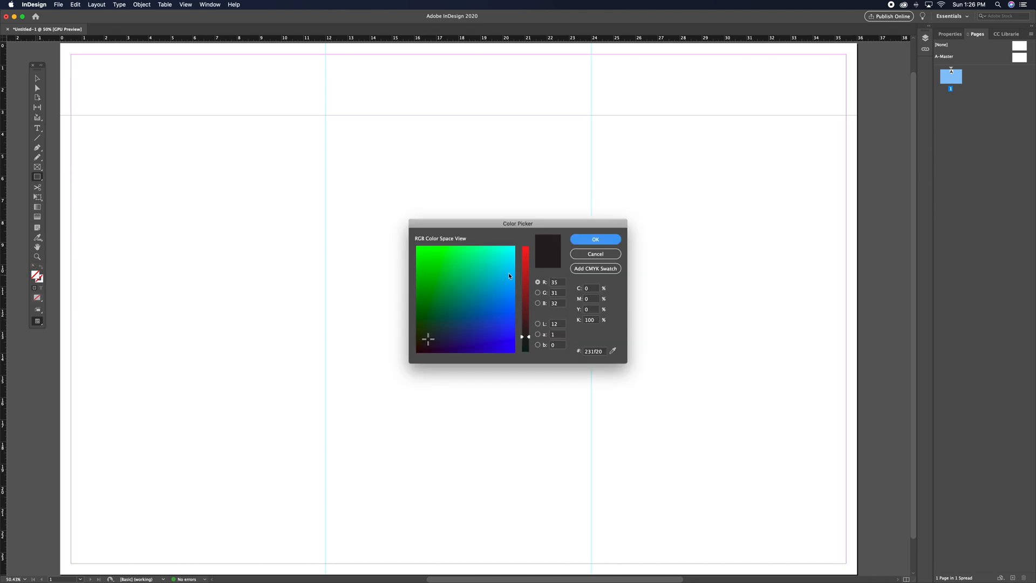
{"action": "left_click", "coordinate": [459, 266]}
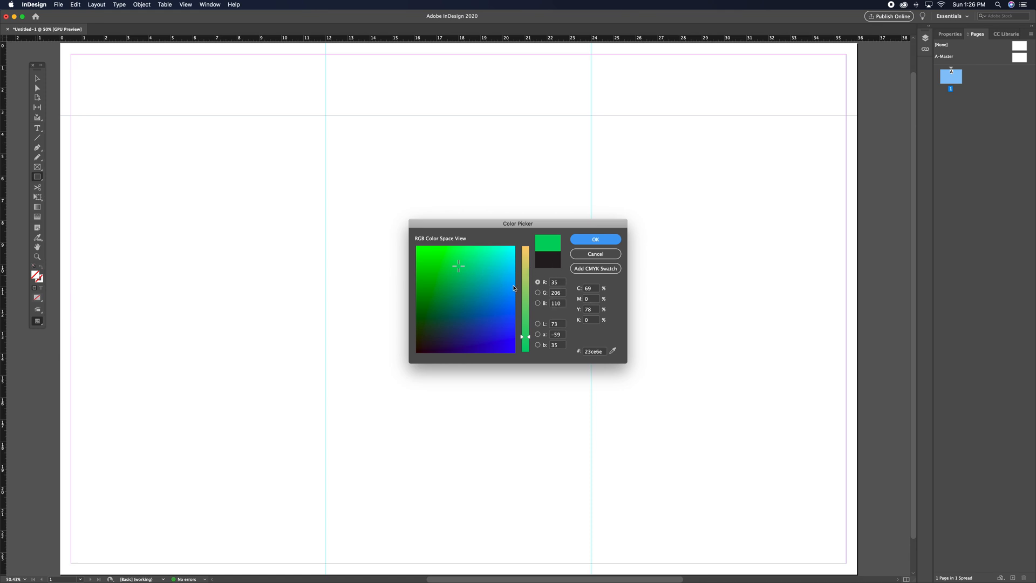
{"action": "left_click", "coordinate": [438, 314]}
{"action": "left_click", "coordinate": [559, 283]}
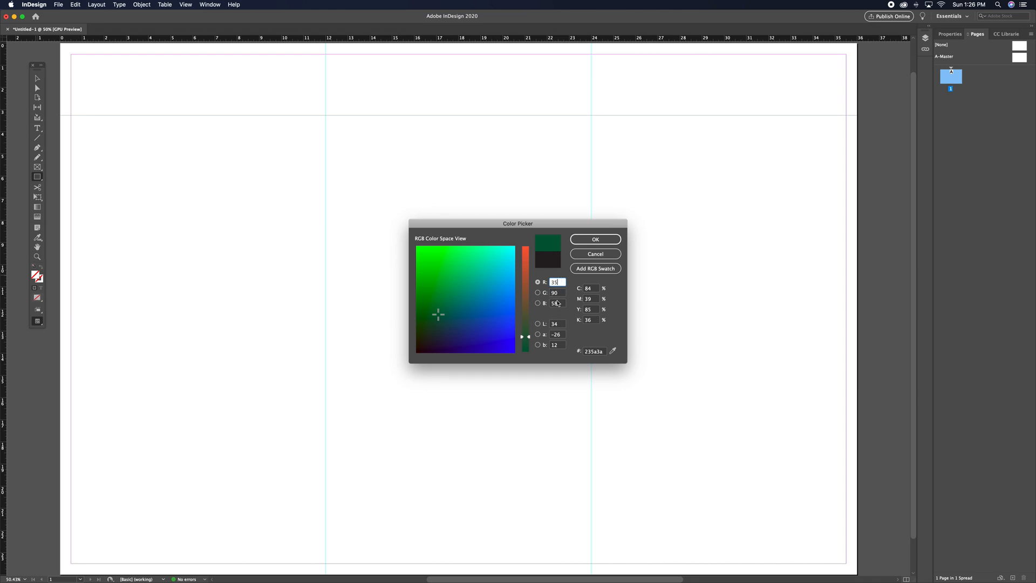
{"action": "left_click", "coordinate": [610, 242]}
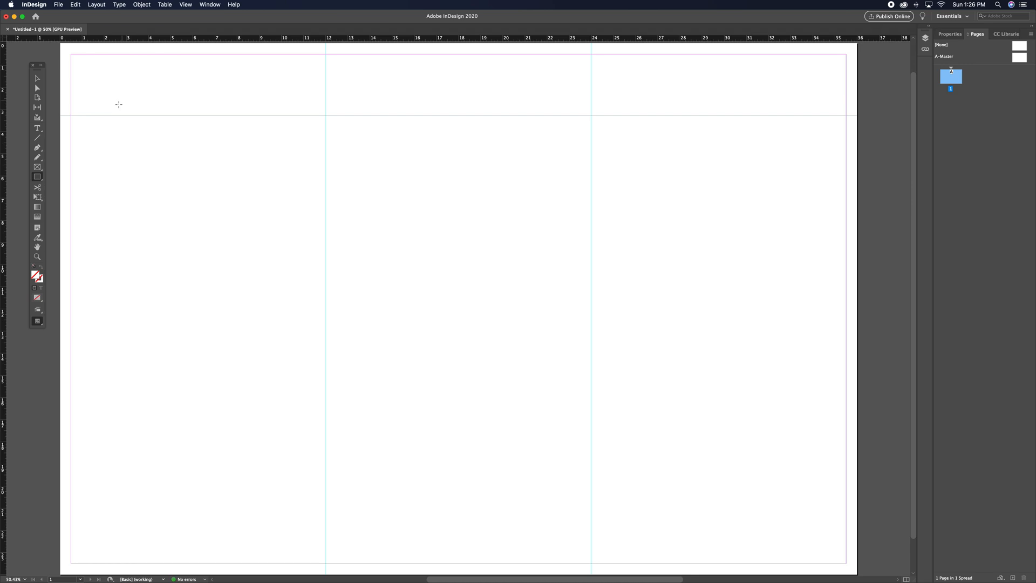
Step: Draw a full-width rectangle from the page's upper edge to the horizontal guide and fill it with green, hex 23ca4a
{"action": "left_click_drag", "start_coordinate": [63, 48], "coordinate": [859, 116]}
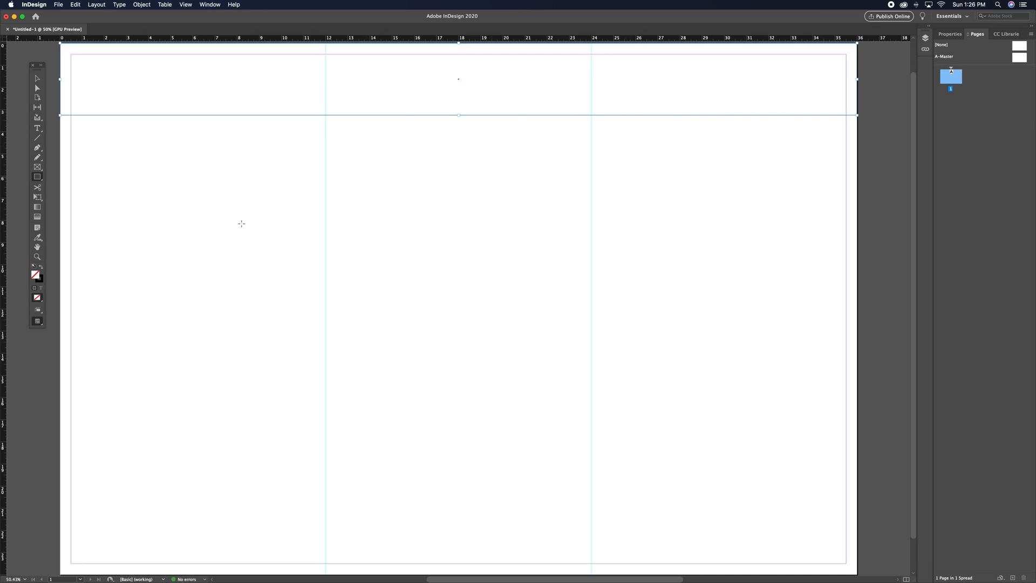
{"action": "left_click", "coordinate": [41, 267]}
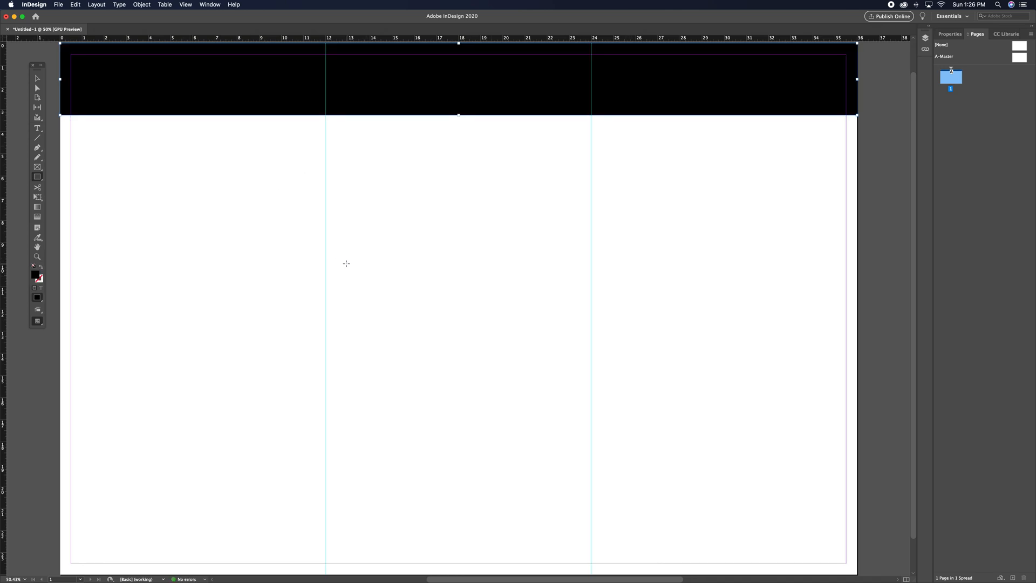
{"action": "double_click", "coordinate": [40, 279]}
{"action": "left_click", "coordinate": [447, 271]}
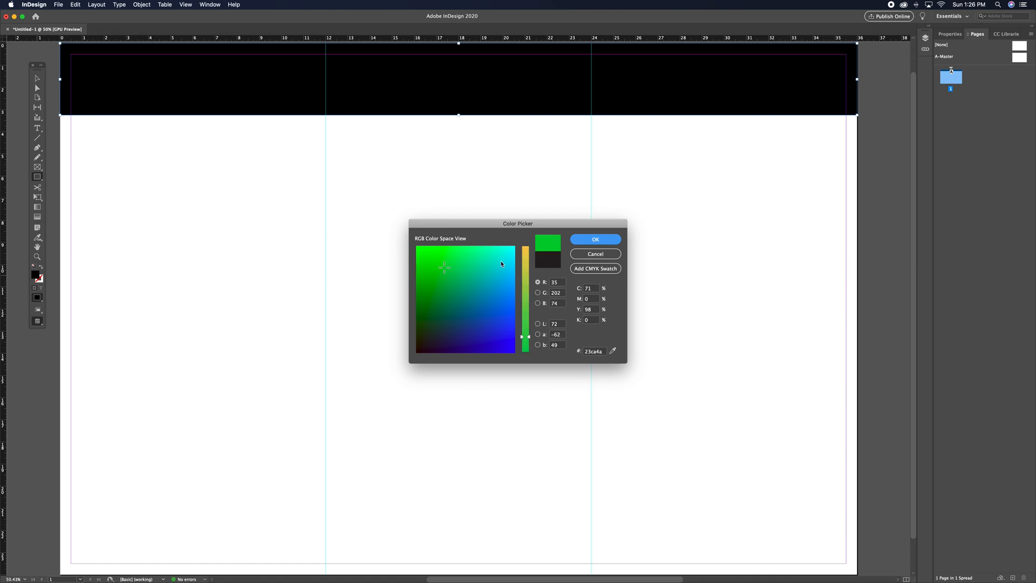
{"action": "left_click", "coordinate": [596, 239]}
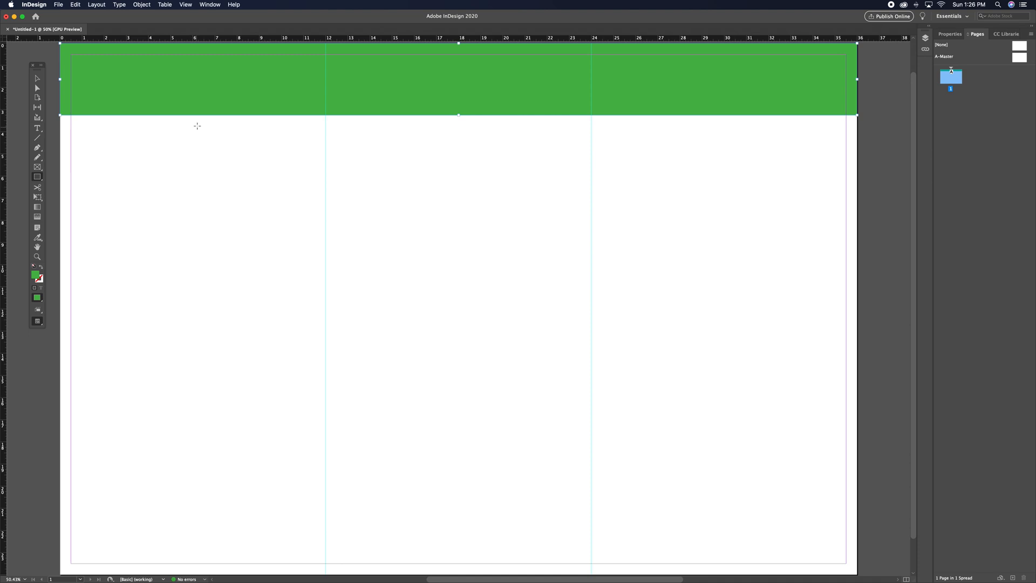
{"action": "left_click", "coordinate": [38, 79]}
{"action": "left_click", "coordinate": [37, 128]}
{"action": "left_click", "coordinate": [224, 214]}
{"action": "key", "text": "shift+g"}
{"action": "key", "text": "o"}
{"action": "key", "text": "i"}
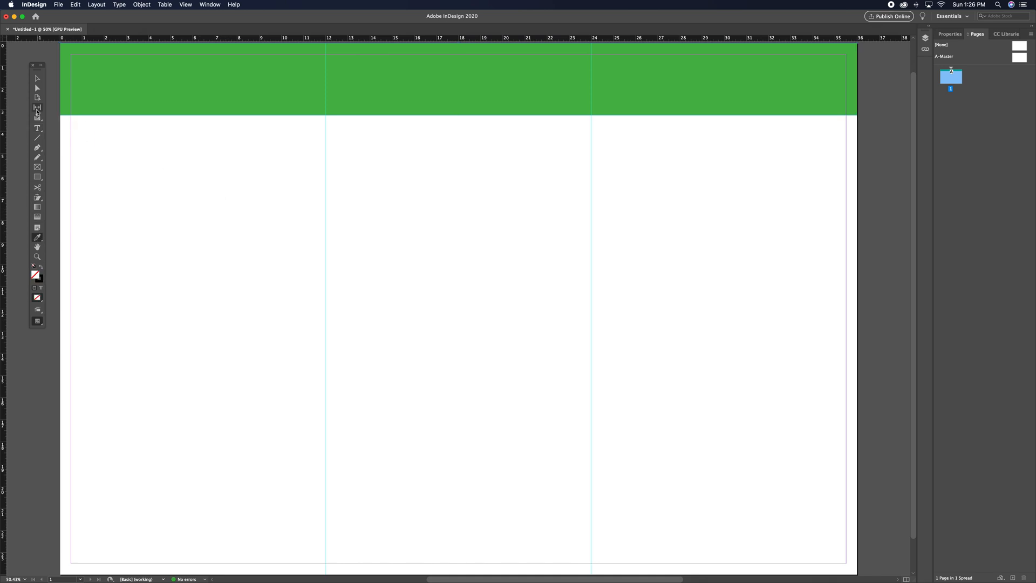
Step: Draw a title text frame about 20 in wide and 2 in tall inside the green banner
{"action": "left_click", "coordinate": [37, 129]}
{"action": "left_click_drag", "start_coordinate": [105, 58], "coordinate": [530, 100]}
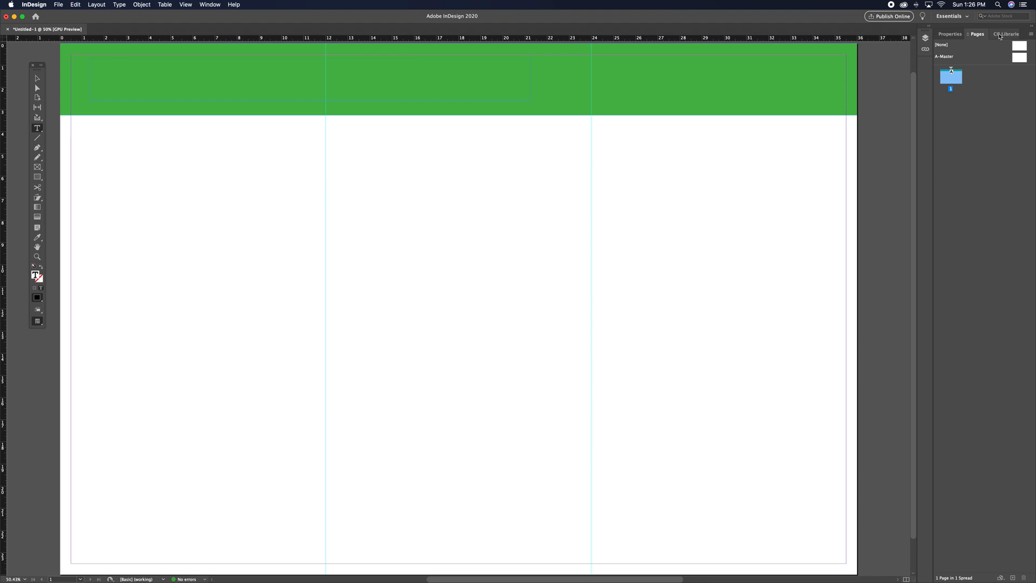
Step: Show the Character settings and set the title text's font to Montserrat
{"action": "left_click", "coordinate": [206, 5]}
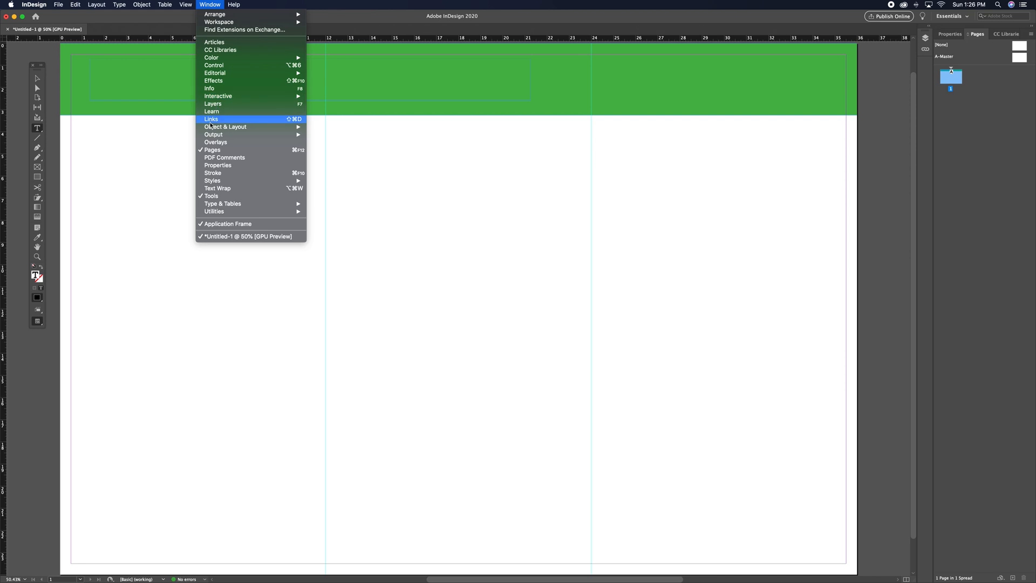
{"action": "mouse_move", "coordinate": [215, 136]}
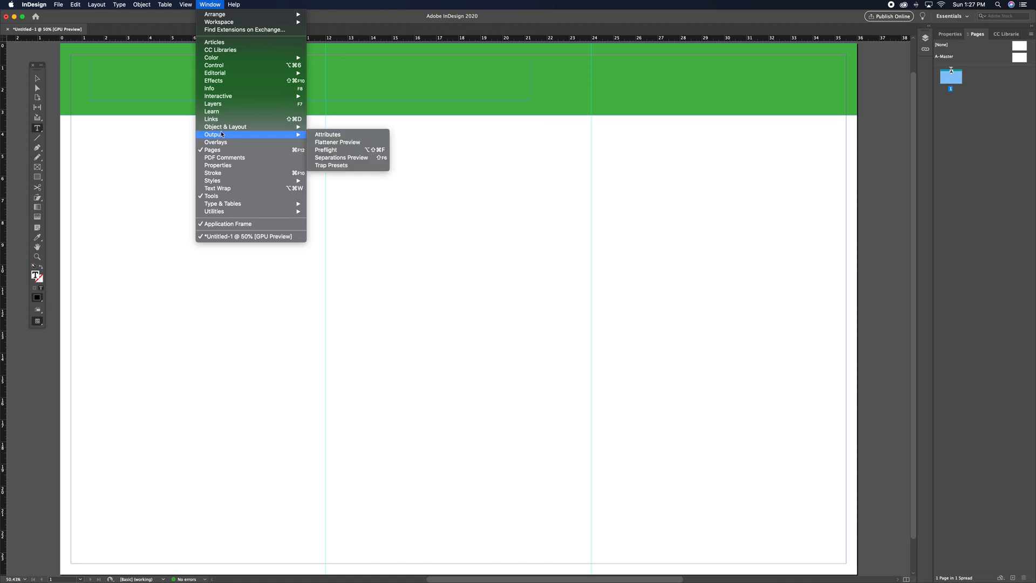
{"action": "mouse_move", "coordinate": [223, 182]}
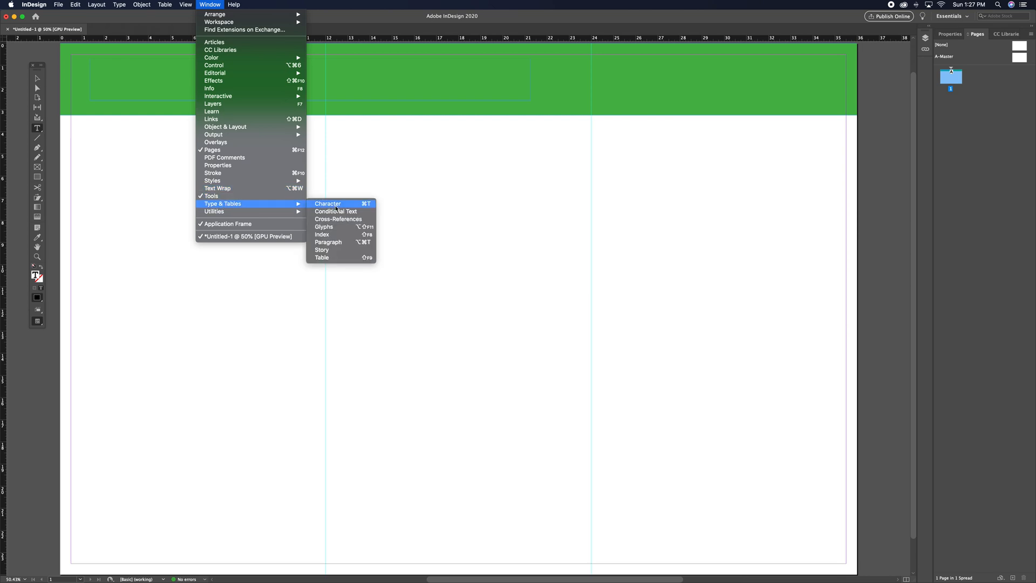
{"action": "left_click", "coordinate": [327, 204]}
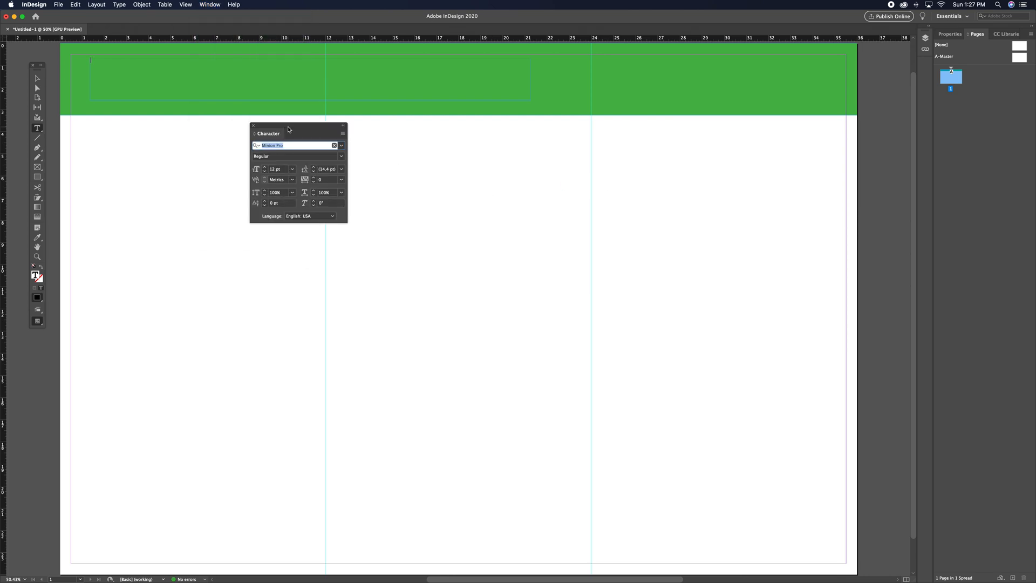
{"action": "left_click", "coordinate": [342, 146]}
{"action": "scroll", "coordinate": [317, 346], "scroll_direction": "down", "scroll_amount": 10}
{"action": "scroll", "coordinate": [317, 344], "scroll_direction": "down", "scroll_amount": 20}
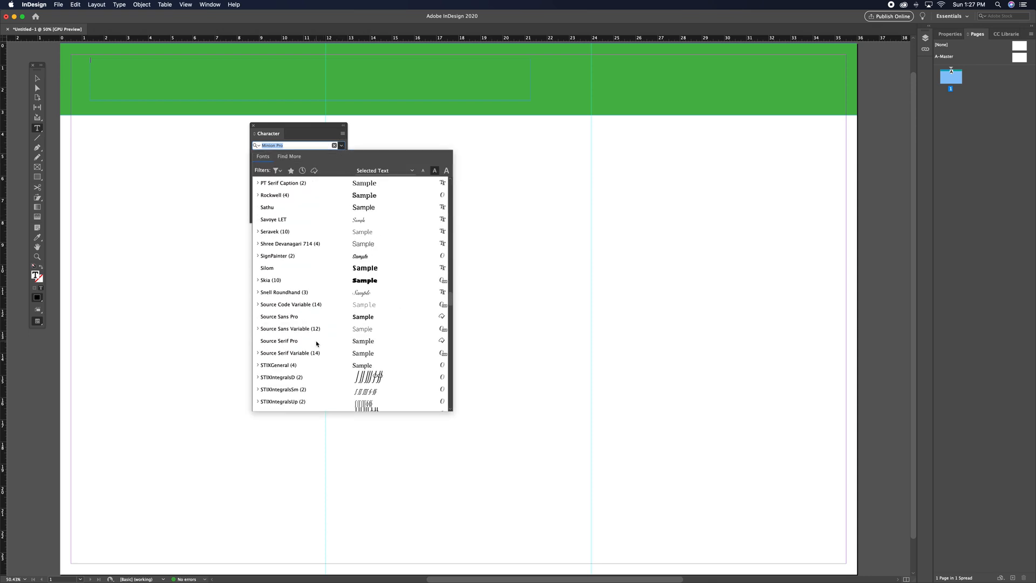
{"action": "scroll", "coordinate": [317, 344], "scroll_direction": "down", "scroll_amount": 20}
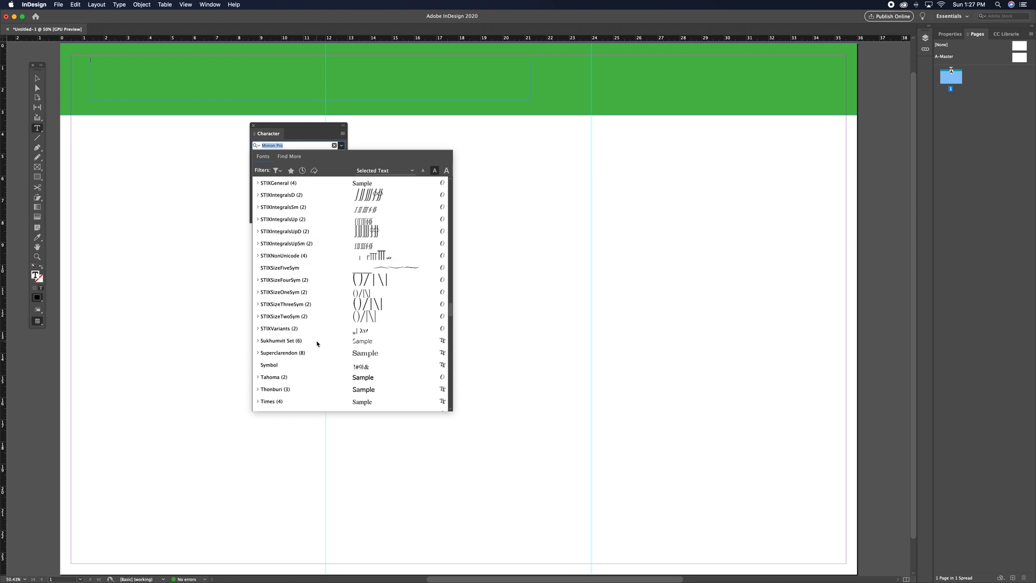
{"action": "scroll", "coordinate": [317, 344], "scroll_direction": "up", "scroll_amount": 15}
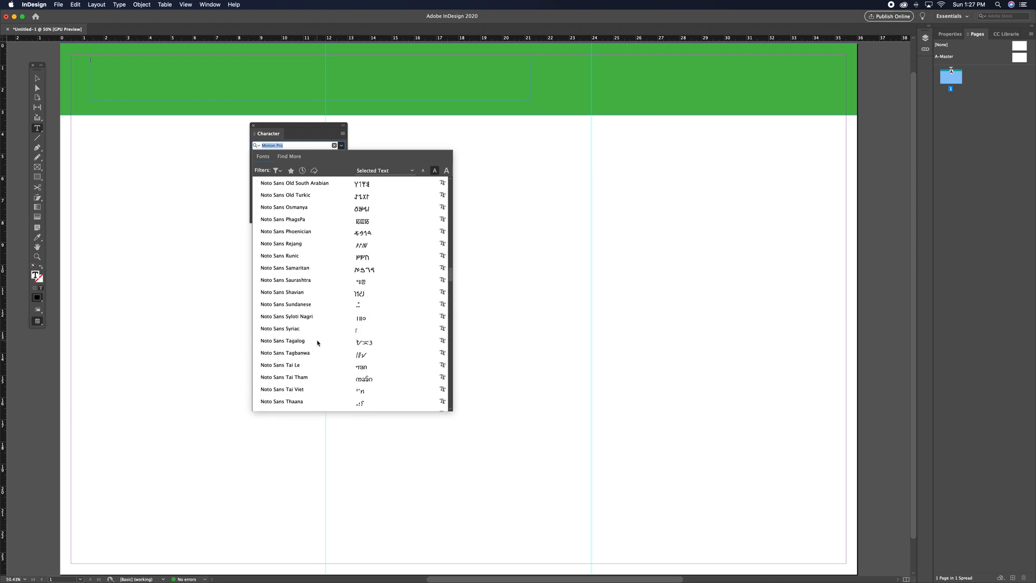
{"action": "scroll", "coordinate": [317, 343], "scroll_direction": "up", "scroll_amount": 15}
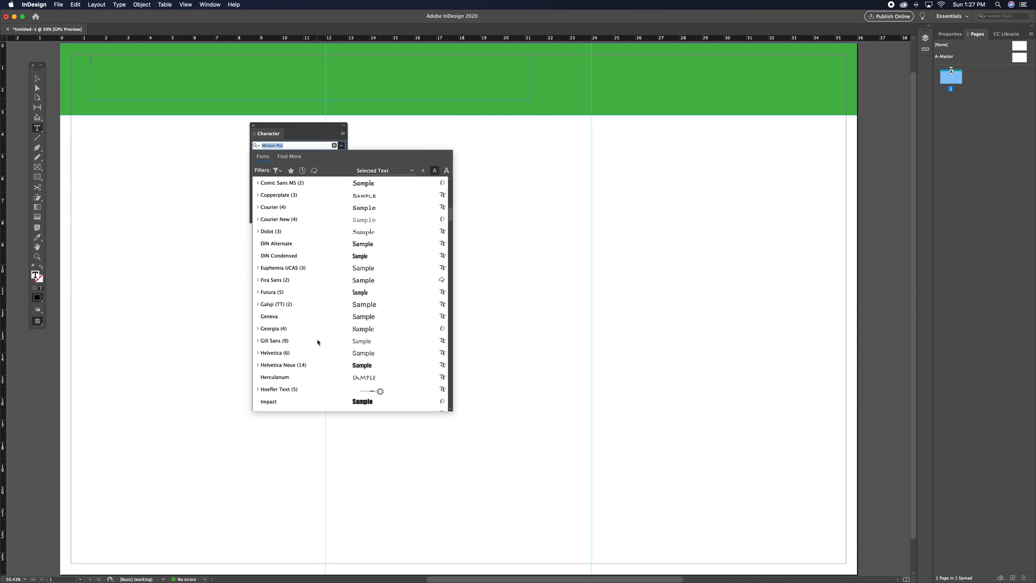
{"action": "scroll", "coordinate": [317, 342], "scroll_direction": "down", "scroll_amount": 6}
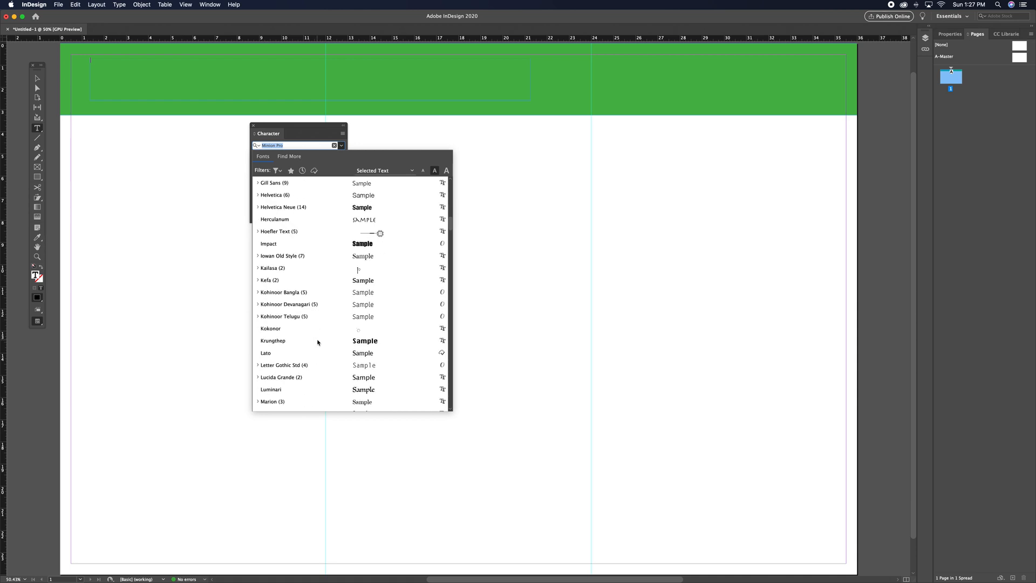
{"action": "scroll", "coordinate": [317, 342], "scroll_direction": "down", "scroll_amount": 2}
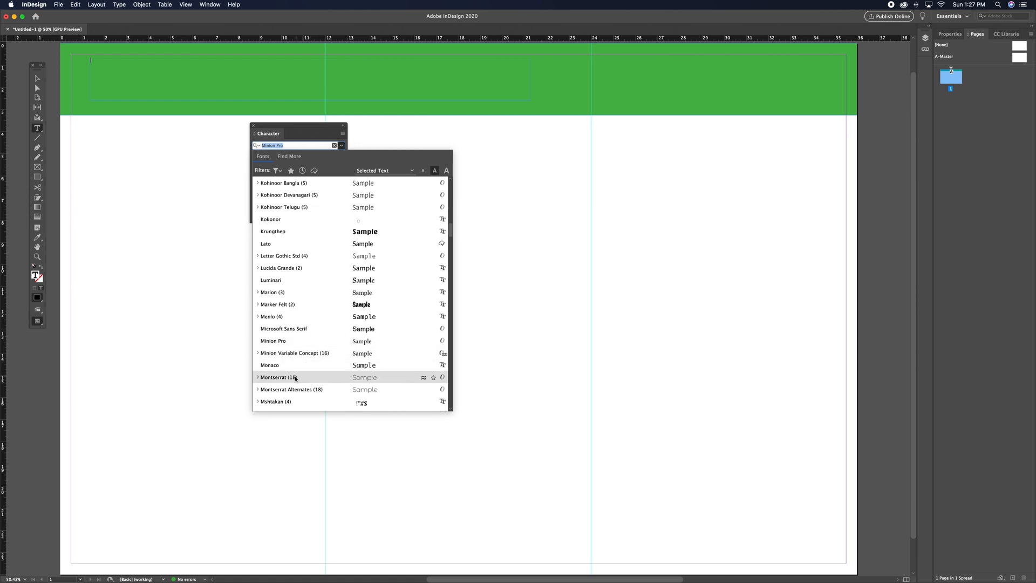
{"action": "left_click", "coordinate": [370, 379]}
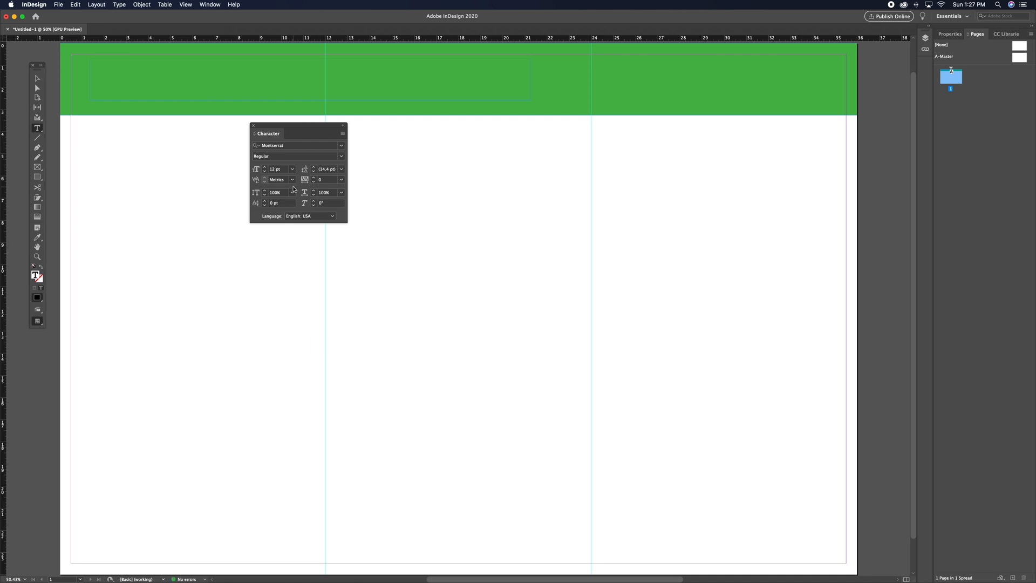
Step: Set the title text's size to 72 pt and its tracking to 100
{"action": "left_click", "coordinate": [292, 169]}
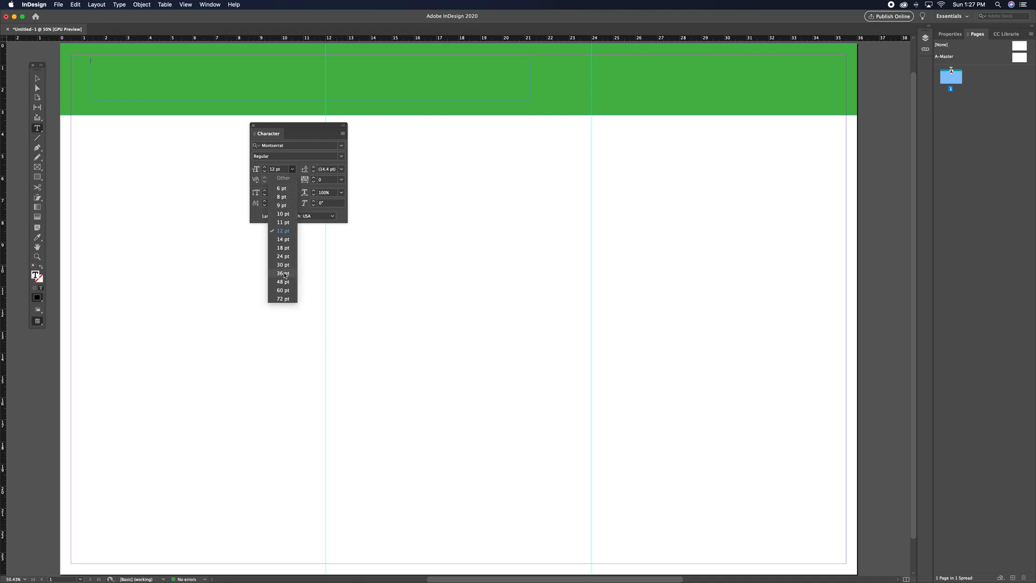
{"action": "left_click", "coordinate": [283, 290]}
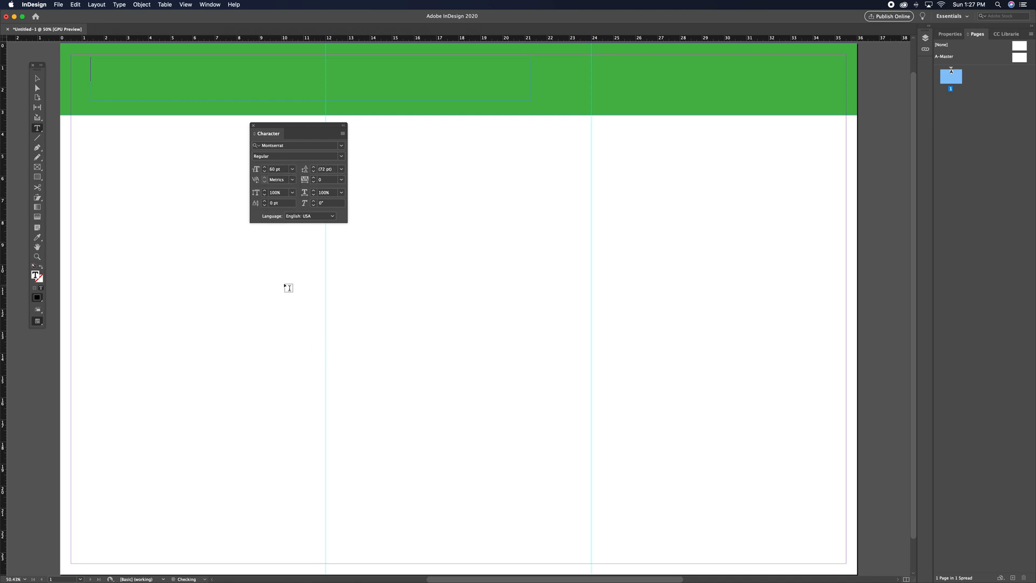
{"action": "left_click", "coordinate": [292, 169]}
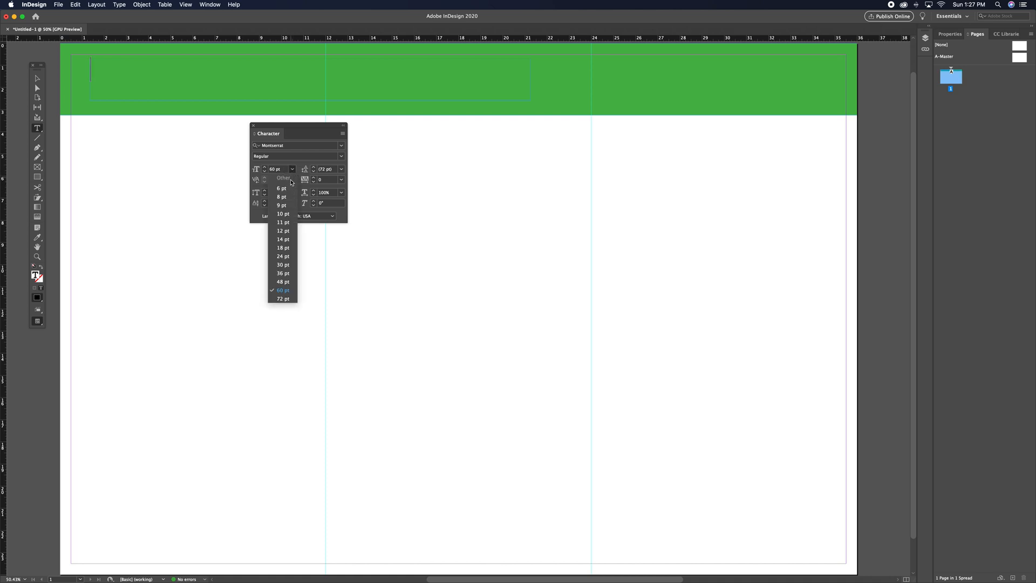
{"action": "left_click", "coordinate": [283, 298]}
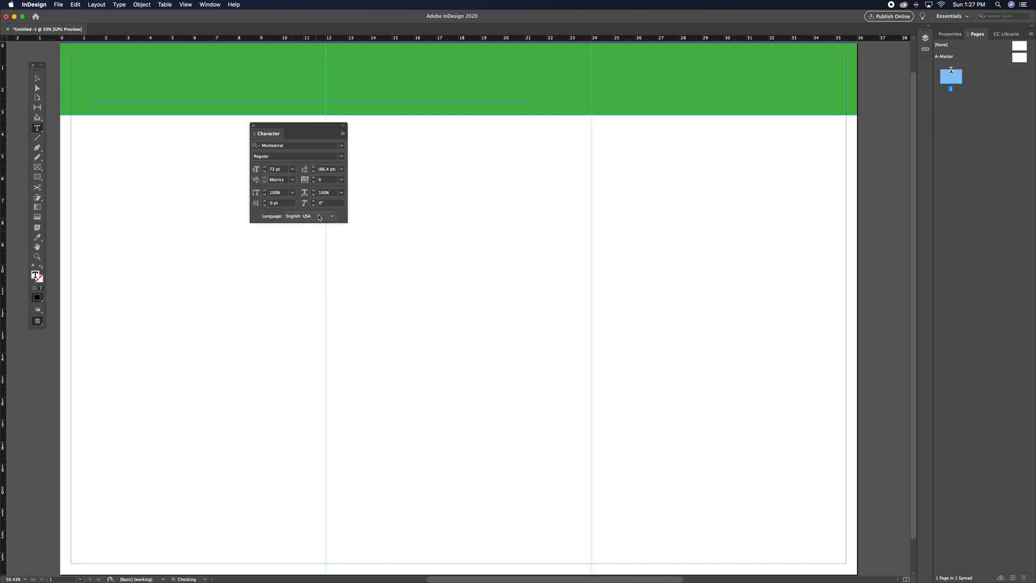
{"action": "left_click", "coordinate": [342, 179]}
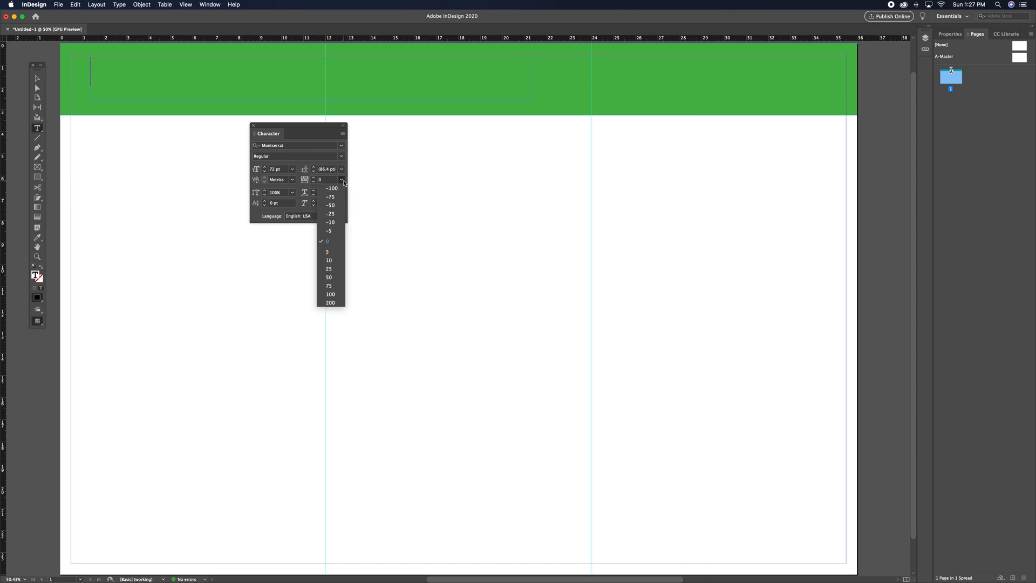
{"action": "left_click", "coordinate": [331, 294]}
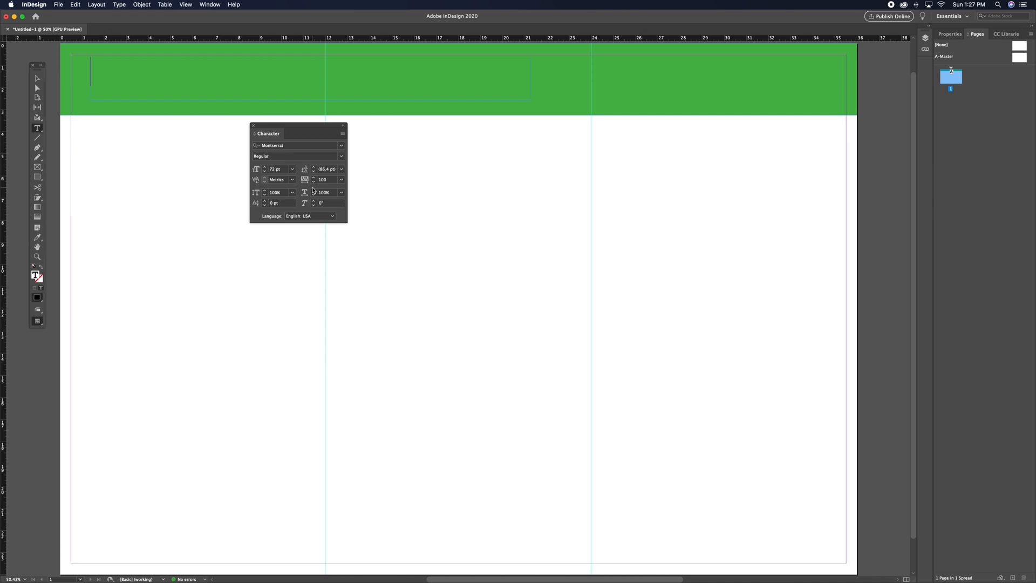
Step: Enter "CIRCLE NORTH" as the title in the banner's text frame
{"action": "type", "text": "CIRCLLE"}
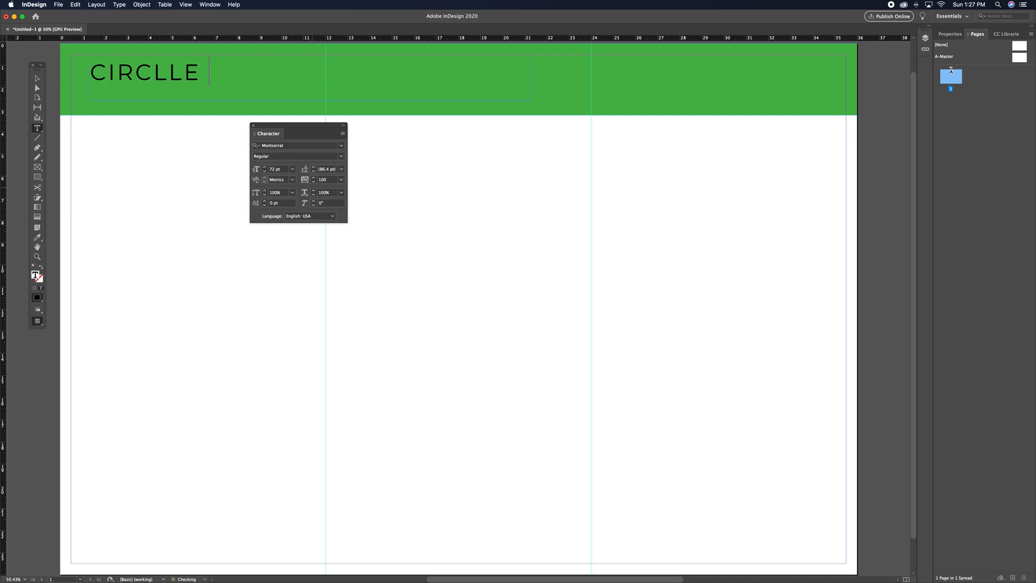
{"action": "key", "text": "BackSpace"}
{"action": "key", "text": "BackSpace"}
{"action": "type", "text": "E NORTH"}
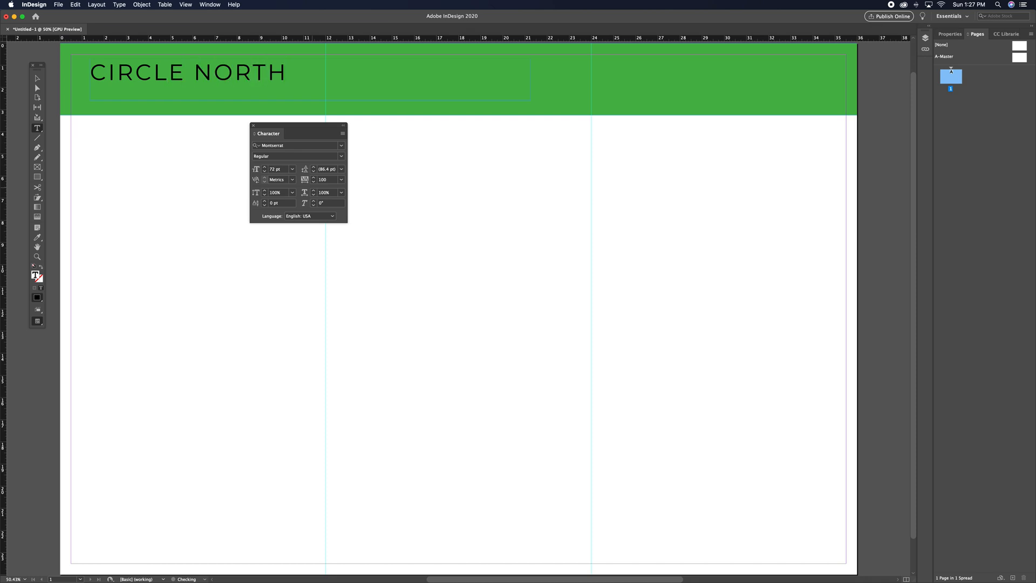
Step: Set the whole "CIRCLE NORTH" title to 100 pt with a tracking of 200
{"action": "key", "text": "super+a"}
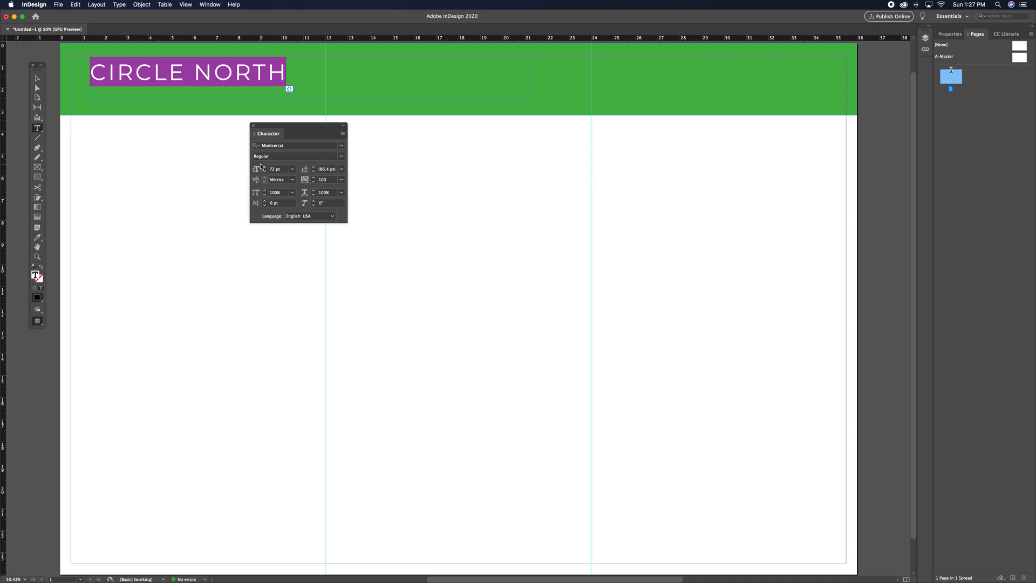
{"action": "left_click", "coordinate": [274, 169]}
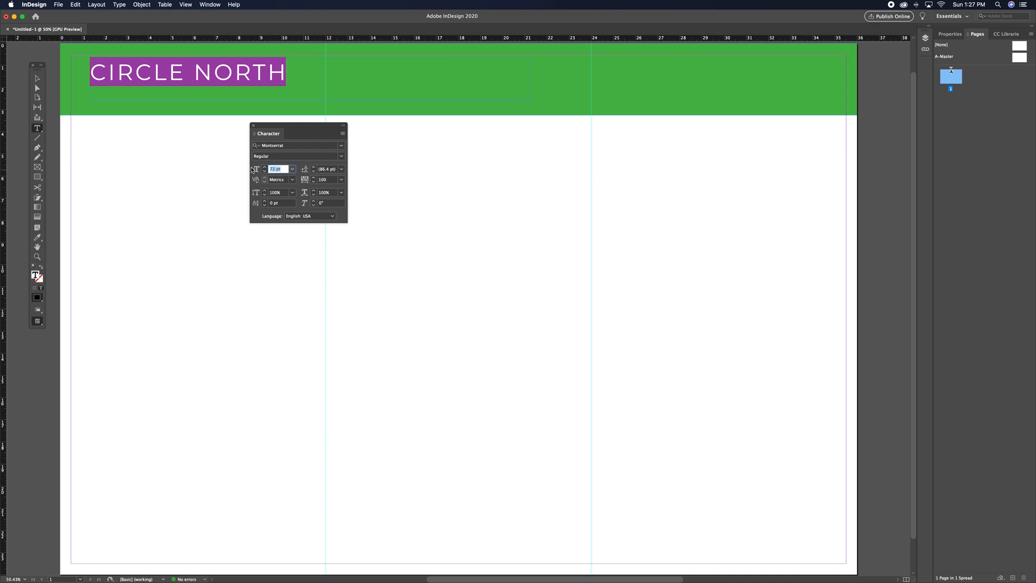
{"action": "type", "text": "100"}
{"action": "left_click", "coordinate": [331, 180]}
{"action": "left_click_drag", "start_coordinate": [330, 180], "coordinate": [316, 179]}
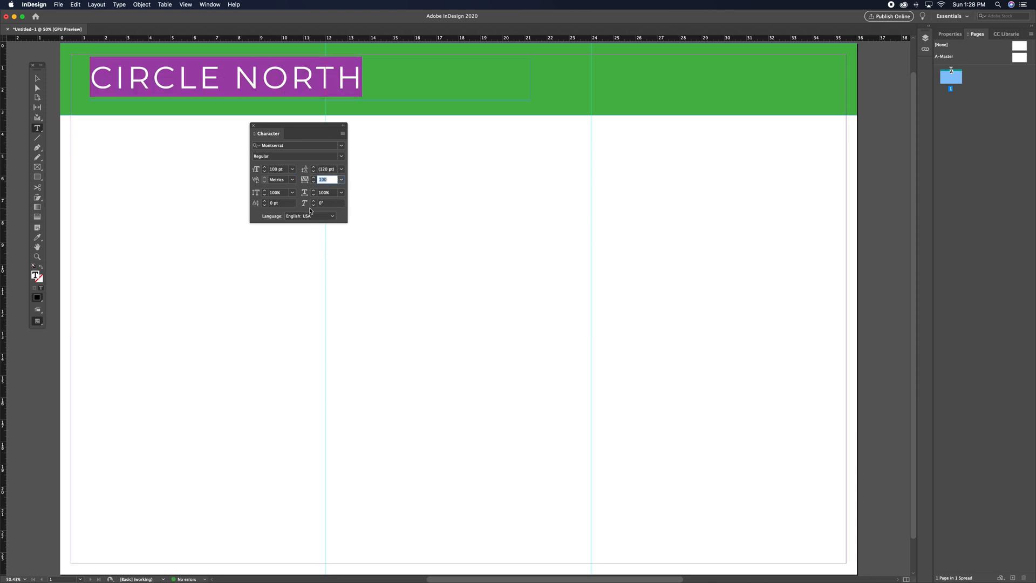
{"action": "key", "text": "Return"}
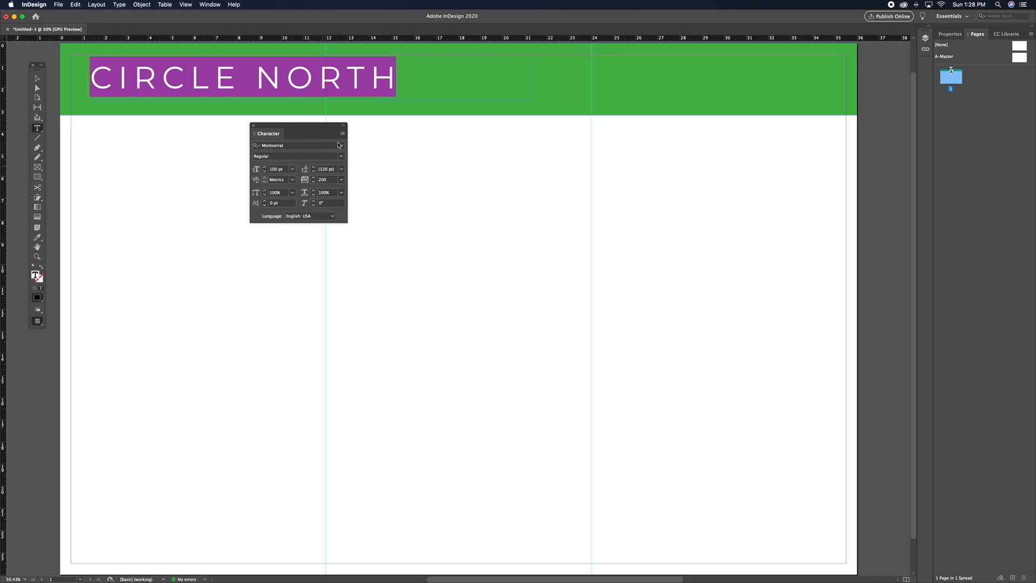
Step: Append "an analysis" after "CIRCLE NORTH" and widen the title frame to about 26 in so the text fits
{"action": "left_click", "coordinate": [387, 85]}
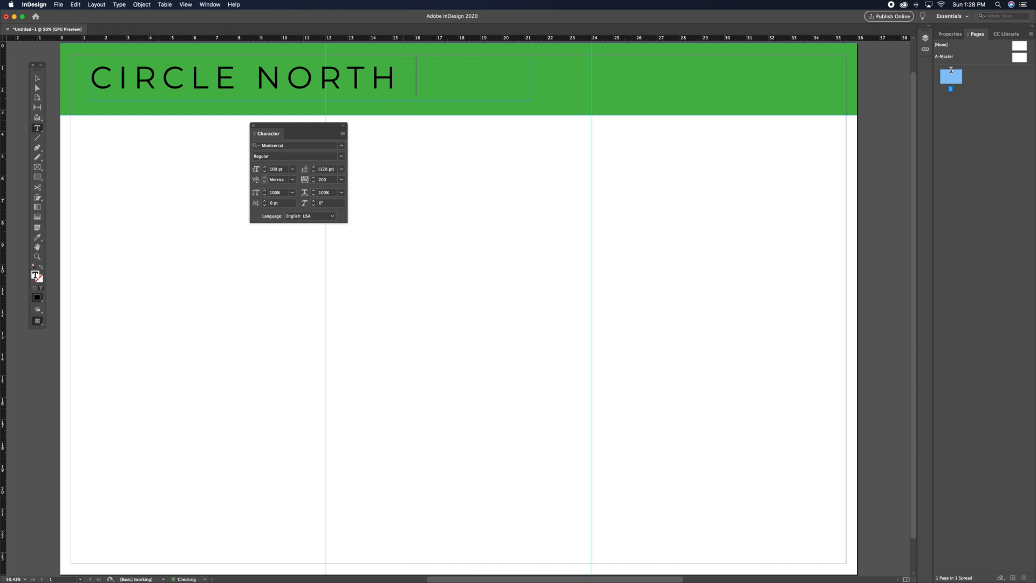
{"action": "type", "text": "an an"}
{"action": "key", "text": "BackSpace"}
{"action": "key", "text": "BackSpace"}
{"action": "key", "text": "BackSpace"}
{"action": "key", "text": "Escape"}
{"action": "left_click_drag", "start_coordinate": [530, 79], "coordinate": [658, 79]}
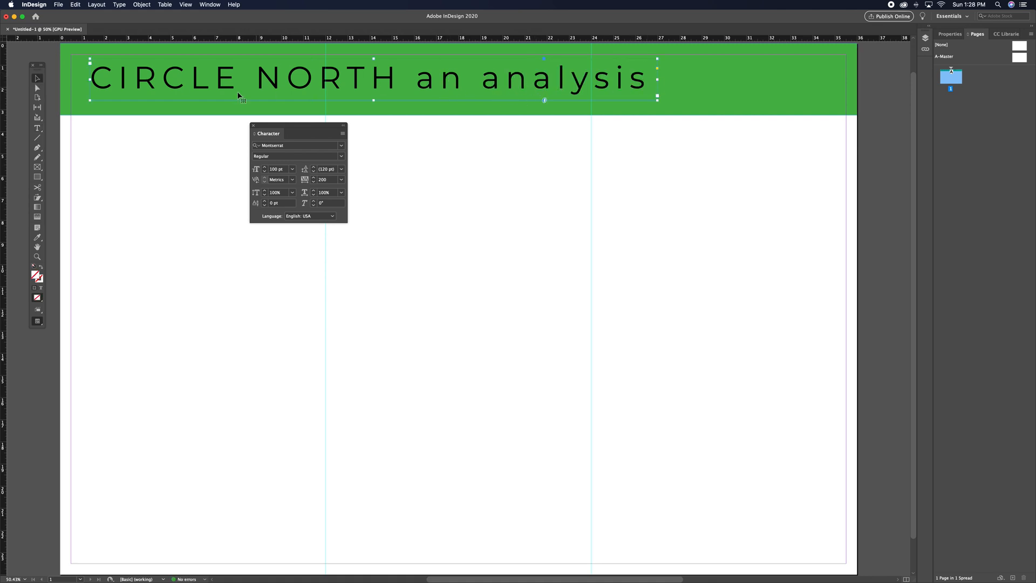
Step: Set only the words "an analysis" to 50 pt with a tracking of 100
{"action": "left_click", "coordinate": [39, 131]}
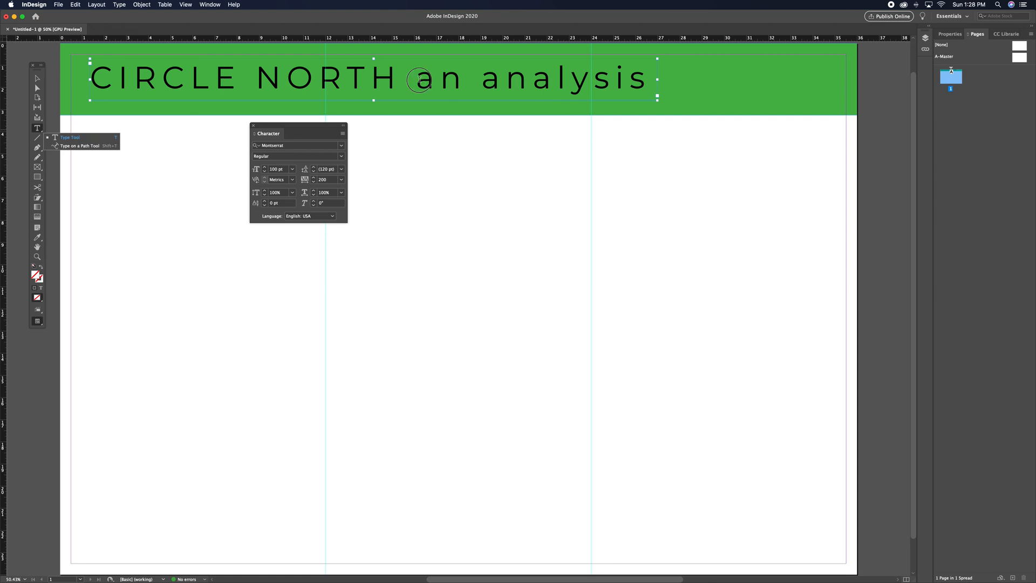
{"action": "left_click_drag", "start_coordinate": [419, 79], "coordinate": [648, 92]}
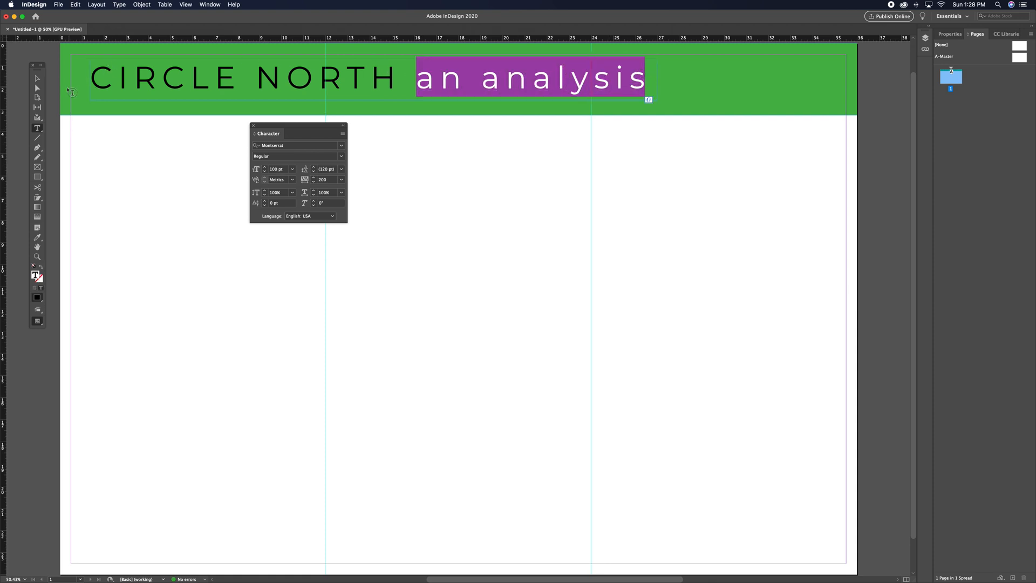
{"action": "left_click_drag", "start_coordinate": [288, 169], "coordinate": [247, 173]}
{"action": "type", "text": "50"}
{"action": "key", "text": "Return"}
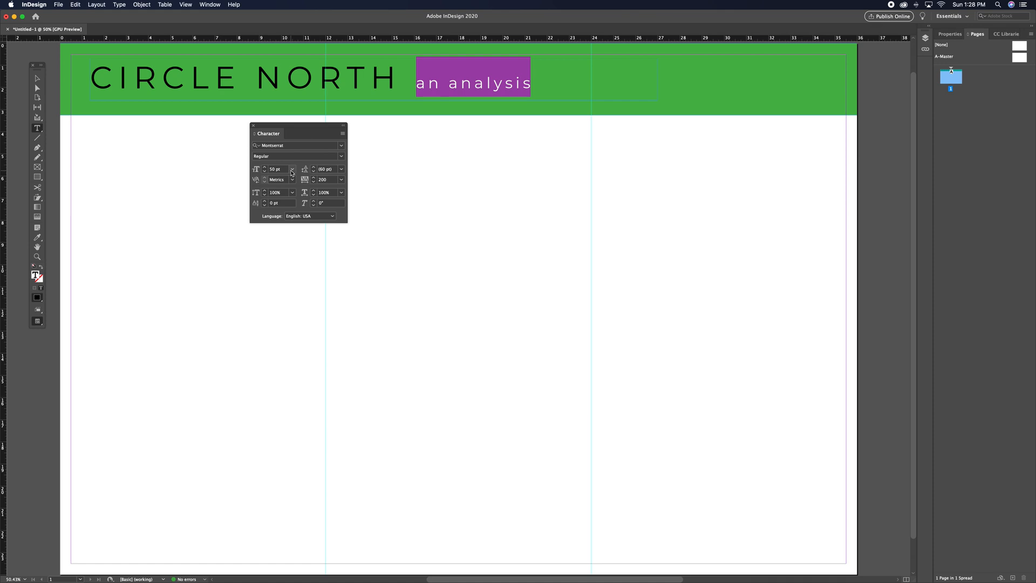
{"action": "double_click", "coordinate": [327, 180]}
{"action": "type", "text": "100"}
{"action": "key", "text": "Return"}
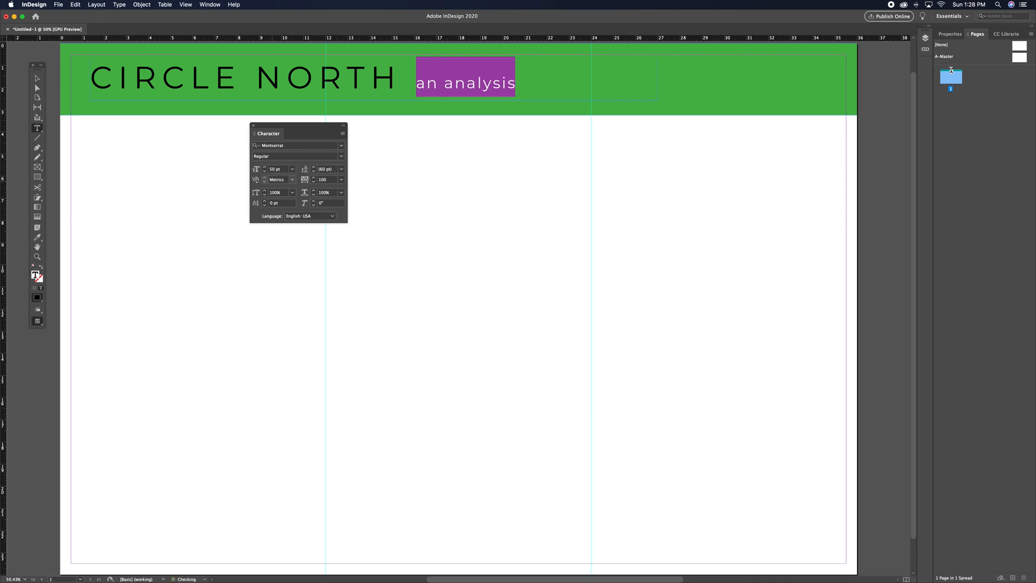
Step: Deselect the title frame and move the Character panel away from the middle of the page
{"action": "left_click", "coordinate": [37, 81]}
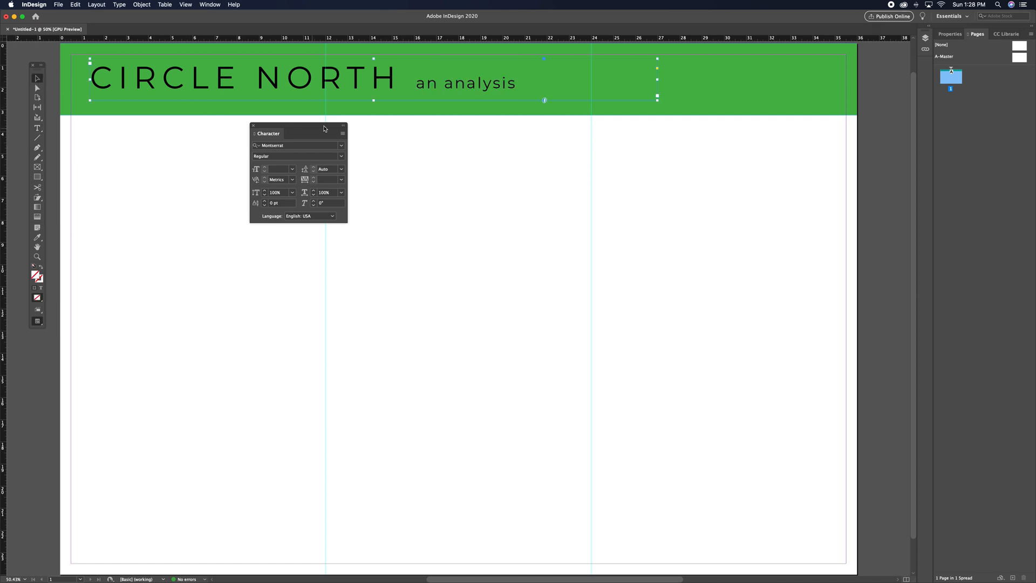
{"action": "left_click", "coordinate": [391, 162]}
{"action": "left_click_drag", "start_coordinate": [279, 130], "coordinate": [880, 133]}
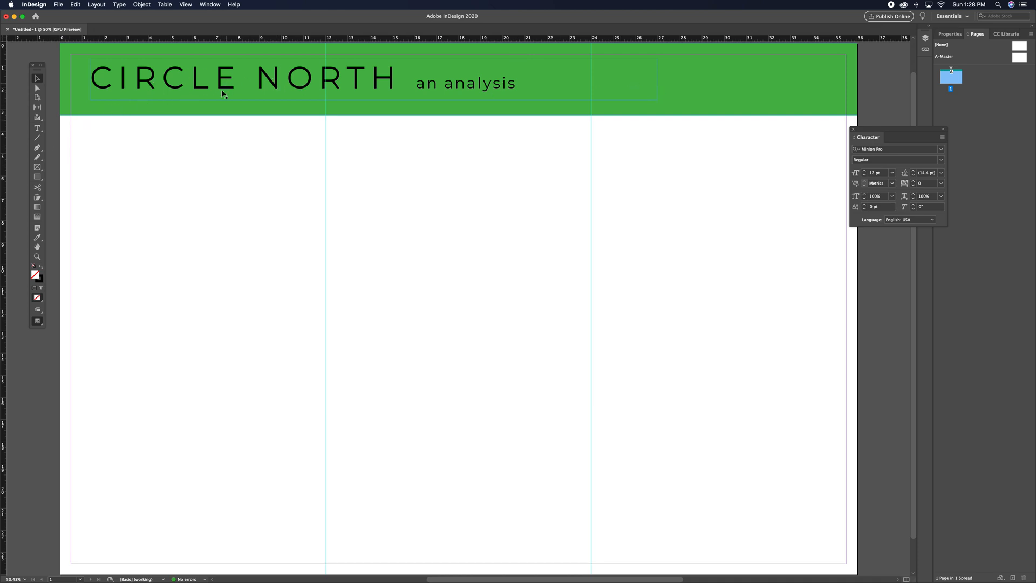
Step: Draw a full-width horizontal line just above the green banner's lower edge and set its stroke weight to 7 pt
{"action": "left_click", "coordinate": [37, 137]}
{"action": "left_click_drag", "start_coordinate": [62, 110], "coordinate": [857, 108]}
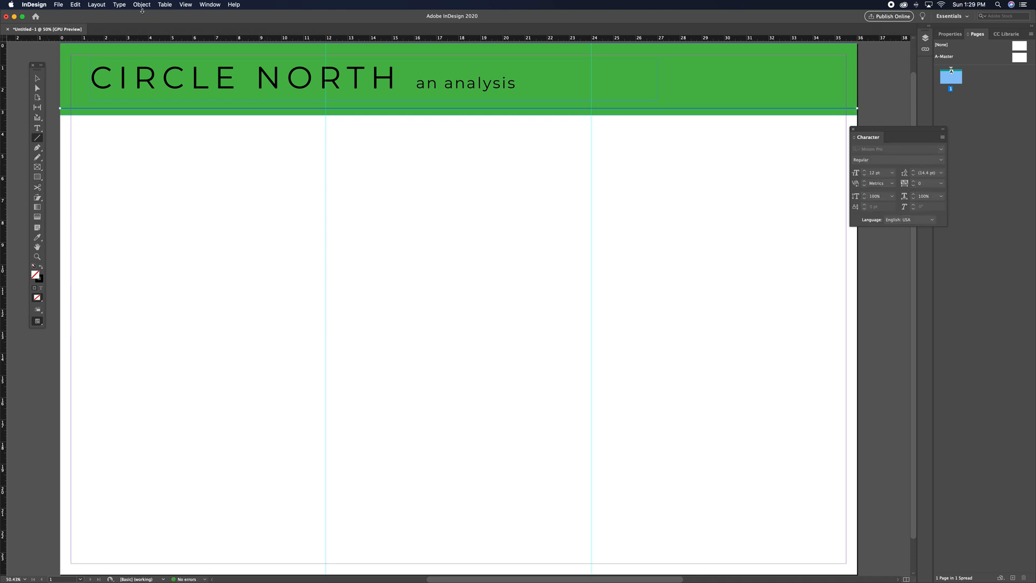
{"action": "left_click", "coordinate": [213, 5]}
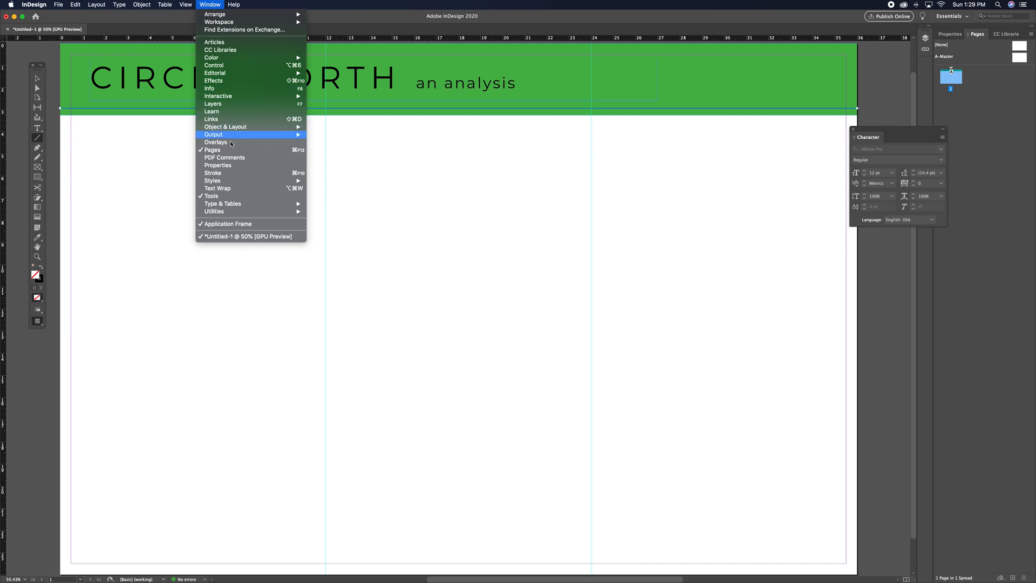
{"action": "left_click", "coordinate": [216, 172]}
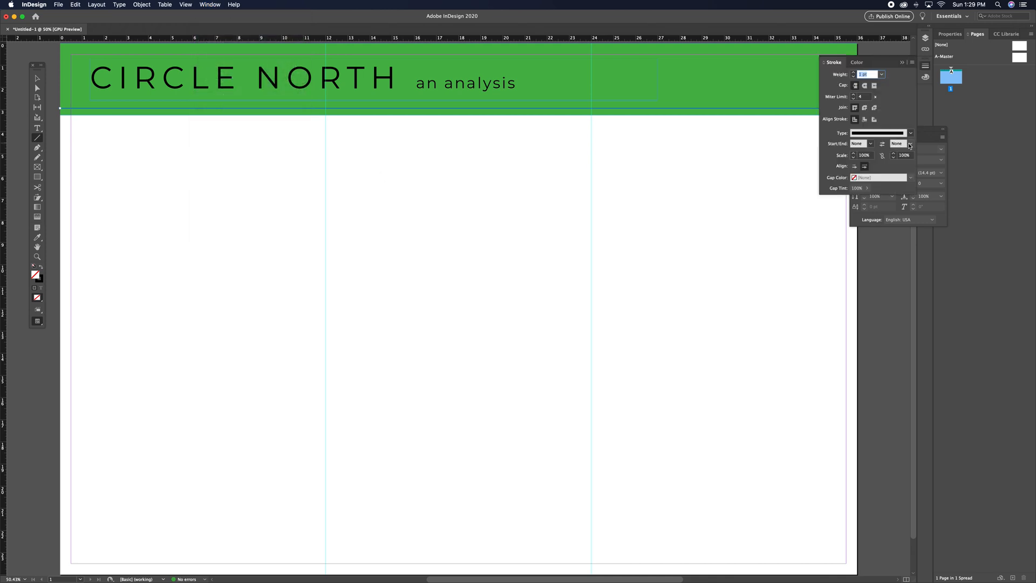
{"action": "left_click", "coordinate": [854, 72]}
{"action": "left_click", "coordinate": [853, 72]}
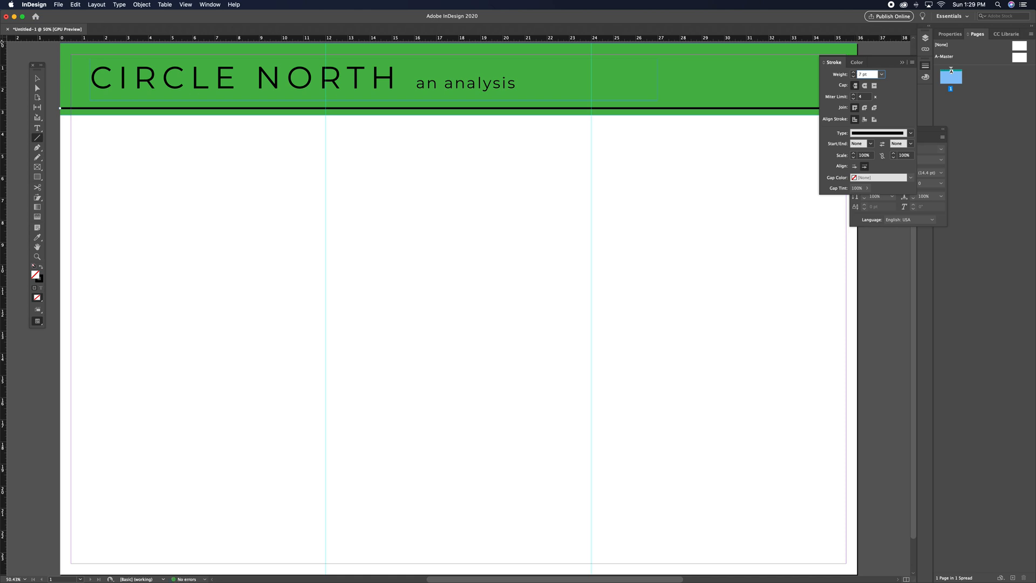
Step: Deselect the banner line and collapse the Stroke panel to clear the page view
{"action": "left_click", "coordinate": [36, 77]}
{"action": "left_click", "coordinate": [504, 271]}
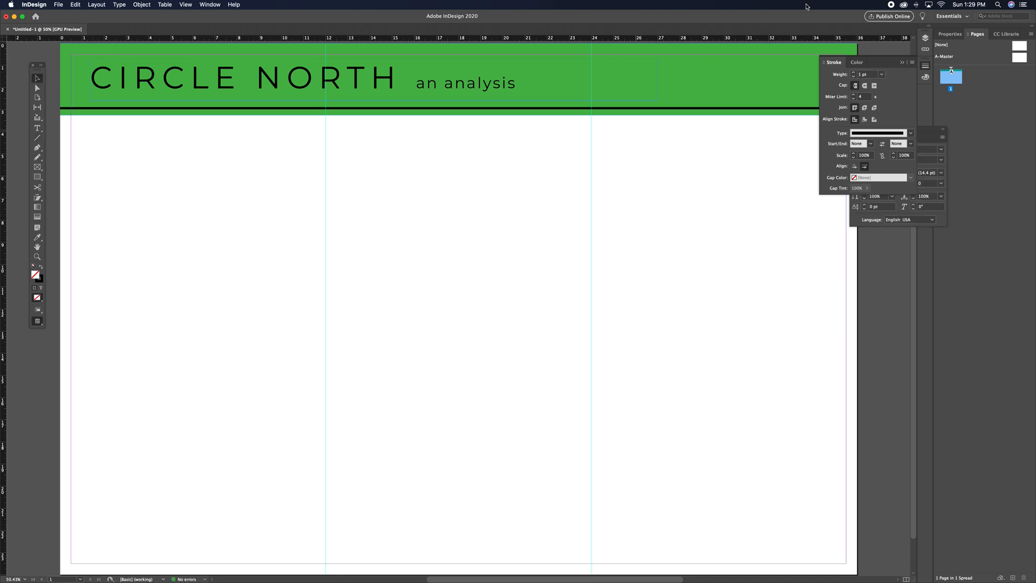
{"action": "left_click", "coordinate": [902, 63]}
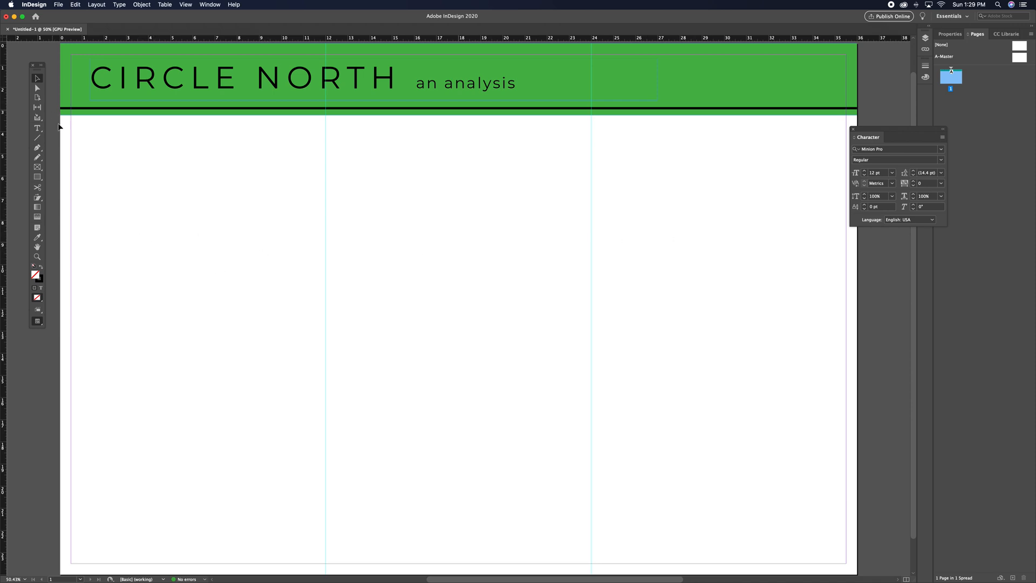
Step: Place the Lynch Map image from the Desktop's Neighborhood Analysis Midterm folder just below the banner, starting in the first column
{"action": "left_click", "coordinate": [57, 5]}
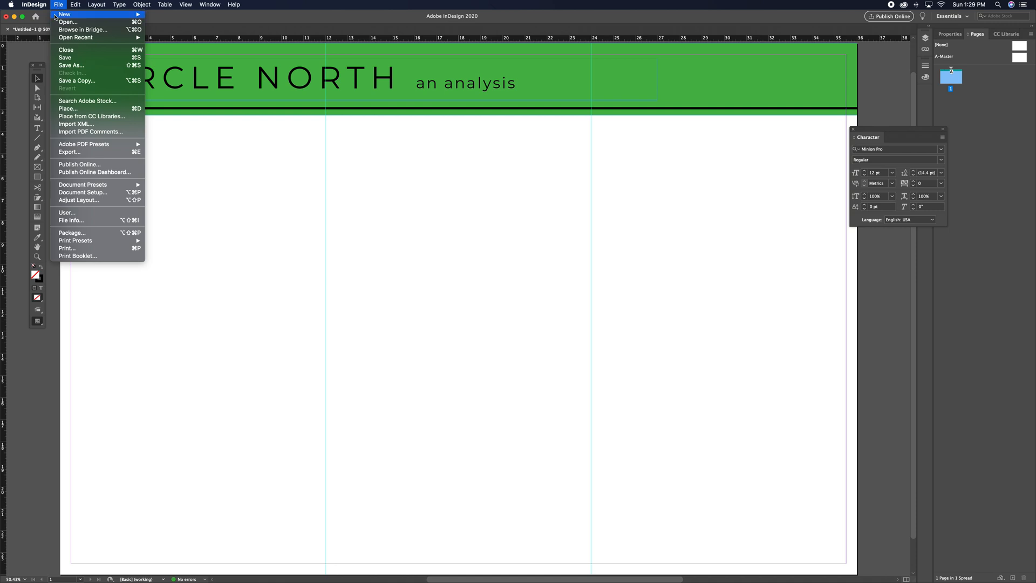
{"action": "left_click", "coordinate": [67, 109]}
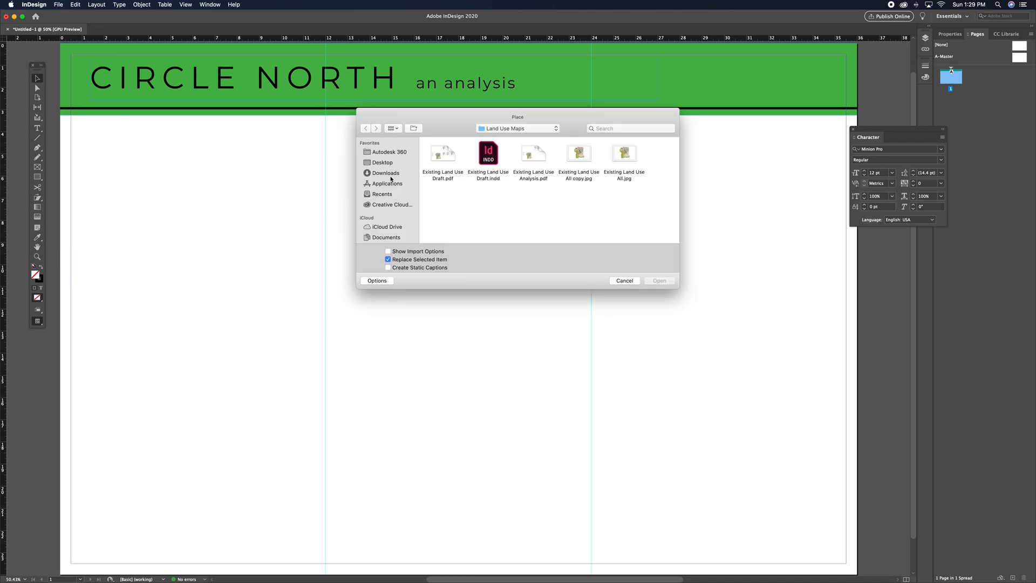
{"action": "left_click", "coordinate": [384, 162]}
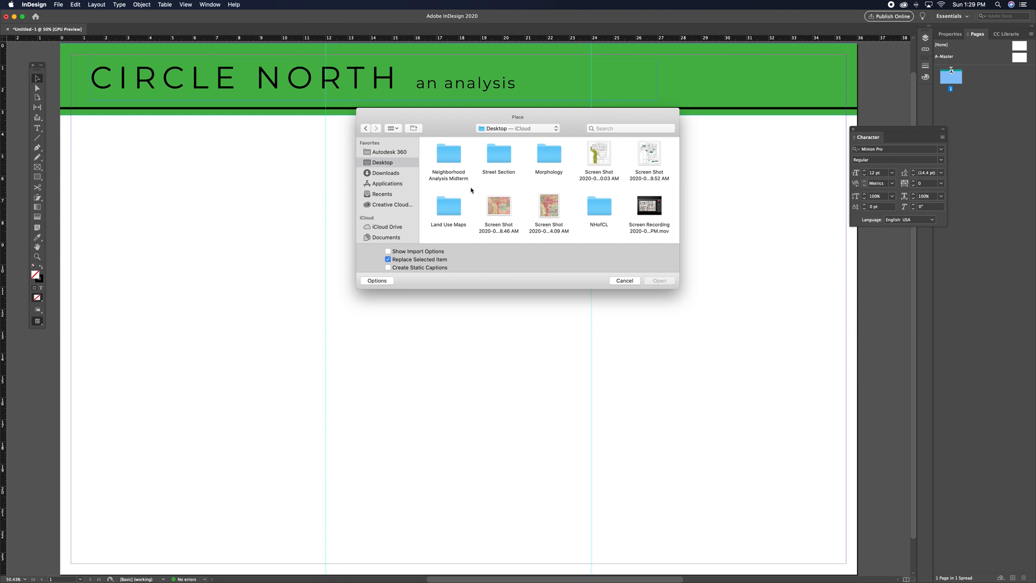
{"action": "left_click", "coordinate": [450, 163]}
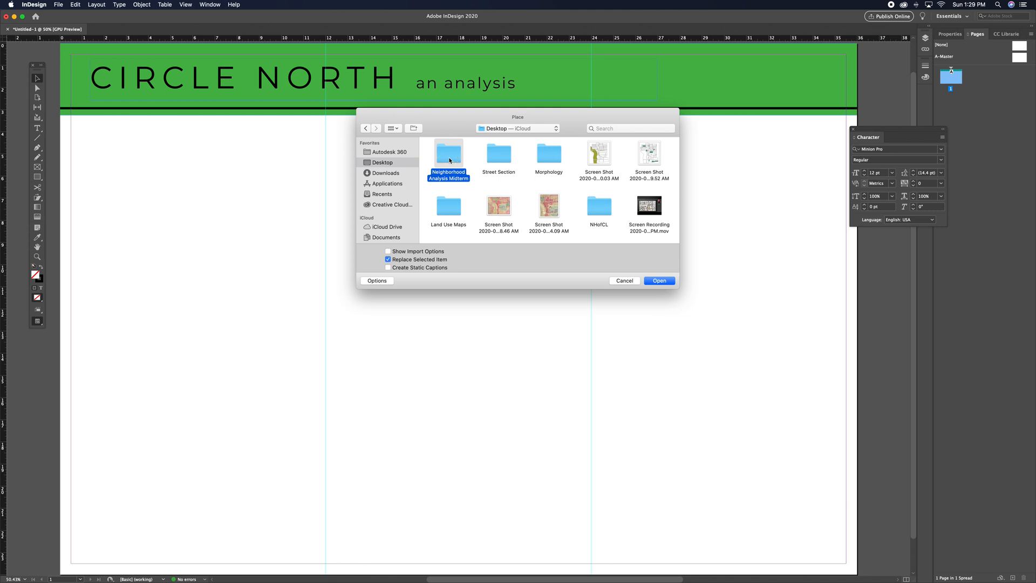
{"action": "double_click", "coordinate": [450, 160]}
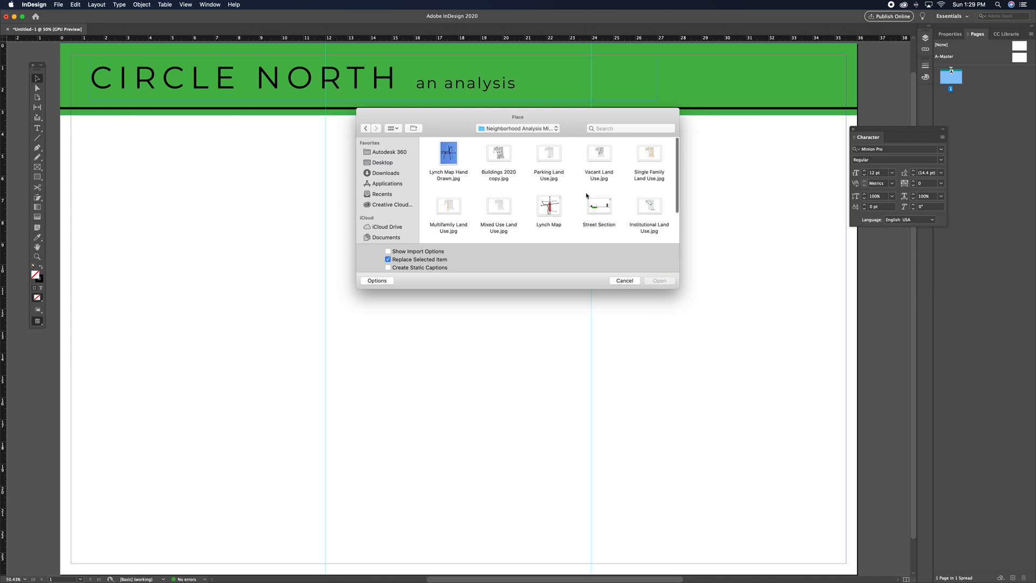
{"action": "scroll", "coordinate": [573, 215], "scroll_direction": "down", "scroll_amount": 1}
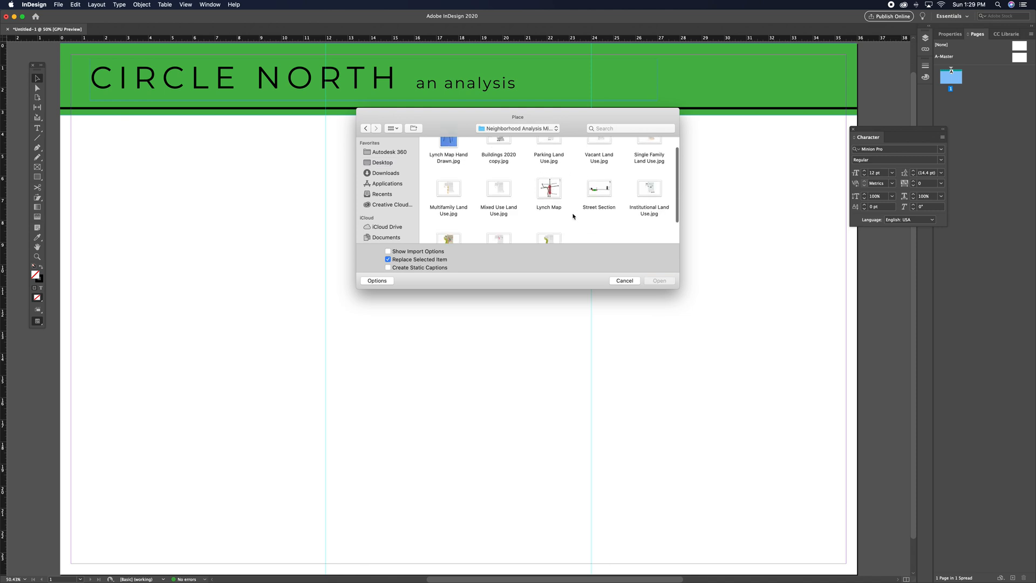
{"action": "left_click", "coordinate": [549, 191]}
{"action": "left_click", "coordinate": [660, 282]}
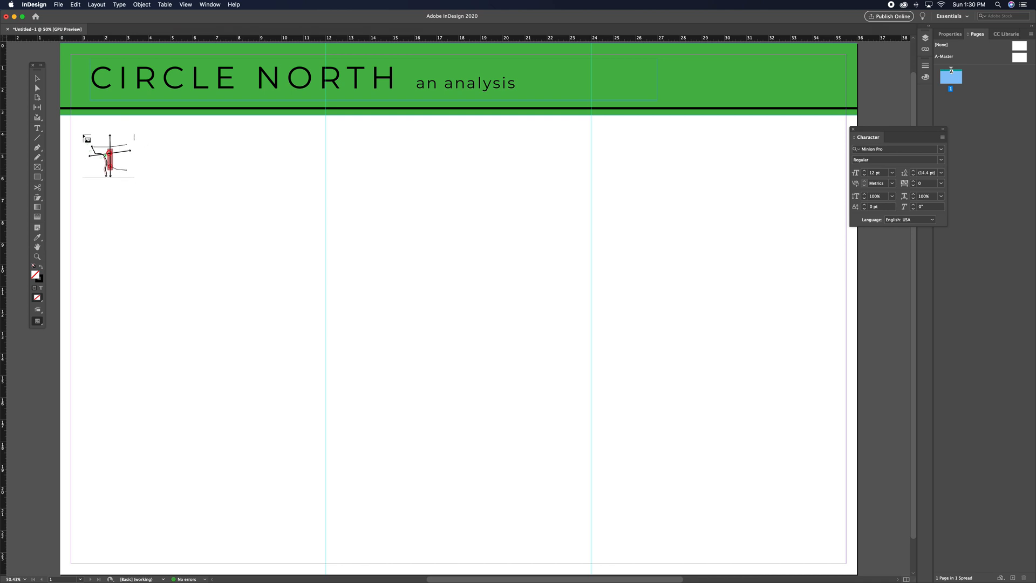
{"action": "left_click", "coordinate": [87, 138]}
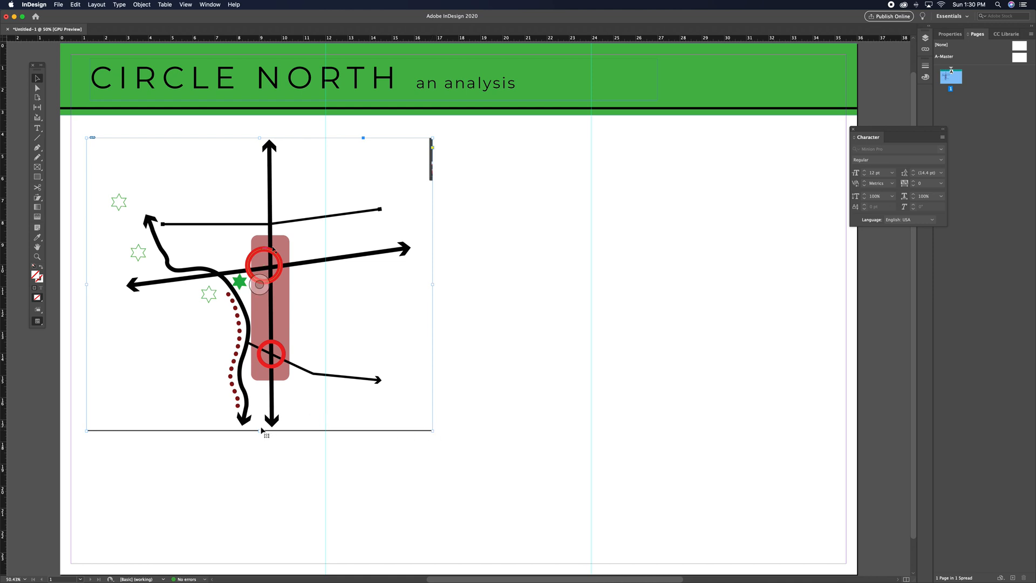
Step: Try cropping the Lynch Map frame from its lower-right corner and scaling the map down, undoing each attempt
{"action": "left_click_drag", "start_coordinate": [433, 431], "coordinate": [236, 309]}
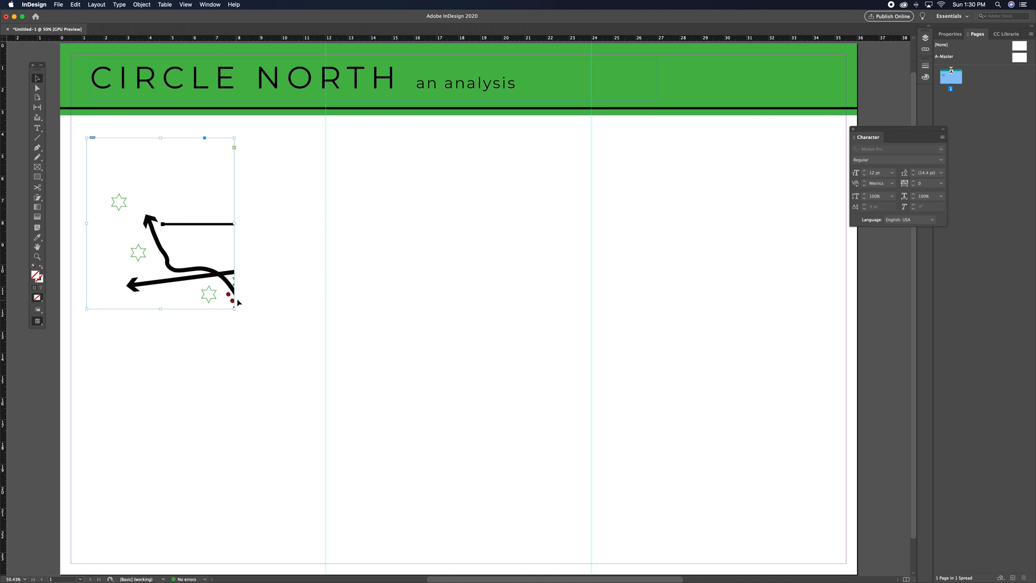
{"action": "double_click", "coordinate": [236, 307]}
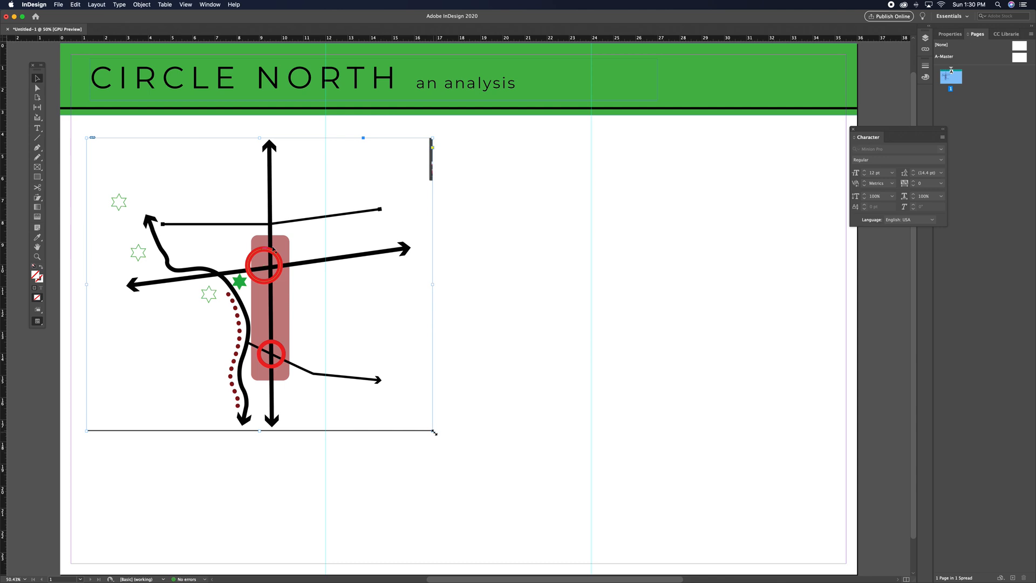
{"action": "left_click_drag", "start_coordinate": [433, 431], "coordinate": [260, 300]}
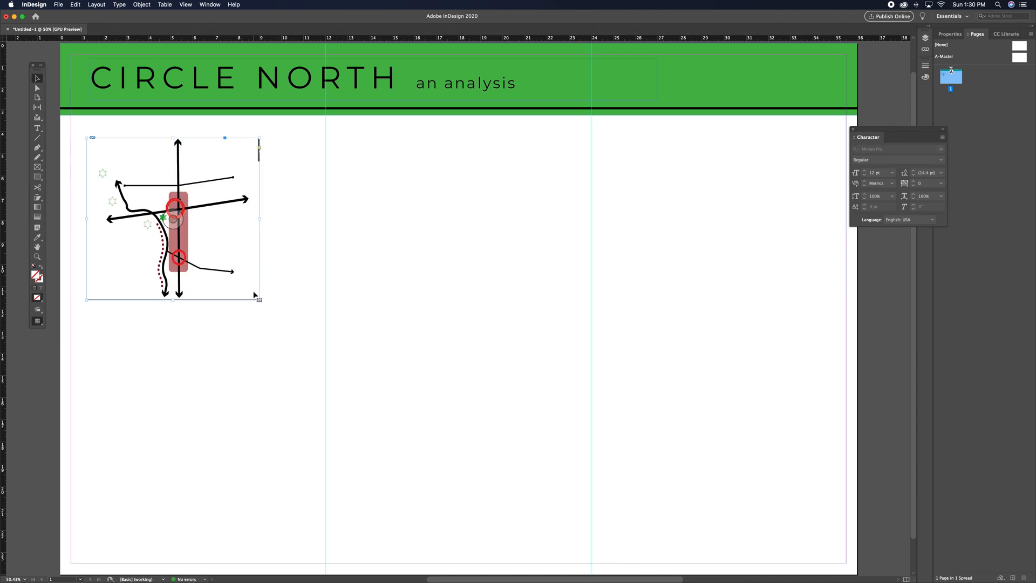
{"action": "key", "text": "cmd+z"}
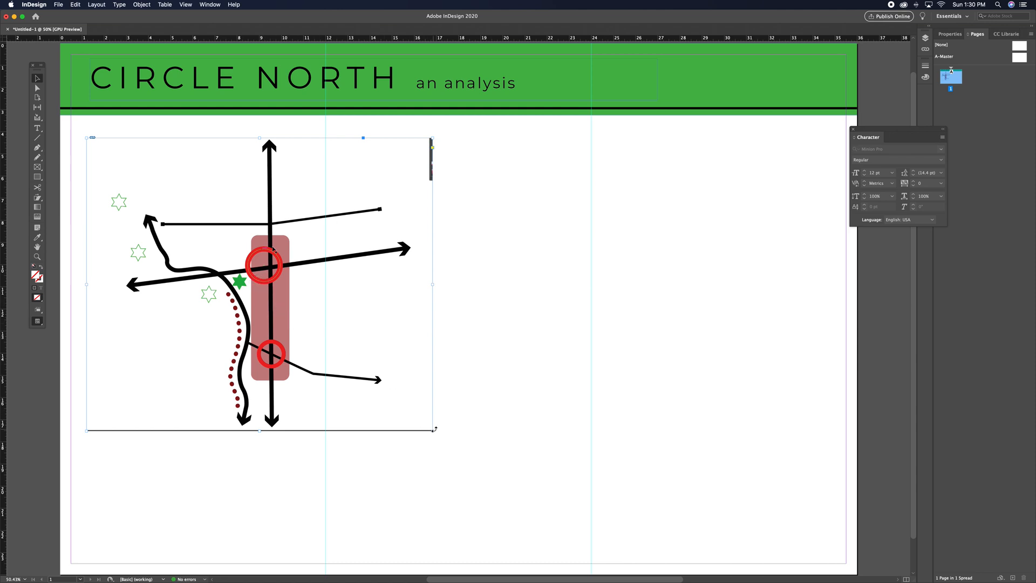
Step: Scale the Lynch Map to about 7 in wide, crop the stray lines off its right and bottom edges, and deselect it
{"action": "left_click_drag", "start_coordinate": [433, 431], "coordinate": [242, 269]}
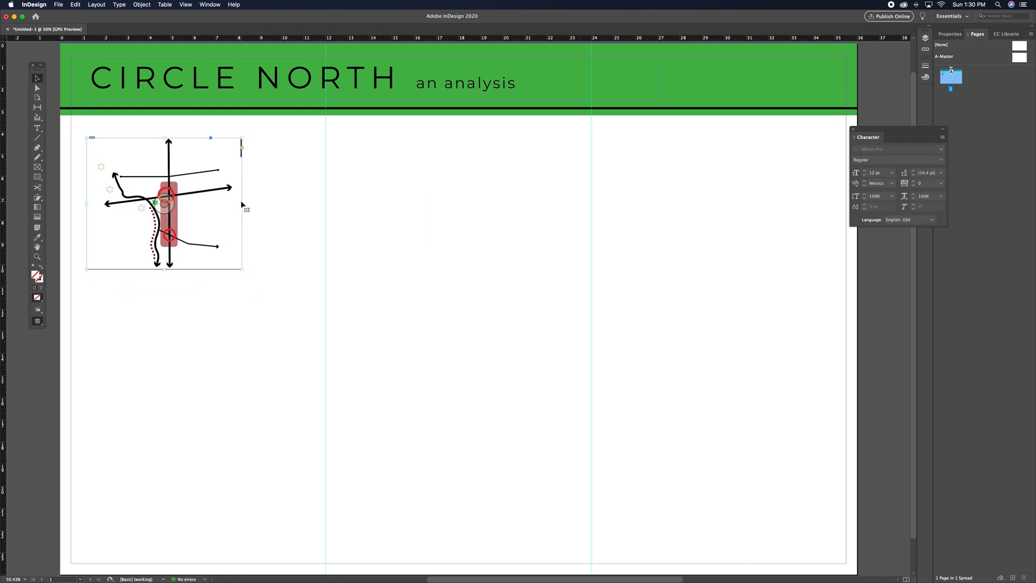
{"action": "left_click_drag", "start_coordinate": [241, 202], "coordinate": [237, 204]}
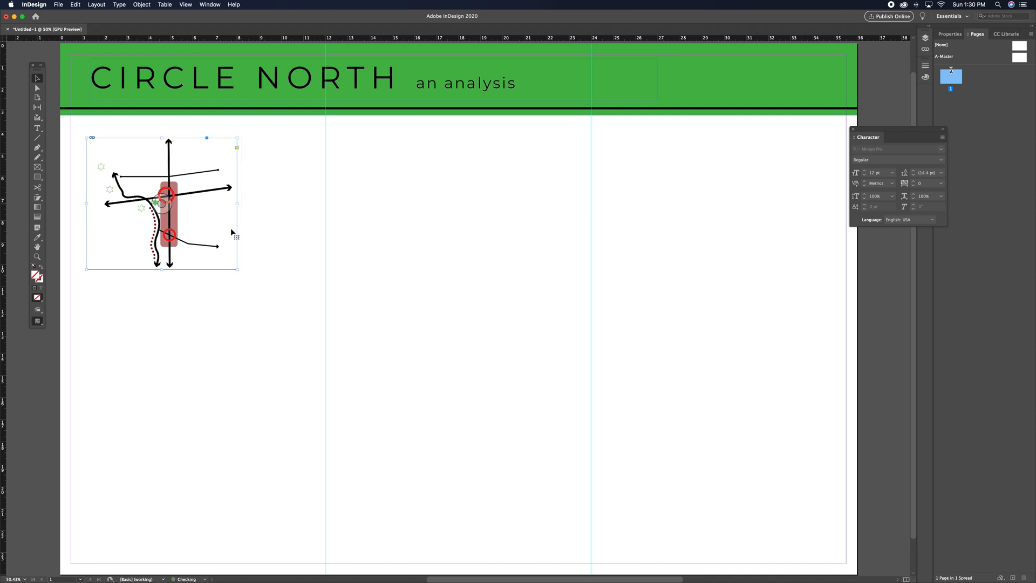
{"action": "left_click_drag", "start_coordinate": [163, 270], "coordinate": [163, 267]}
{"action": "left_click", "coordinate": [248, 313]}
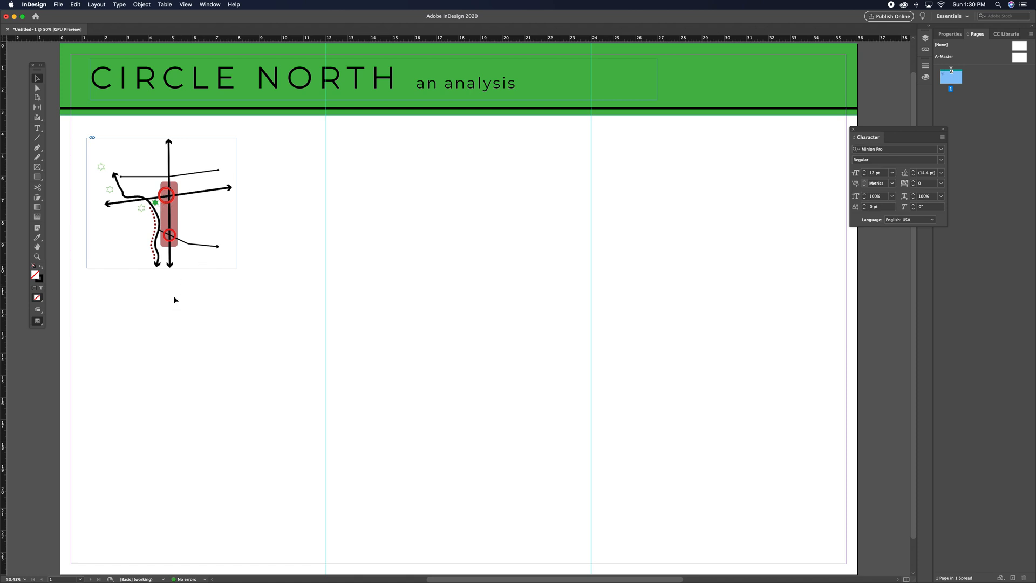
{"action": "left_click", "coordinate": [179, 207]}
{"action": "left_click", "coordinate": [189, 297]}
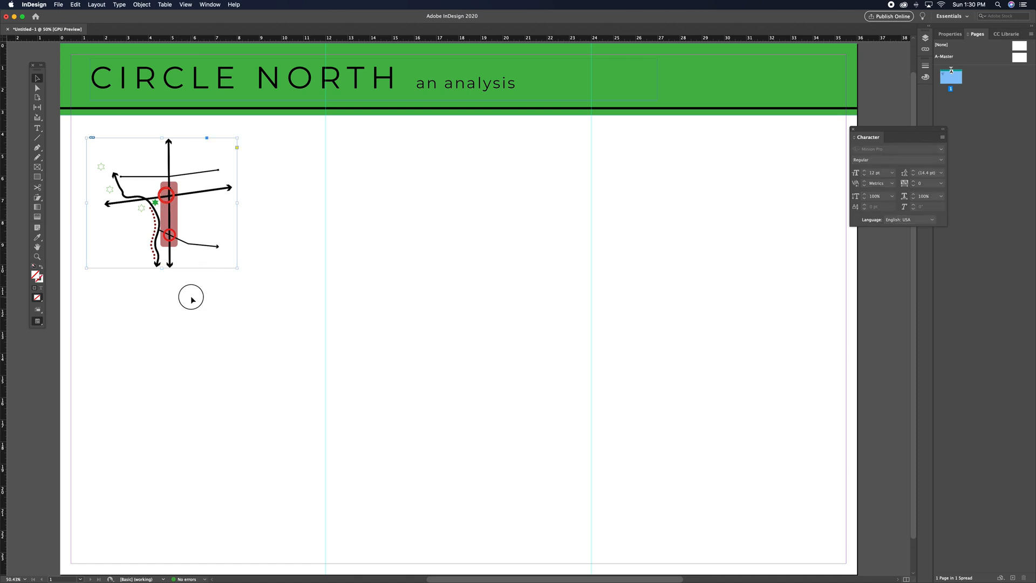
Step: Place Lynch Map Hand Drawn.jpg below the first map in a frame about 8.5 in wide and 6.4 in tall
{"action": "left_click", "coordinate": [59, 5]}
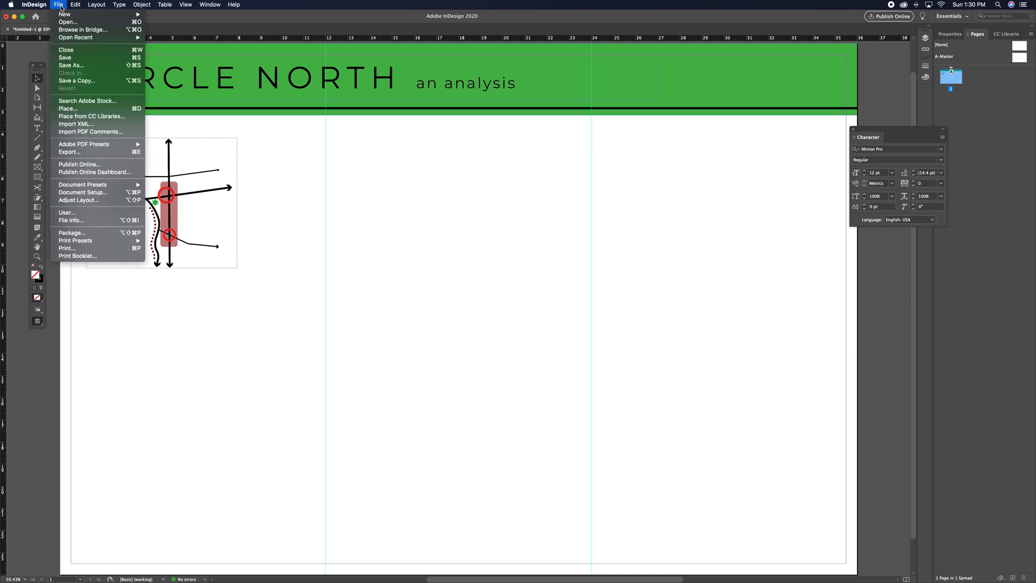
{"action": "left_click", "coordinate": [78, 109]}
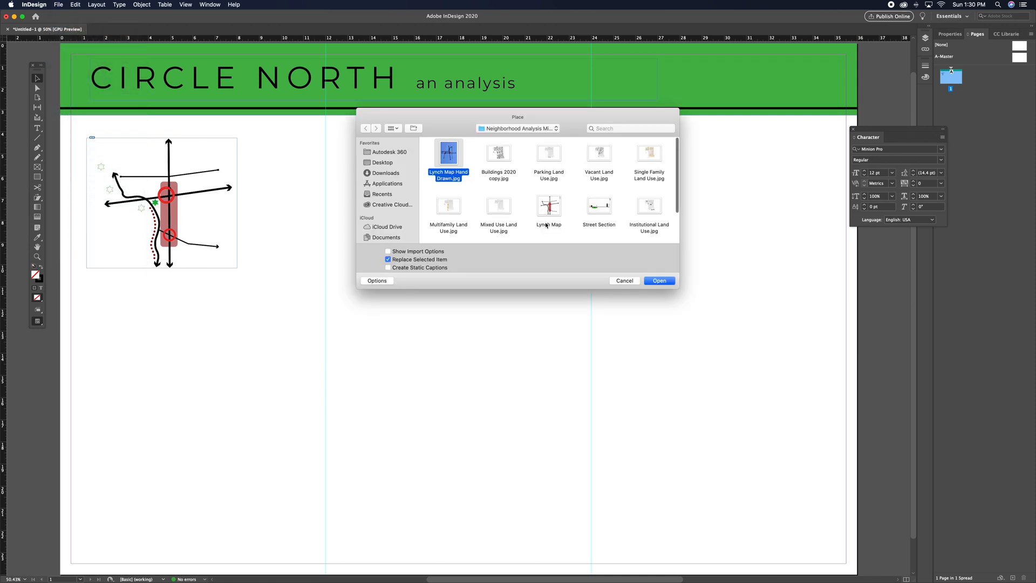
{"action": "left_click", "coordinate": [660, 280]}
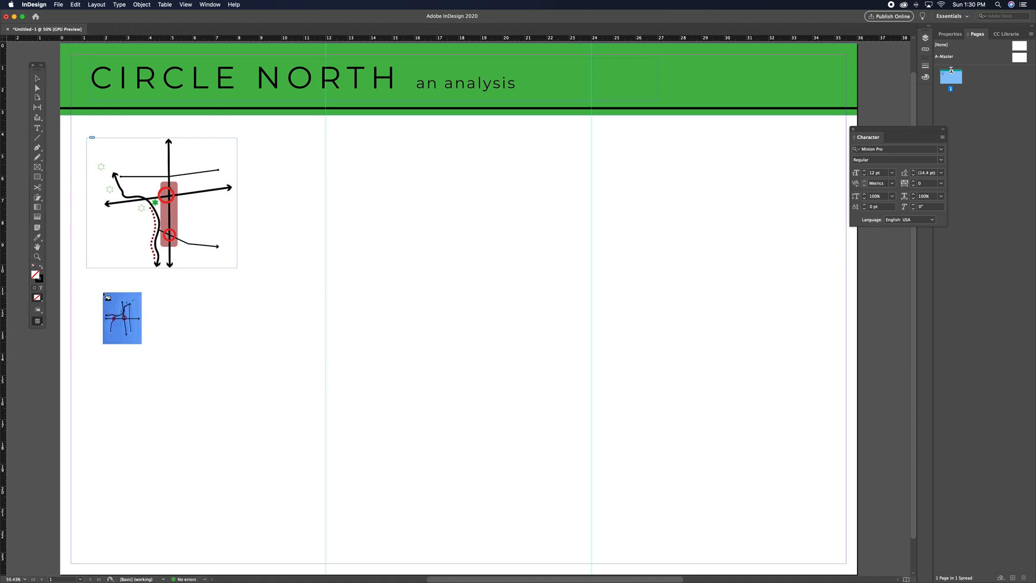
{"action": "left_click_drag", "start_coordinate": [93, 283], "coordinate": [189, 425]}
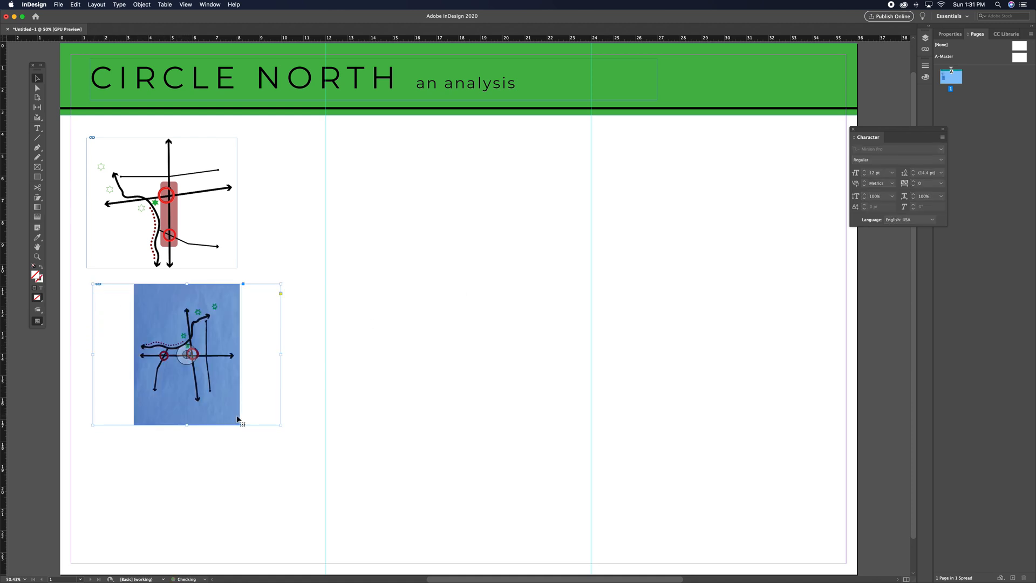
{"action": "left_click", "coordinate": [215, 430]}
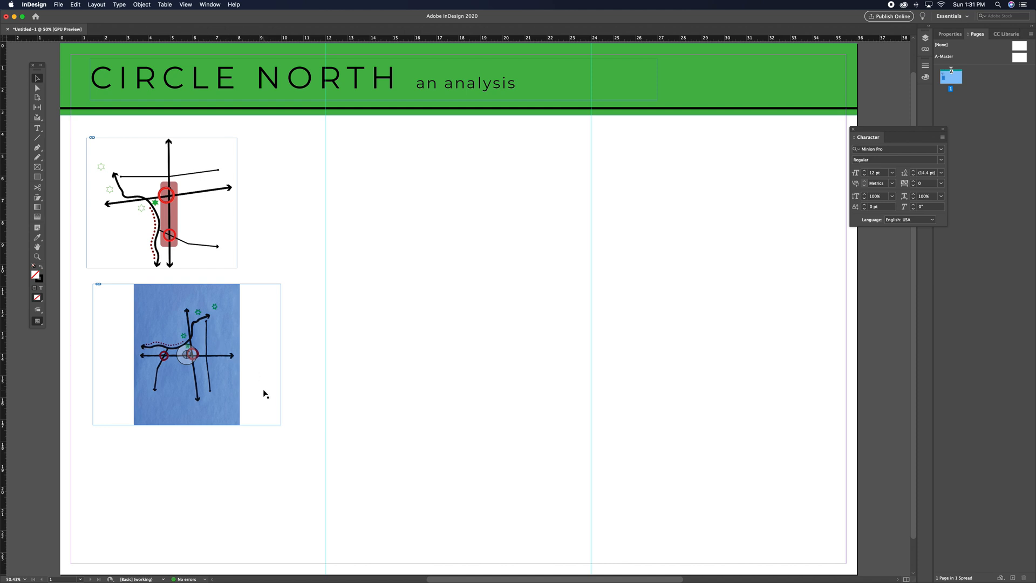
Step: Switch to Photoshop and close Morphology.psd without saving its changes
{"action": "mouse_move", "coordinate": [411, 581]}
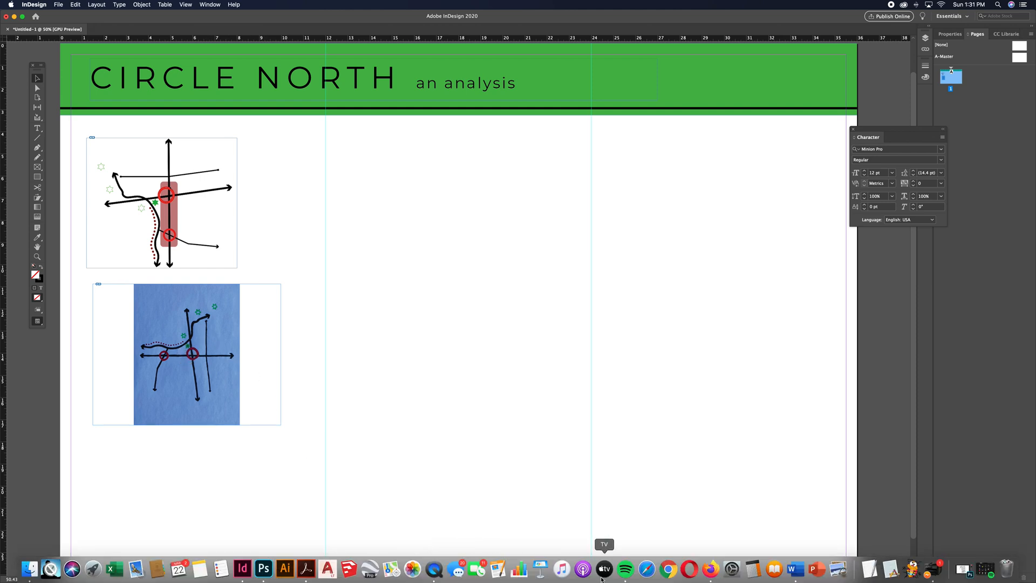
{"action": "left_click", "coordinate": [266, 579]}
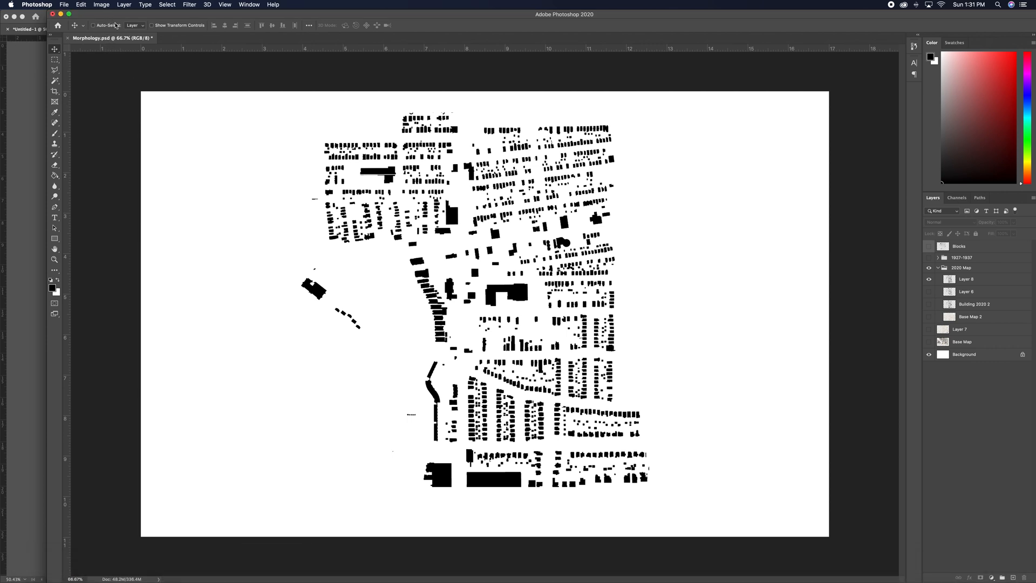
{"action": "left_click", "coordinate": [68, 38]}
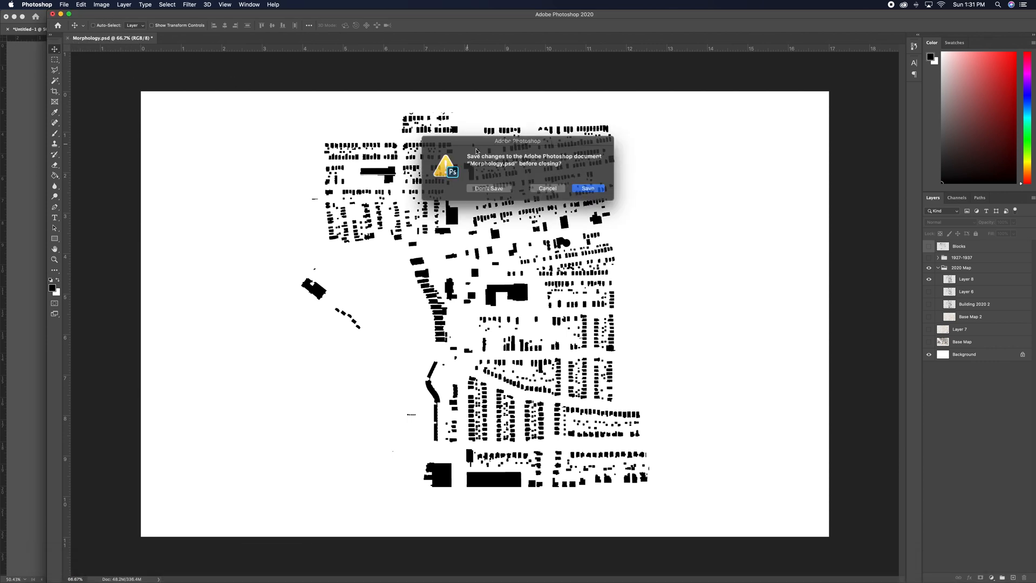
{"action": "left_click", "coordinate": [472, 189]}
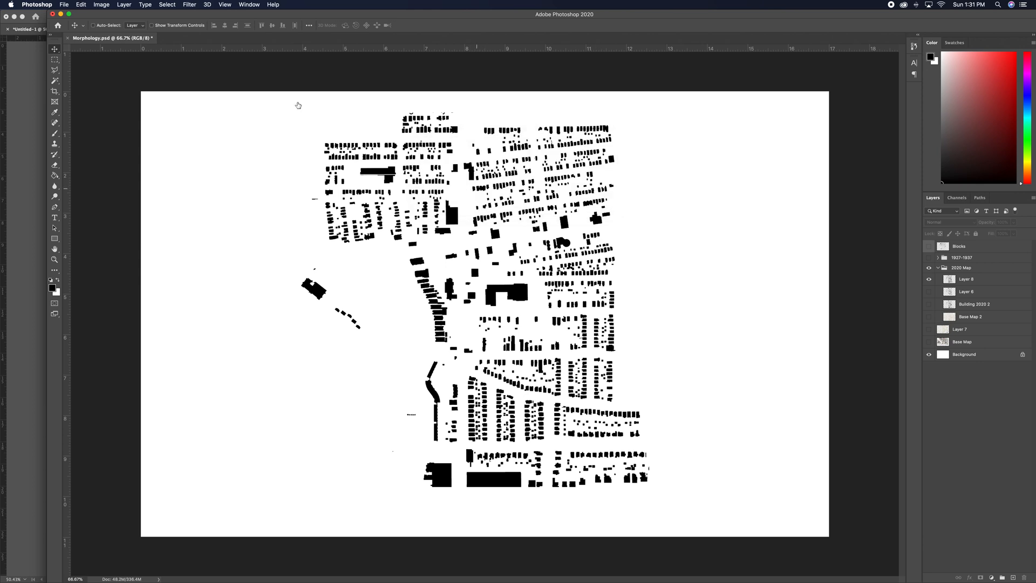
Step: Open Lynch Map Hand Drawn.jpg from the neighborhood analysis folder in Photoshop
{"action": "left_click", "coordinate": [64, 4]}
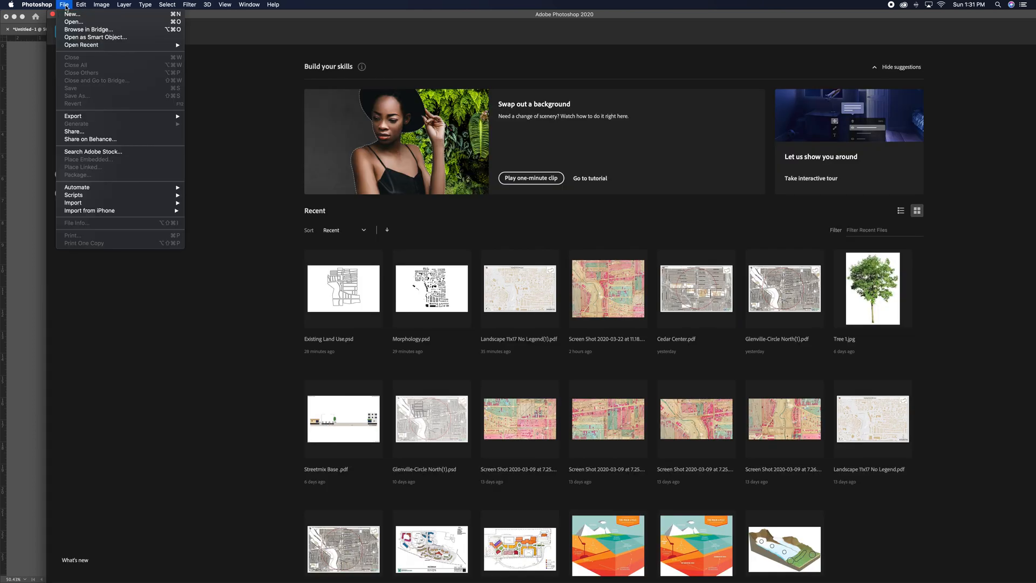
{"action": "left_click", "coordinate": [317, 143]}
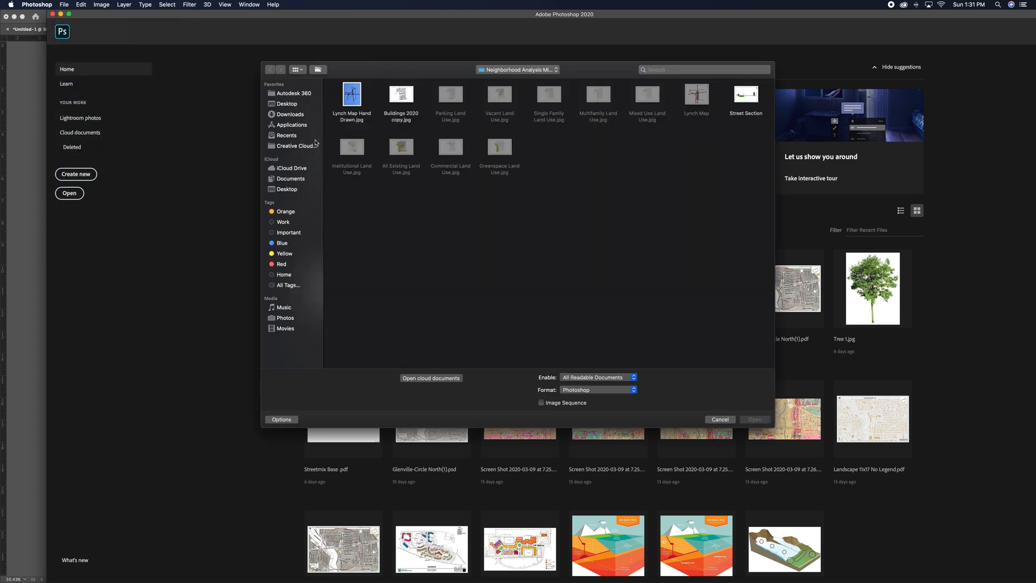
{"action": "left_click", "coordinate": [351, 100]}
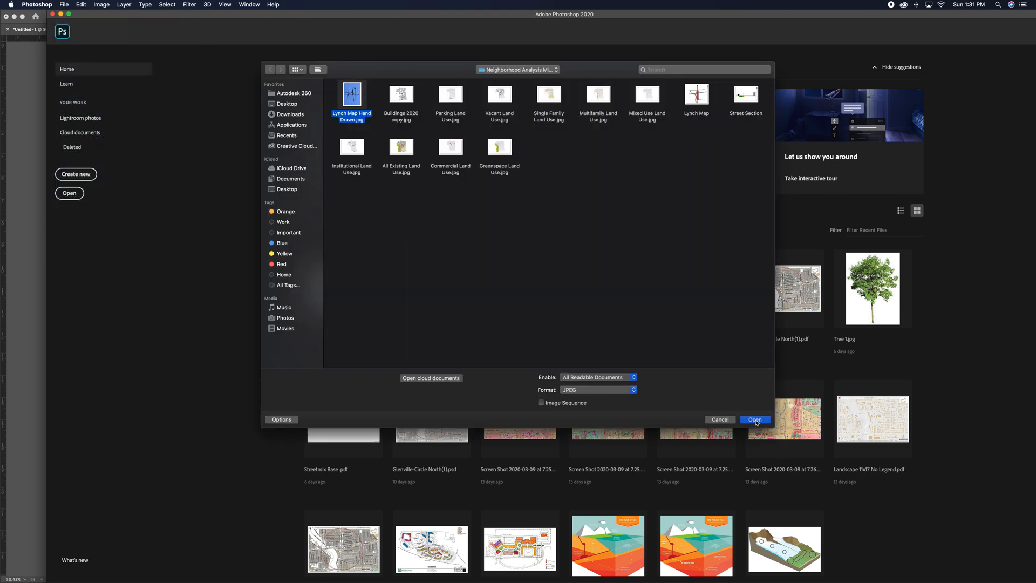
{"action": "left_click", "coordinate": [755, 420]}
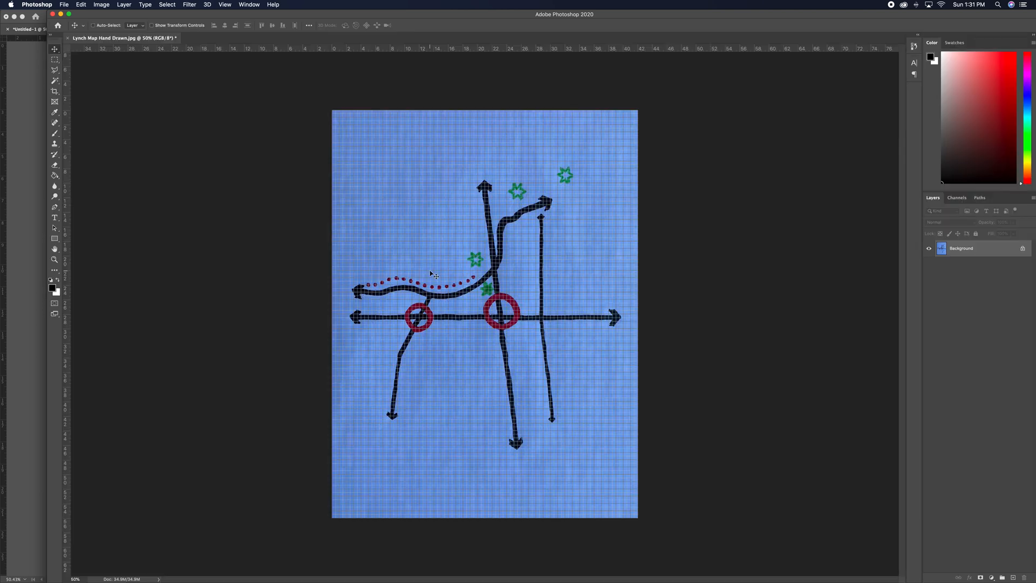
Step: Hide the grid overlay and convert the locked Background into a regular layer with the default settings
{"action": "left_click", "coordinate": [225, 5]}
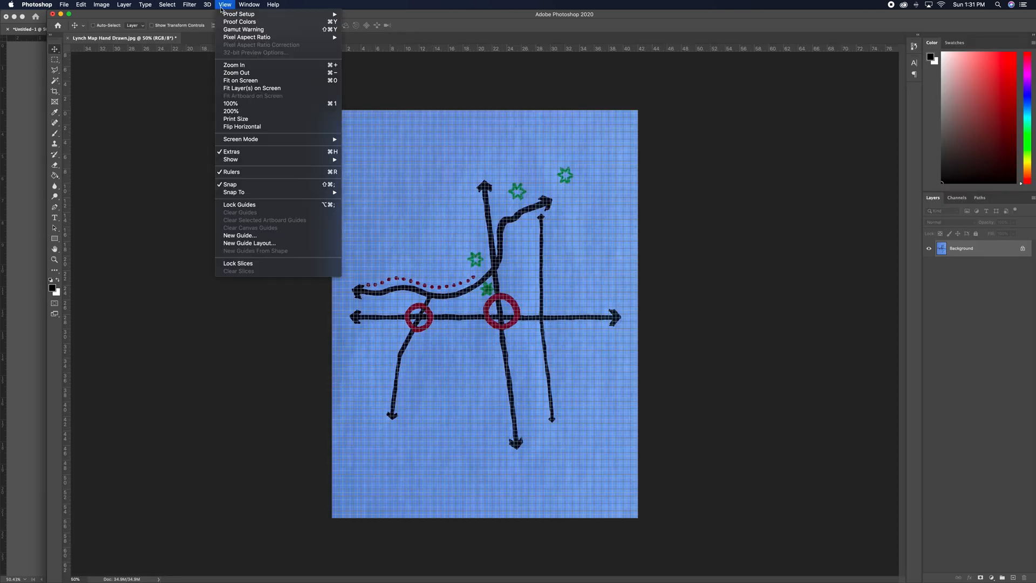
{"action": "left_click", "coordinate": [243, 156]}
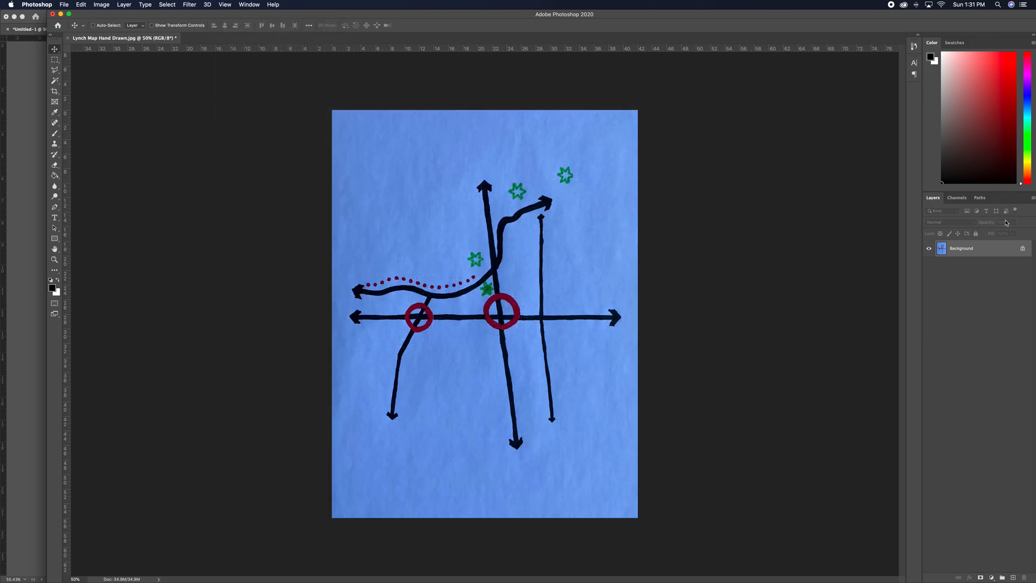
{"action": "double_click", "coordinate": [975, 251]}
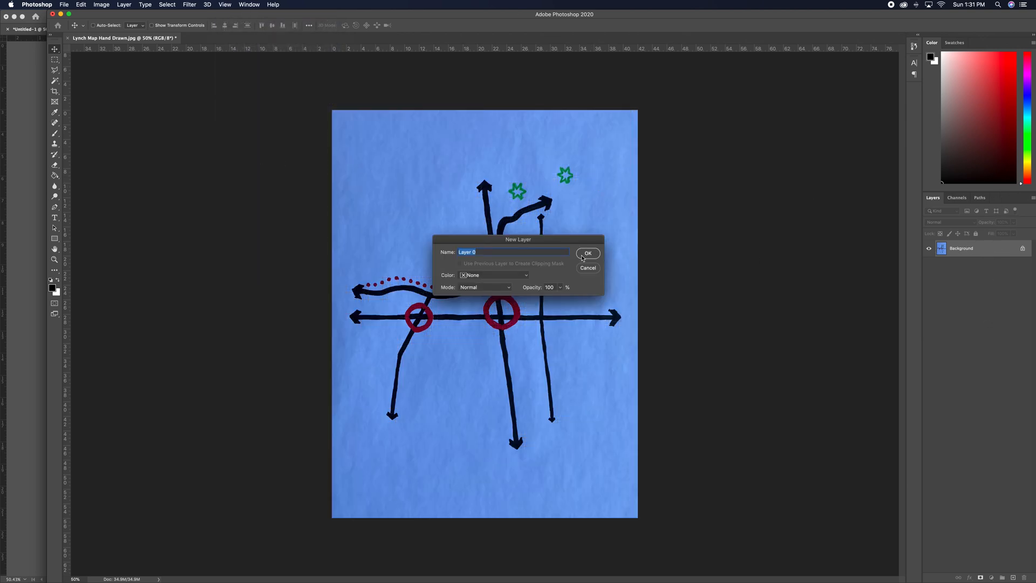
{"action": "key", "text": "Return"}
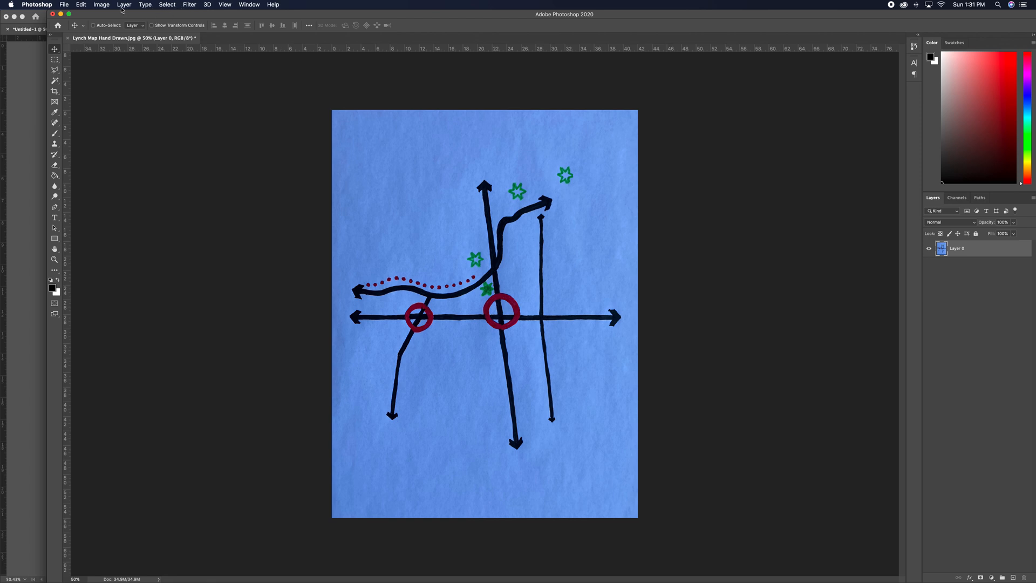
Step: Raise the brightness of the hand-drawn map layer to 150 with a Brightness/Contrast adjustment
{"action": "left_click", "coordinate": [101, 5]}
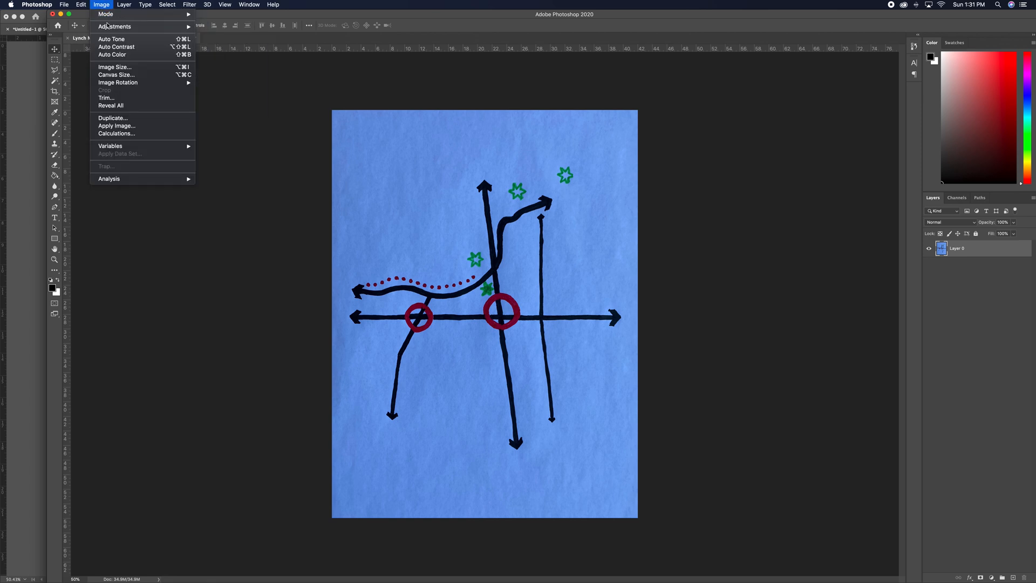
{"action": "mouse_move", "coordinate": [108, 27]}
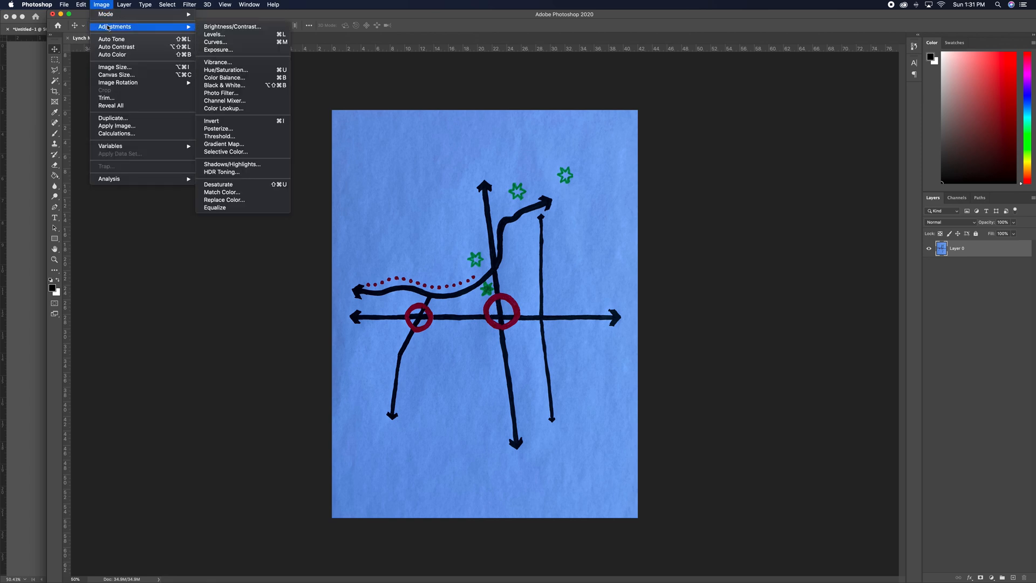
{"action": "left_click", "coordinate": [247, 31]}
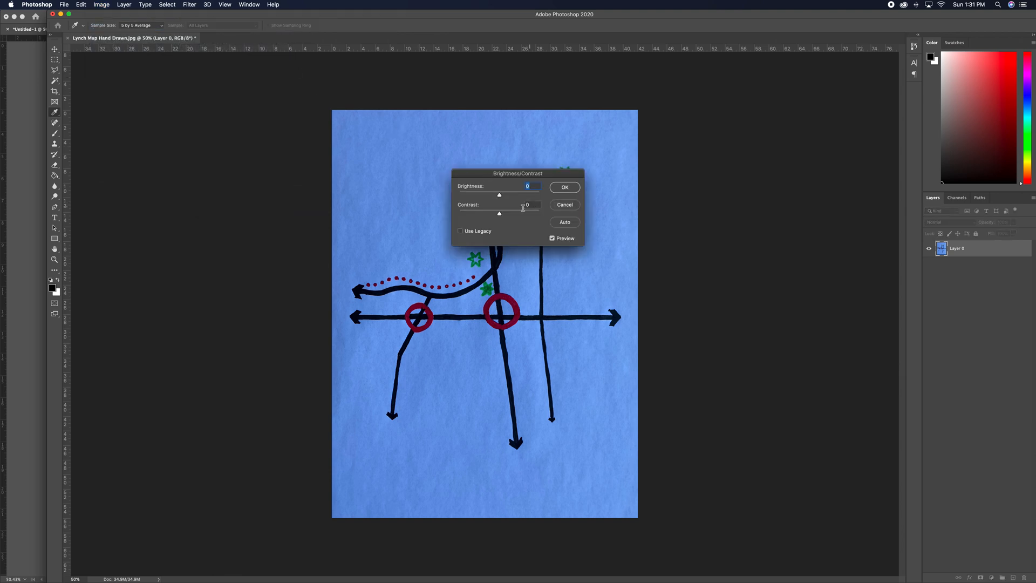
{"action": "left_click_drag", "start_coordinate": [500, 198], "coordinate": [538, 201]}
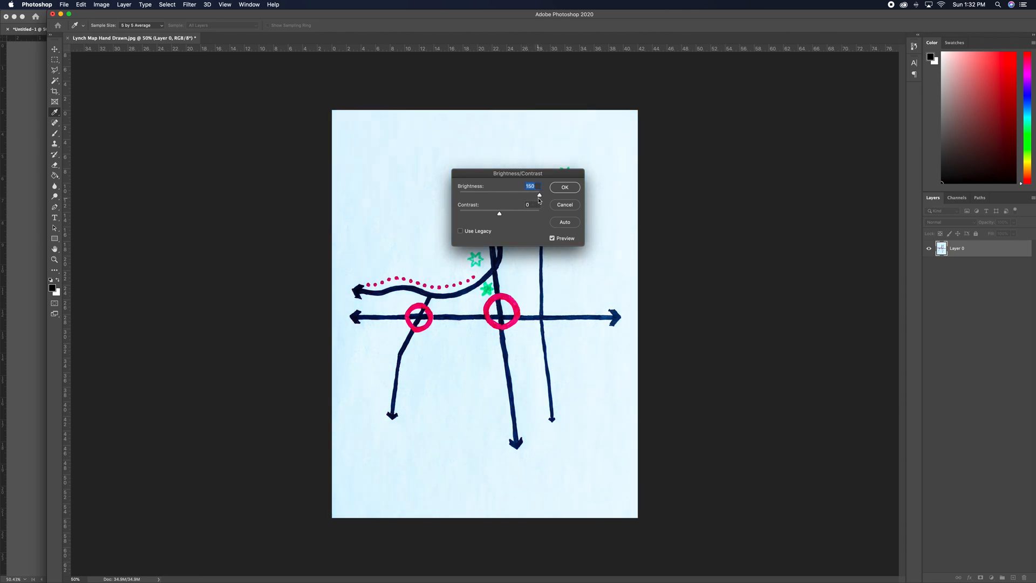
{"action": "left_click", "coordinate": [570, 193]}
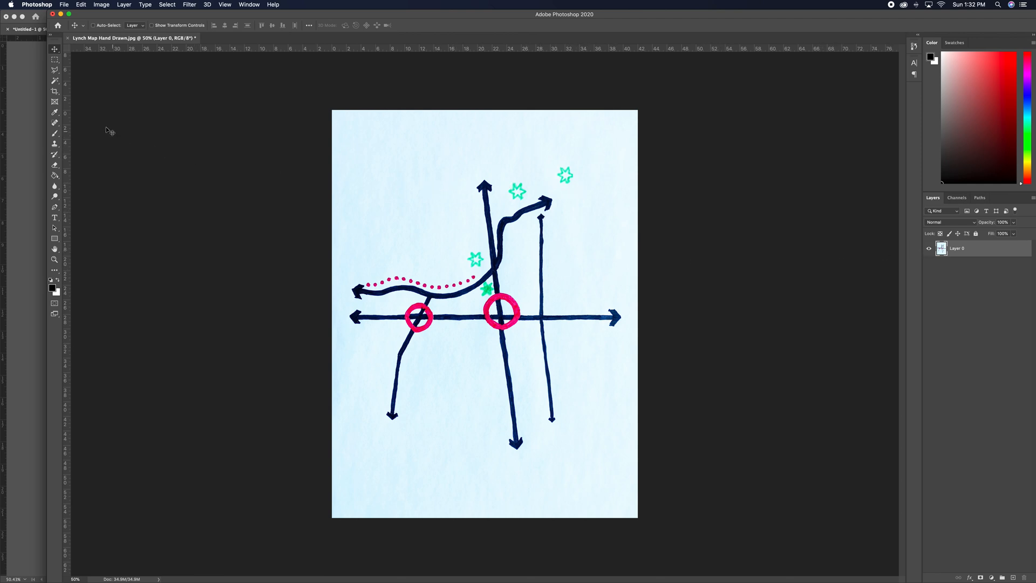
Step: Select the pale blue background with the Magic Wand and delete it around the drawing and in the enclosed area between the roads
{"action": "left_click", "coordinate": [54, 80]}
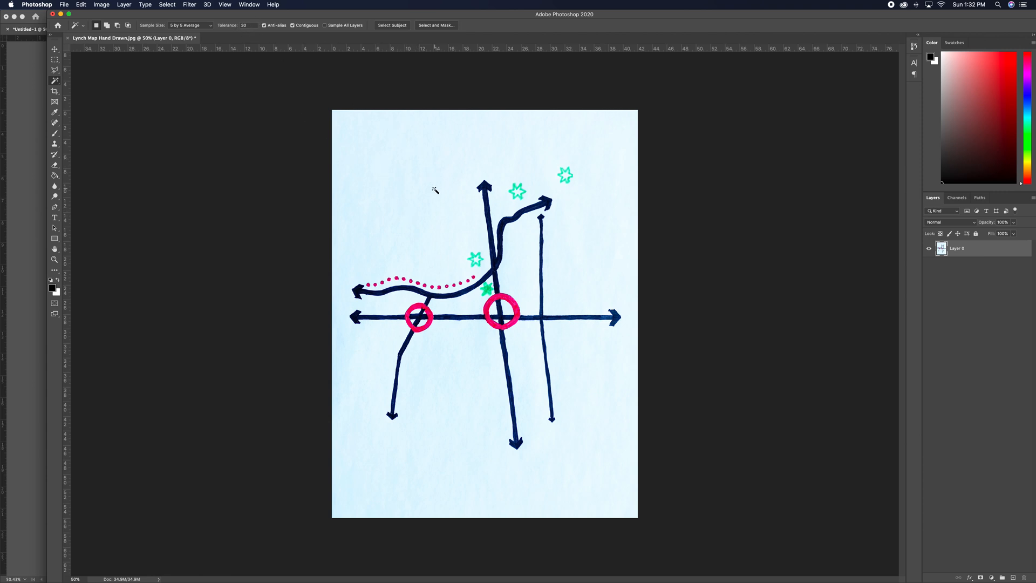
{"action": "left_click", "coordinate": [452, 226]}
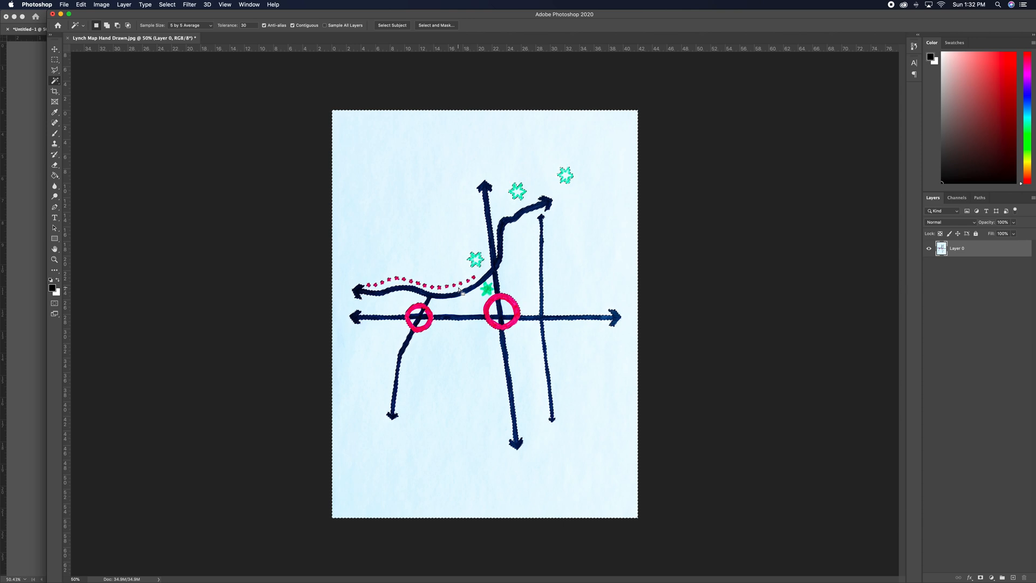
{"action": "key", "text": "Delete"}
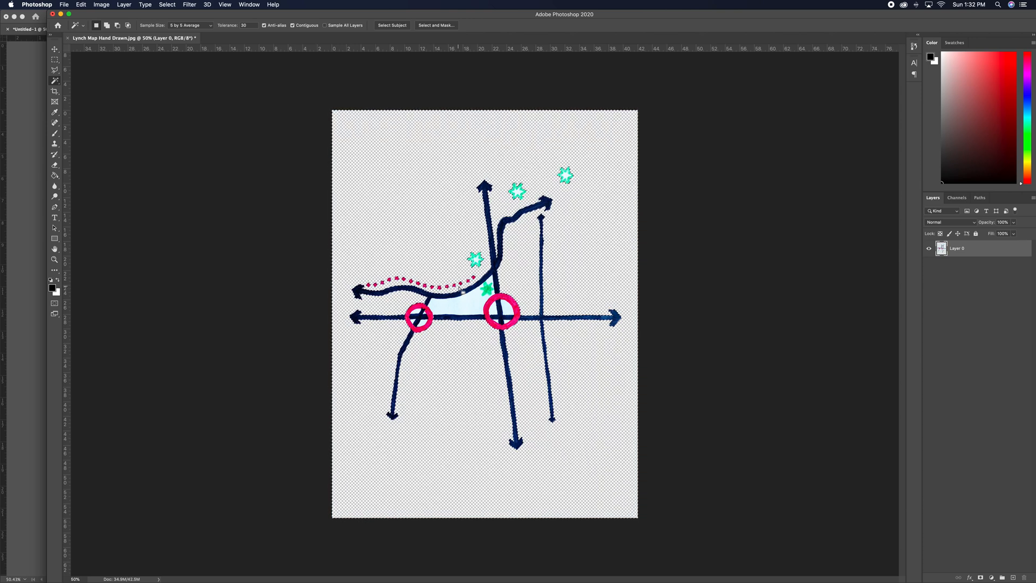
{"action": "key", "text": "ctrl+d"}
{"action": "left_click", "coordinate": [467, 308]}
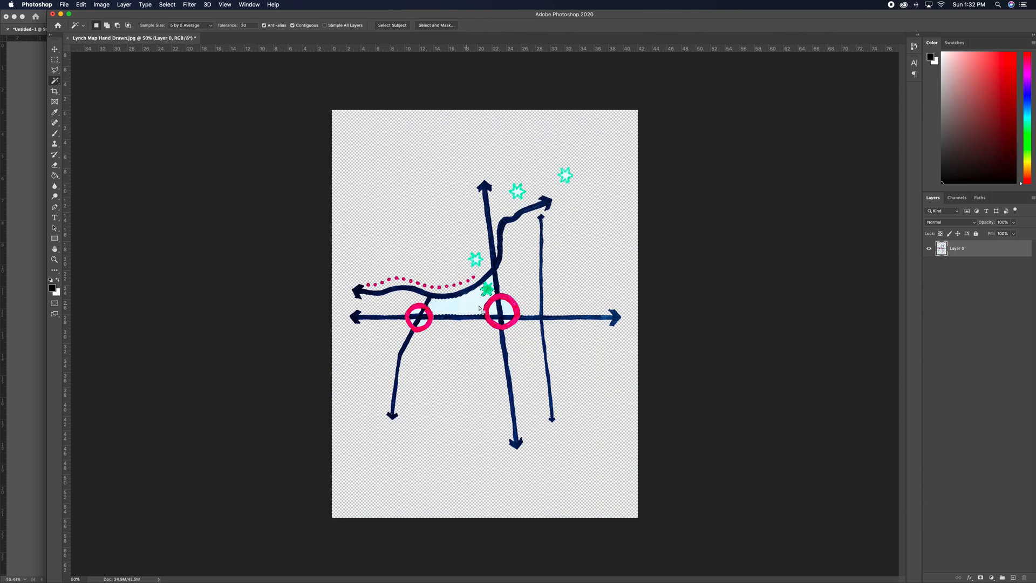
{"action": "key", "text": "Delete"}
{"action": "key", "text": "ctrl+d"}
{"action": "key", "text": "super+d"}
Step: Remove the leftover background inside the larger red circle and the three outlined stars using the Magic Wand, and clear the selection
{"action": "left_click", "coordinate": [507, 310]}
{"action": "key", "text": "Delete"}
{"action": "key", "text": "super+d"}
{"action": "left_click", "coordinate": [477, 260]}
{"action": "left_click", "coordinate": [516, 192]}
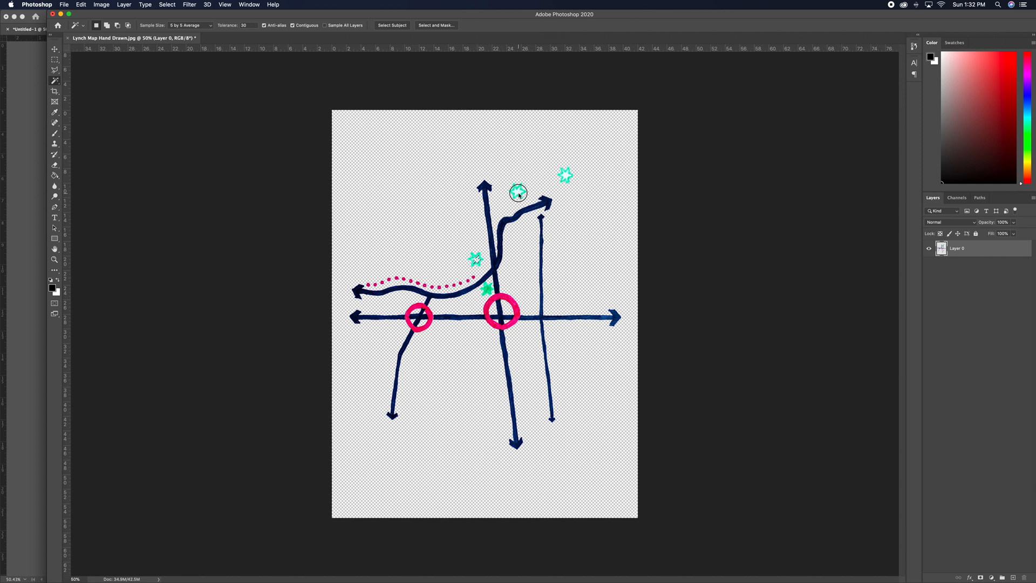
{"action": "left_click", "coordinate": [564, 176]}
{"action": "key", "text": "super+d"}
{"action": "left_click", "coordinate": [64, 5]}
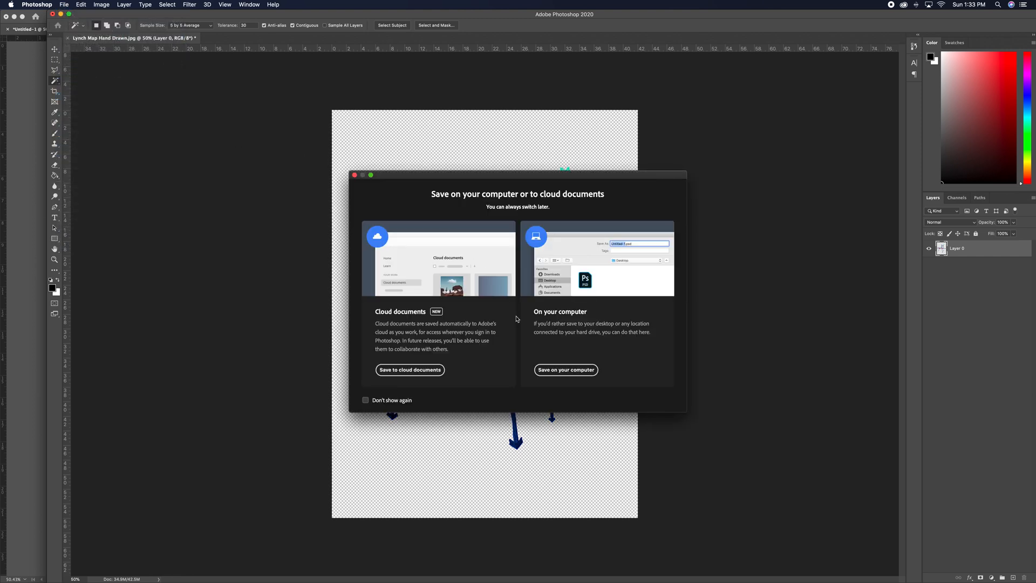
{"action": "left_click", "coordinate": [560, 372]}
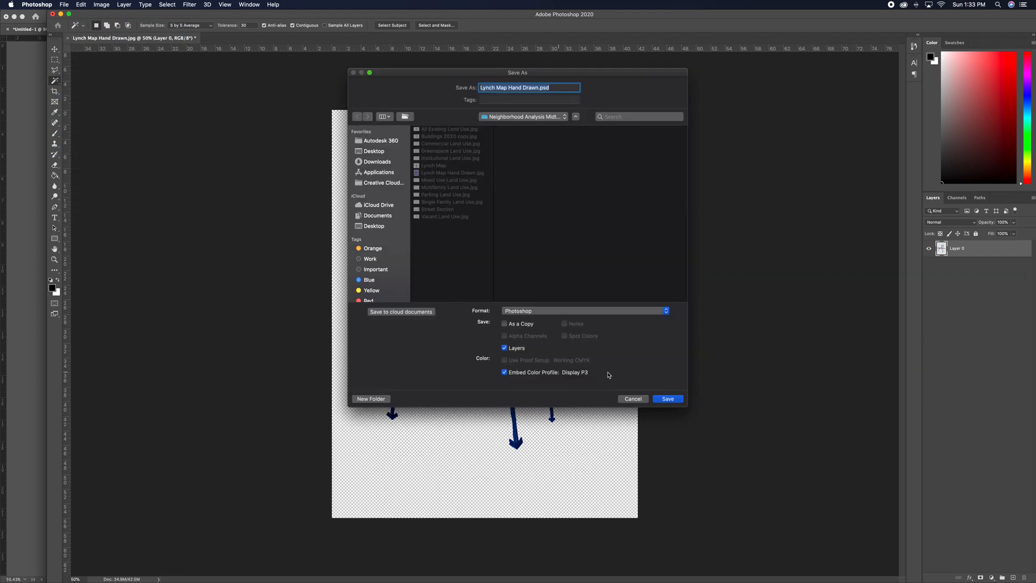
{"action": "left_click", "coordinate": [668, 398]}
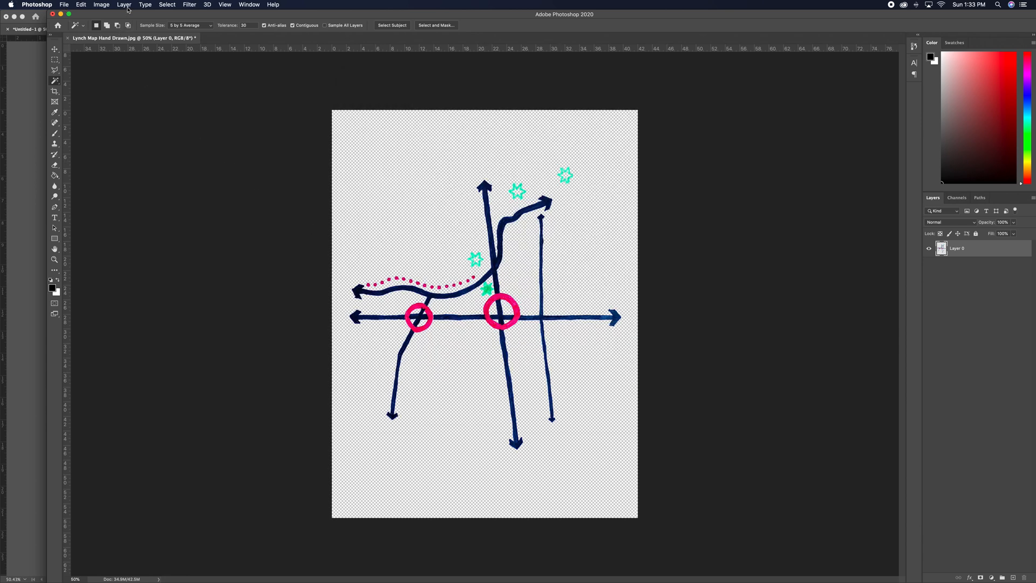
Step: Flatten the image and save it as a High quality baseline JPEG, replacing Lynch Map Hand Drawn.jpg in the neighborhood analysis folder
{"action": "left_click", "coordinate": [124, 5]}
{"action": "left_click", "coordinate": [154, 321]}
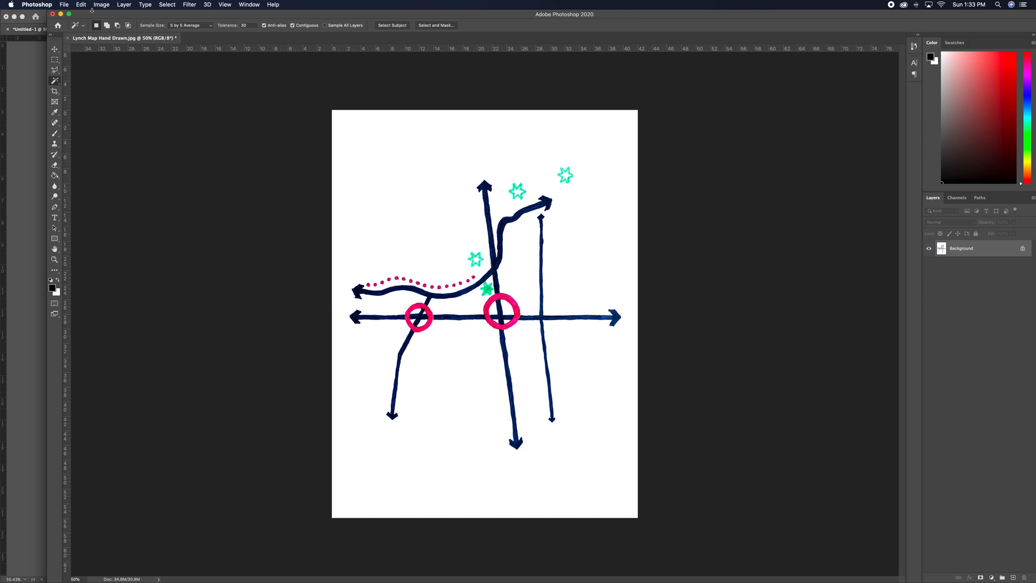
{"action": "left_click", "coordinate": [64, 4]}
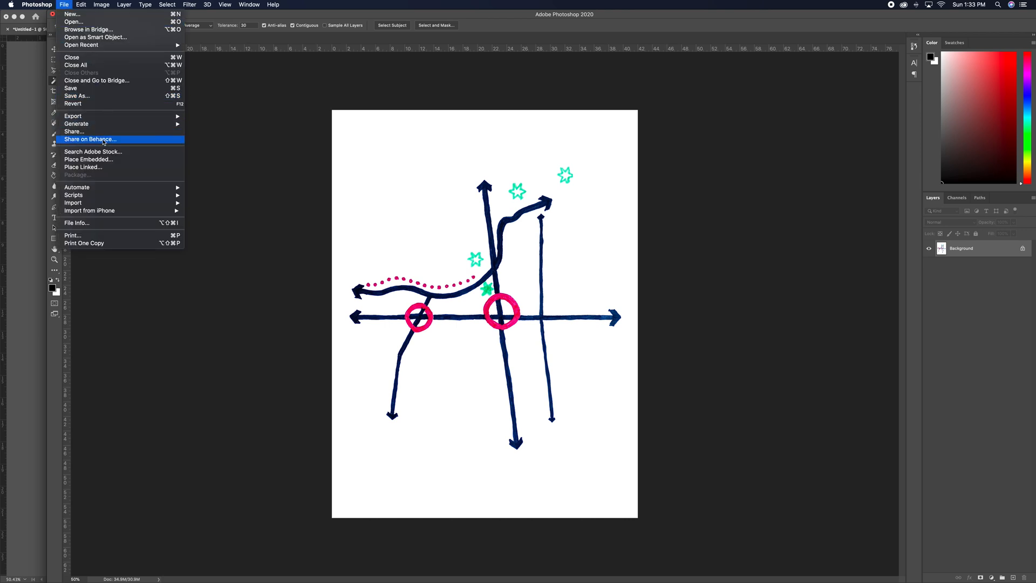
{"action": "left_click", "coordinate": [77, 95]}
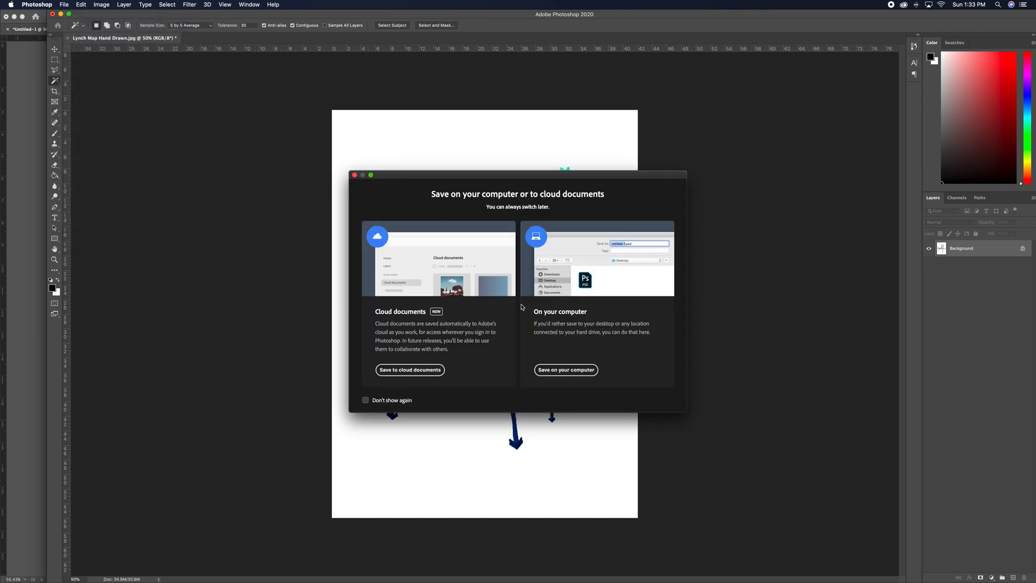
{"action": "left_click", "coordinate": [590, 370]}
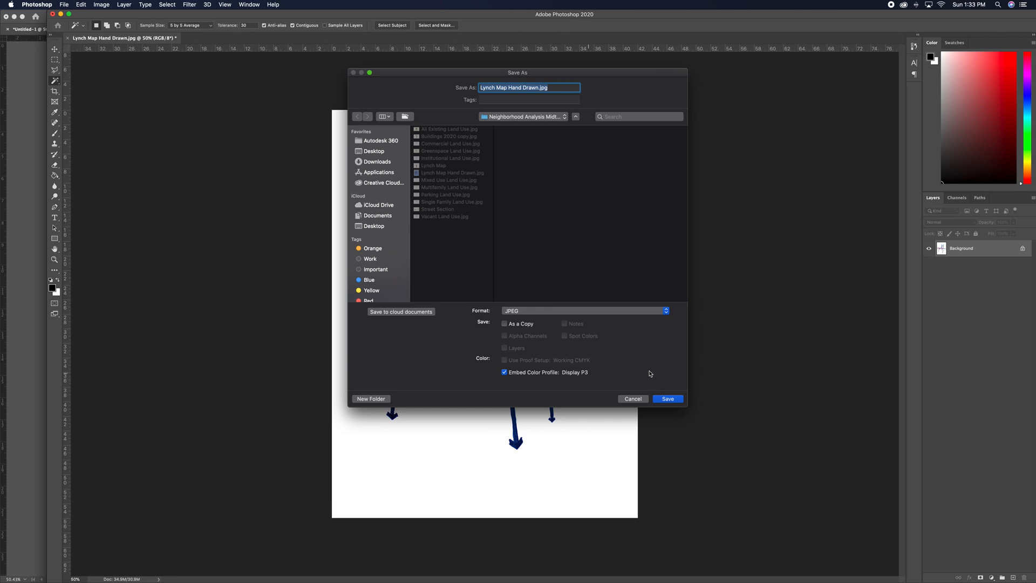
{"action": "left_click", "coordinate": [666, 402]}
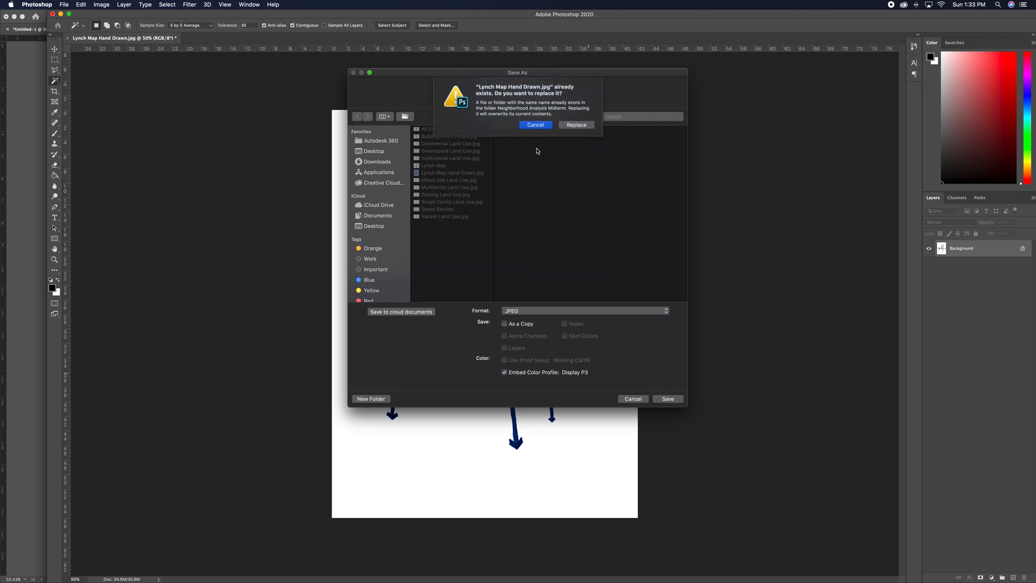
{"action": "left_click", "coordinate": [568, 125]}
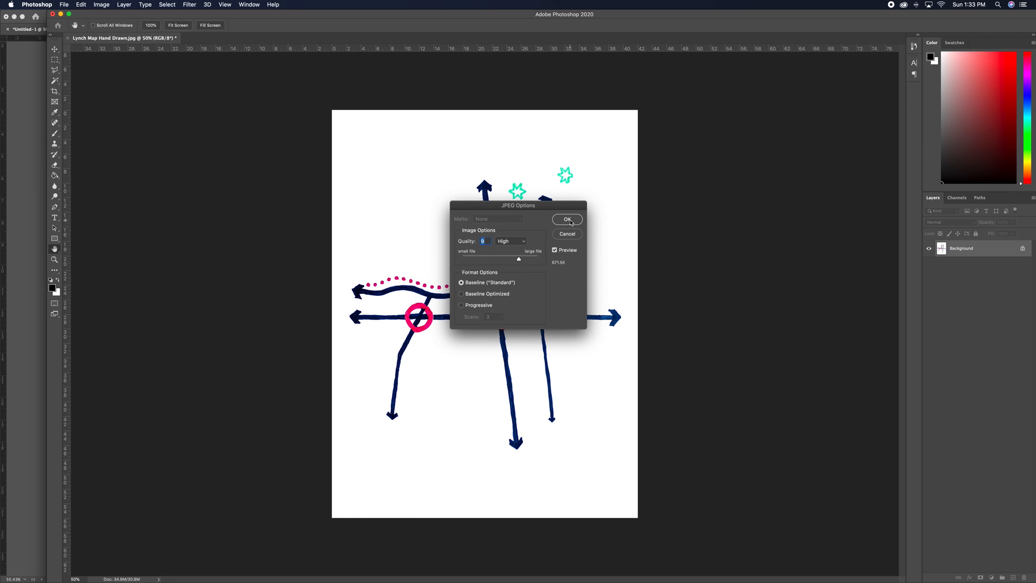
{"action": "left_click", "coordinate": [568, 220]}
Step: Switch to InDesign and update the modified link of the placed Lynch Map Hand Drawn.jpg
{"action": "left_click", "coordinate": [29, 62]}
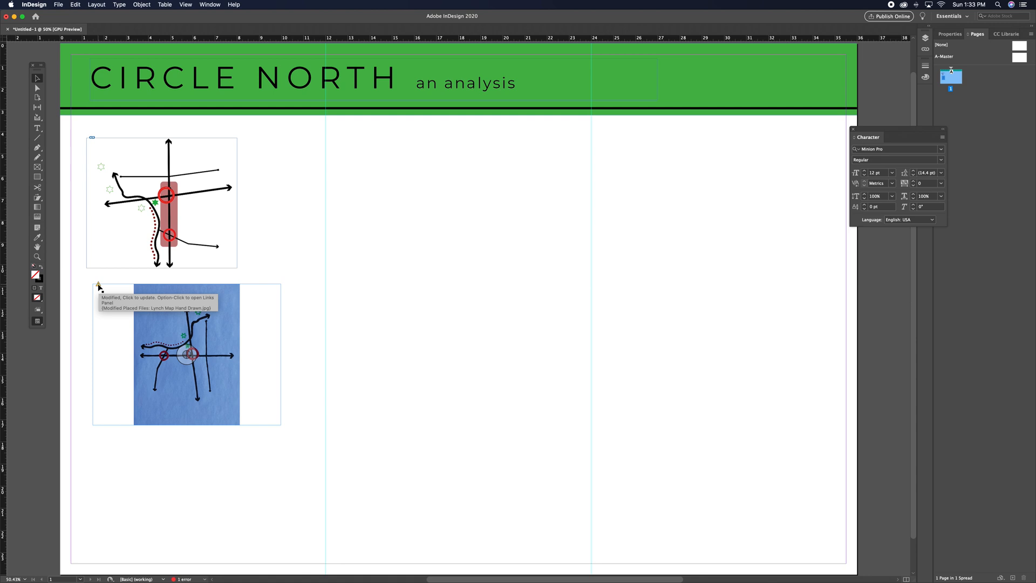
{"action": "left_click", "coordinate": [98, 285]}
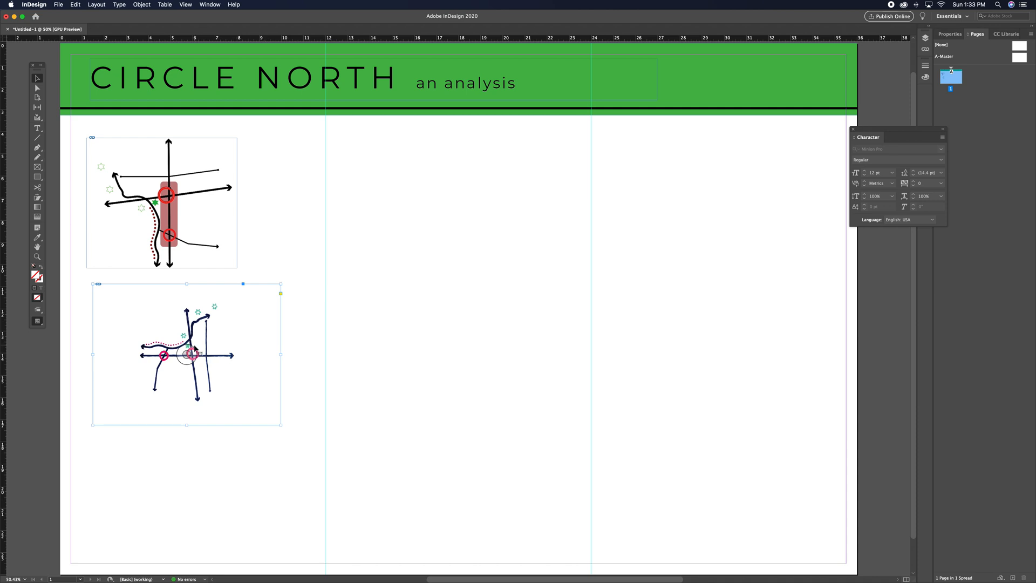
Step: Crop all sides of the hand-drawn map's frame closer to the drawing and rotate it 90° counterclockwise beneath the first map
{"action": "left_click_drag", "start_coordinate": [92, 355], "coordinate": [130, 355]}
{"action": "left_click_drag", "start_coordinate": [282, 356], "coordinate": [244, 355]}
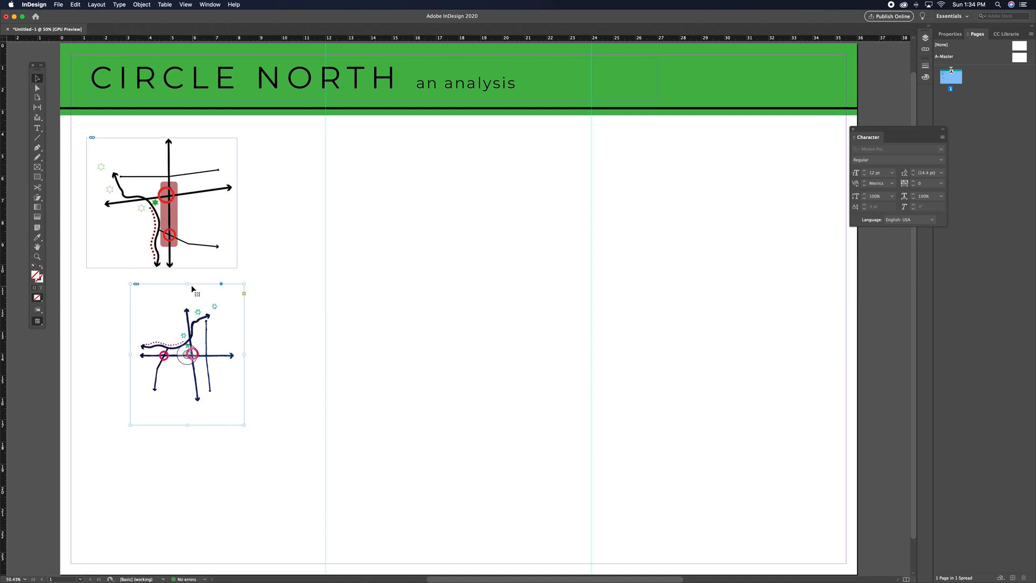
{"action": "left_click_drag", "start_coordinate": [189, 284], "coordinate": [189, 294]}
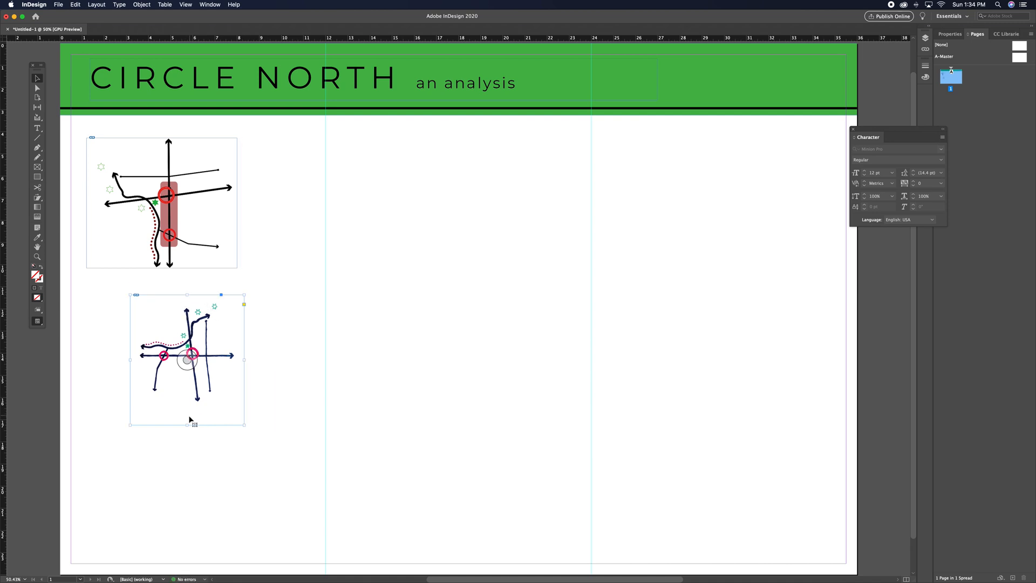
{"action": "left_click_drag", "start_coordinate": [188, 426], "coordinate": [183, 283]}
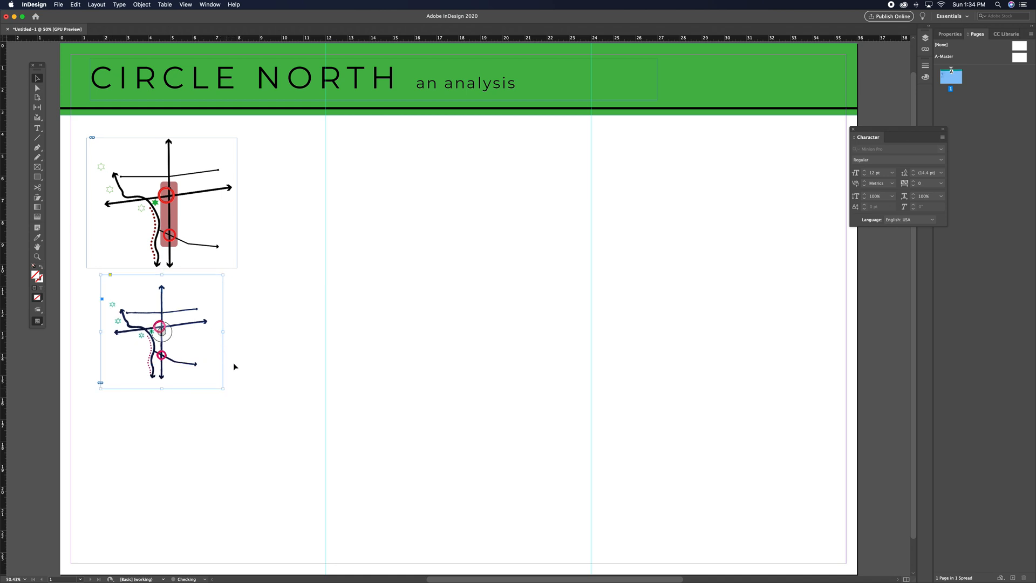
Step: Scale the hand-drawn map up to about 6.9 in wide and 6.4 in tall, and nudge it left under the first map
{"action": "left_click_drag", "start_coordinate": [223, 388], "coordinate": [240, 405]}
{"action": "key", "text": "super+z"}
{"action": "mouse_move", "coordinate": [223, 389]}
{"action": "left_mouse_down"}
{"action": "mouse_move", "coordinate": [250, 413]}
{"action": "mouse_move", "coordinate": [220, 379]}
{"action": "left_mouse_up"}
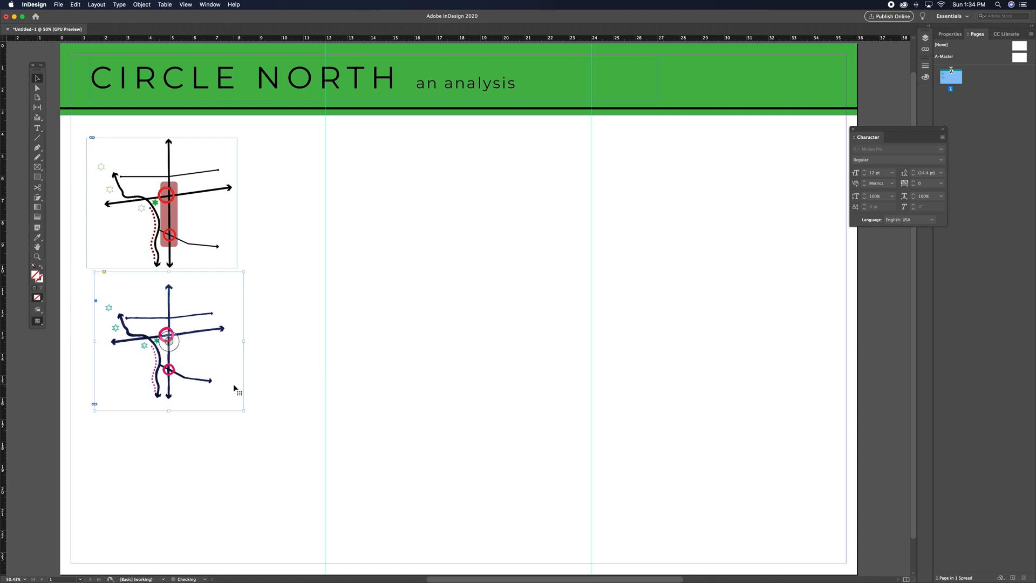
{"action": "left_click_drag", "start_coordinate": [243, 410], "coordinate": [247, 415]}
{"action": "key", "text": "Left"}
{"action": "key", "text": "Left"}
{"action": "key", "text": "Left"}
{"action": "key", "text": "Left"}
{"action": "key", "text": "Left"}
{"action": "key", "text": "Left"}
{"action": "left_click", "coordinate": [251, 422]}
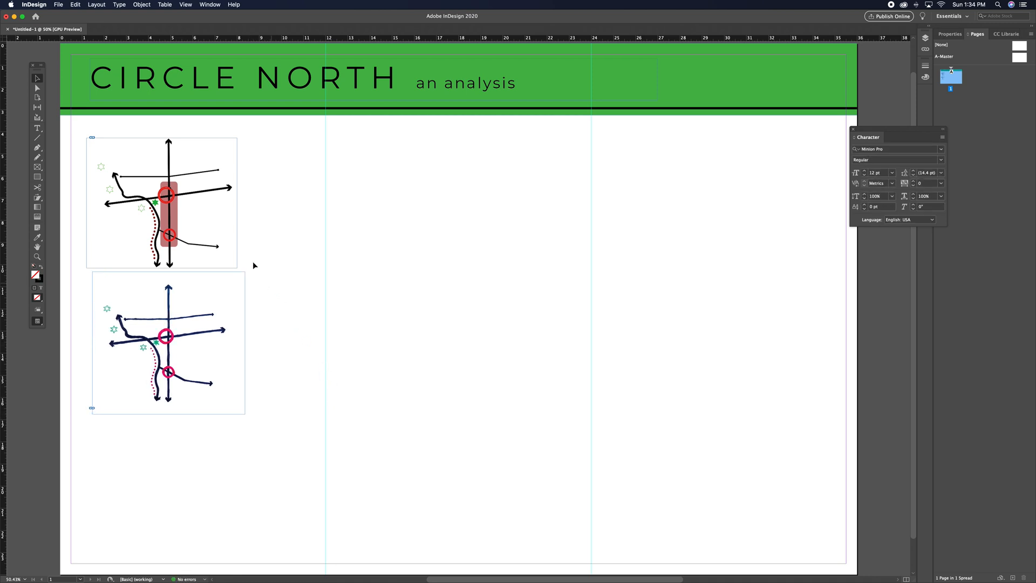
Step: Align the left and right edges of the hand-drawn map's frame with the edges of the first map's frame
{"action": "left_click", "coordinate": [243, 330]}
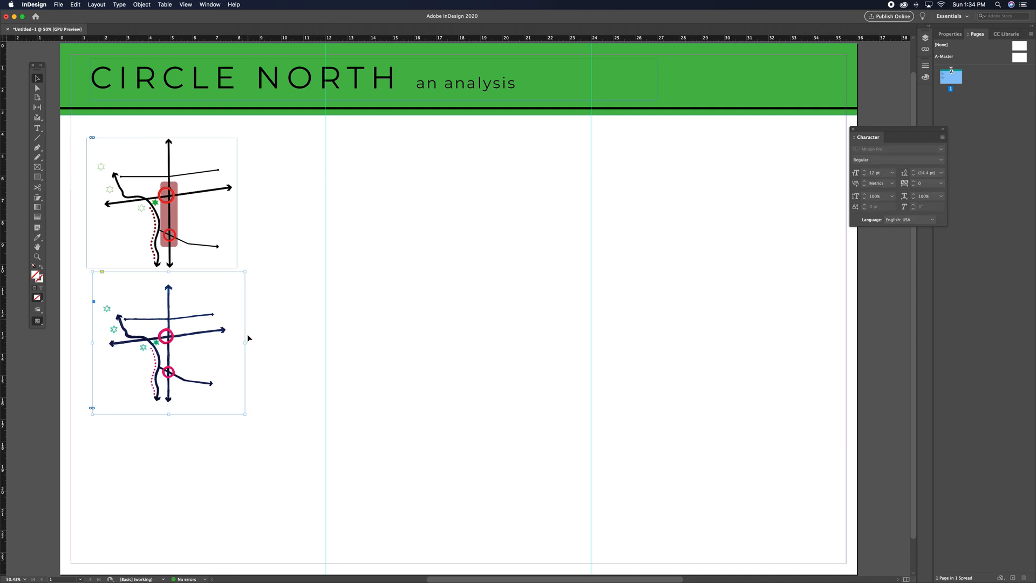
{"action": "left_click_drag", "start_coordinate": [245, 343], "coordinate": [237, 344]}
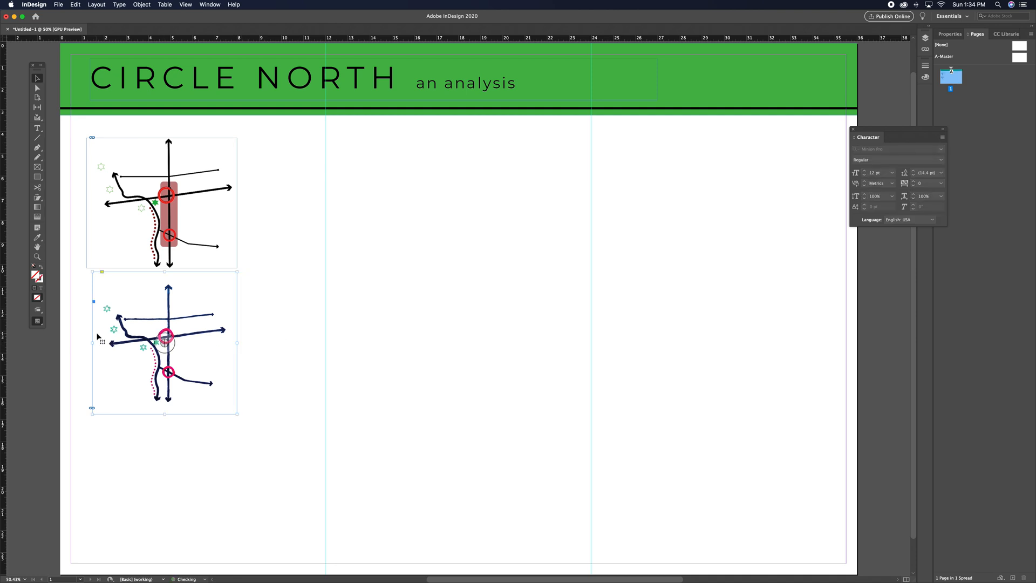
{"action": "left_click_drag", "start_coordinate": [92, 343], "coordinate": [86, 342]}
{"action": "left_click", "coordinate": [238, 363]}
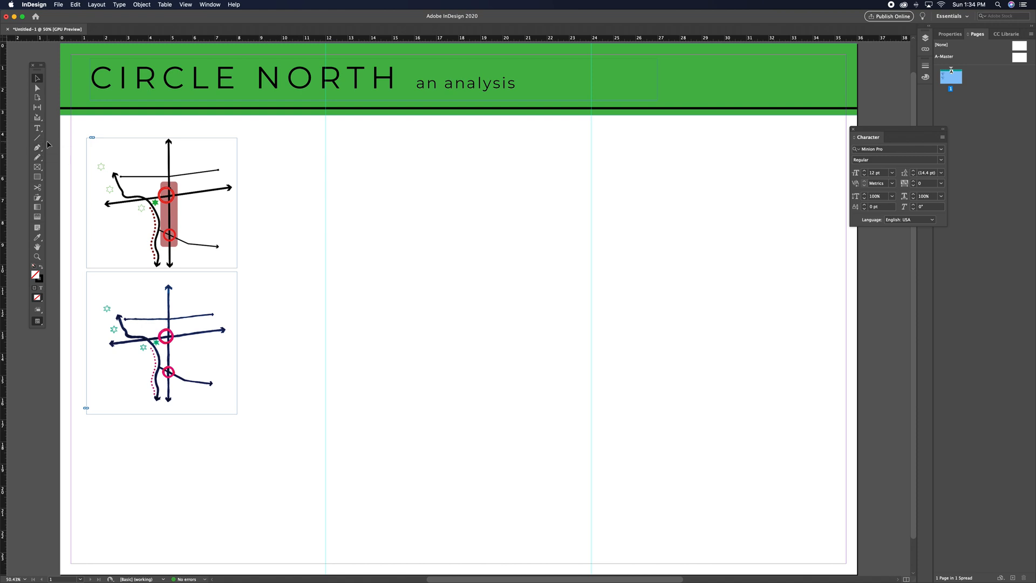
Step: Choose the Ellipse tool for tracing the red node circles on the first Lynch map
{"action": "key", "text": "super+="}
{"action": "left_click_drag", "start_coordinate": [237, 224], "coordinate": [453, 336]}
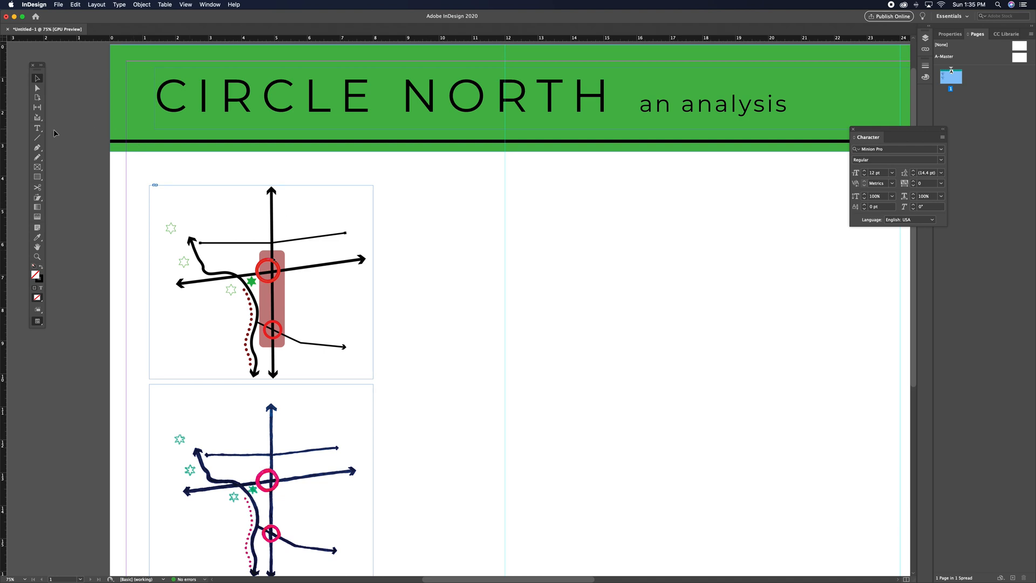
{"action": "left_click", "coordinate": [38, 177]}
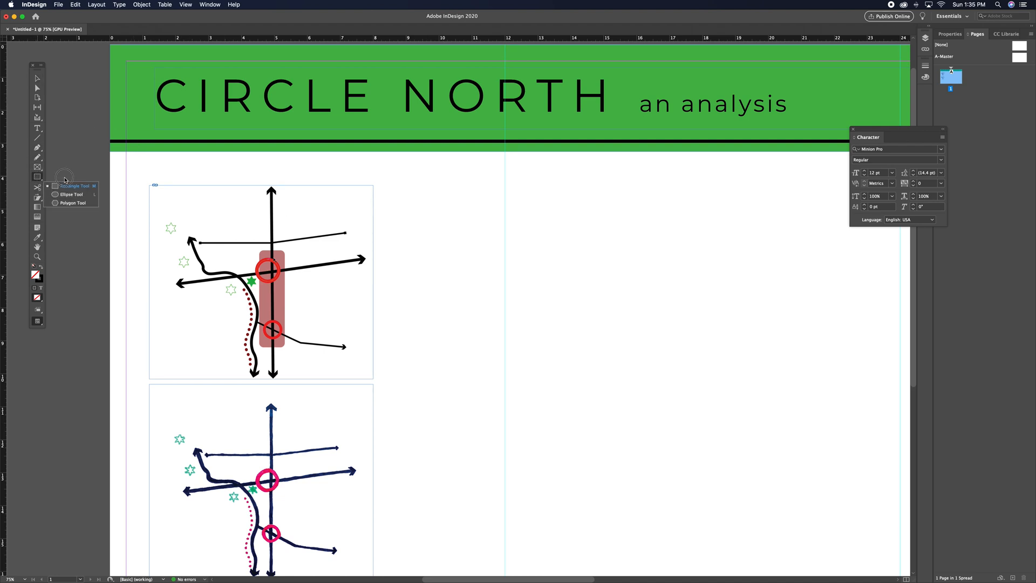
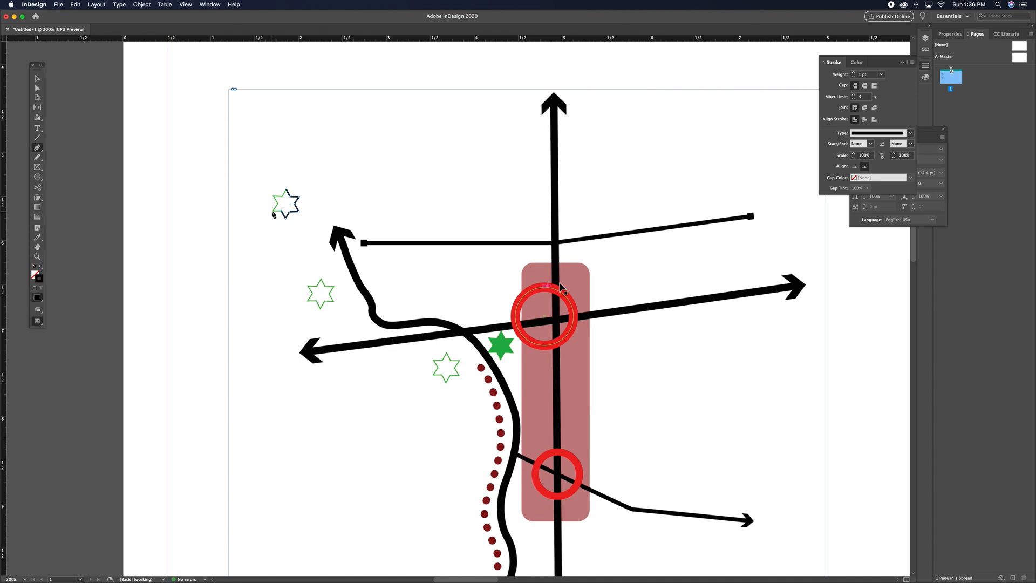
Step: Finish tracing the uppermost outlined star on the first map with the Pen tool, closing the path at its top point
{"action": "left_click", "coordinate": [272, 211]}
{"action": "left_click", "coordinate": [278, 204]}
{"action": "left_click", "coordinate": [273, 196]}
{"action": "left_click", "coordinate": [282, 196]}
{"action": "left_click", "coordinate": [286, 190]}
Step: Move the traced star out of the first map into the blank area beside it, just below the red circle symbol
{"action": "left_click", "coordinate": [38, 78]}
{"action": "left_click_drag", "start_coordinate": [290, 220], "coordinate": [684, 281]}
{"action": "scroll", "coordinate": [226, 313], "scroll_direction": "right", "scroll_amount": 10}
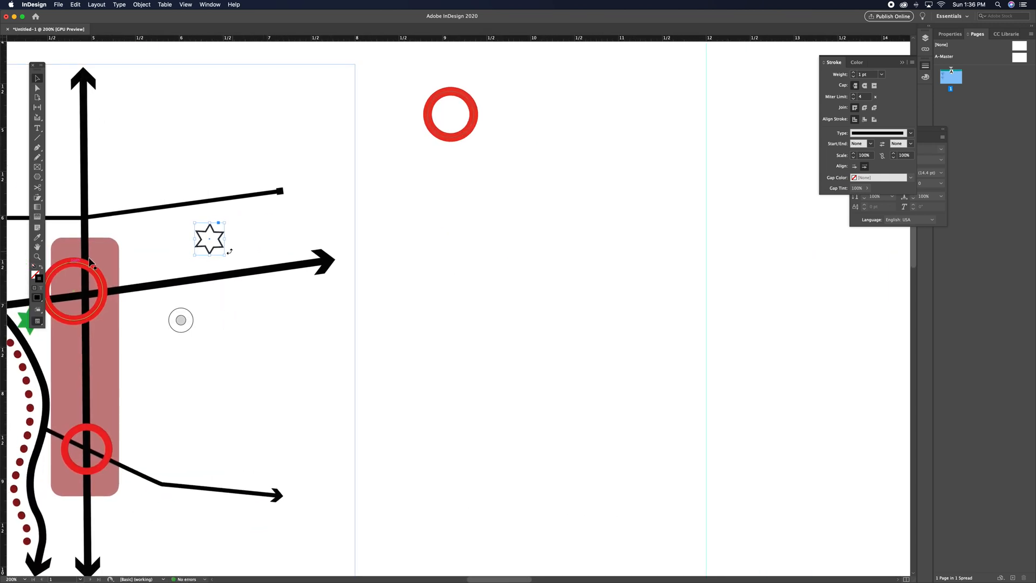
{"action": "left_click_drag", "start_coordinate": [220, 250], "coordinate": [458, 188]}
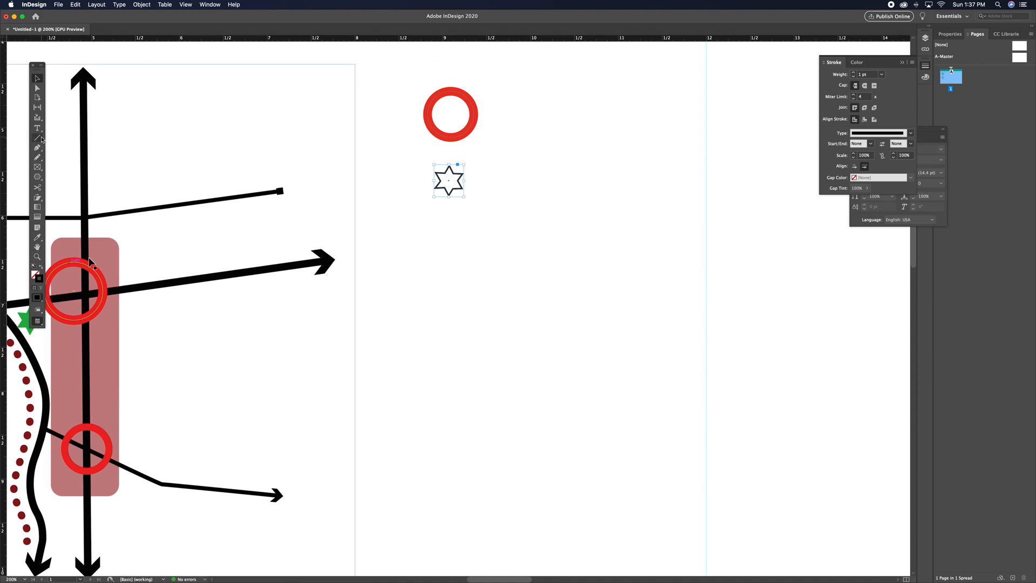
Step: Color the traced star's outline green by sampling the map's green star with the Eyedropper, and deselect it
{"action": "left_click", "coordinate": [37, 238]}
{"action": "left_click", "coordinate": [17, 320]}
{"action": "left_click", "coordinate": [37, 79]}
{"action": "left_click", "coordinate": [396, 283]}
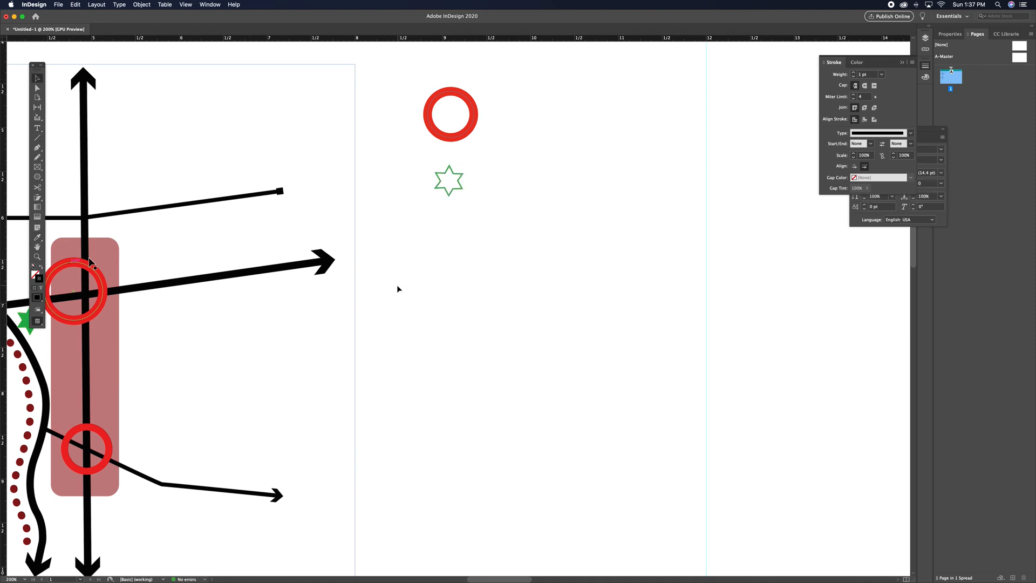
Step: Duplicate the traced star directly below itself and turn the copy into a solid green star without an outline
{"action": "key", "text": "super+minus"}
{"action": "key", "text": "super+minus"}
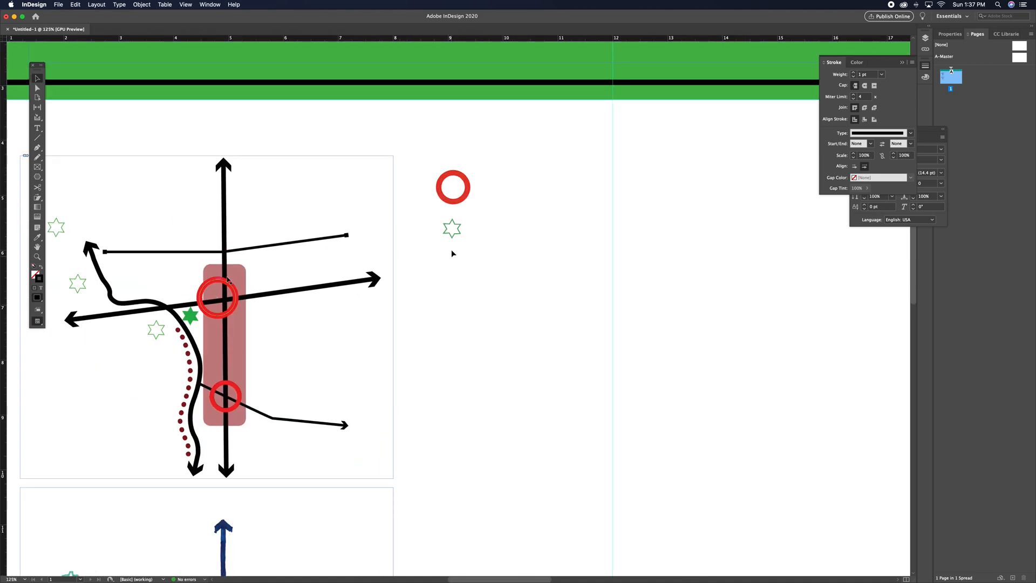
{"action": "left_click", "coordinate": [454, 238]}
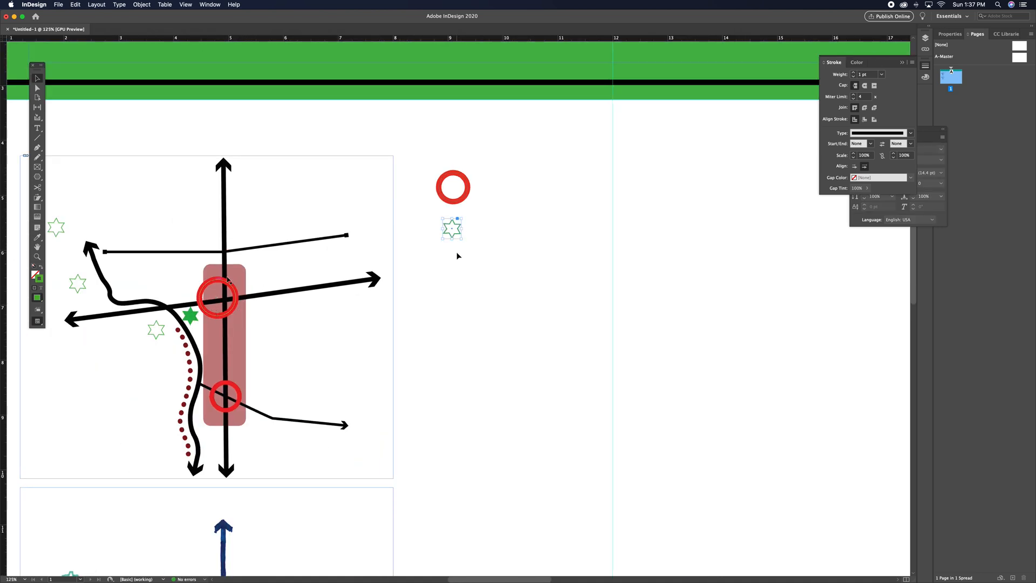
{"action": "key", "text": "super+alt+shift+d"}
{"action": "left_click_drag", "start_coordinate": [460, 314], "coordinate": [455, 263]}
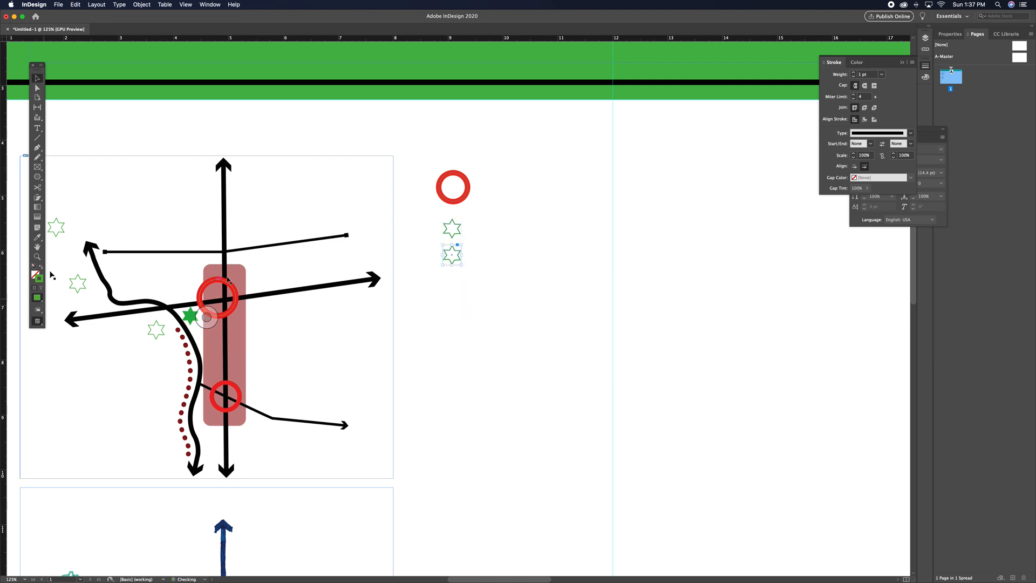
{"action": "left_click", "coordinate": [39, 267]}
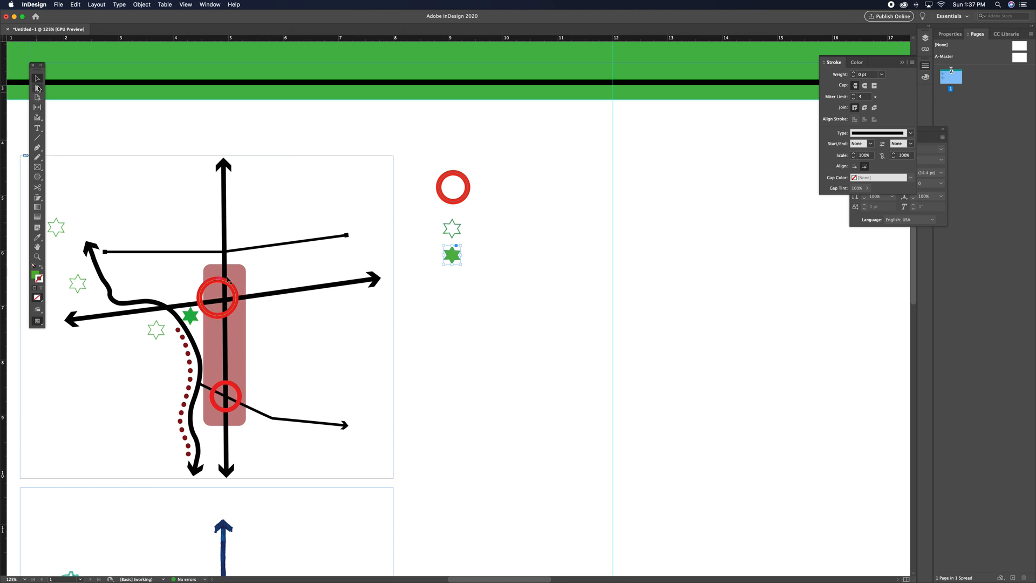
{"action": "left_click", "coordinate": [445, 287]}
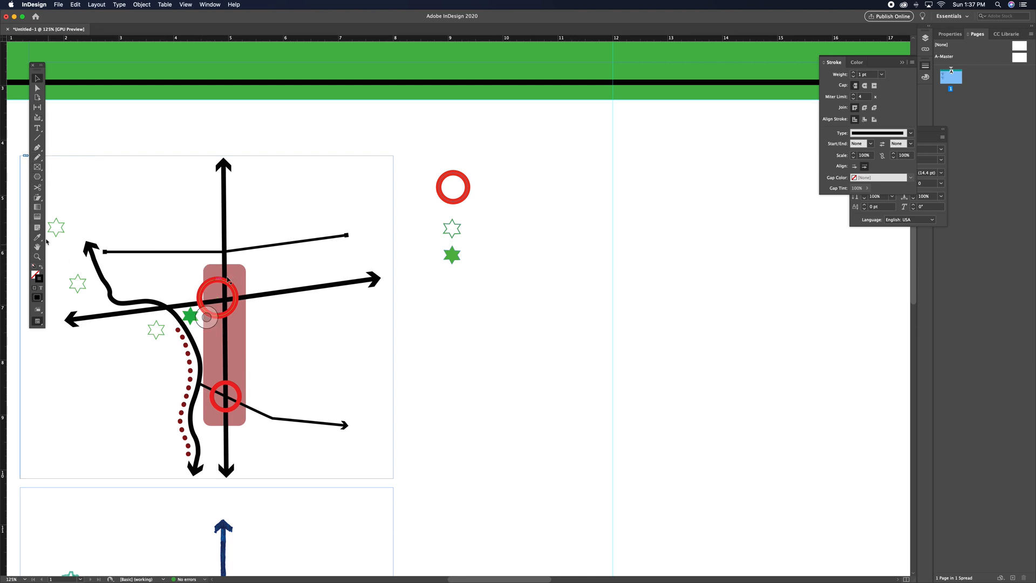
Step: Draw a small upright rectangle below the solid green star with the Rectangle tool
{"action": "left_click", "coordinate": [37, 178]}
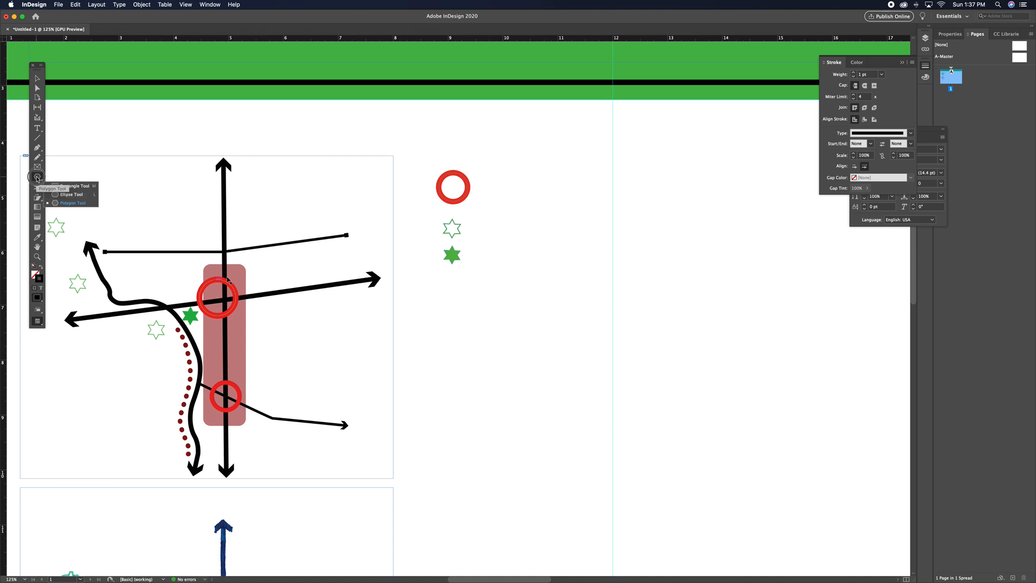
{"action": "left_click", "coordinate": [71, 186]}
{"action": "mouse_move", "coordinate": [445, 278]}
{"action": "left_mouse_down"}
{"action": "mouse_move", "coordinate": [489, 374]}
{"action": "mouse_move", "coordinate": [472, 373]}
{"action": "mouse_move", "coordinate": [470, 330]}
{"action": "left_mouse_up"}
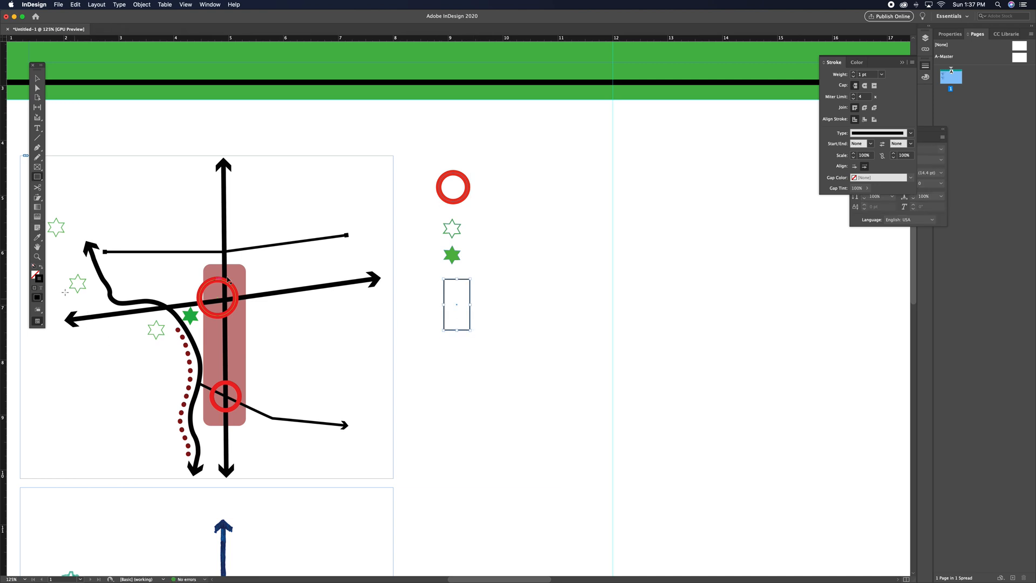
Step: Fill the rectangle with the pink sampled by Eyedropper from the map's rounded vertical band, leaving no outline
{"action": "left_click", "coordinate": [41, 267]}
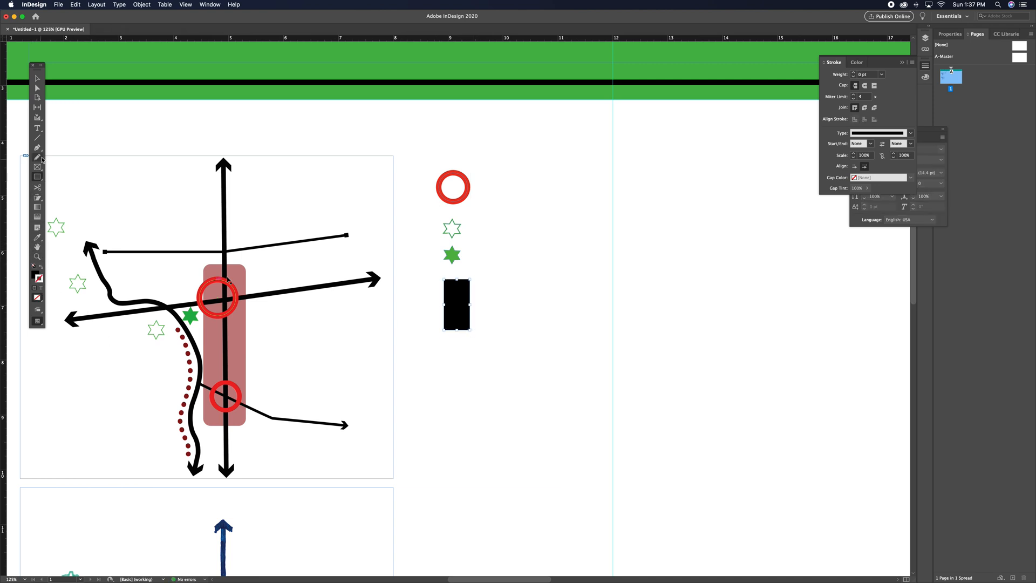
{"action": "left_click", "coordinate": [38, 237]}
{"action": "left_click", "coordinate": [242, 267]}
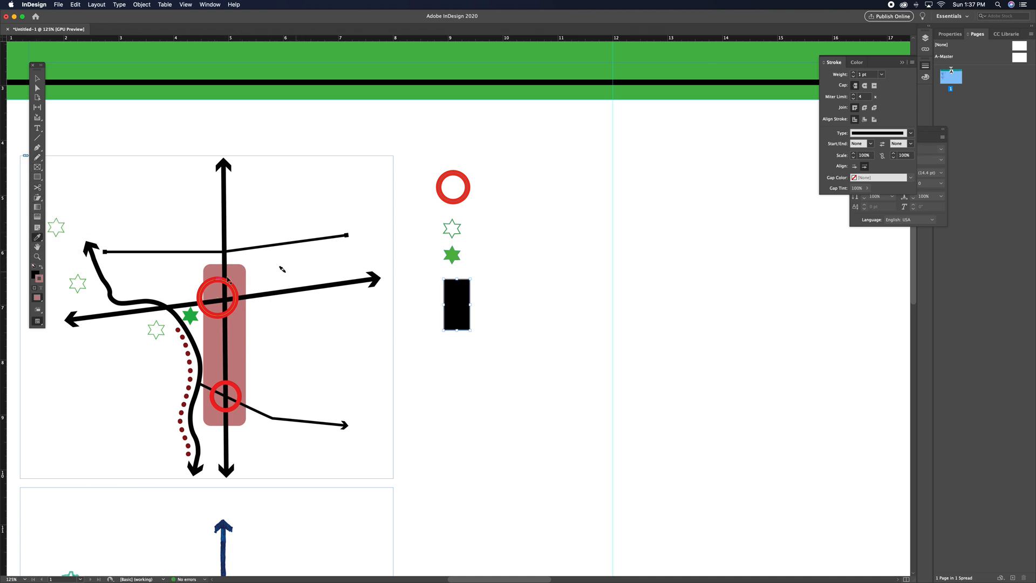
{"action": "left_click", "coordinate": [42, 268]}
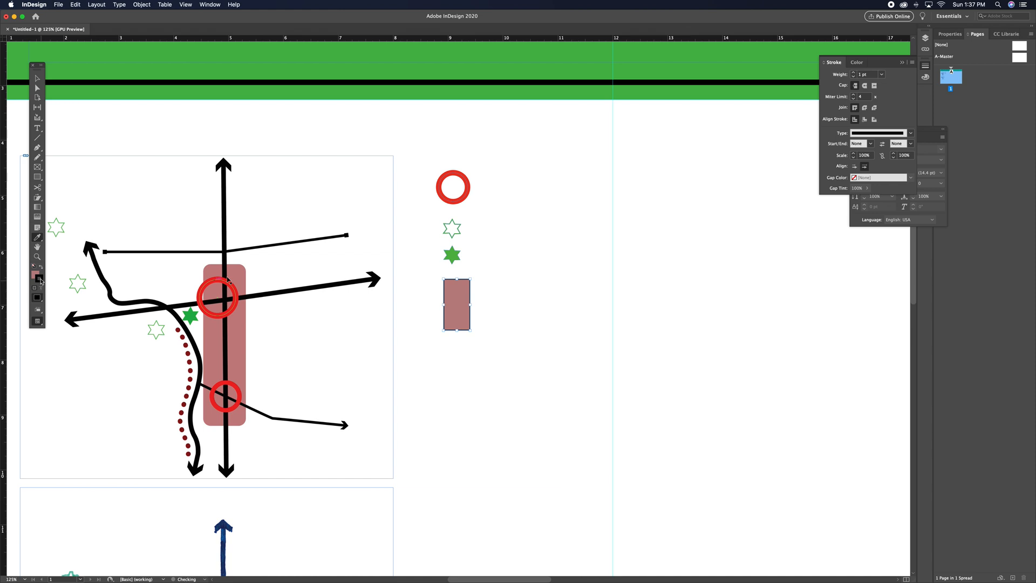
{"action": "left_click", "coordinate": [34, 266]}
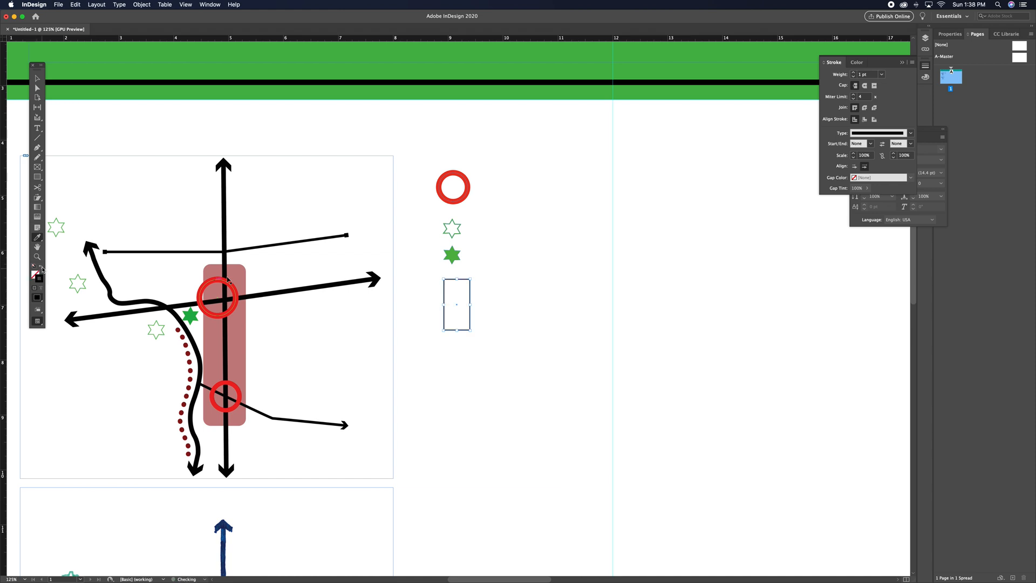
{"action": "left_click", "coordinate": [42, 268]}
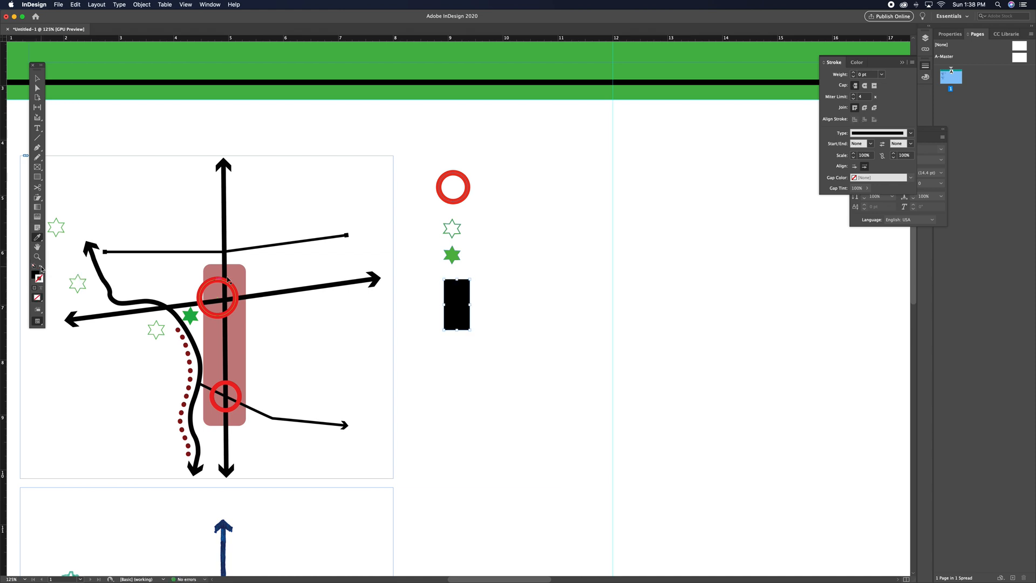
{"action": "left_click", "coordinate": [36, 274]}
{"action": "left_click", "coordinate": [210, 272]}
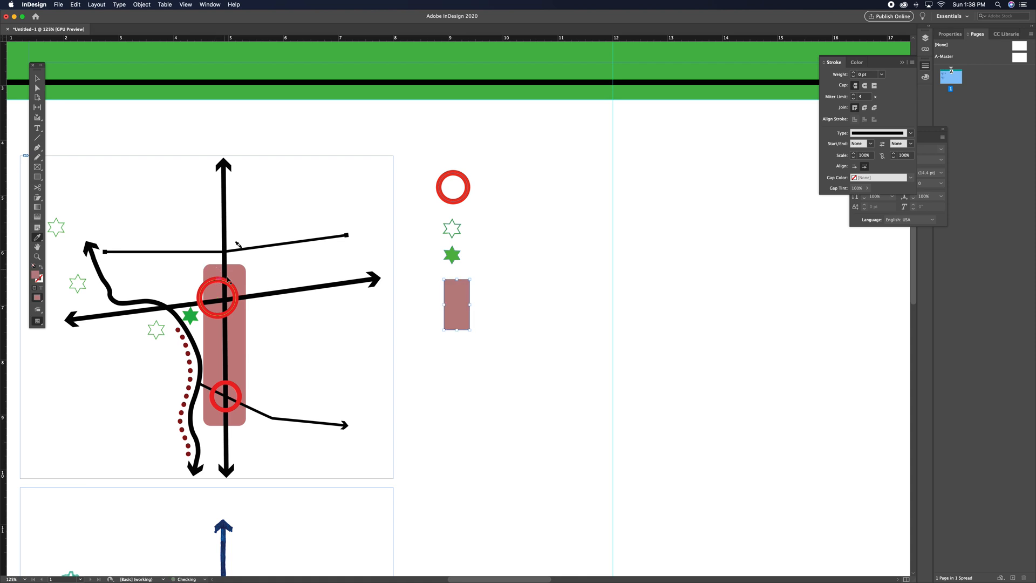
Step: Shorten the pink rectangle from its lower edge into a small, nearly square swatch and deselect it
{"action": "key", "text": "v"}
{"action": "left_click_drag", "start_coordinate": [457, 330], "coordinate": [455, 296]}
{"action": "left_click", "coordinate": [455, 311]}
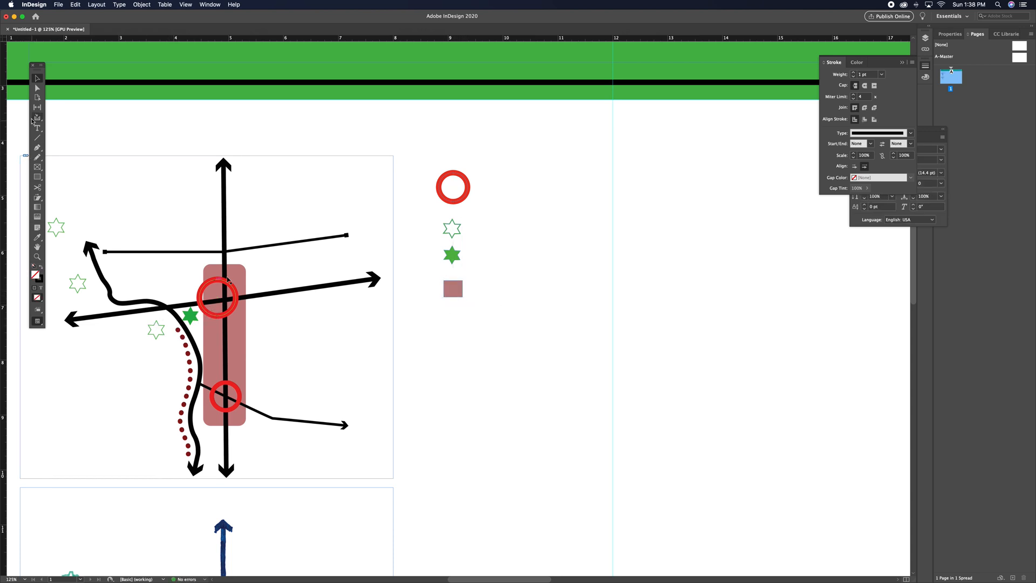
{"action": "left_click", "coordinate": [37, 176]}
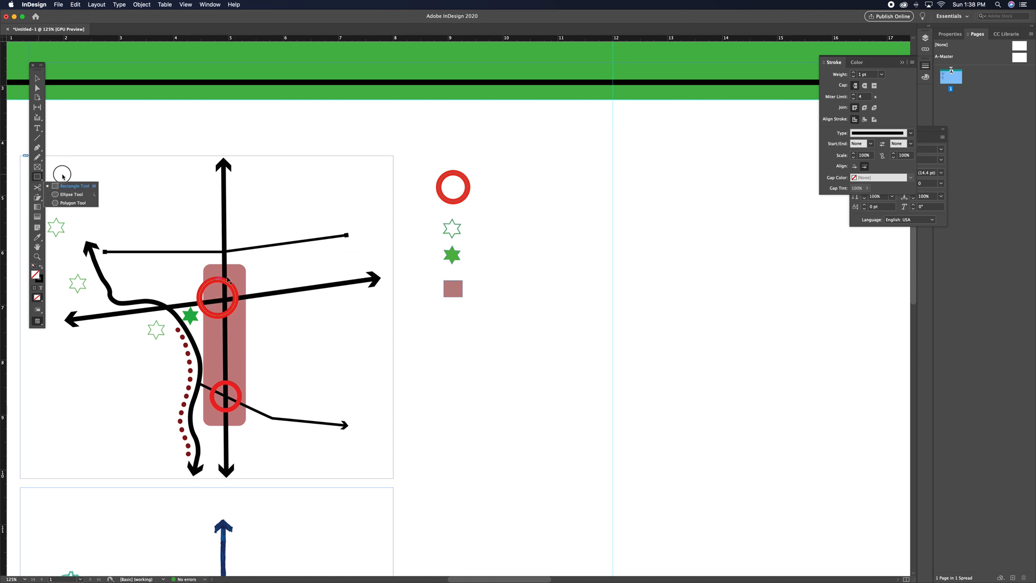
{"action": "left_click", "coordinate": [64, 194]}
{"action": "left_click_drag", "start_coordinate": [451, 311], "coordinate": [457, 314]}
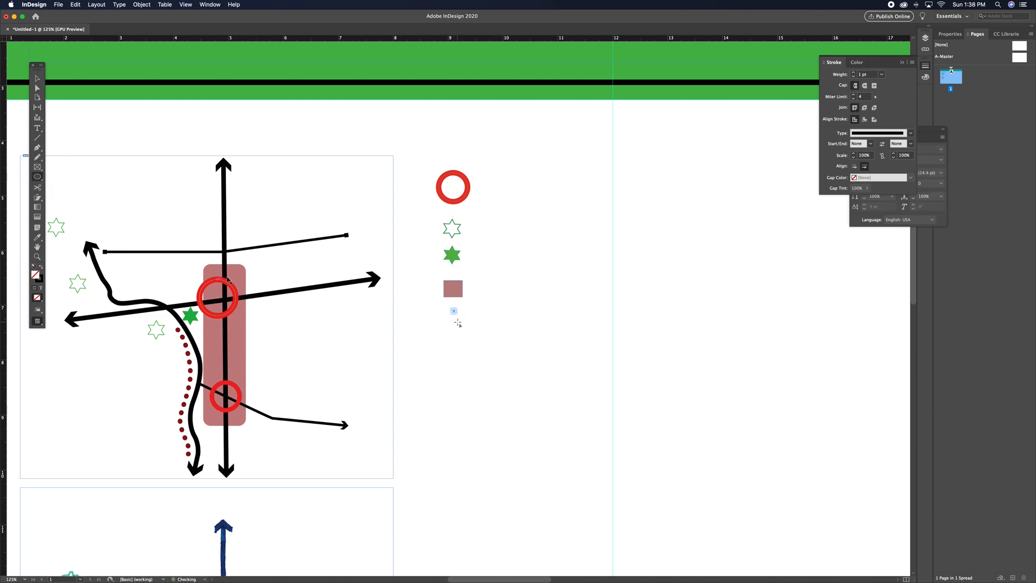
{"action": "left_click", "coordinate": [38, 238]}
{"action": "left_click", "coordinate": [179, 329]}
{"action": "key", "text": "v"}
{"action": "left_click_drag", "start_coordinate": [454, 310], "coordinate": [461, 320]}
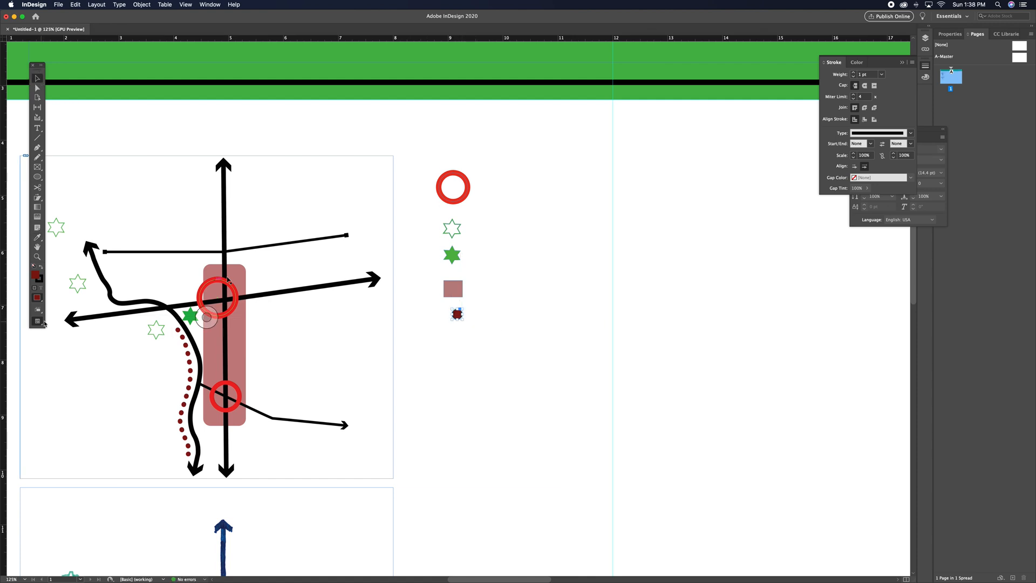
{"action": "left_click", "coordinate": [41, 267]}
{"action": "left_click", "coordinate": [40, 268]}
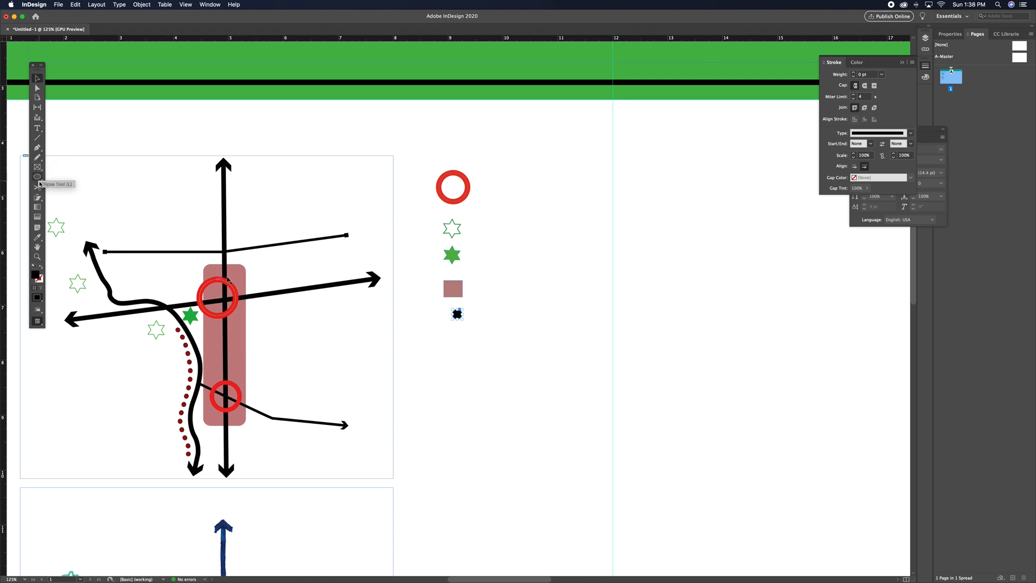
{"action": "left_click", "coordinate": [37, 237]}
{"action": "left_click", "coordinate": [178, 329]}
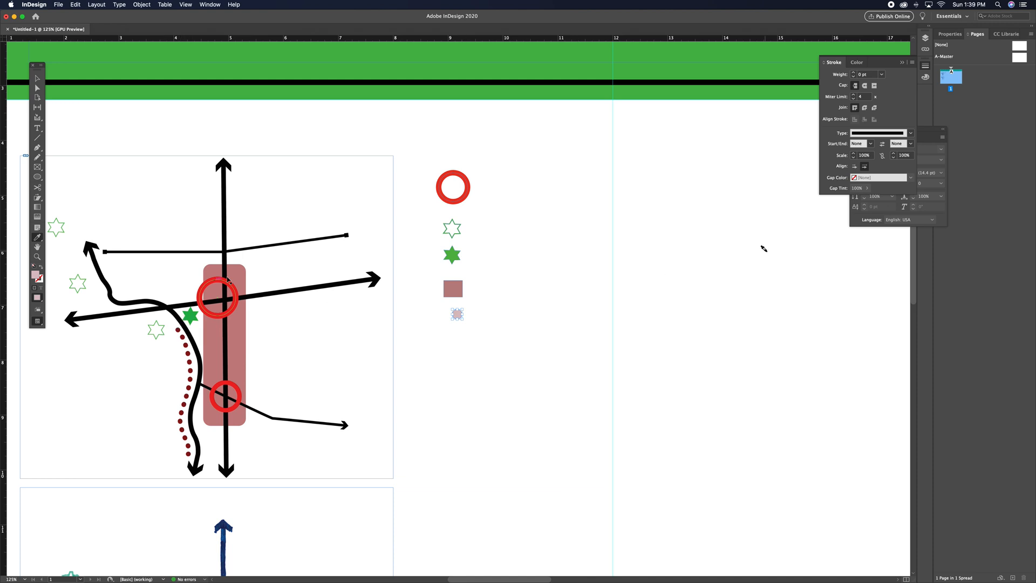
{"action": "key", "text": "v"}
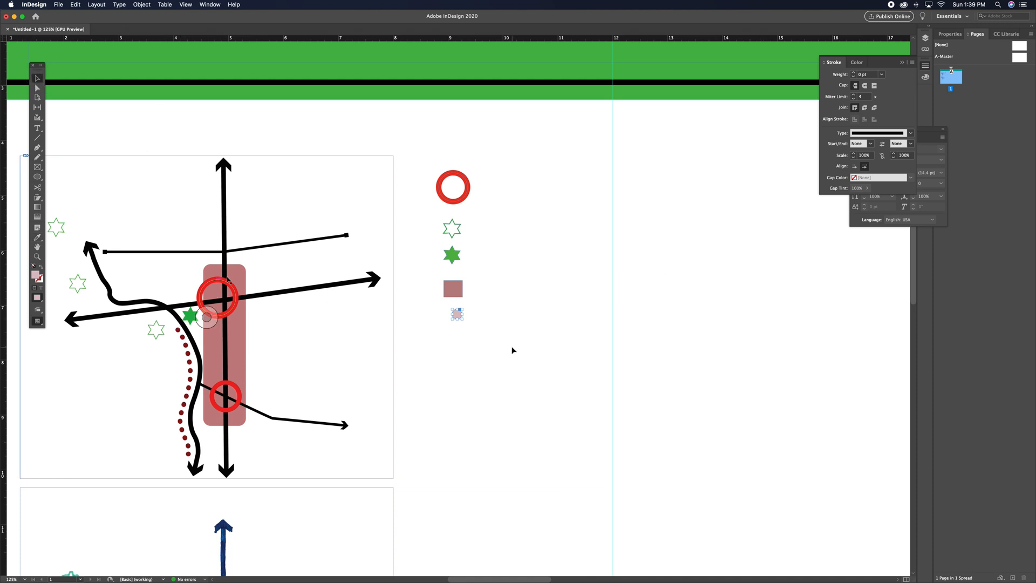
{"action": "key", "text": "BackSpace"}
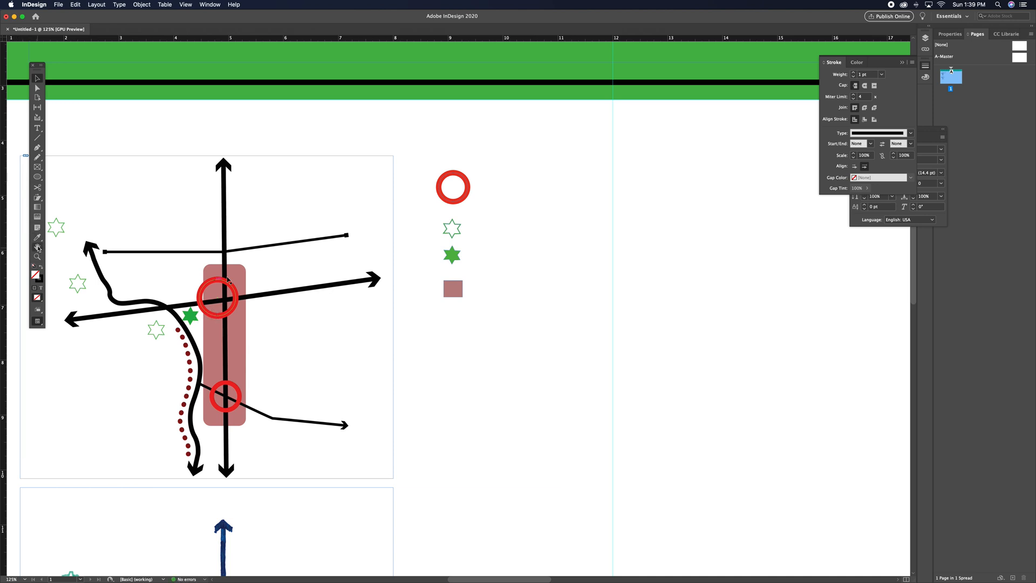
Step: With nothing selected, set the default fill to the dark red sampled from the map's dotted line, with no stroke
{"action": "left_click", "coordinate": [37, 238]}
{"action": "left_click", "coordinate": [236, 274]}
{"action": "left_click", "coordinate": [35, 267]}
{"action": "left_click", "coordinate": [40, 267]}
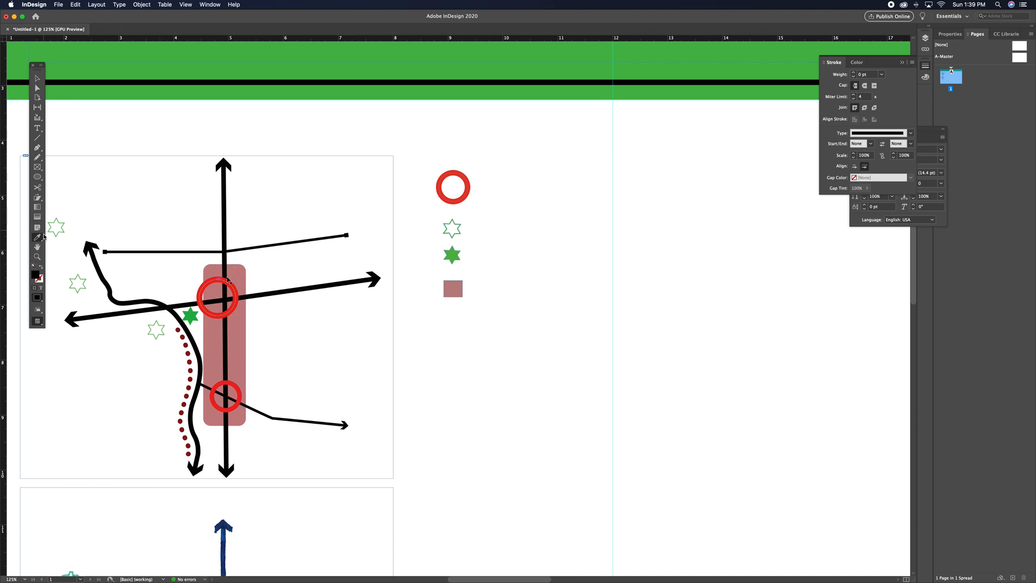
{"action": "left_click", "coordinate": [211, 268]}
{"action": "key", "text": "super+equal"}
{"action": "key", "text": "super+equal"}
{"action": "key", "text": "super+equal"}
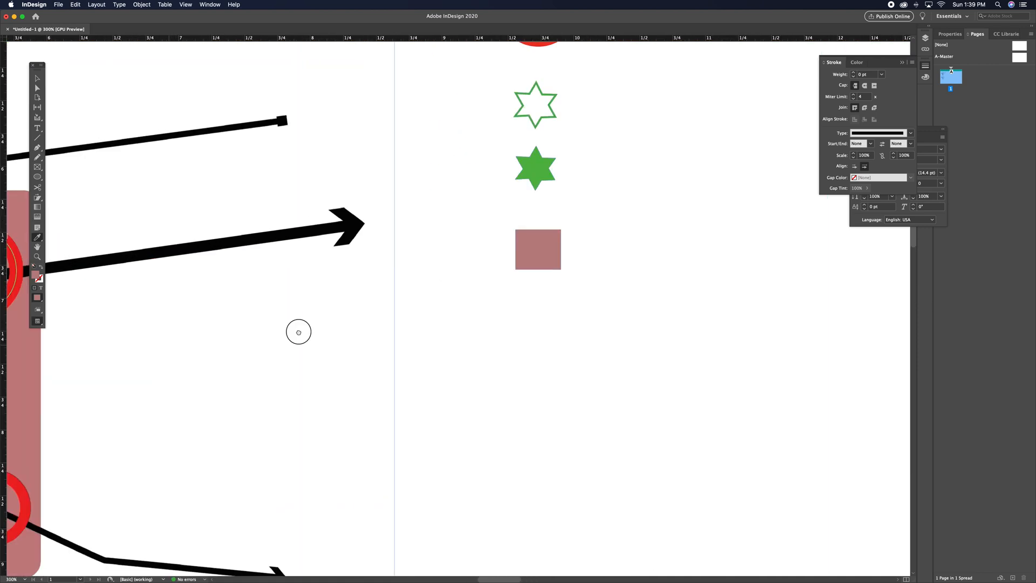
{"action": "scroll", "coordinate": [469, 314], "scroll_direction": "left", "scroll_amount": 3}
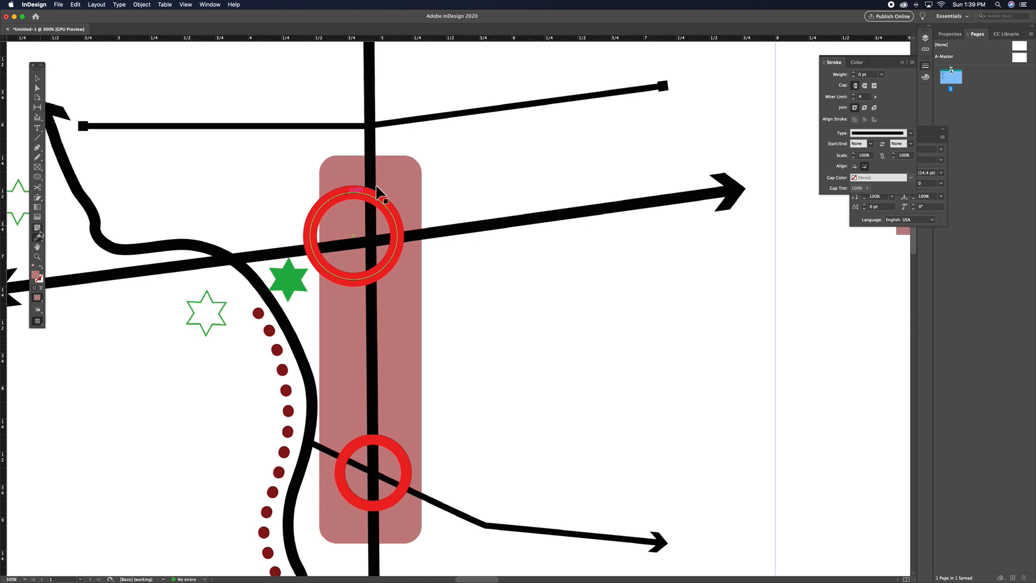
{"action": "left_click", "coordinate": [257, 312]}
{"action": "key", "text": "super+minus"}
{"action": "key", "text": "super+minus"}
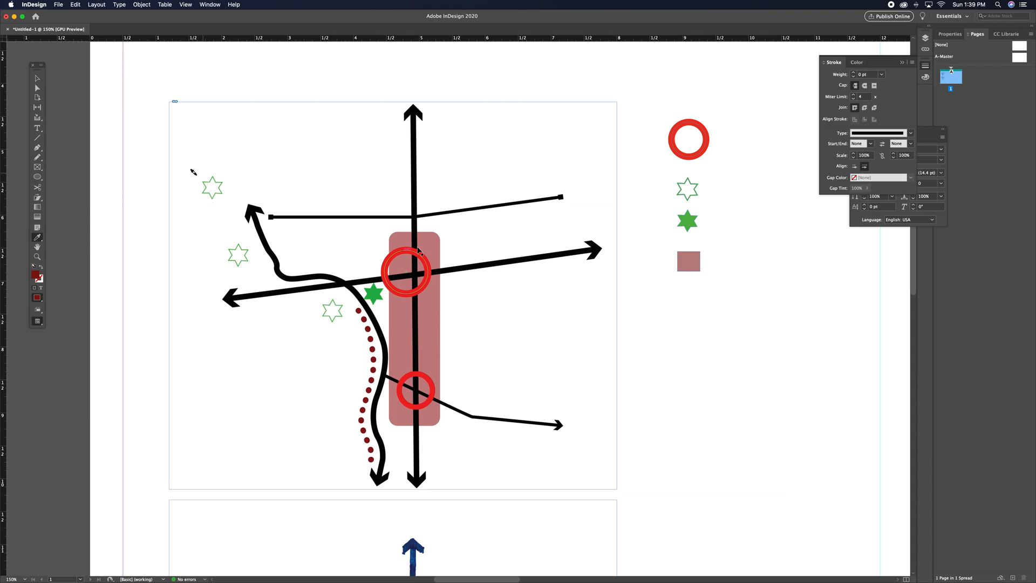
Step: Draw a small dark red dot below the pink swatch with the Ellipse tool and place a copy beneath it
{"action": "left_click", "coordinate": [38, 176]}
{"action": "left_click_drag", "start_coordinate": [685, 281], "coordinate": [691, 296]}
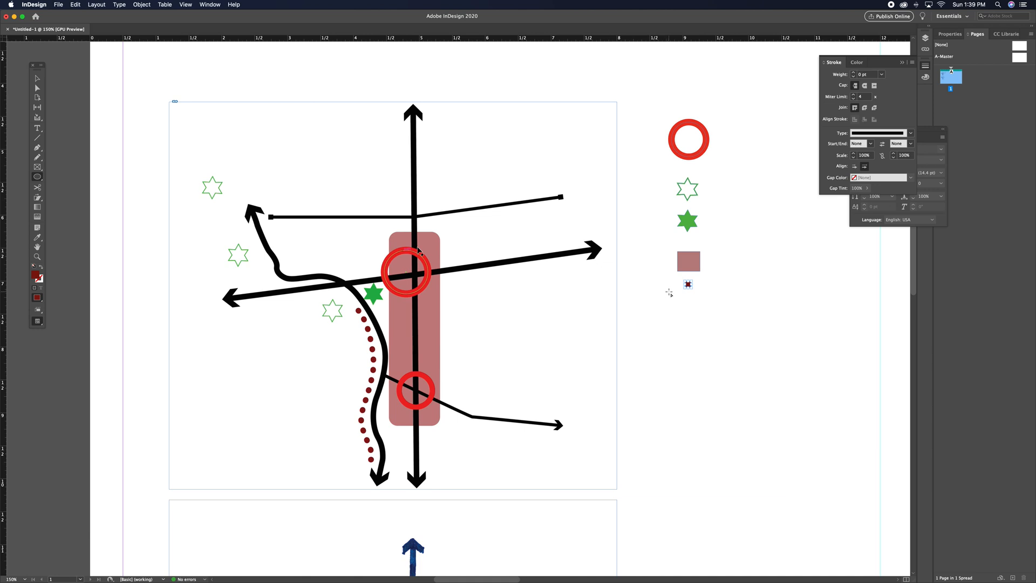
{"action": "key", "text": "super+v"}
{"action": "left_click", "coordinate": [37, 79]}
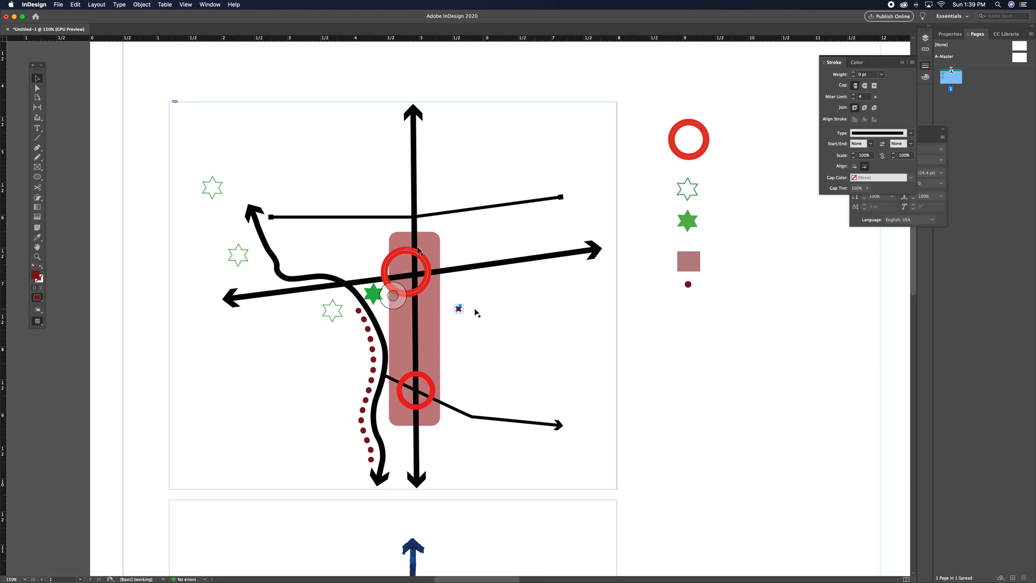
{"action": "left_click_drag", "start_coordinate": [460, 309], "coordinate": [662, 322]}
{"action": "left_click_drag", "start_coordinate": [688, 306], "coordinate": [688, 304]}
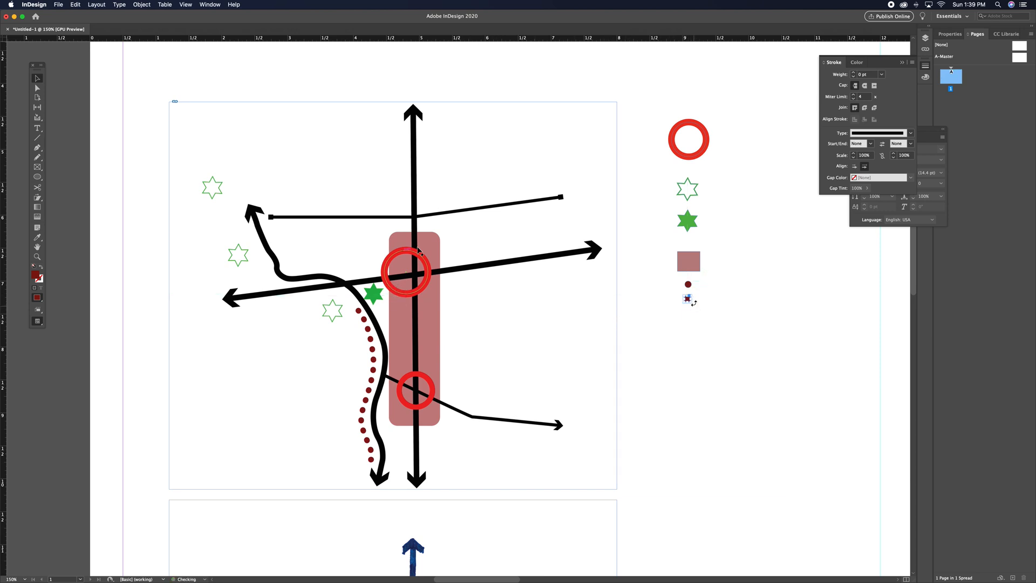
Step: Copy both dark red dots together and place the pasted pair below them to form a column of four
{"action": "left_click", "coordinate": [690, 285], "text": "shift"}
{"action": "key", "text": "ctrl+v"}
{"action": "left_click_drag", "start_coordinate": [462, 317], "coordinate": [652, 269]}
Step: Bring the Character settings in front of the Stroke settings
{"action": "left_click", "coordinate": [202, 4]}
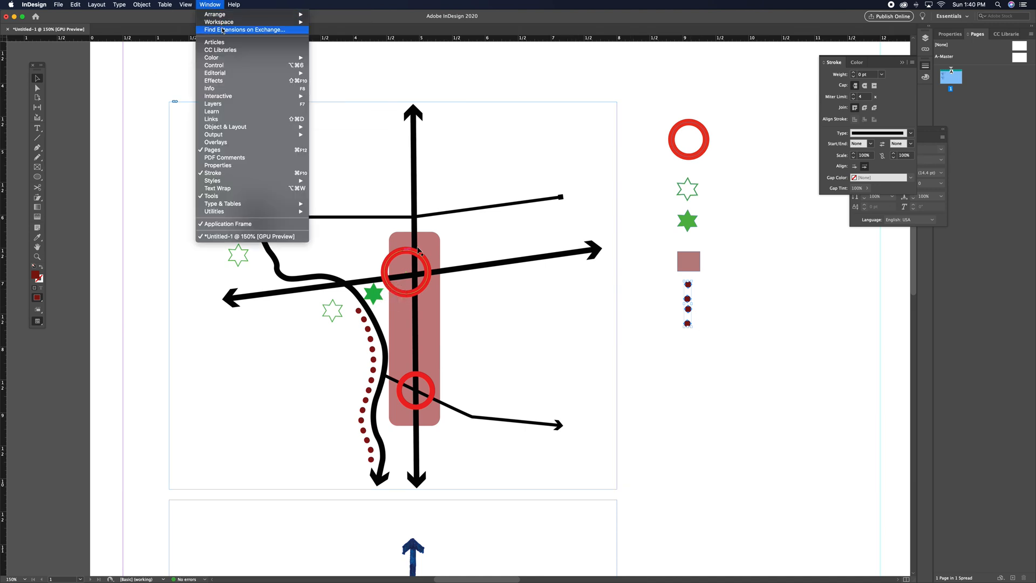
{"action": "mouse_move", "coordinate": [226, 58]}
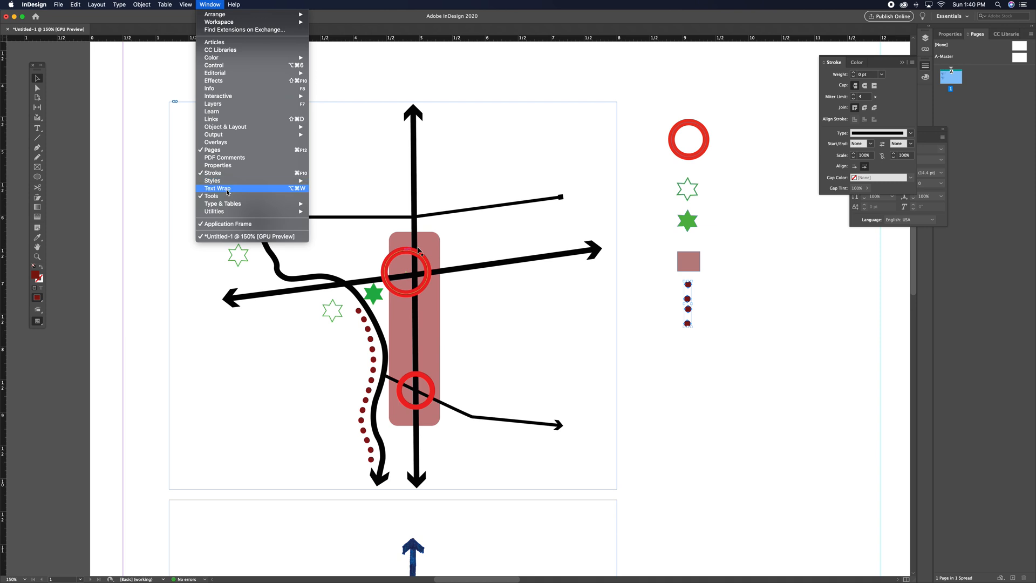
{"action": "mouse_move", "coordinate": [224, 207]}
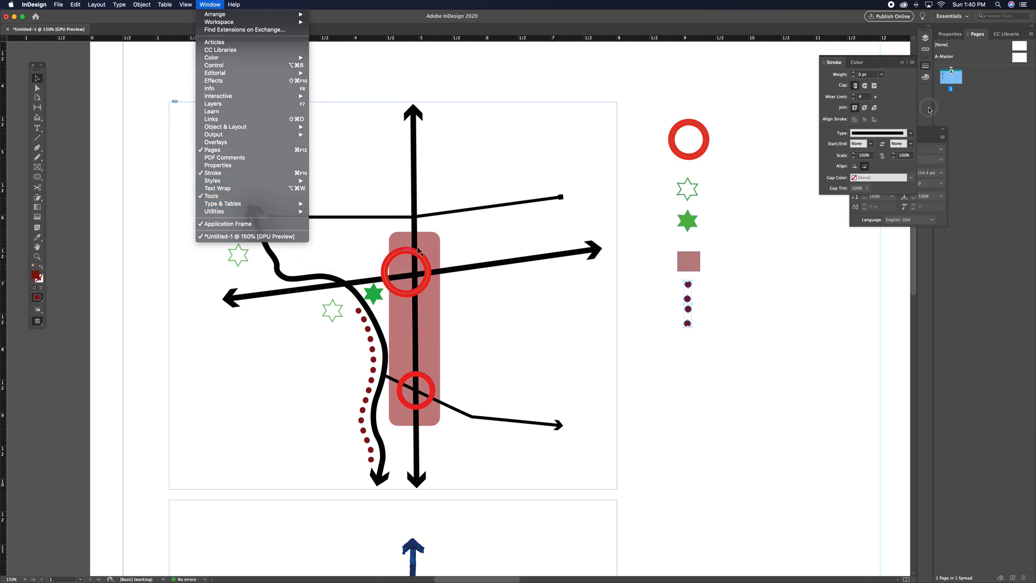
{"action": "key", "text": "super+t"}
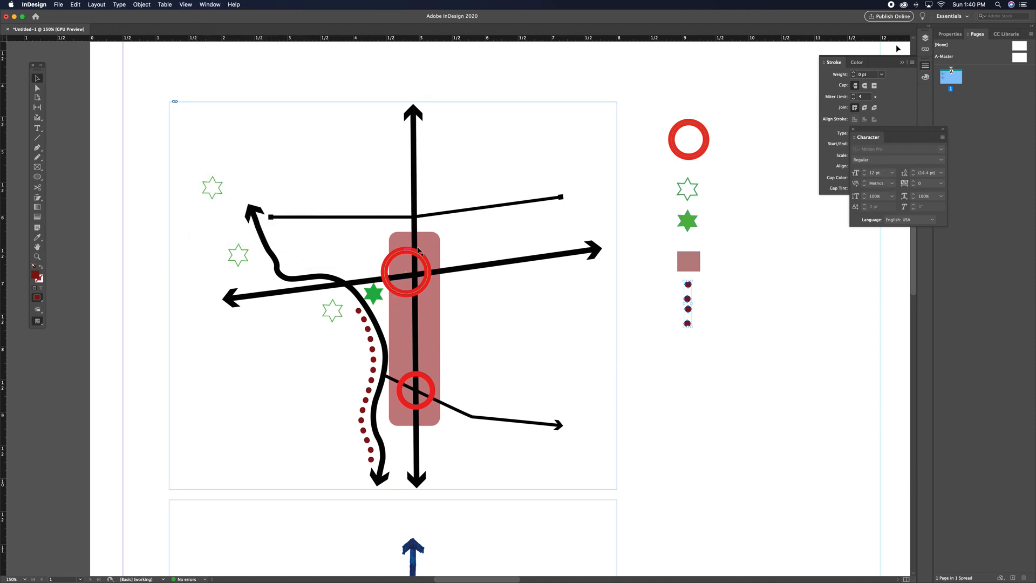
{"action": "left_click", "coordinate": [208, 5]}
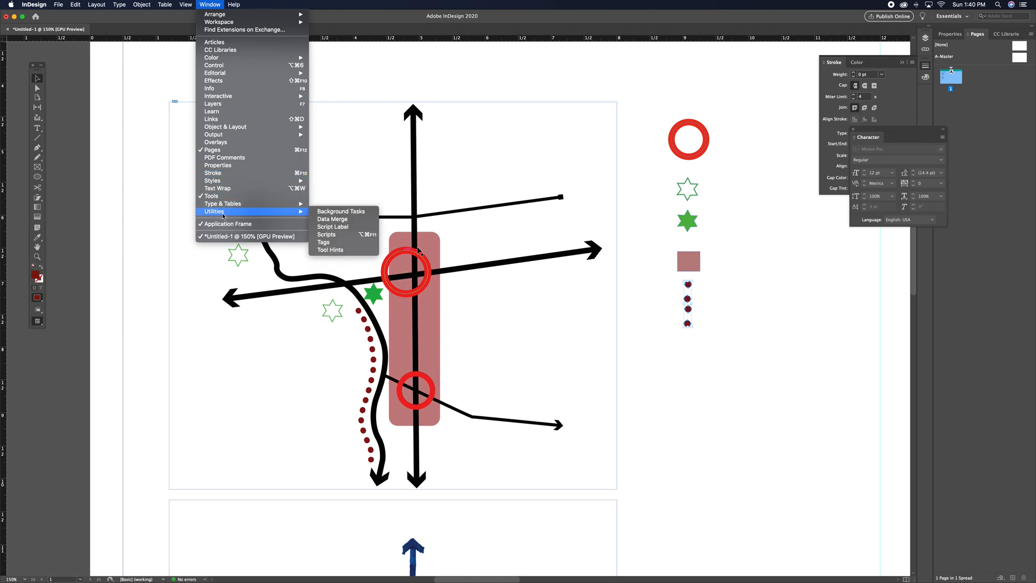
{"action": "mouse_move", "coordinate": [221, 77]}
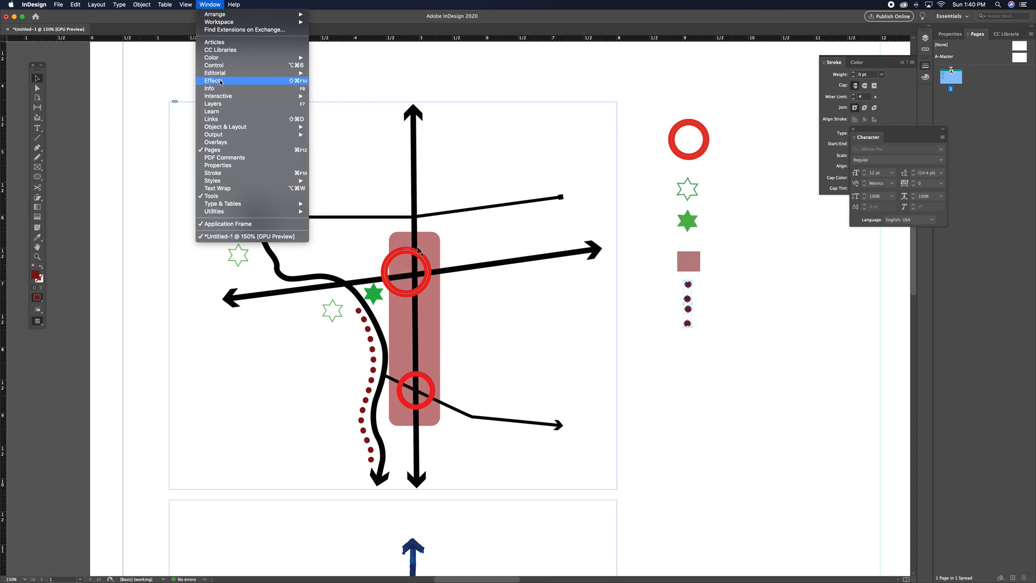
{"action": "mouse_move", "coordinate": [229, 17]}
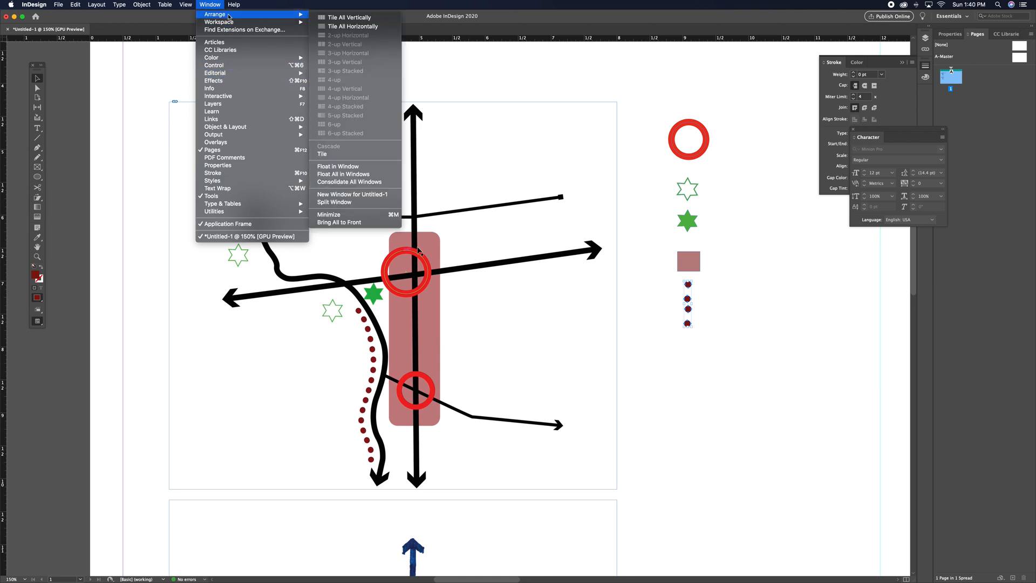
{"action": "left_click", "coordinate": [327, 27]}
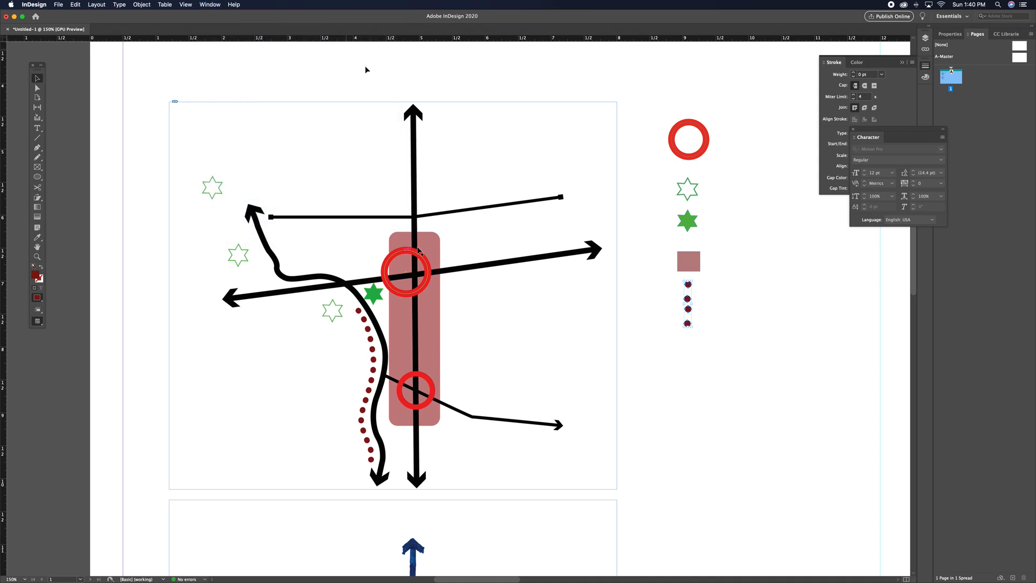
{"action": "left_click", "coordinate": [650, 342]}
{"action": "left_click_drag", "start_coordinate": [702, 339], "coordinate": [648, 271]}
{"action": "left_click", "coordinate": [742, 317]}
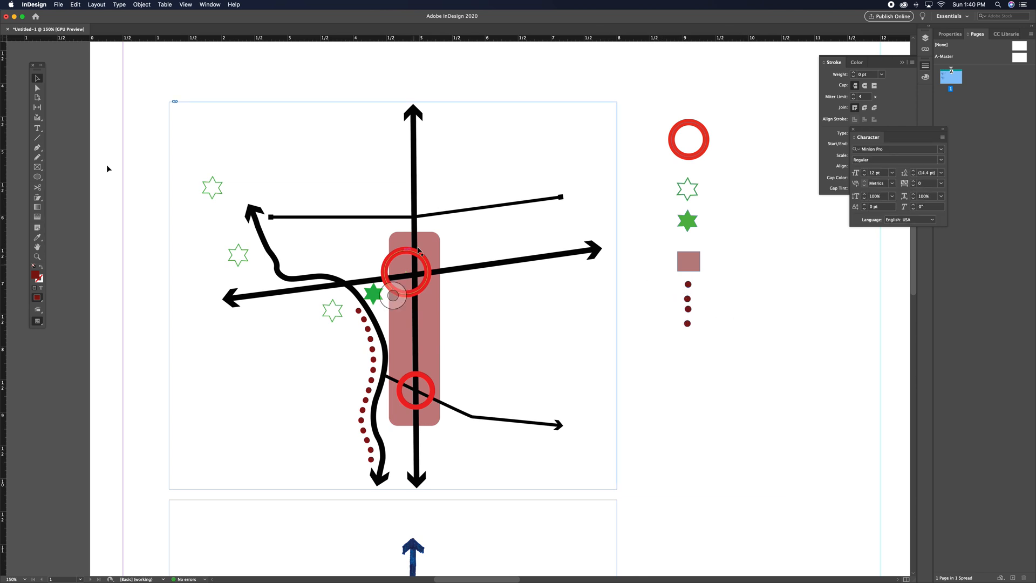
Step: Show the Align options and distribute the four dark red legend dots evenly by their vertical centers
{"action": "left_click", "coordinate": [210, 4]}
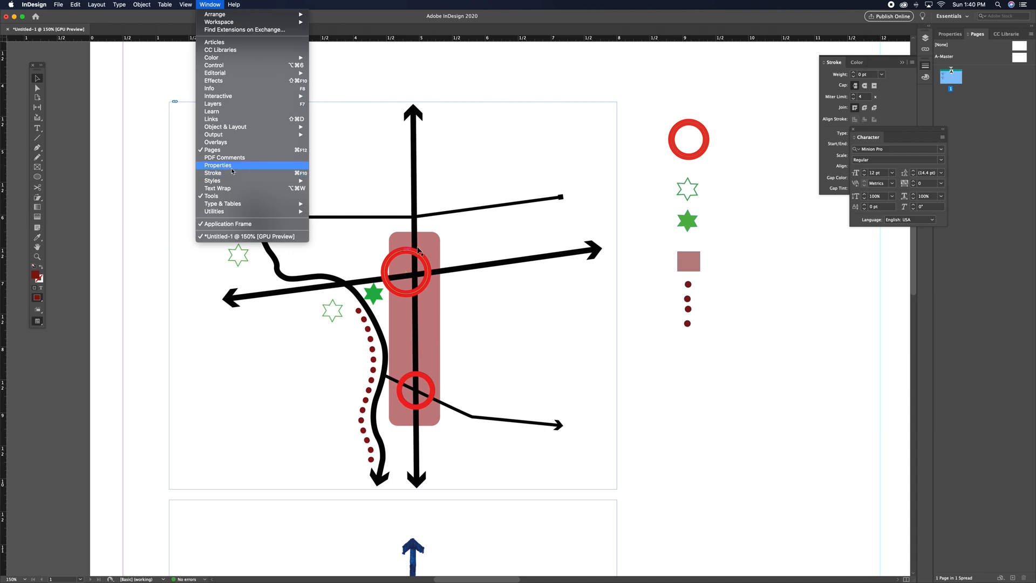
{"action": "mouse_move", "coordinate": [233, 128]}
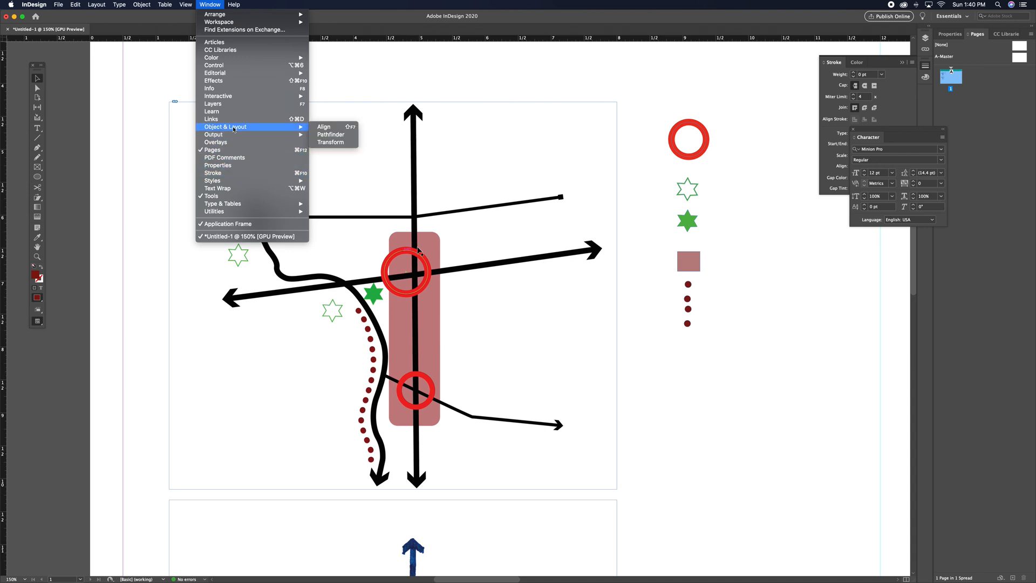
{"action": "left_click", "coordinate": [335, 129]}
{"action": "left_click_drag", "start_coordinate": [708, 349], "coordinate": [658, 268]}
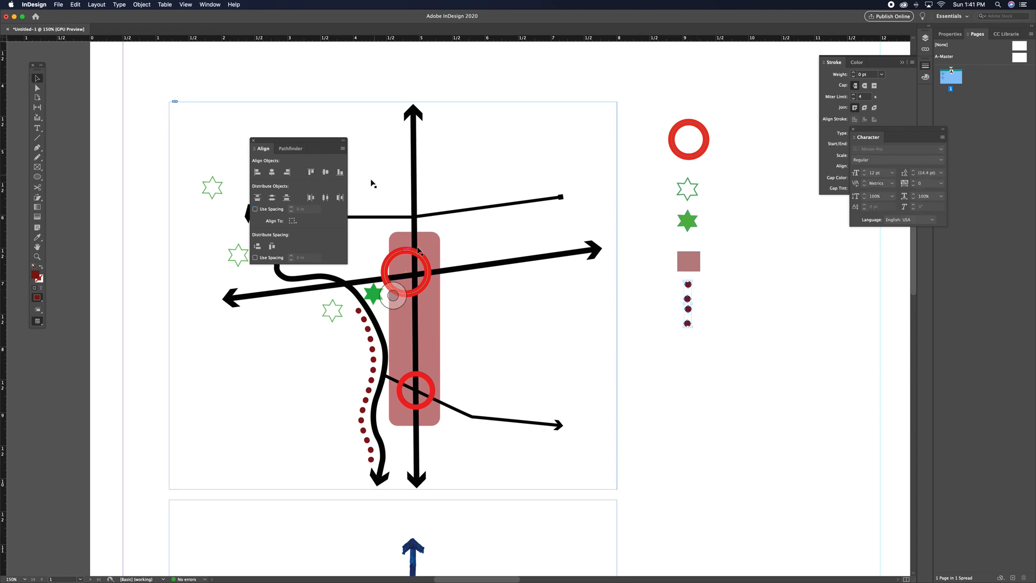
{"action": "left_click", "coordinate": [272, 198]}
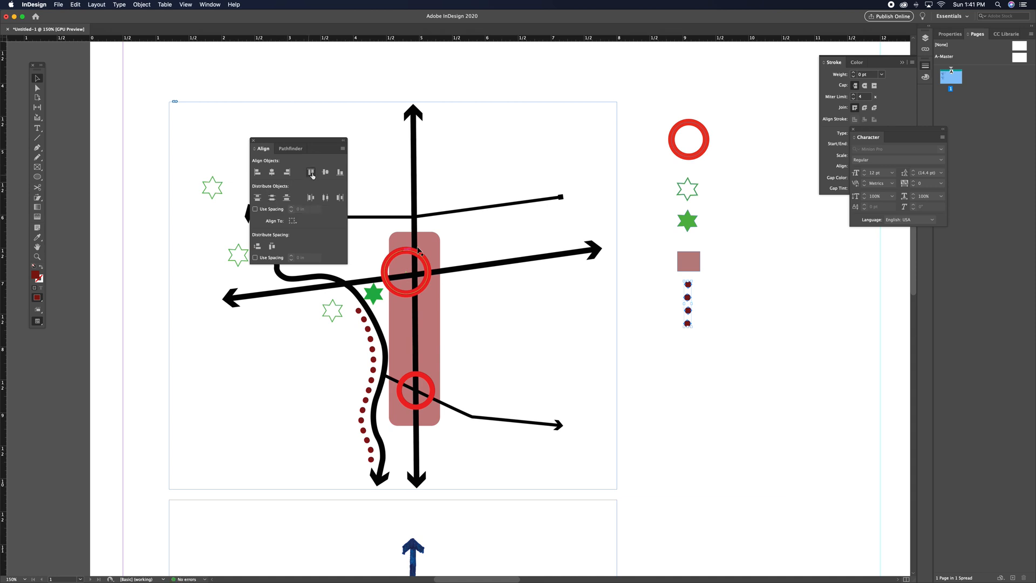
{"action": "left_click", "coordinate": [661, 347]}
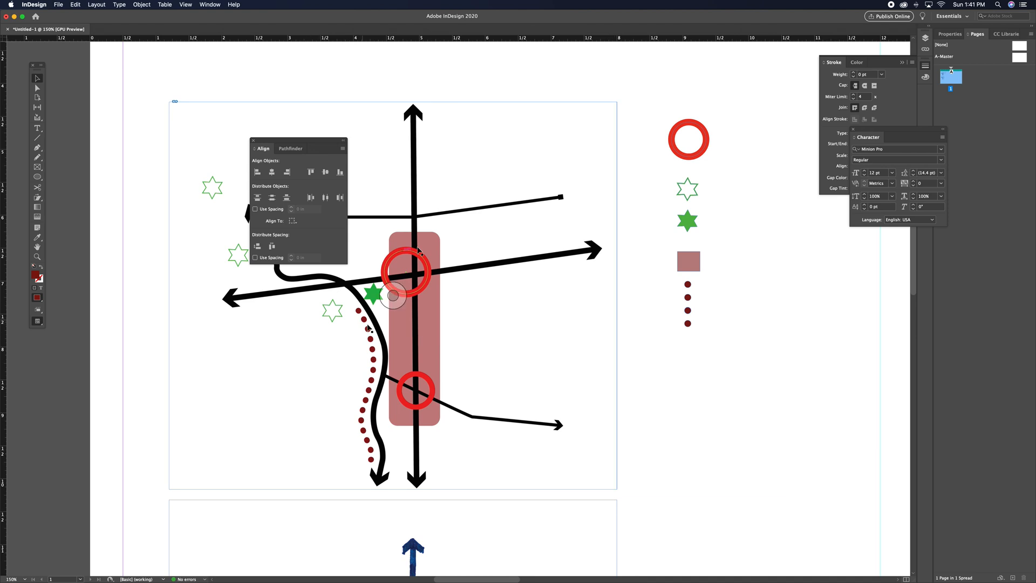
Step: Nudge the lower three dark red dots up toward the top one and redistribute all four by their vertical centers
{"action": "left_click", "coordinate": [690, 306]}
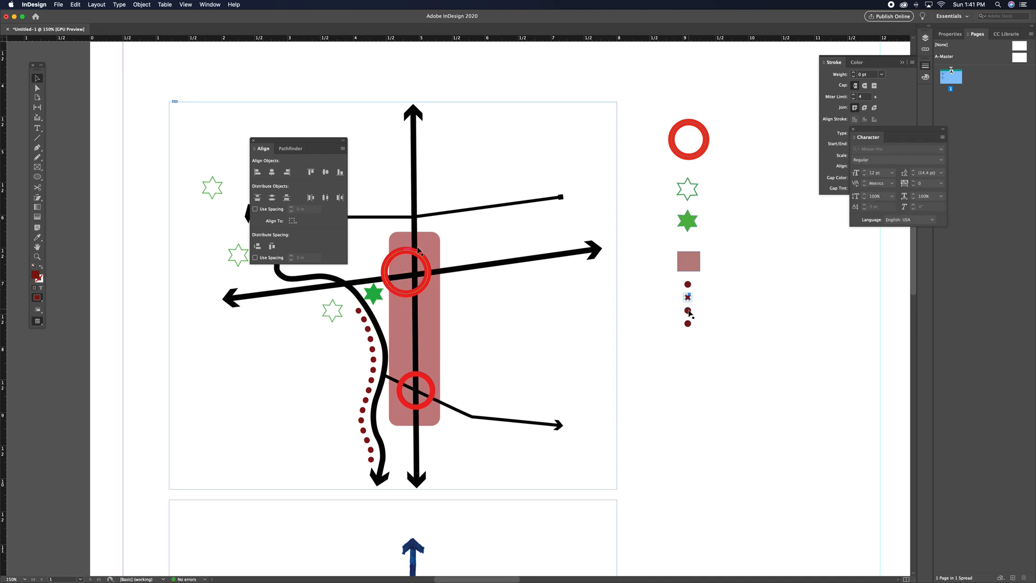
{"action": "left_click", "coordinate": [688, 323], "text": "shift"}
{"action": "key", "text": "Up"}
{"action": "key", "text": "Up"}
{"action": "key", "text": "Up"}
{"action": "key", "text": "Up"}
{"action": "key", "text": "Up"}
{"action": "key", "text": "Up"}
{"action": "key", "text": "Up"}
{"action": "key", "text": "Up"}
{"action": "left_click", "coordinate": [689, 319]}
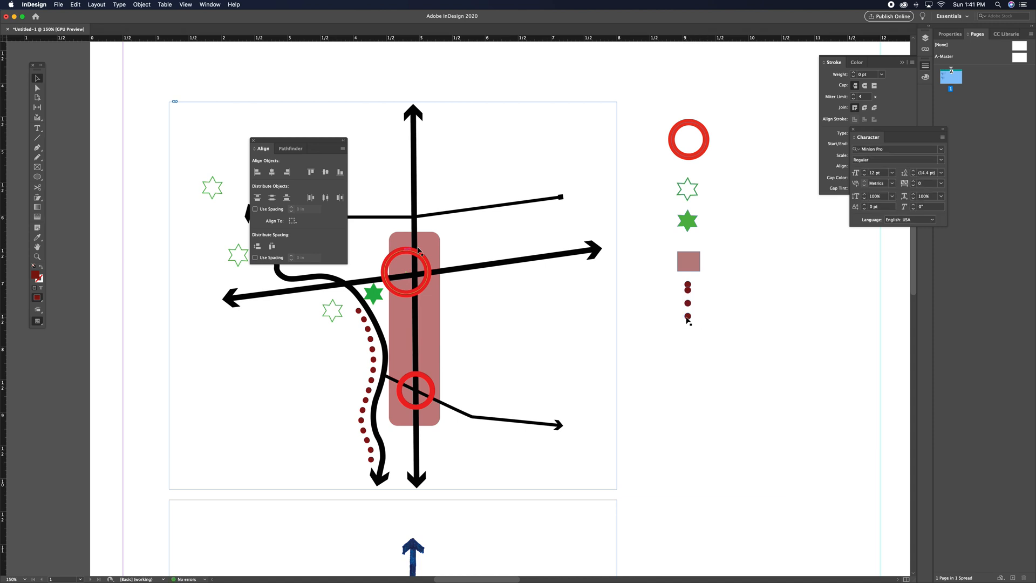
{"action": "left_click_drag", "start_coordinate": [700, 323], "coordinate": [651, 268]}
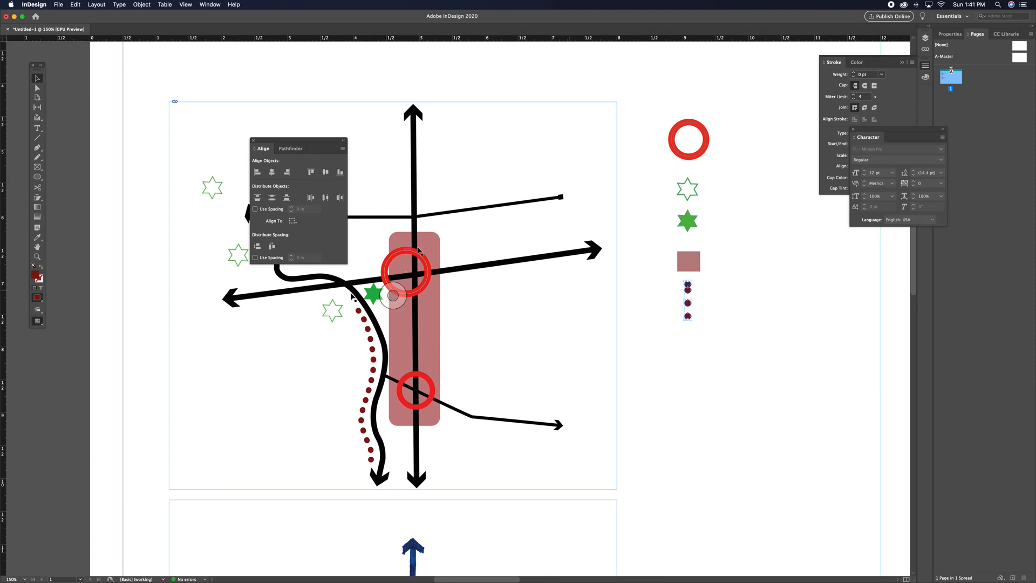
{"action": "left_click", "coordinate": [273, 199]}
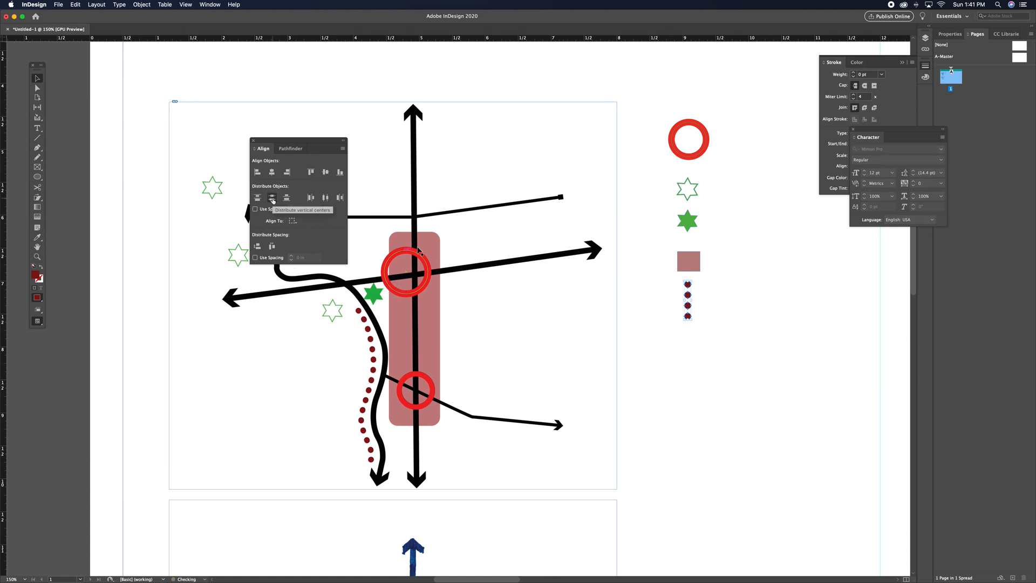
Step: Rotate the column of four dark red dots into a horizontal row and center it below the pink swatch
{"action": "left_click", "coordinate": [698, 380]}
{"action": "left_click_drag", "start_coordinate": [706, 347], "coordinate": [639, 316]}
{"action": "left_click", "coordinate": [731, 335]}
{"action": "left_click_drag", "start_coordinate": [703, 363], "coordinate": [541, 420]}
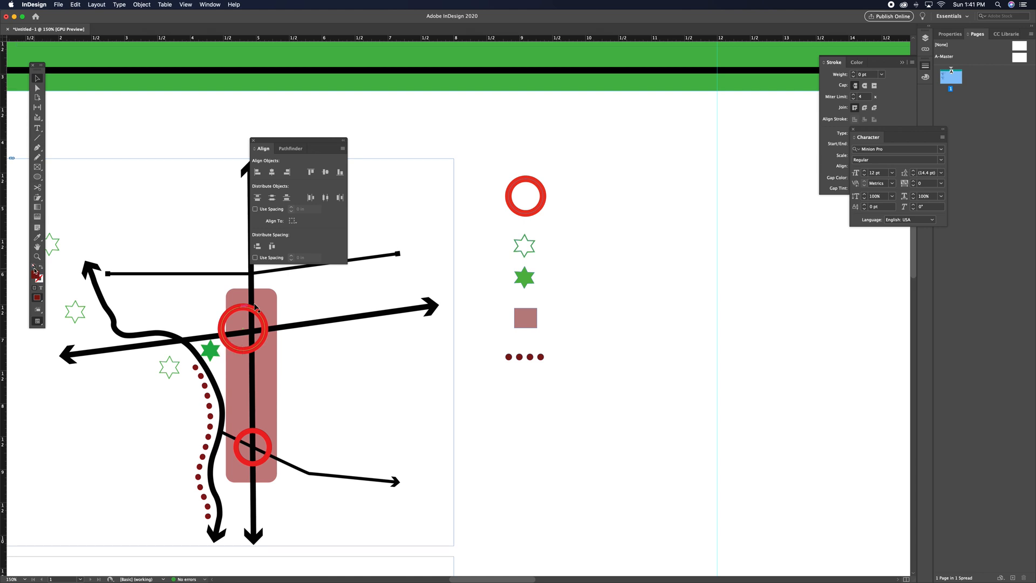
Step: Reset the default fill and stroke colors, and create a text frame reading NODE beside the red ring
{"action": "left_click", "coordinate": [33, 267]}
{"action": "left_click", "coordinate": [41, 267]}
{"action": "left_click", "coordinate": [37, 128]}
{"action": "left_click", "coordinate": [558, 183]}
{"action": "left_click_drag", "start_coordinate": [557, 182], "coordinate": [654, 210]}
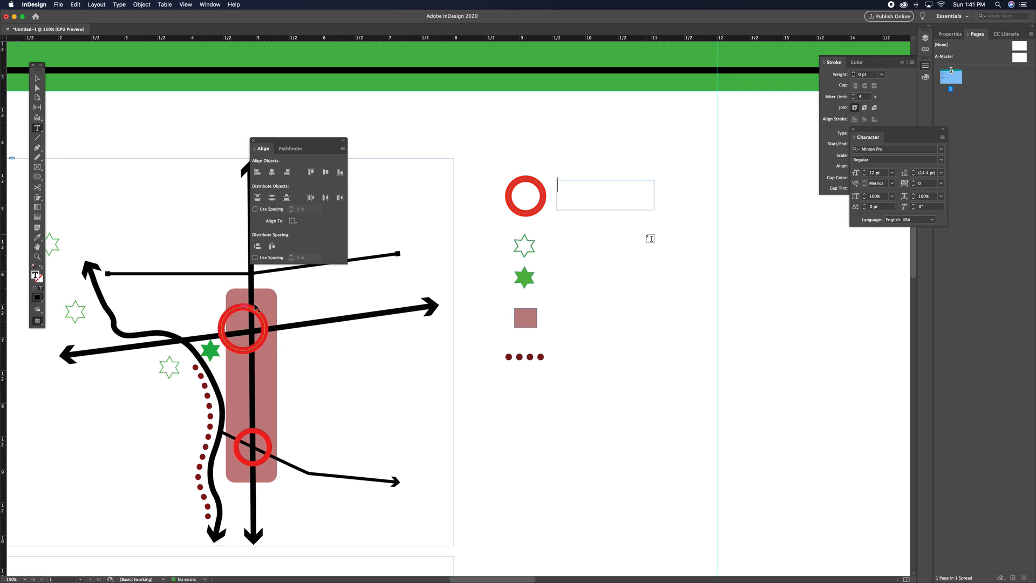
{"action": "type", "text": "NO"}
Step: Set the NODE label's font to Montserrat and shrink its frame around the word, vertically centered beside the red ring
{"action": "key", "text": "super+a"}
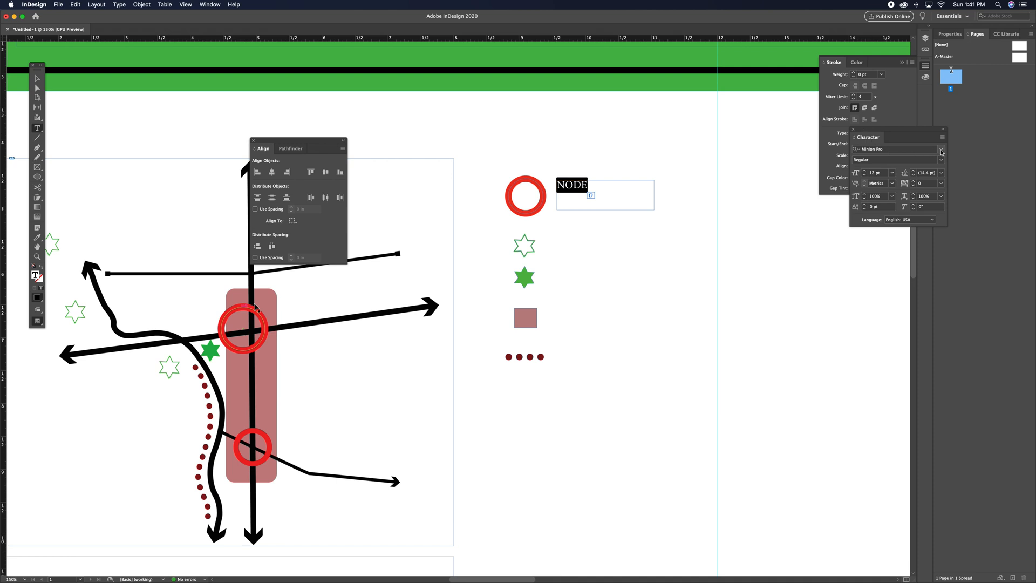
{"action": "left_click", "coordinate": [942, 151]}
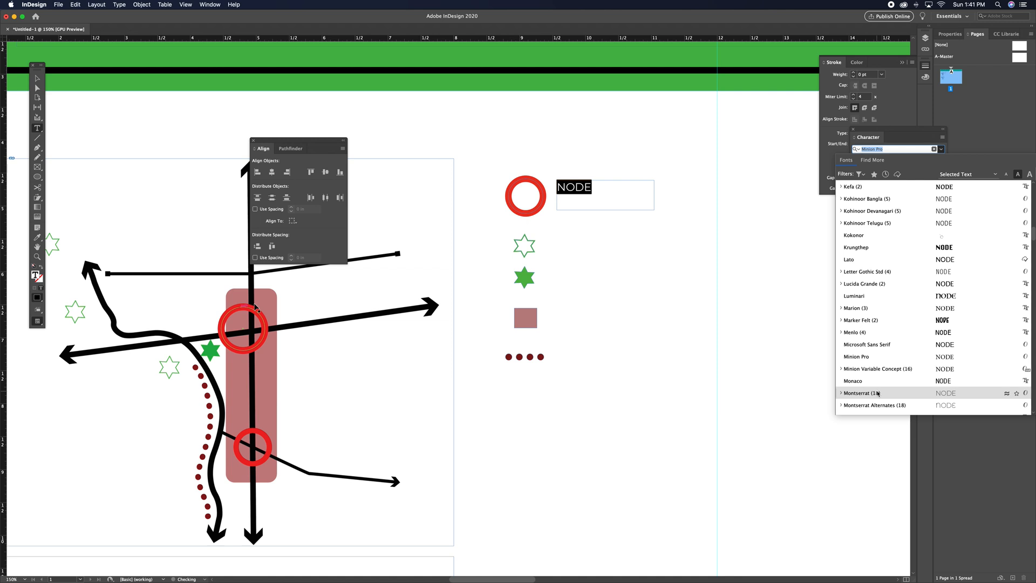
{"action": "left_click", "coordinate": [879, 393]}
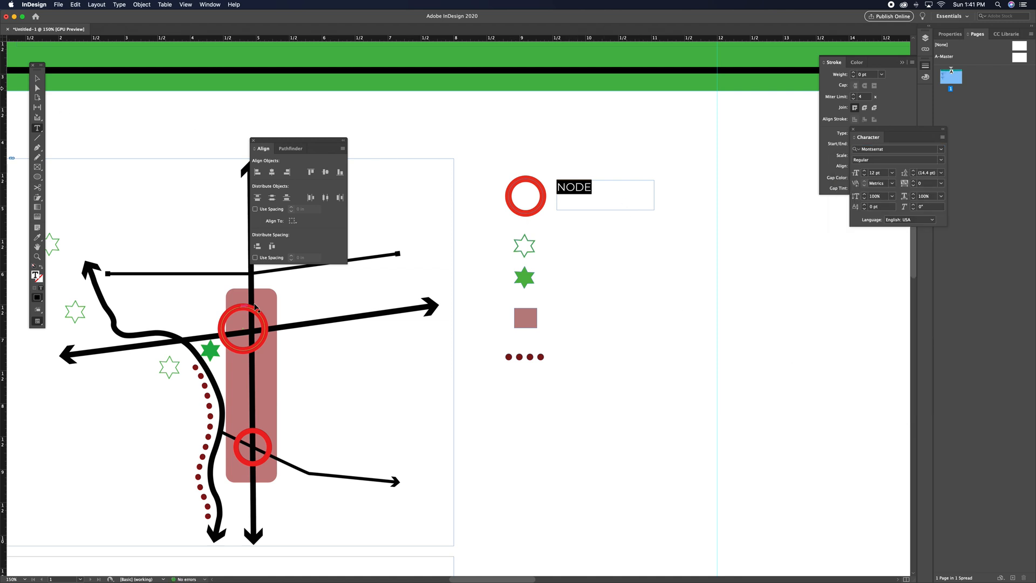
{"action": "key", "text": "Escape"}
{"action": "left_click_drag", "start_coordinate": [654, 210], "coordinate": [585, 203]}
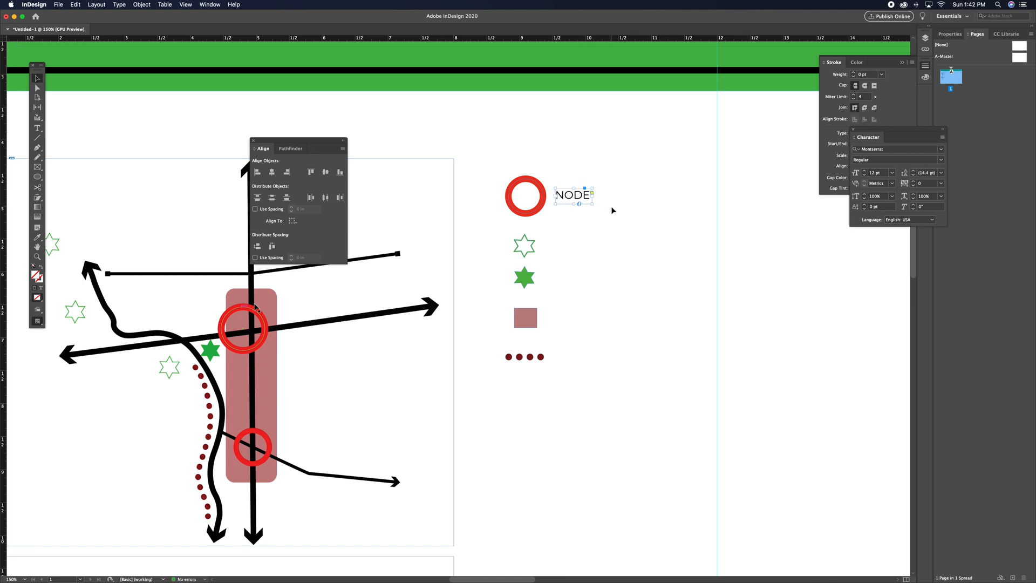
Step: Place a copy of the NODE label beside the outlined green star and widen its frame
{"action": "key", "text": "super+v"}
{"action": "left_click_drag", "start_coordinate": [474, 308], "coordinate": [583, 247]}
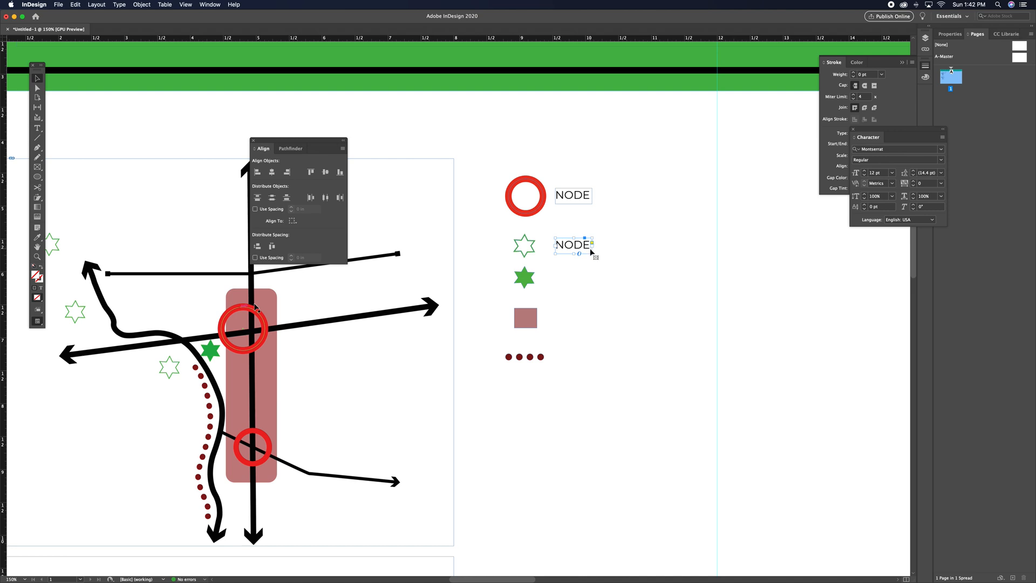
{"action": "left_click_drag", "start_coordinate": [594, 248], "coordinate": [633, 246]}
Step: Replace the text of the label beside the outlined green star with LANDMARK
{"action": "left_click", "coordinate": [37, 128]}
{"action": "left_click_drag", "start_coordinate": [592, 243], "coordinate": [532, 245]}
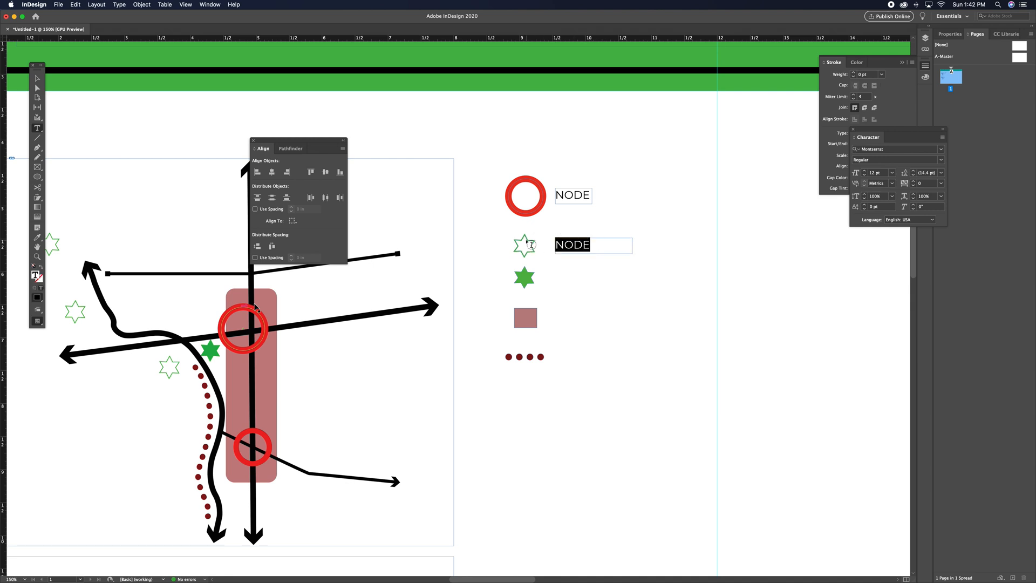
{"action": "type", "text": "lan"}
{"action": "key", "text": "BackSpace"}
{"action": "key", "text": "BackSpace"}
{"action": "key", "text": "BackSpace"}
{"action": "key", "text": "BackSpace"}
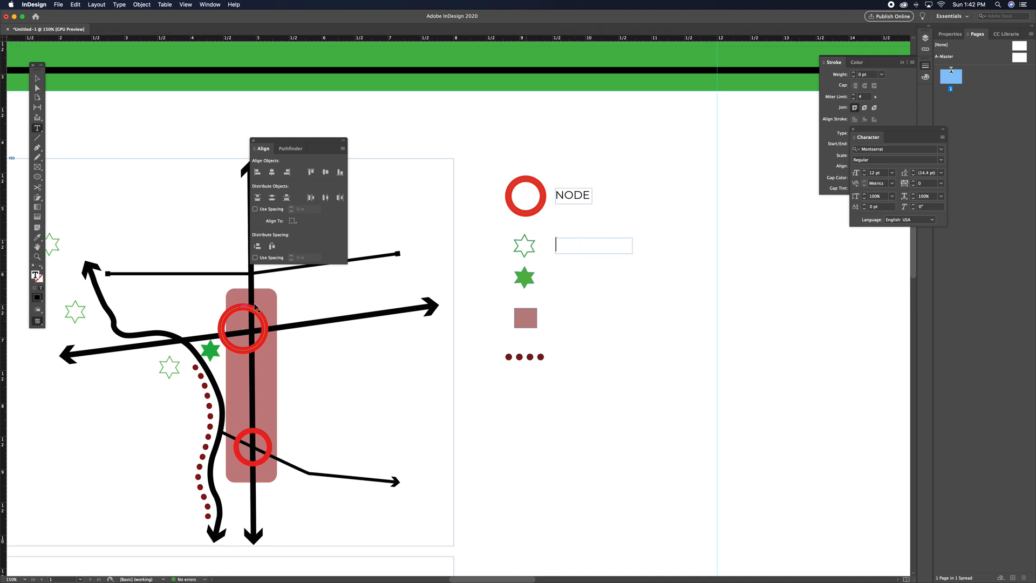
{"action": "type", "text": "LANDMAK"}
{"action": "left_click_drag", "start_coordinate": [257, 307], "coordinate": [215, 308]}
{"action": "scroll", "coordinate": [215, 308], "scroll_direction": "right", "scroll_amount": 5}
{"action": "key", "text": "BackSpace"}
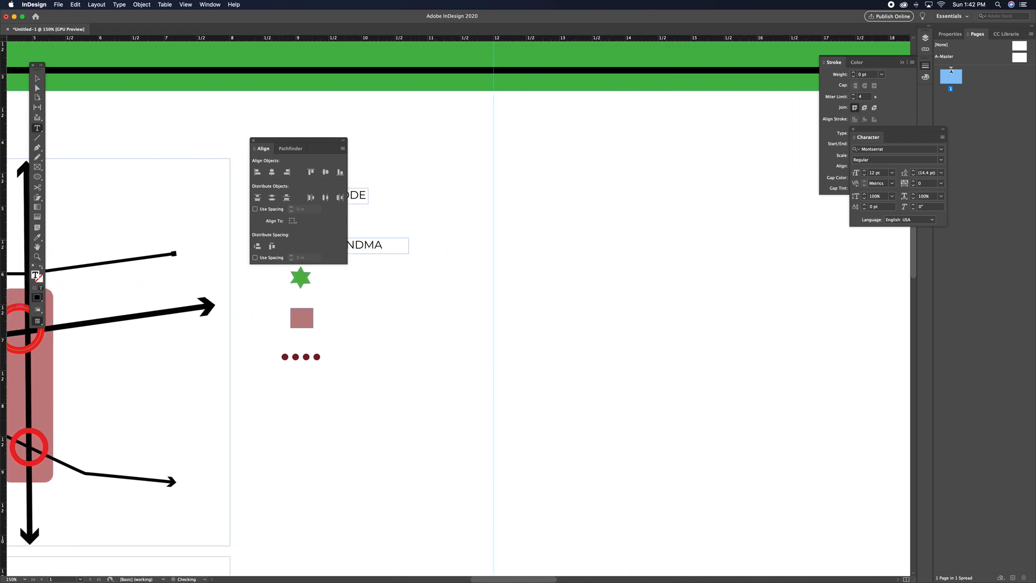
{"action": "type", "text": "RK"}
Step: Move the Pathfinder and Align panels off the legend, group them beneath the Character panel, and deselect the LANDMARK label
{"action": "left_click_drag", "start_coordinate": [311, 148], "coordinate": [874, 242]}
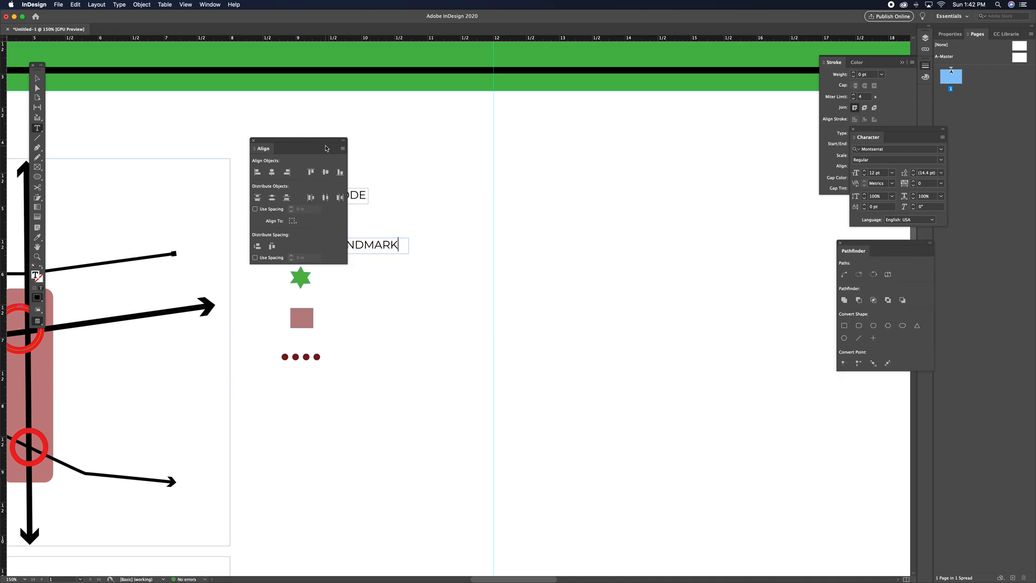
{"action": "left_click_drag", "start_coordinate": [326, 143], "coordinate": [879, 252]}
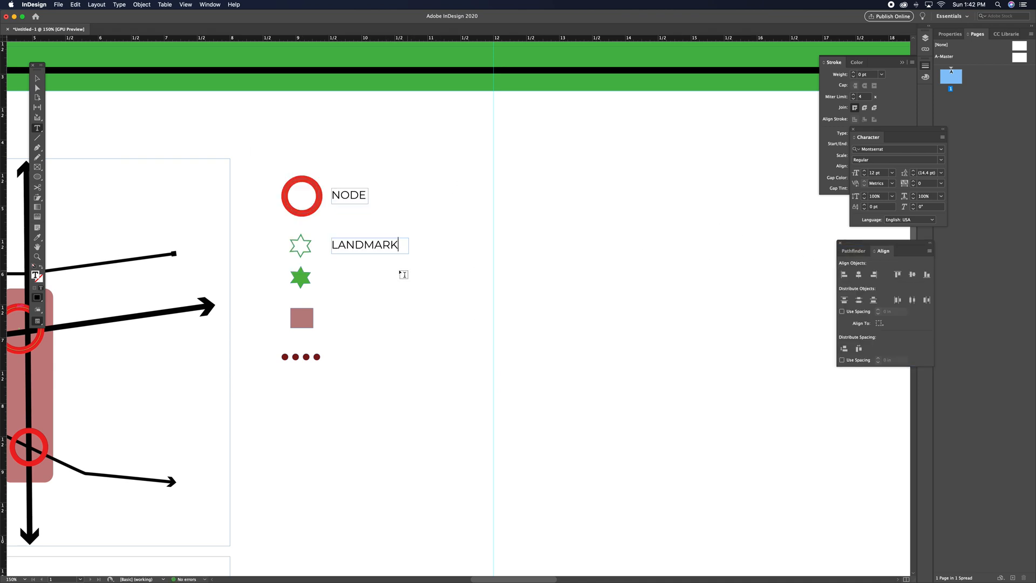
{"action": "key", "text": "Escape"}
{"action": "left_click", "coordinate": [402, 300]}
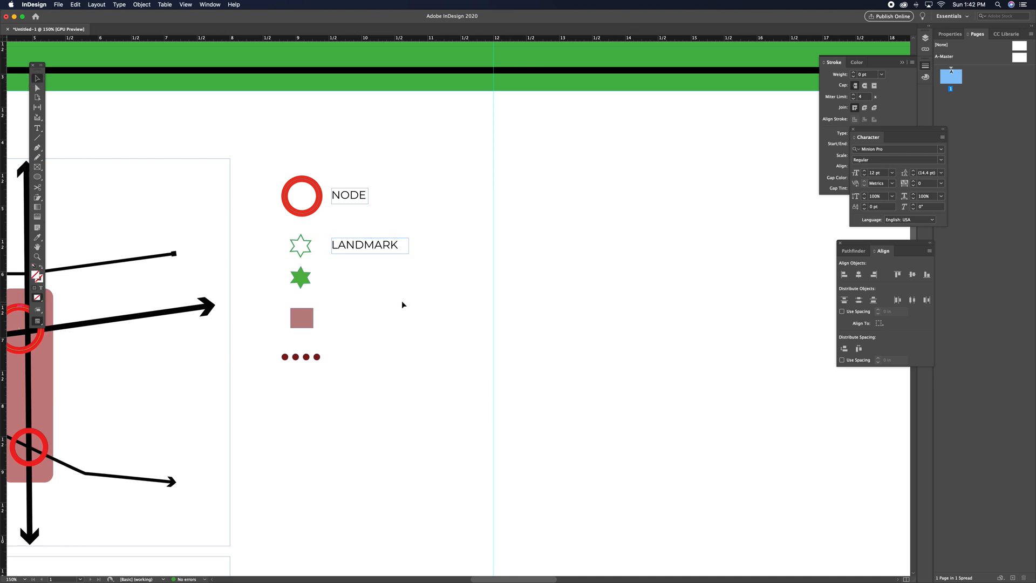
Step: Place the image Buildings 2020 copy.jpg at full size in the poster's middle column
{"action": "key", "text": "super+minus"}
{"action": "key", "text": "super+minus"}
{"action": "key", "text": "super+minus"}
{"action": "key", "text": "super+minus"}
{"action": "key", "text": "super+minus"}
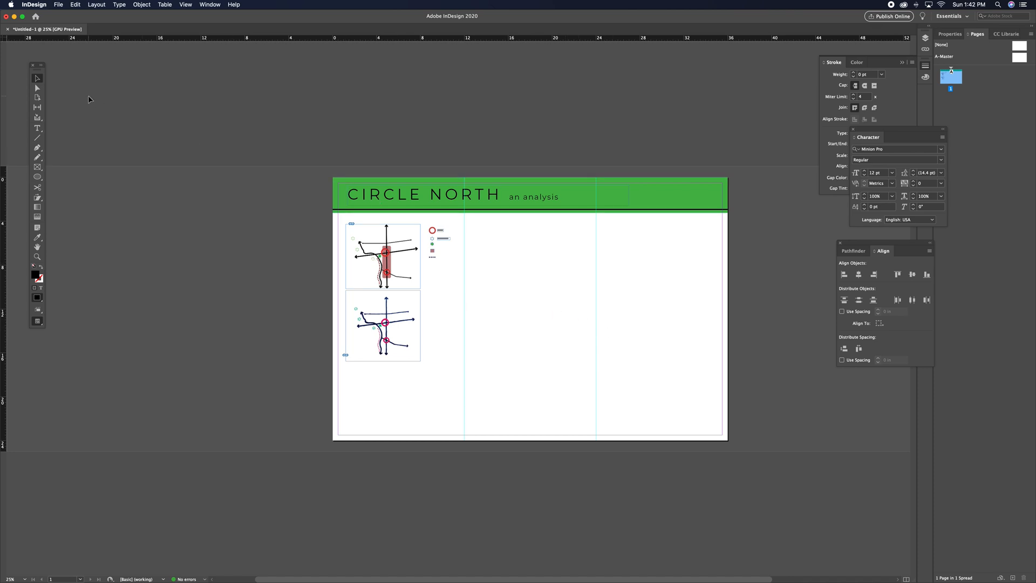
{"action": "left_click", "coordinate": [58, 5]}
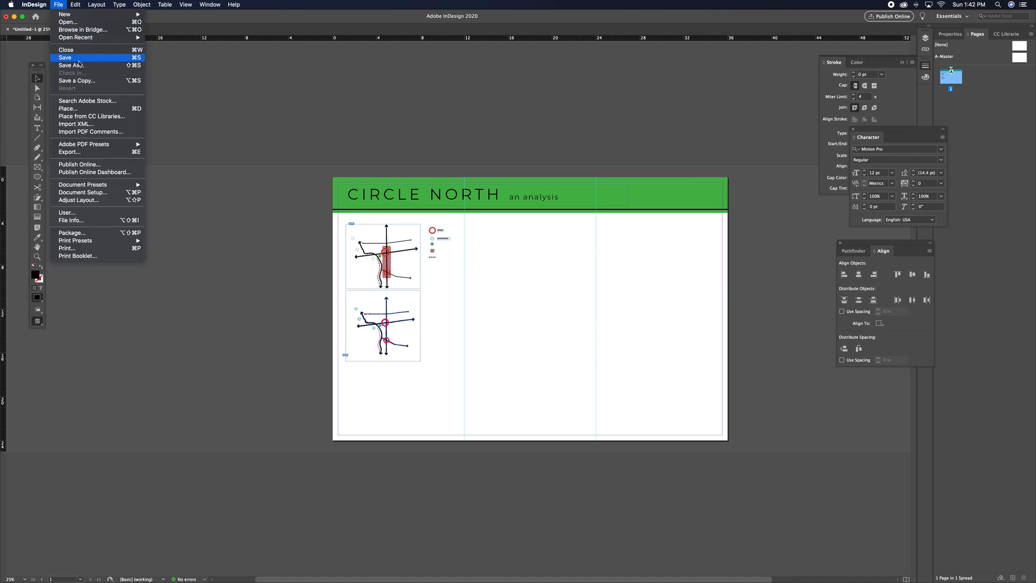
{"action": "key", "text": "Return"}
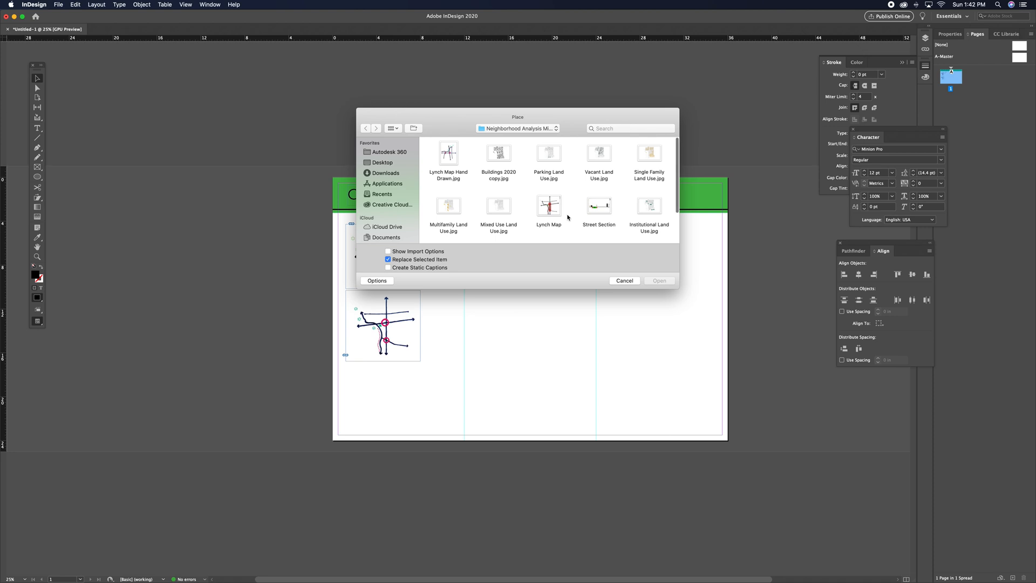
{"action": "left_click", "coordinate": [499, 156]}
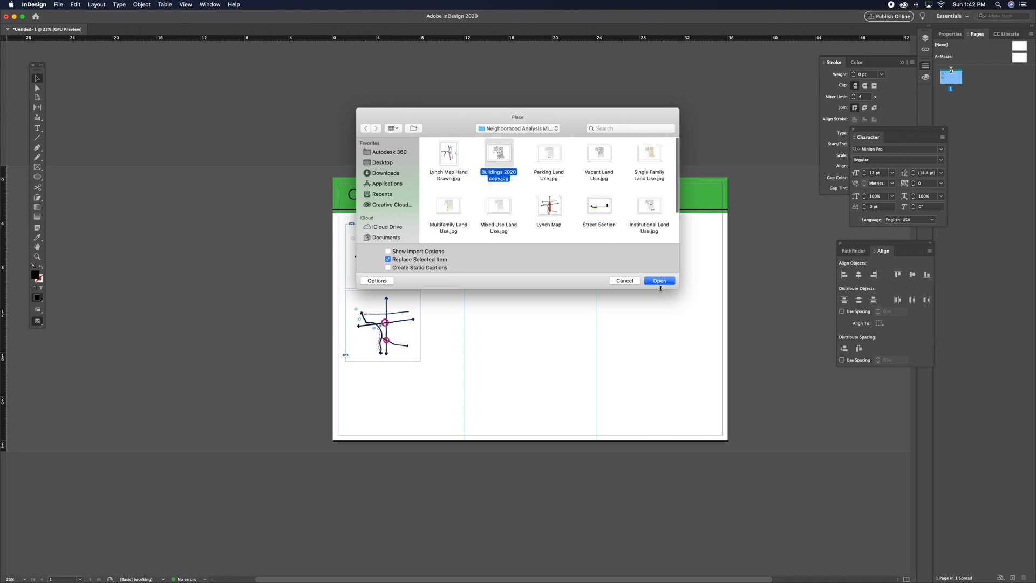
{"action": "left_click", "coordinate": [660, 281]}
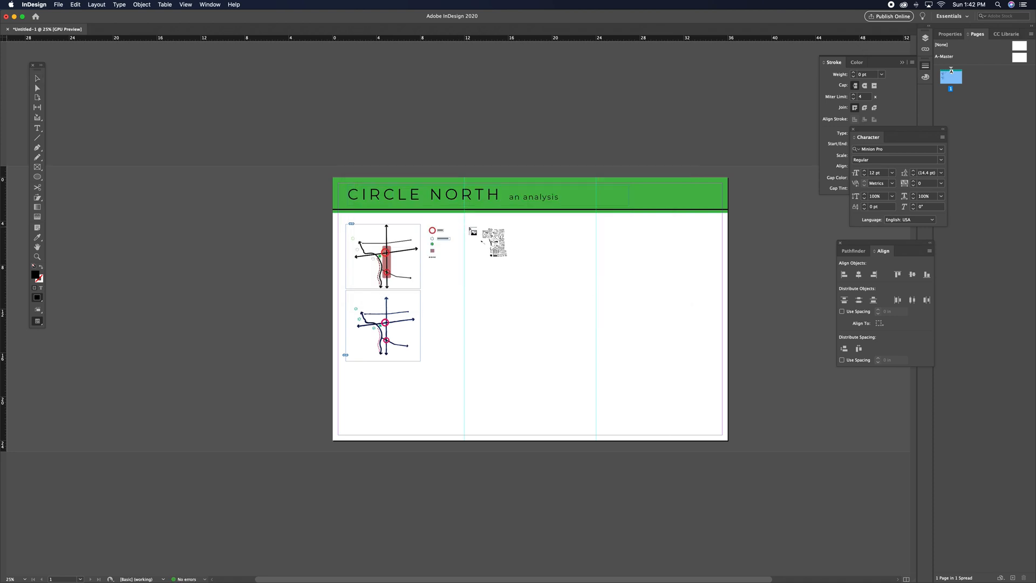
{"action": "left_click", "coordinate": [476, 231]}
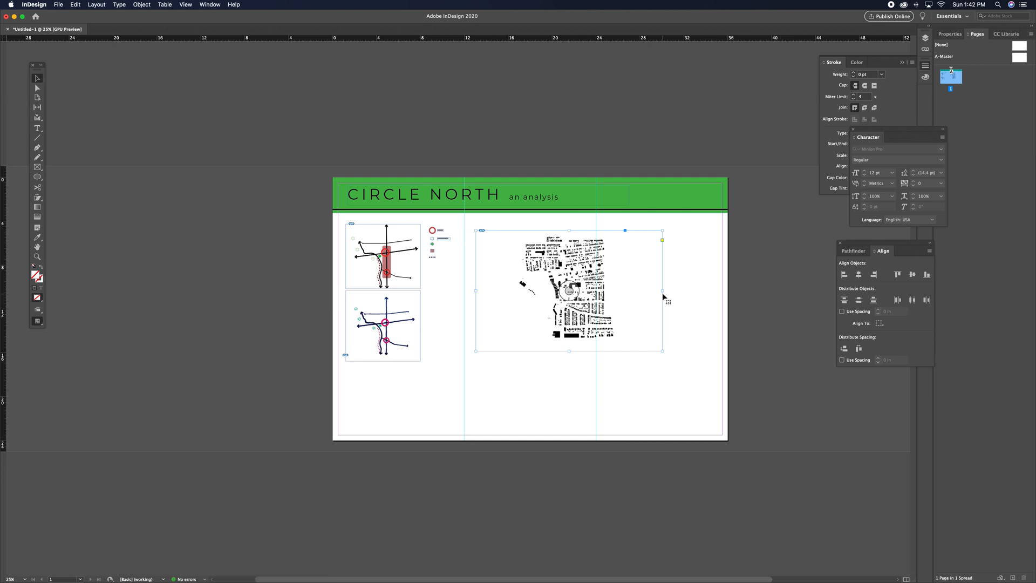
Step: Crop the empty sides of the buildings map's frame and scale the map down into the upper start of the middle column
{"action": "left_click_drag", "start_coordinate": [662, 291], "coordinate": [619, 291]}
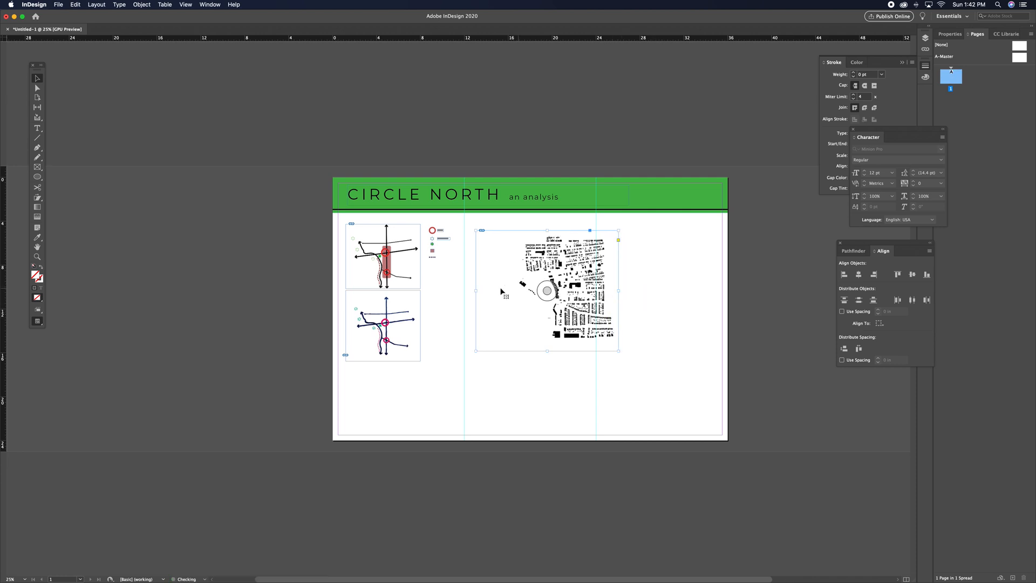
{"action": "left_click_drag", "start_coordinate": [475, 290], "coordinate": [516, 292]}
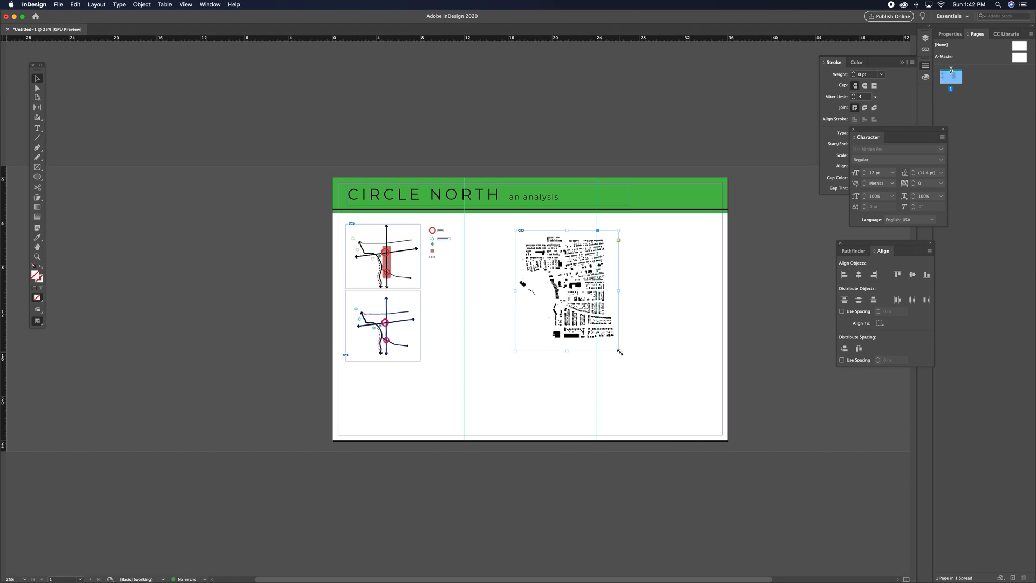
{"action": "left_click_drag", "start_coordinate": [620, 352], "coordinate": [474, 262]}
{"action": "left_click", "coordinate": [440, 294]}
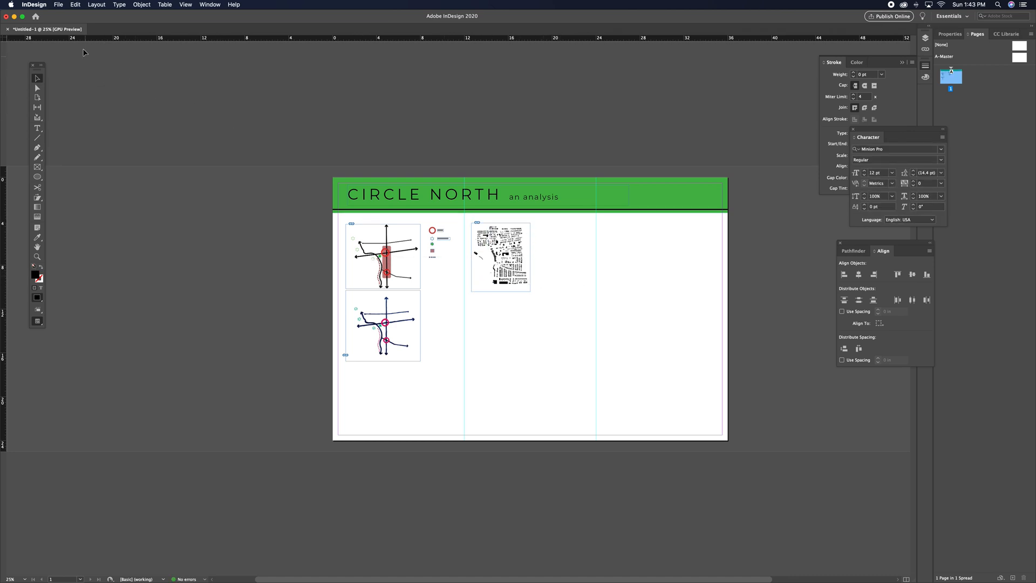
Step: Place the image All Existing Land Use.jpg at the top of the third column, sized to fit within the column
{"action": "left_click", "coordinate": [59, 4]}
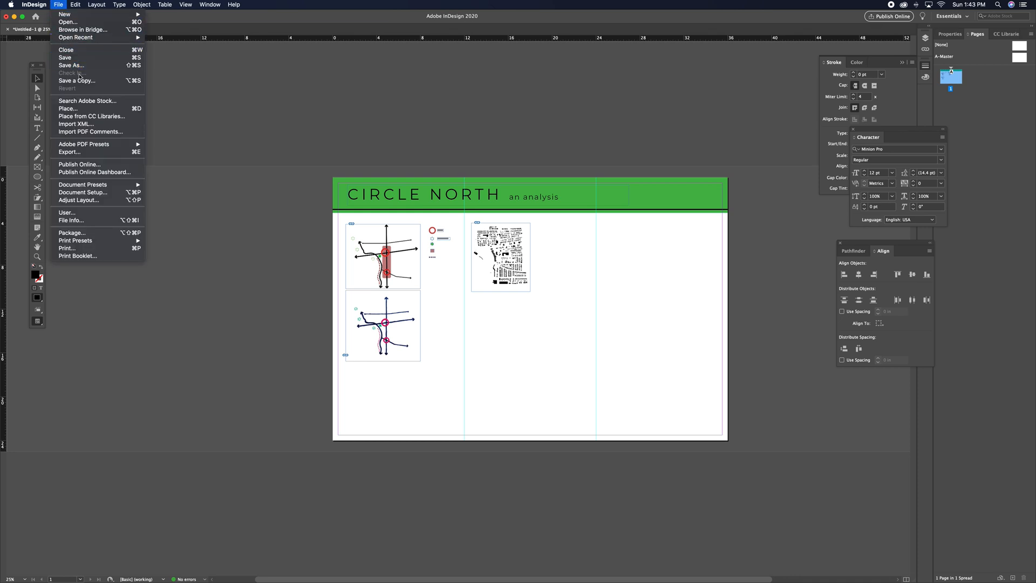
{"action": "left_click", "coordinate": [79, 110]}
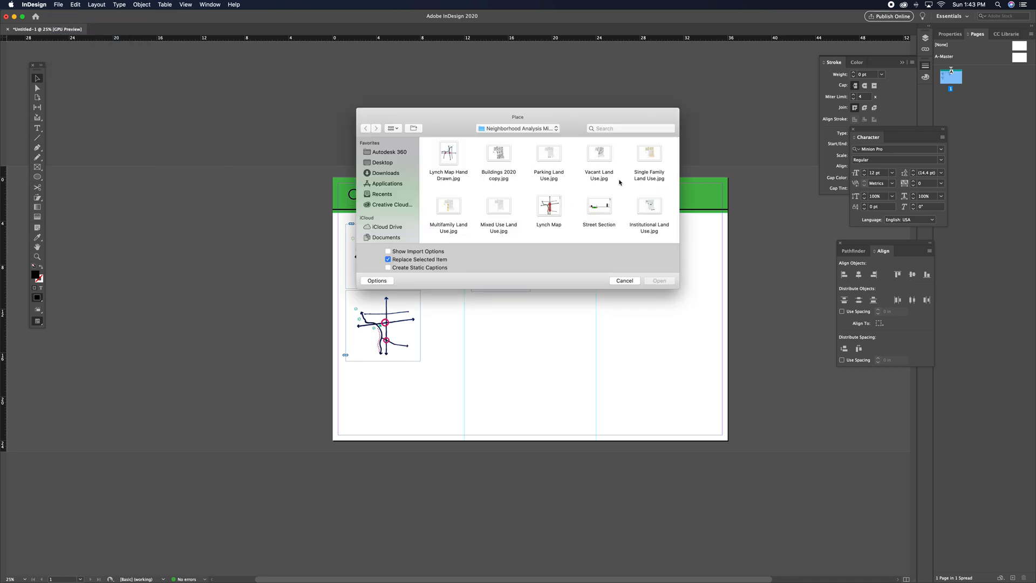
{"action": "scroll", "coordinate": [635, 230], "scroll_direction": "down", "scroll_amount": 3}
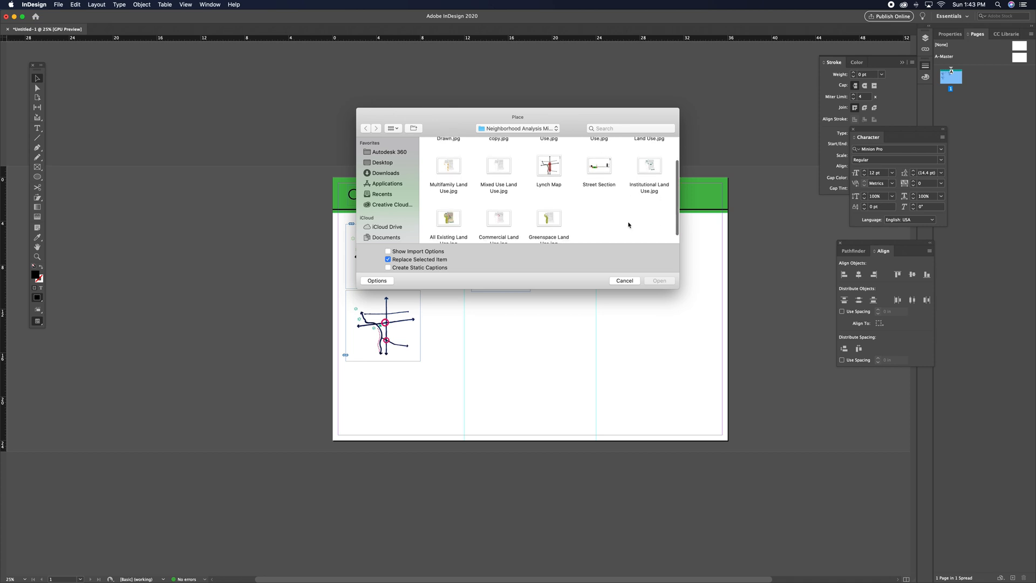
{"action": "left_click", "coordinate": [449, 208]}
{"action": "left_click", "coordinate": [659, 281]}
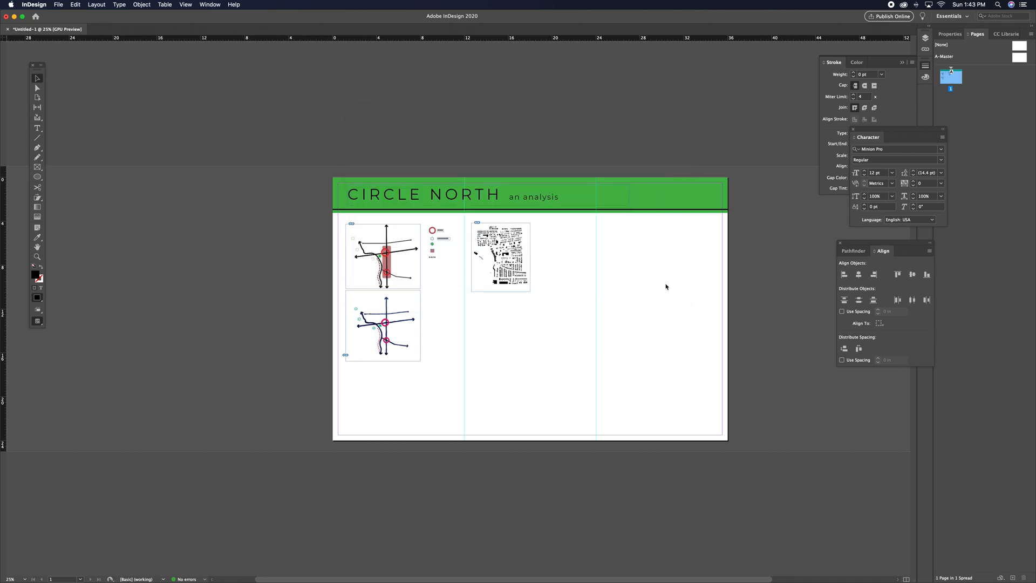
{"action": "left_click_drag", "start_coordinate": [601, 221], "coordinate": [642, 291]}
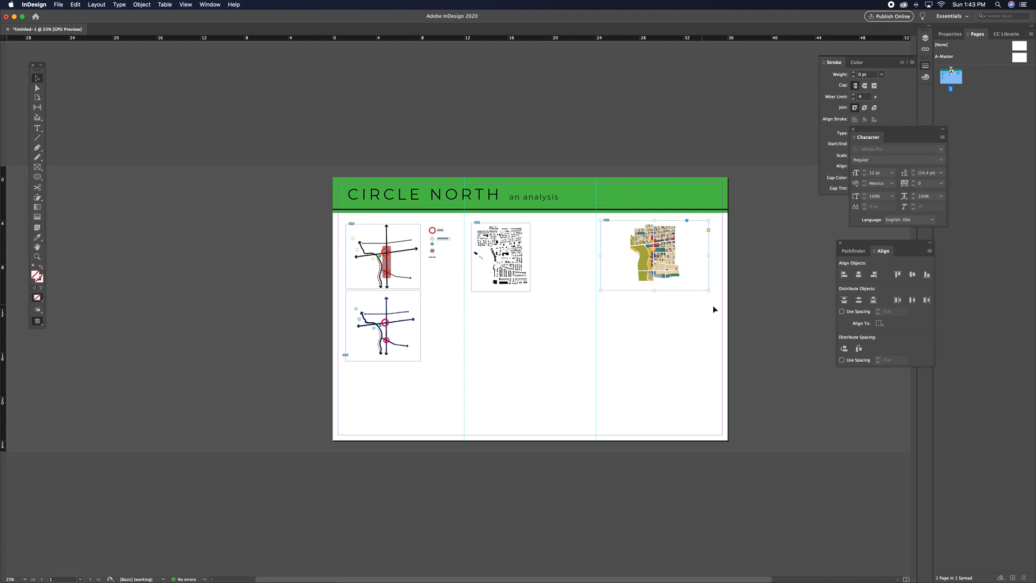
Step: Enlarge the existing land-use map slightly with its frame, crop the frame's empty sides, and align it near the third column's guide
{"action": "left_click_drag", "start_coordinate": [714, 299], "coordinate": [711, 299]}
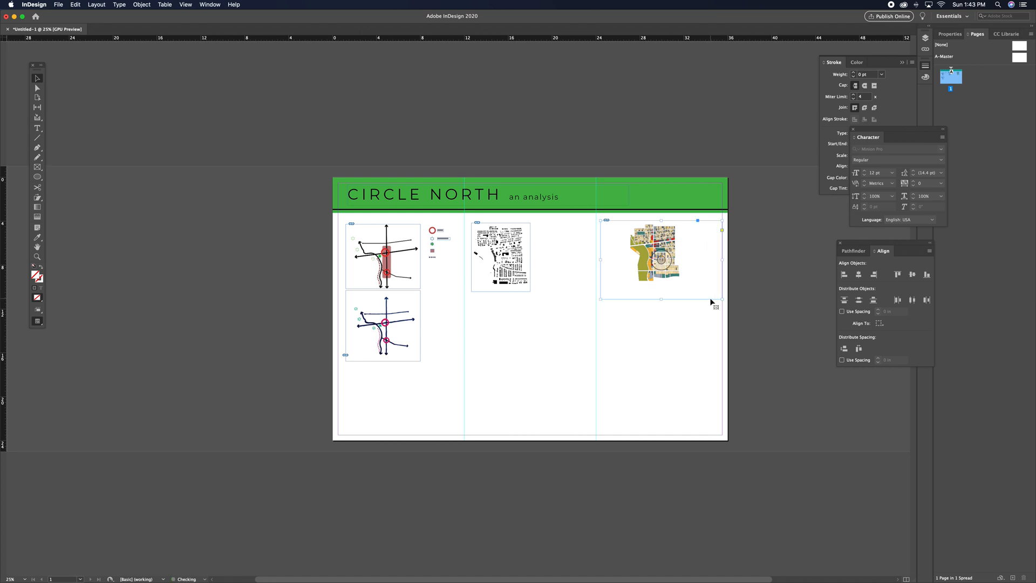
{"action": "key", "text": "super+z"}
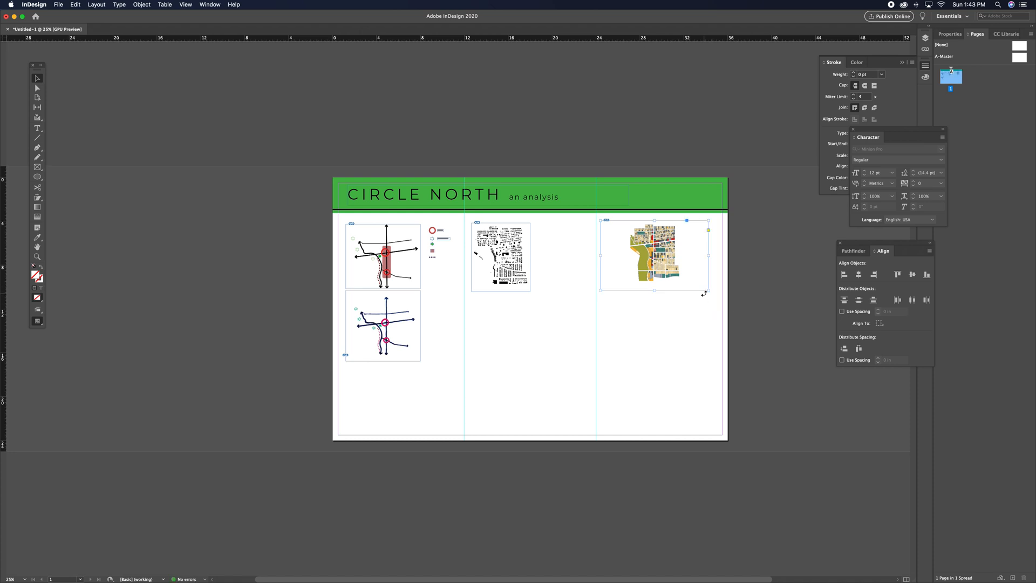
{"action": "left_click_drag", "start_coordinate": [709, 291], "coordinate": [710, 296]}
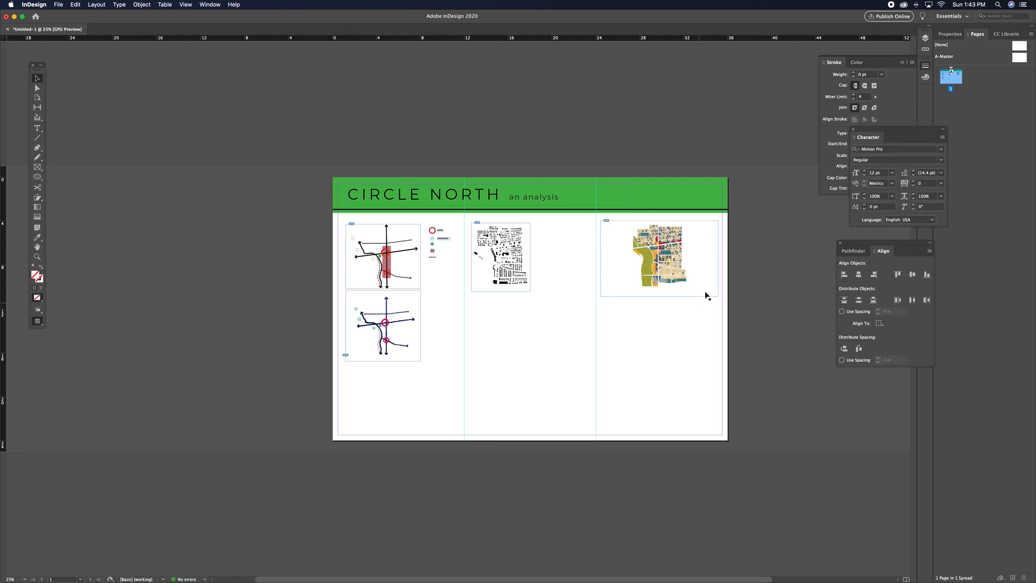
{"action": "left_click_drag", "start_coordinate": [718, 258], "coordinate": [692, 259]}
{"action": "left_click_drag", "start_coordinate": [601, 257], "coordinate": [640, 250]}
{"action": "left_click", "coordinate": [550, 277]}
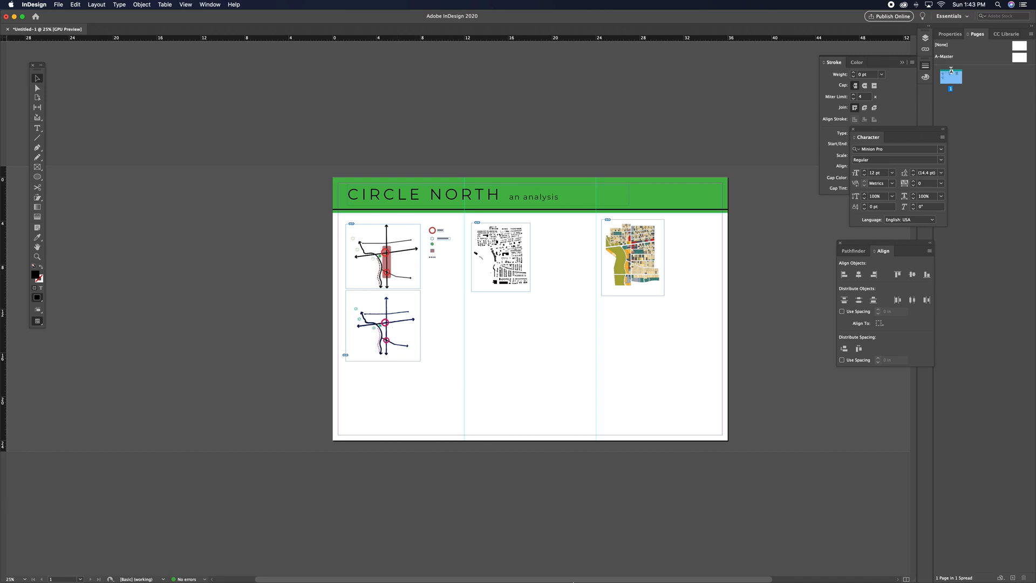
Step: Switch to Acrobat to review the Coventry Village and Newburgh Heights example posters for their layout, and return to InDesign
{"action": "mouse_move", "coordinate": [661, 568]}
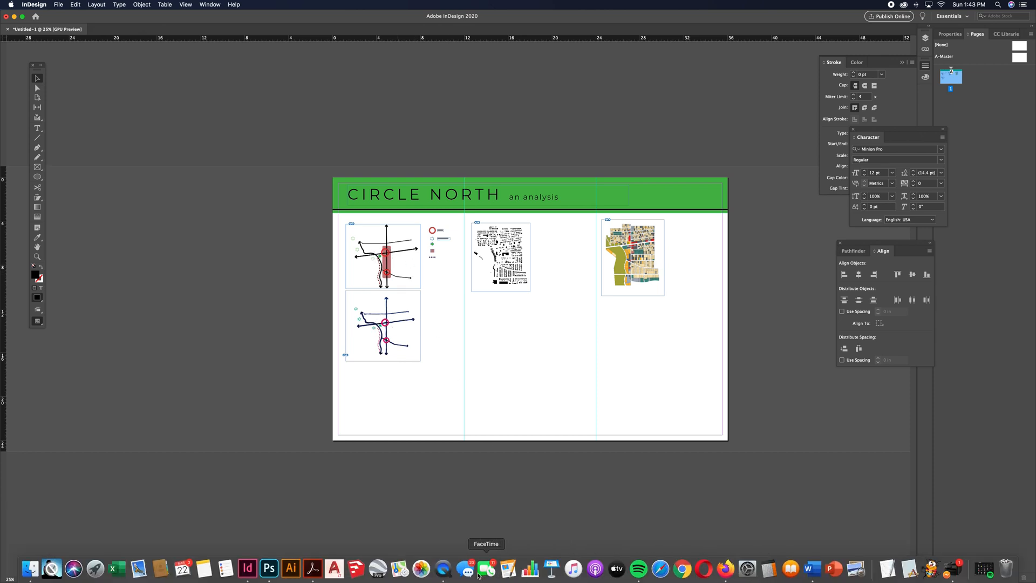
{"action": "left_click", "coordinate": [313, 568]}
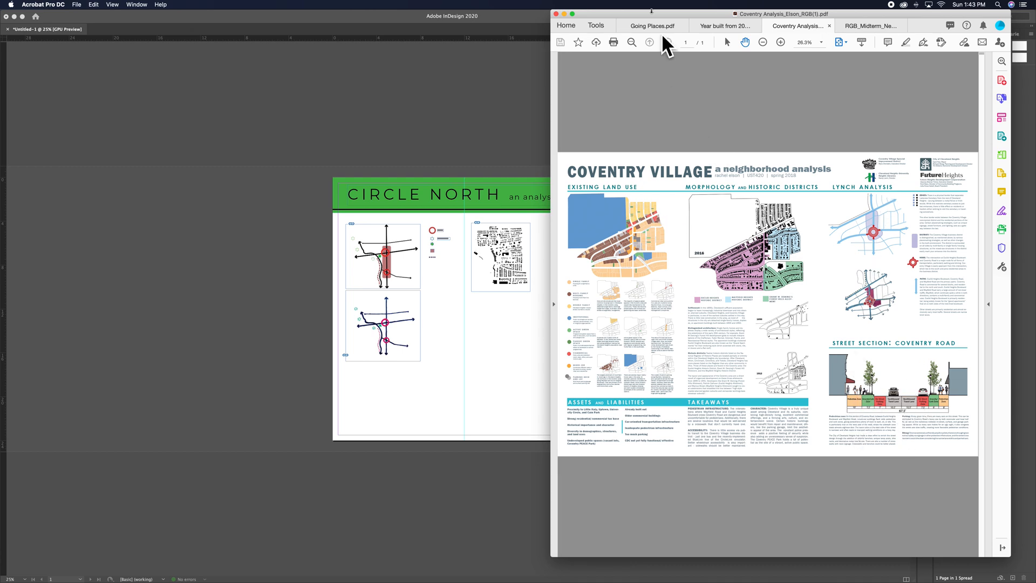
{"action": "left_click", "coordinate": [862, 28]}
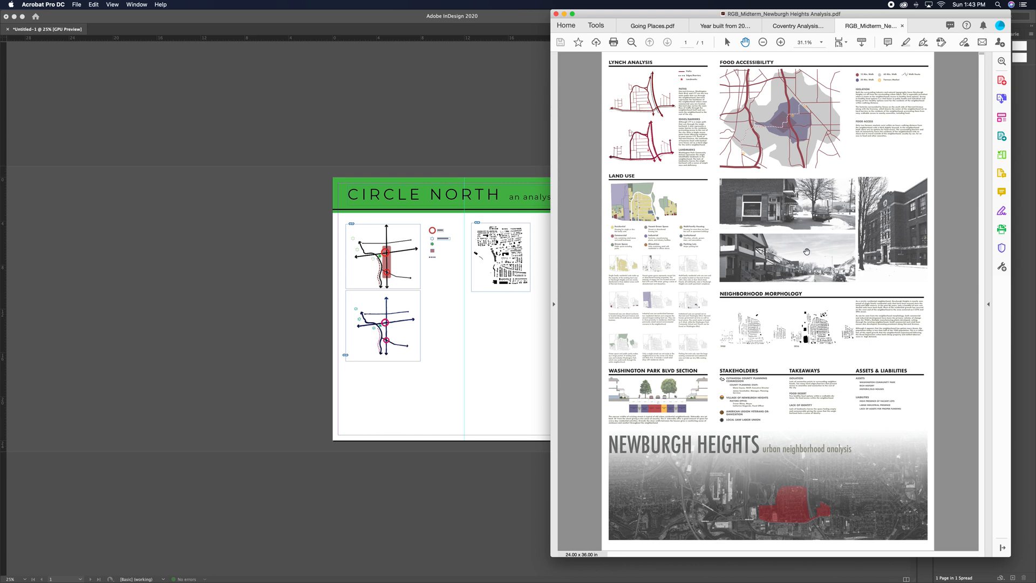
{"action": "left_click", "coordinate": [493, 386]}
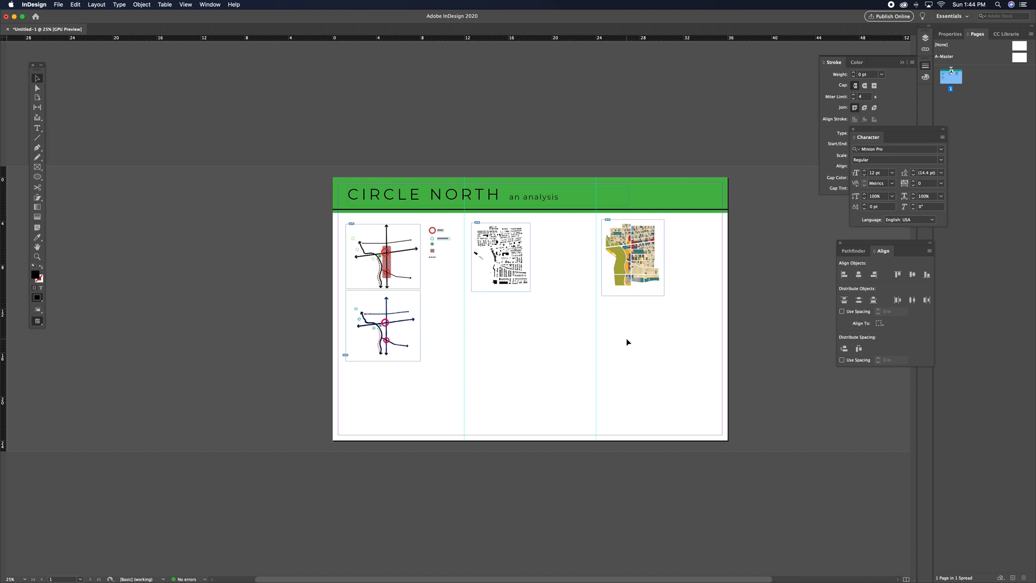
Step: Switch to Firefox, search for google maps in a new tab, and open the Google Maps site
{"action": "mouse_move", "coordinate": [508, 571]}
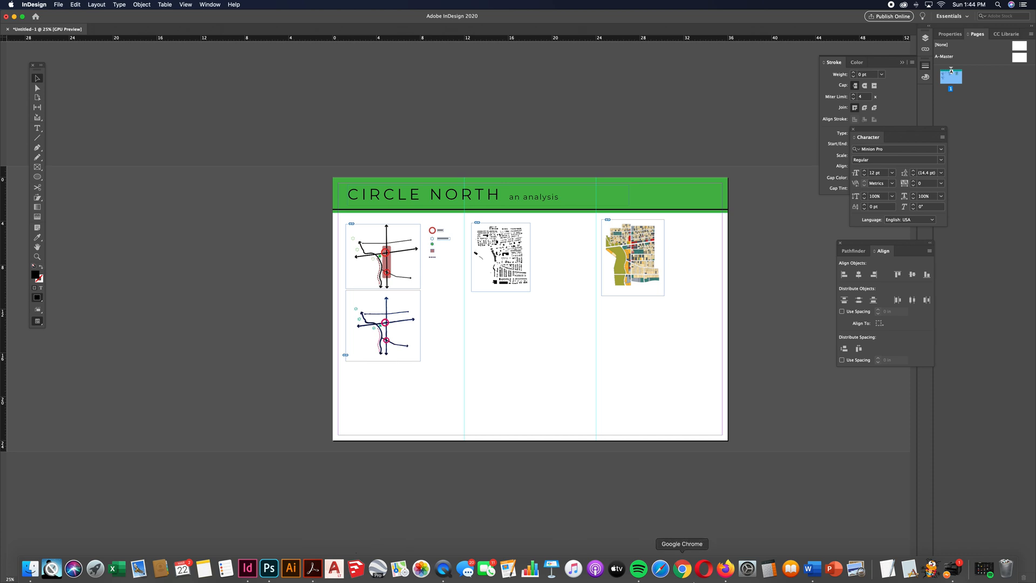
{"action": "left_click", "coordinate": [726, 569]}
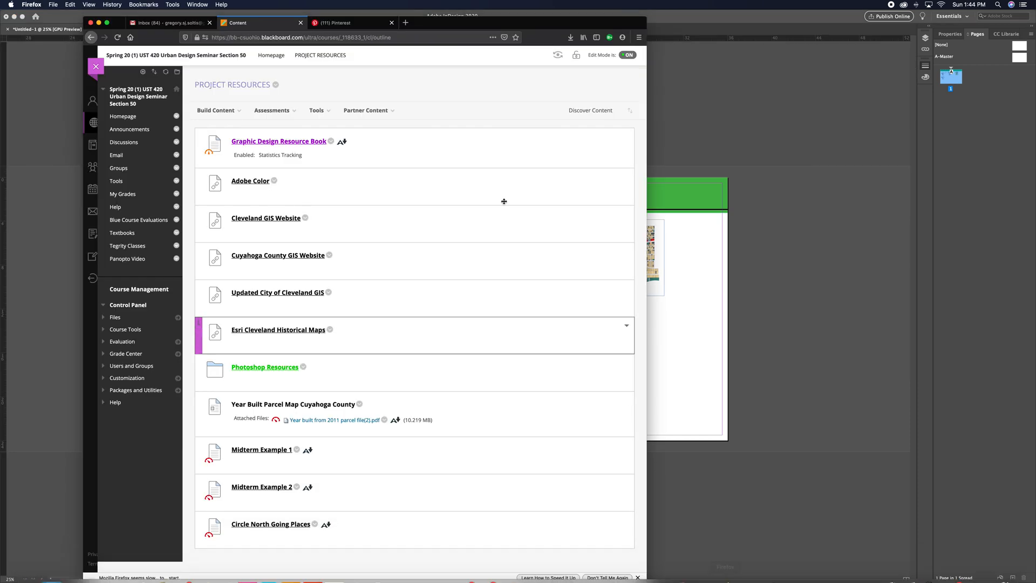
{"action": "left_click", "coordinate": [405, 23]}
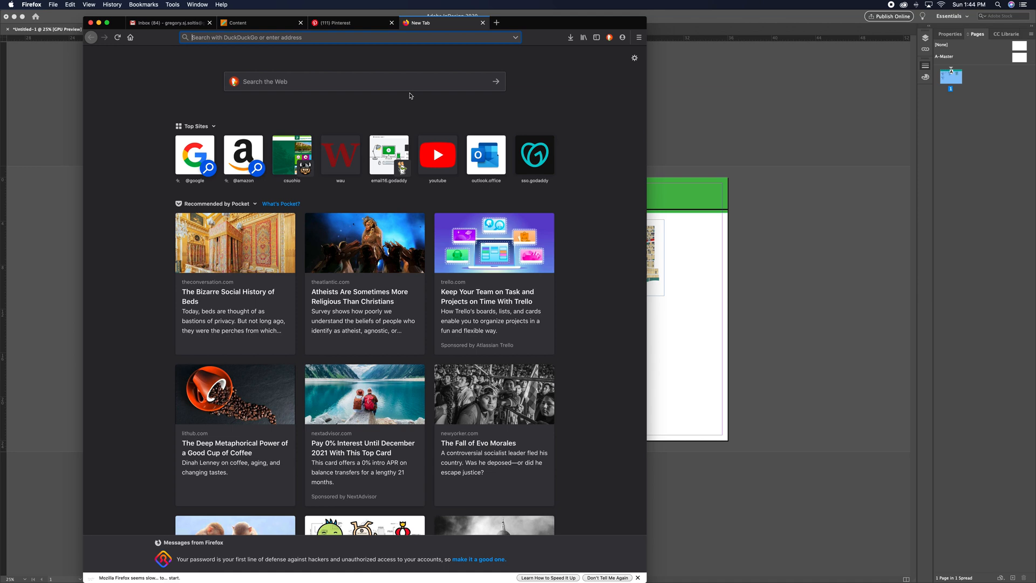
{"action": "type", "text": "google maps"}
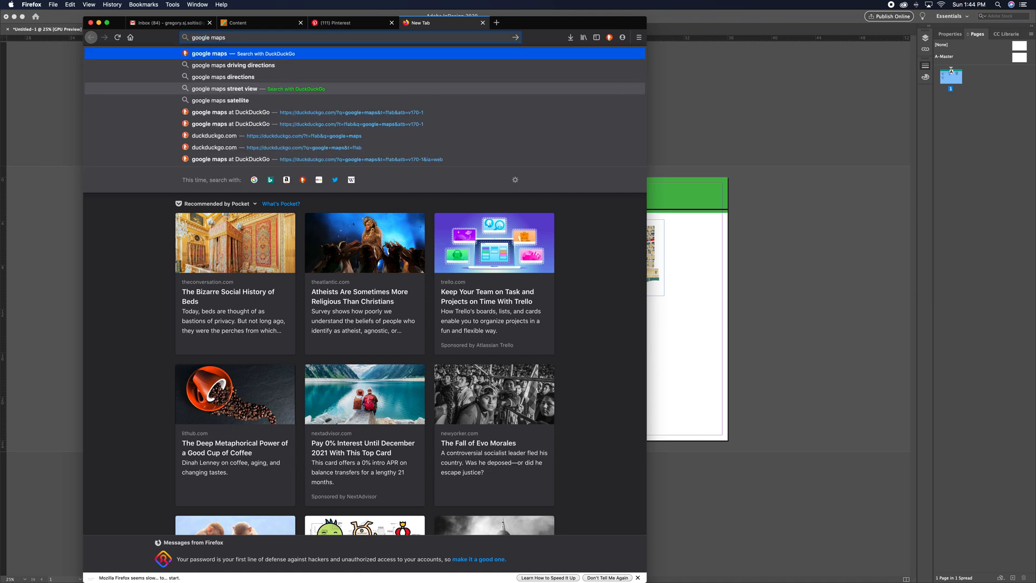
{"action": "key", "text": "Return"}
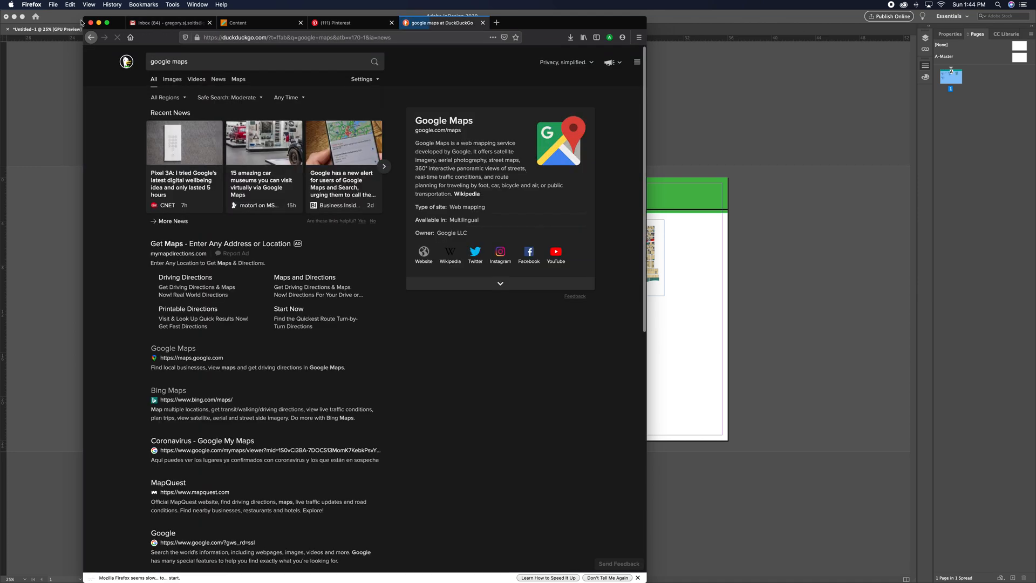
{"action": "left_click", "coordinate": [181, 353]}
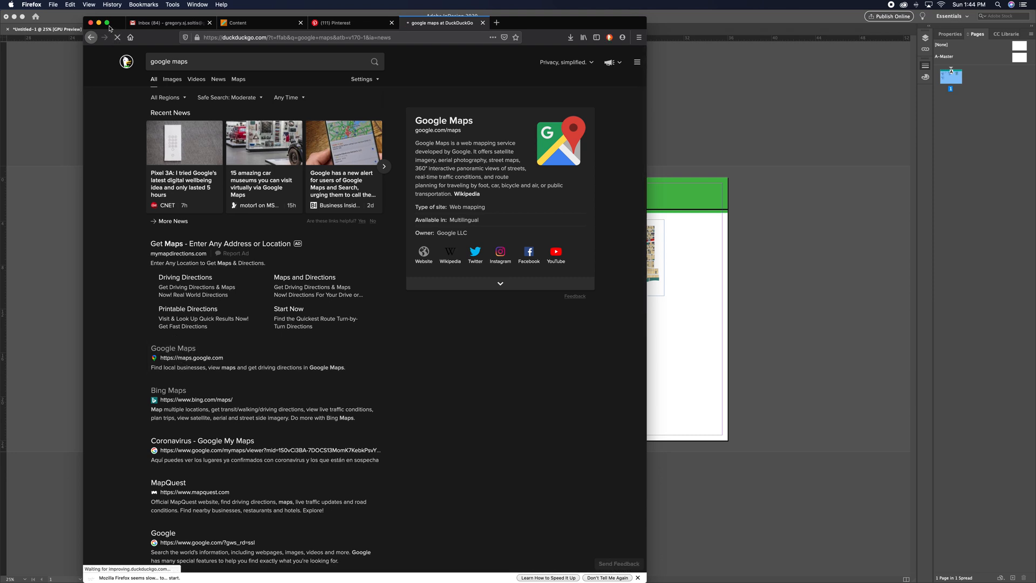
{"action": "mouse_move", "coordinate": [108, 25]}
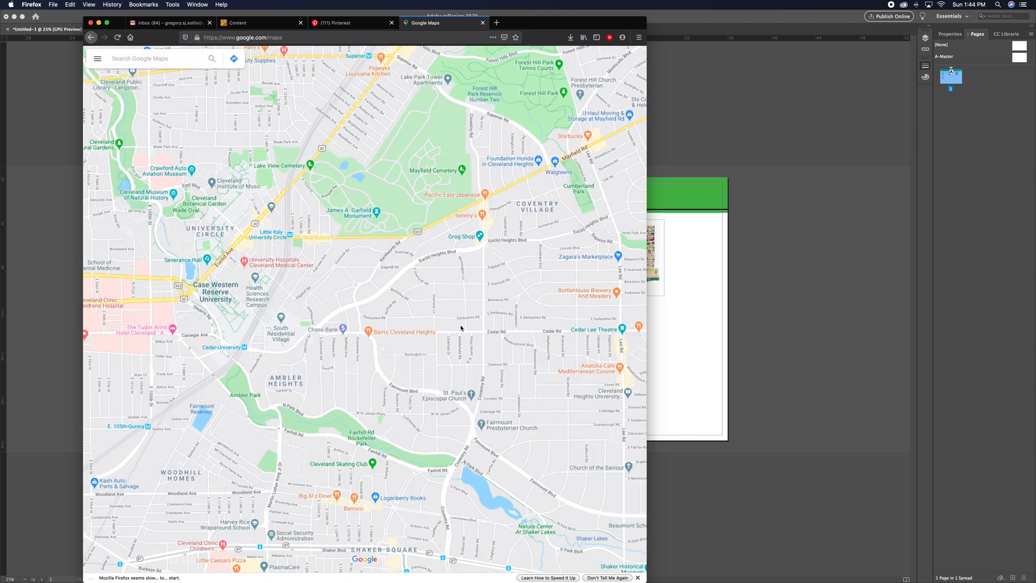
Step: Pan the map to the area north of University Circle, switch to satellite imagery, and zoom in on the neighborhood
{"action": "left_click", "coordinate": [292, 170]}
{"action": "left_click_drag", "start_coordinate": [292, 170], "coordinate": [491, 370]}
{"action": "left_click", "coordinate": [107, 548]}
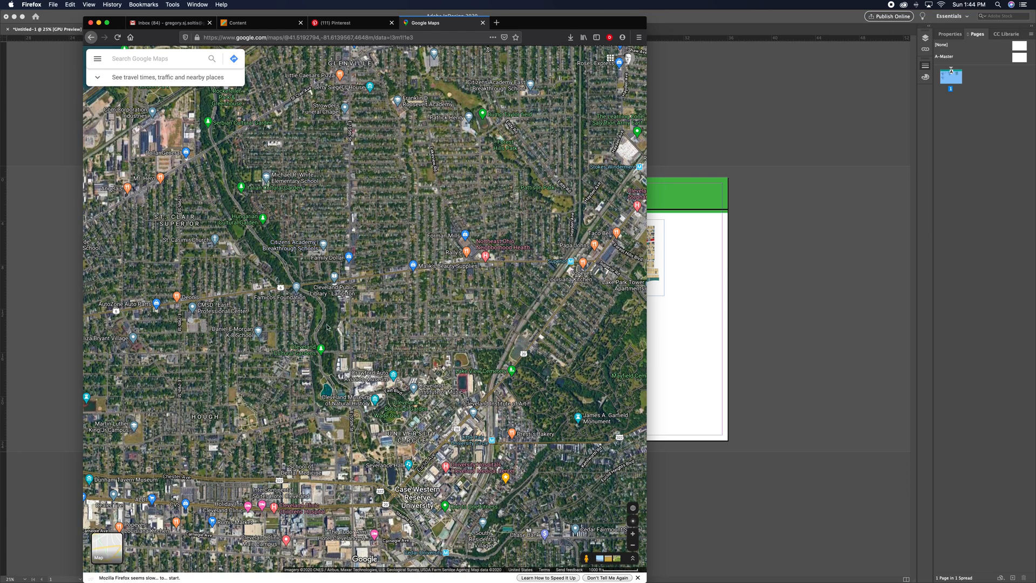
{"action": "scroll", "coordinate": [328, 327], "scroll_direction": "up", "scroll_amount": 5}
{"action": "scroll", "coordinate": [328, 325], "scroll_direction": "up", "scroll_amount": 5}
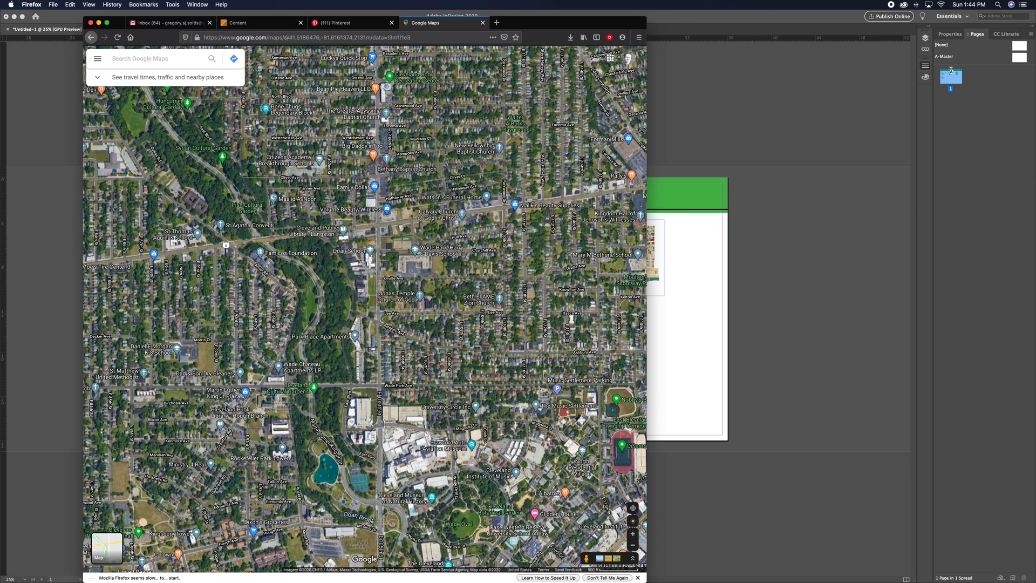
Step: Capture the satellite map area around the neighborhood as a screenshot and minimize the browser window
{"action": "left_click_drag", "start_coordinate": [201, 90], "coordinate": [568, 560]}
{"action": "left_click", "coordinate": [98, 23]}
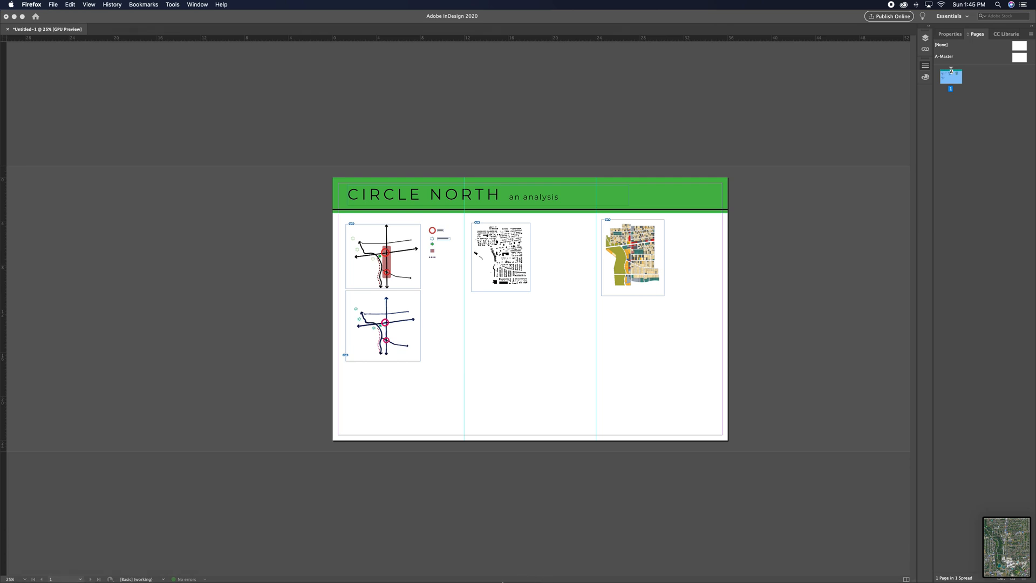
Step: Switch to Photoshop and open the new satellite map screenshot from the Desktop
{"action": "mouse_move", "coordinate": [487, 582]}
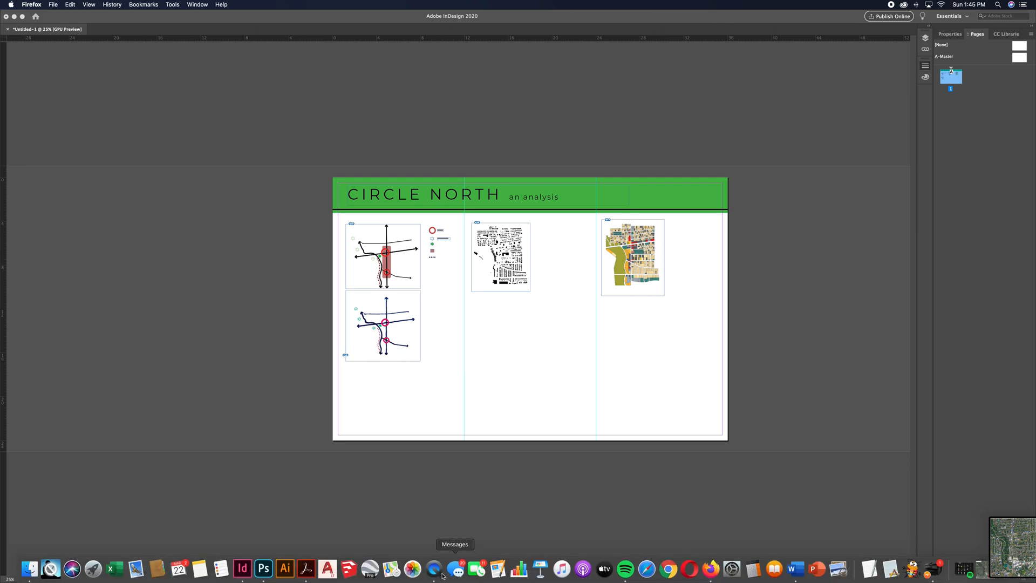
{"action": "left_click", "coordinate": [266, 569]}
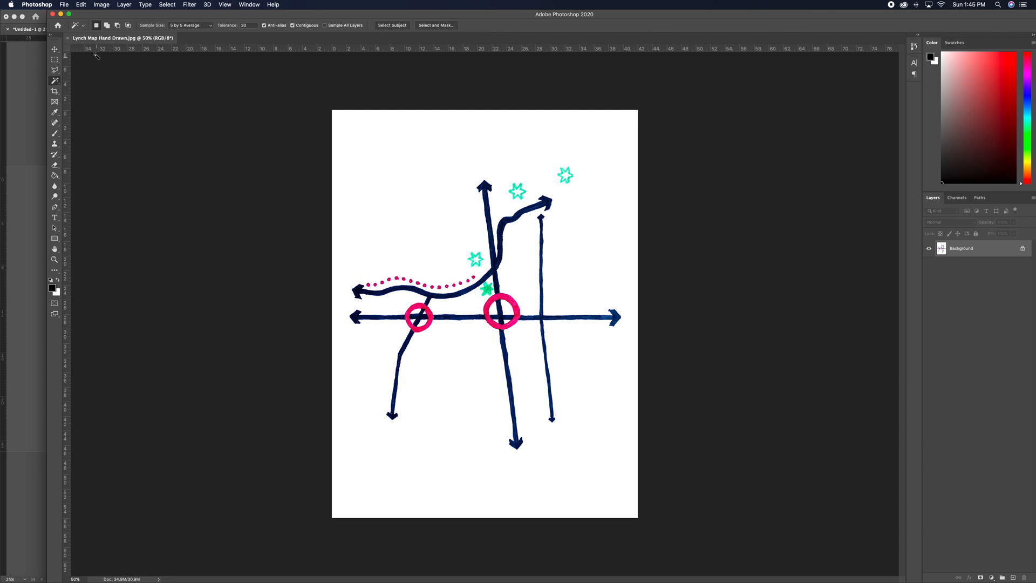
{"action": "left_click", "coordinate": [64, 5]}
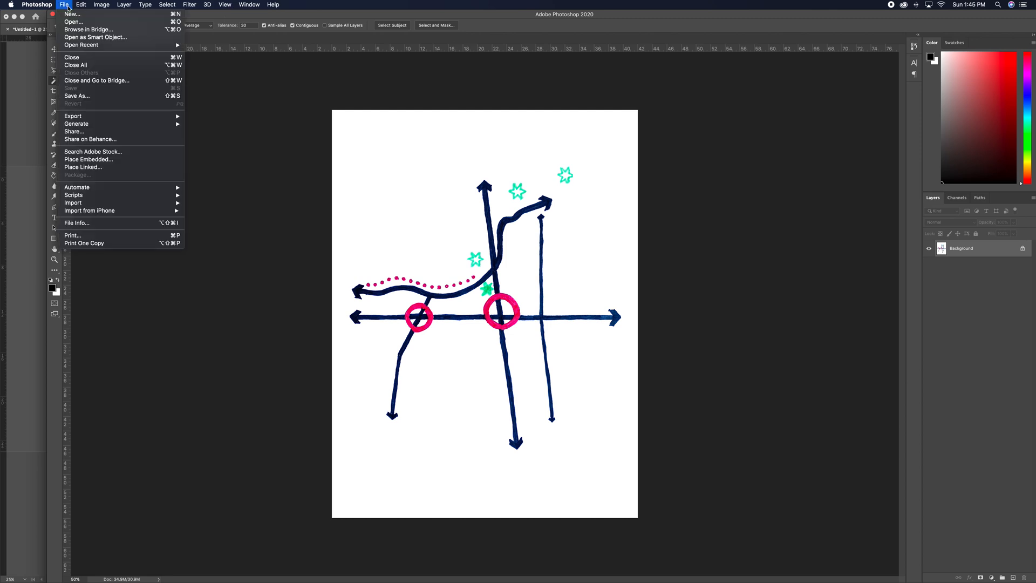
{"action": "left_click", "coordinate": [74, 21]}
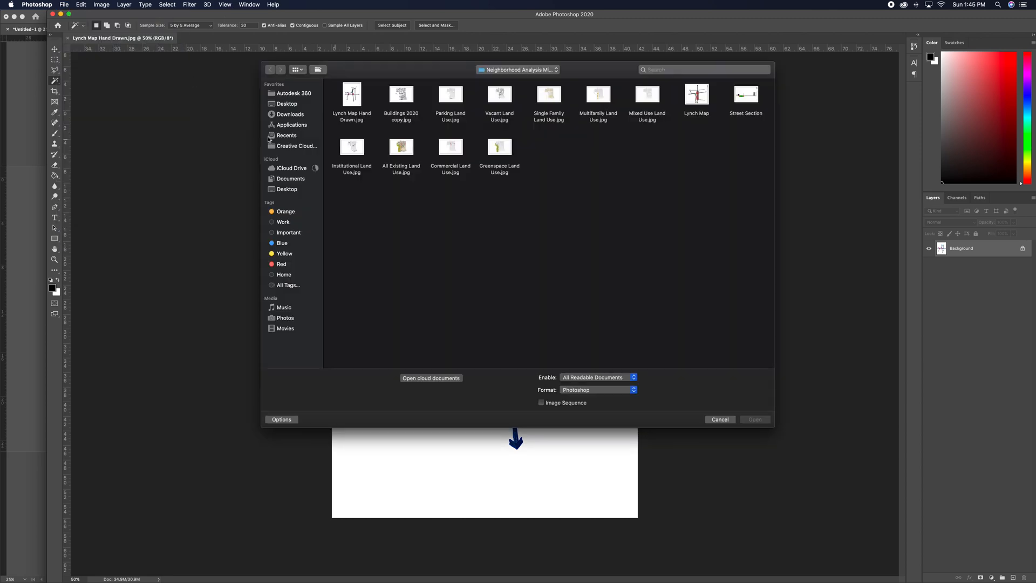
{"action": "left_click", "coordinate": [295, 108]}
{"action": "left_click", "coordinate": [362, 111]}
{"action": "left_click", "coordinate": [751, 422]}
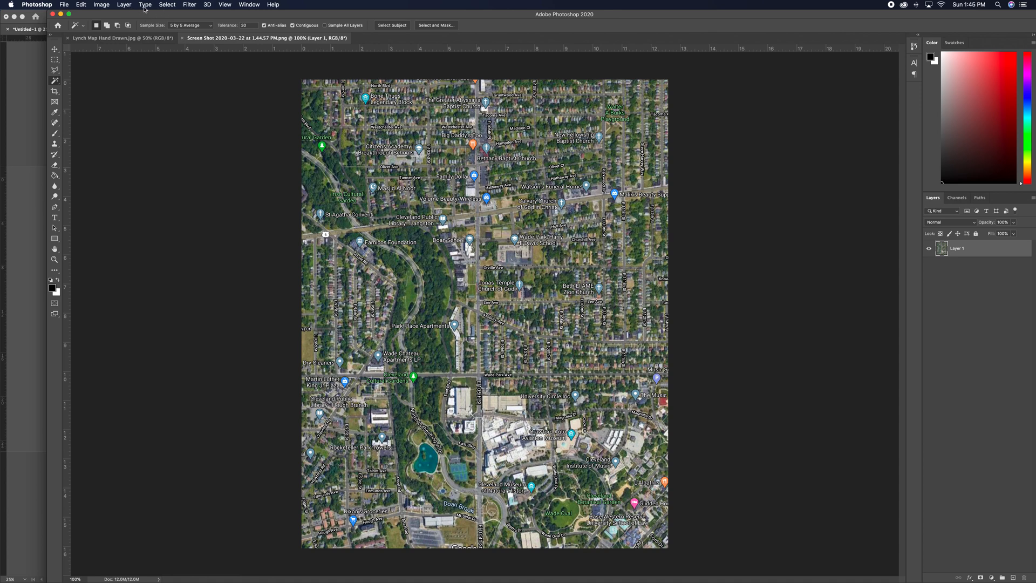
Step: Convert the satellite map image to Grayscale mode, discarding its color information
{"action": "left_click", "coordinate": [103, 5]}
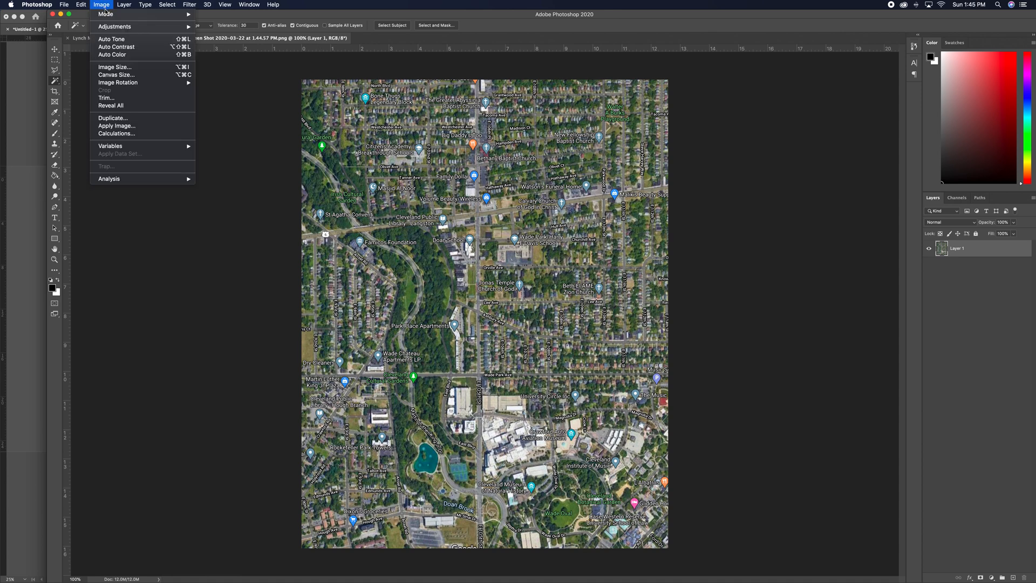
{"action": "mouse_move", "coordinate": [106, 15]}
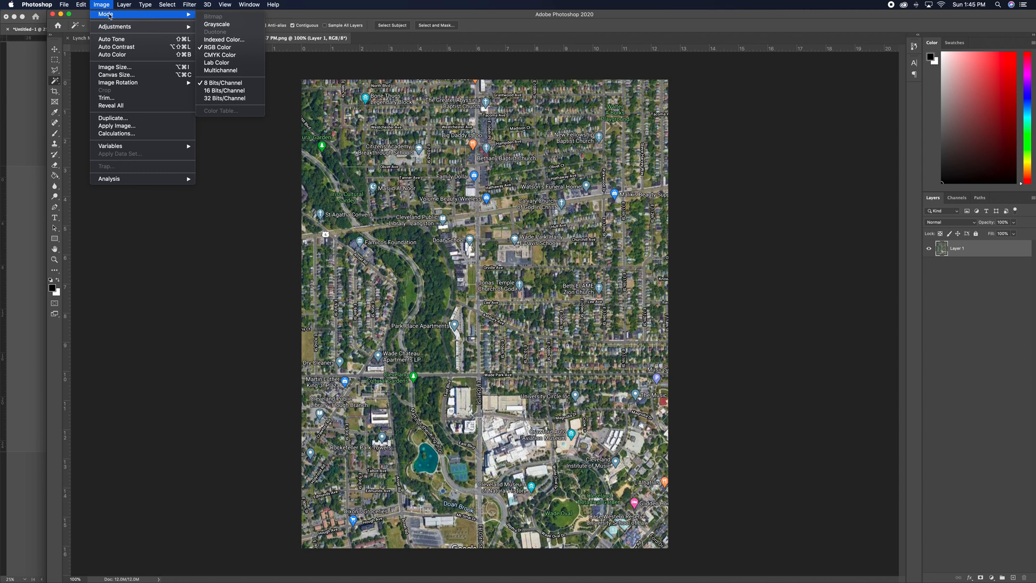
{"action": "left_click", "coordinate": [216, 25]}
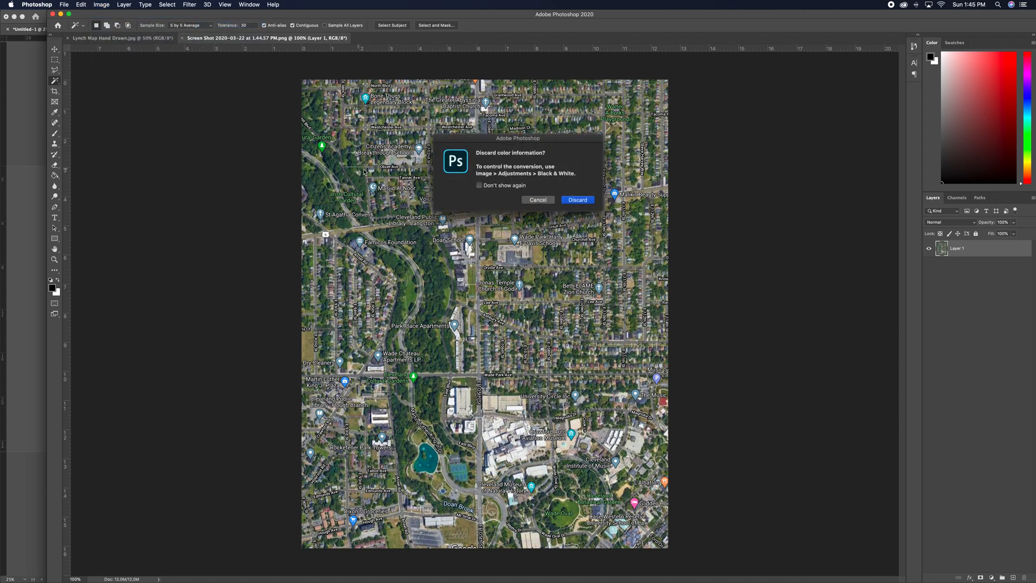
{"action": "left_click", "coordinate": [567, 199]}
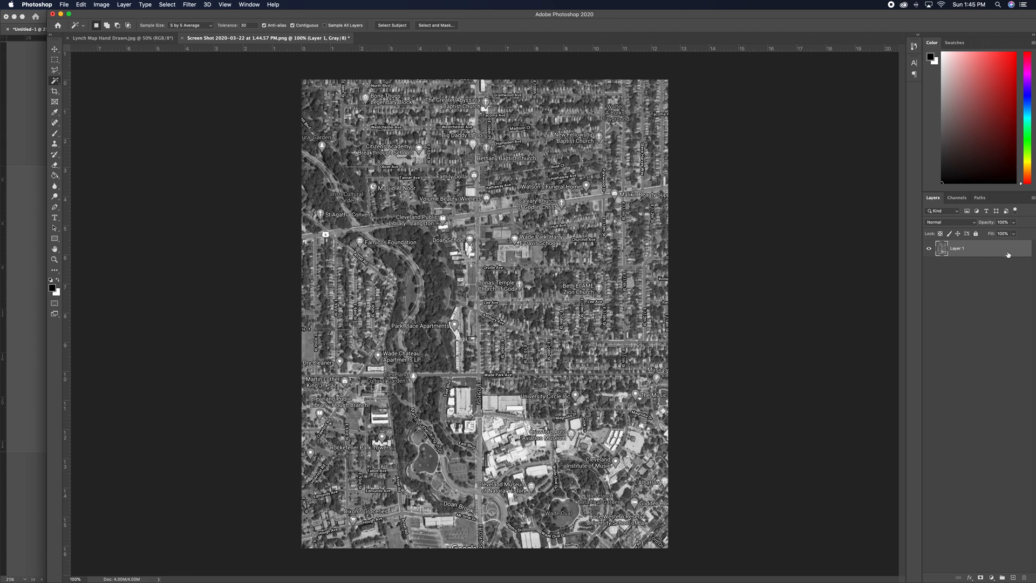
Step: Set up the Eraser with reduced opacity and a brush size of about 428 px
{"action": "left_click", "coordinate": [56, 167]}
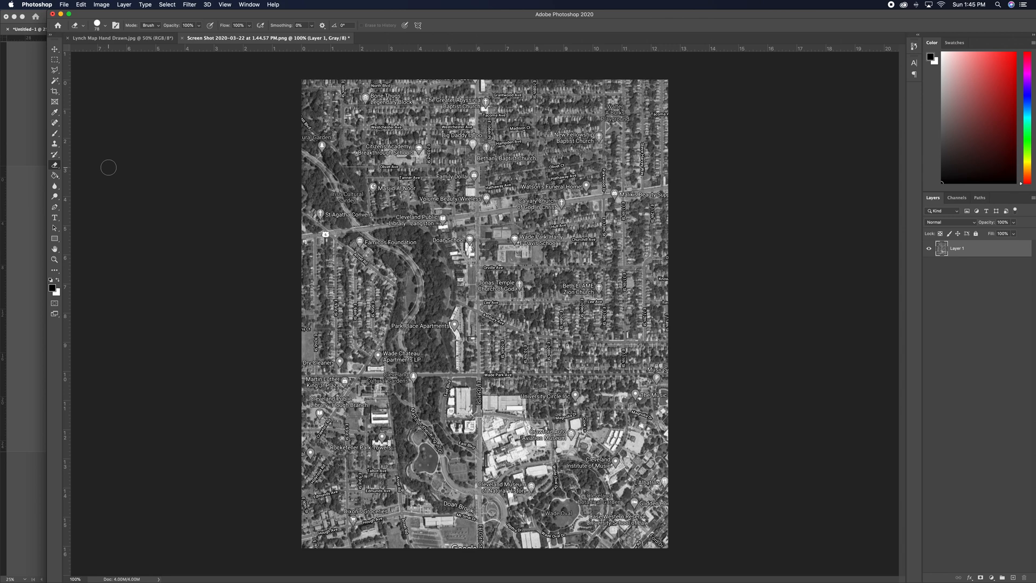
{"action": "left_click", "coordinate": [199, 26]}
{"action": "left_click", "coordinate": [177, 36]}
{"action": "left_click", "coordinate": [106, 25]}
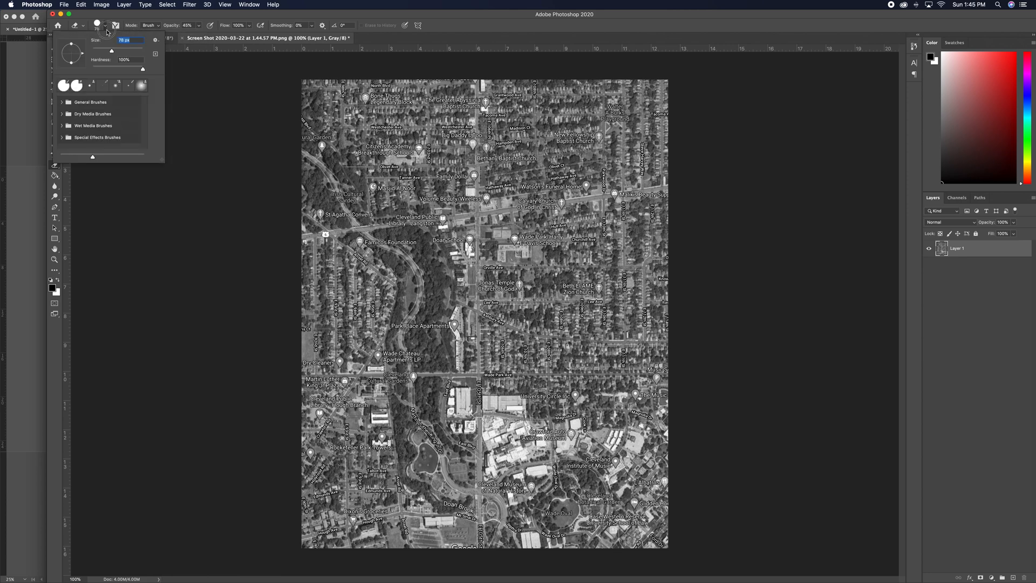
{"action": "left_click_drag", "start_coordinate": [129, 53], "coordinate": [131, 52]}
{"action": "left_click", "coordinate": [137, 51]}
{"action": "left_click", "coordinate": [310, 95]}
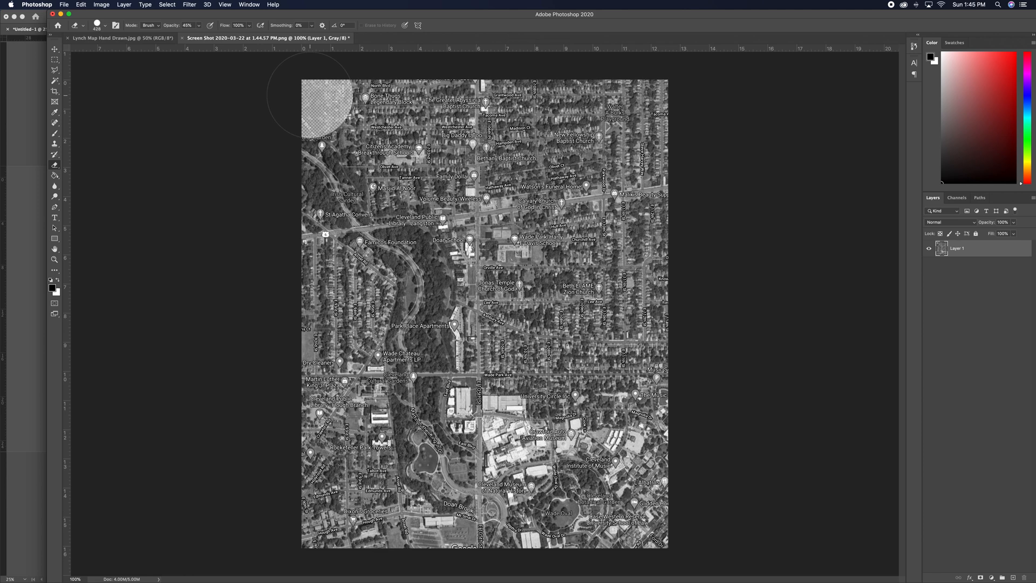
{"action": "key", "text": "super+z"}
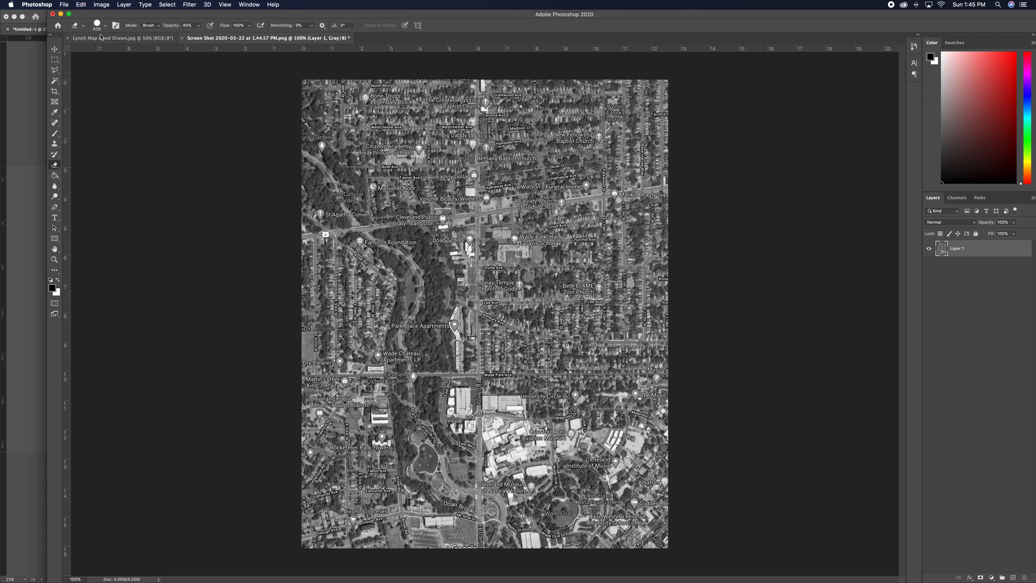
{"action": "left_click", "coordinate": [319, 105]}
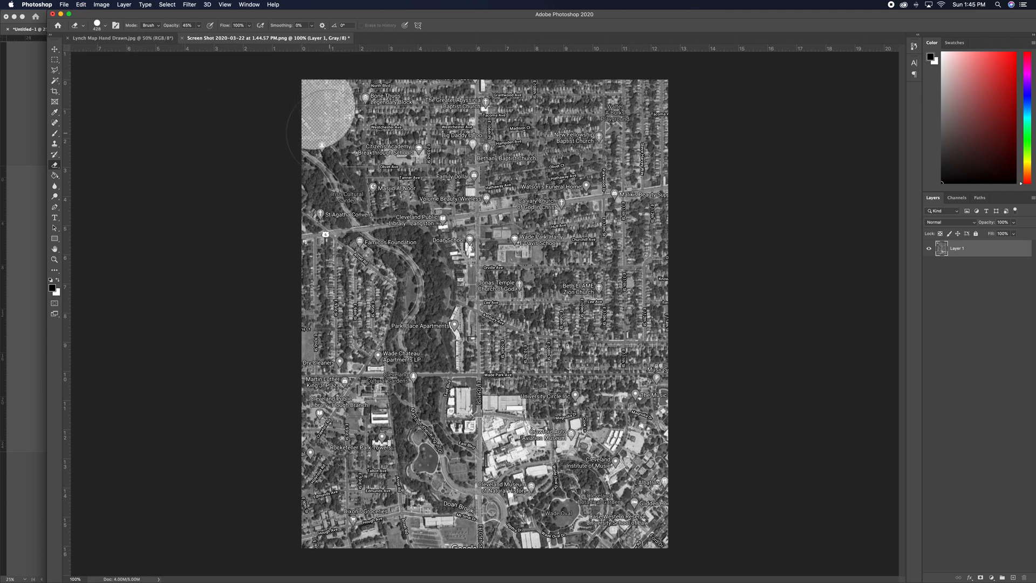
{"action": "key", "text": "super+z"}
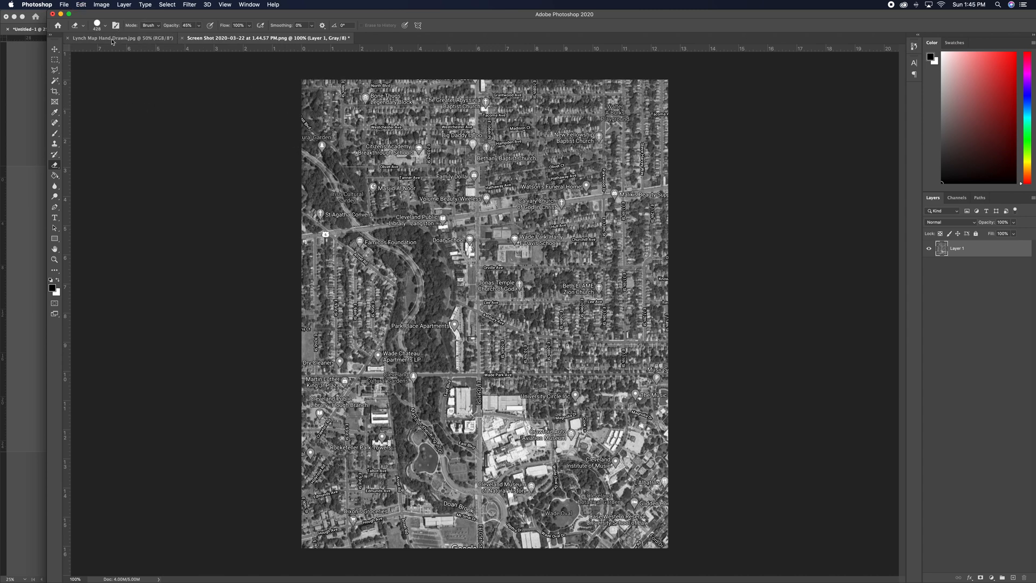
Step: Soften the eraser brush to 0% hardness and erase a straight strip down the map's left edge
{"action": "left_click", "coordinate": [106, 29]}
{"action": "left_click_drag", "start_coordinate": [99, 65], "coordinate": [94, 69]}
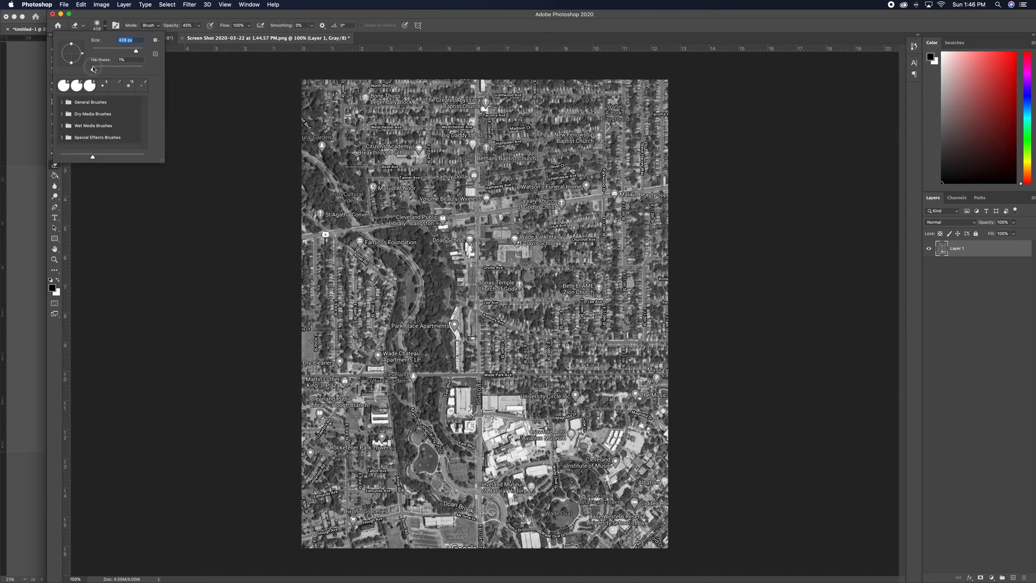
{"action": "left_click", "coordinate": [207, 81]}
{"action": "left_click", "coordinate": [296, 94]}
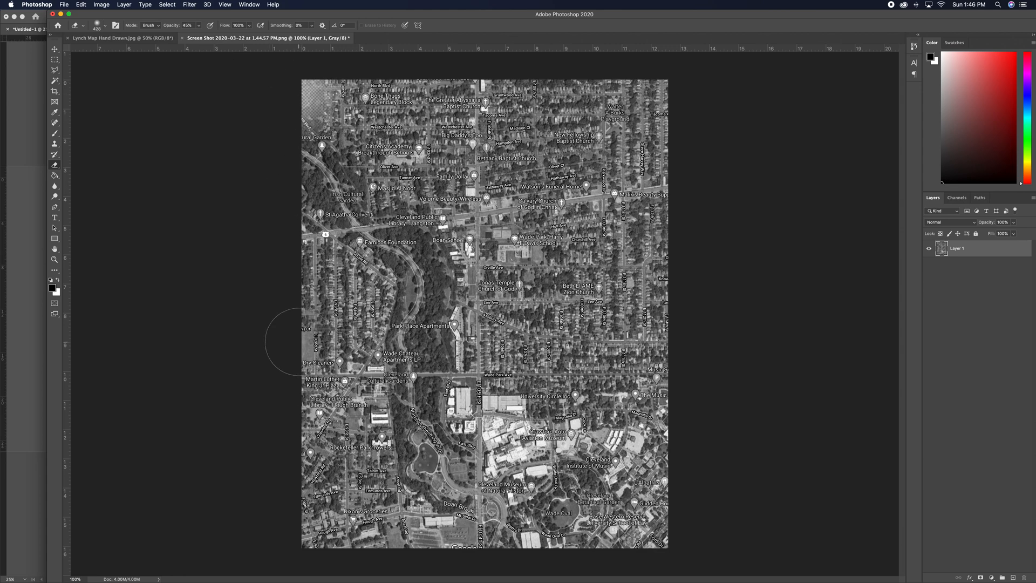
{"action": "left_click", "coordinate": [303, 538], "text": "shift"}
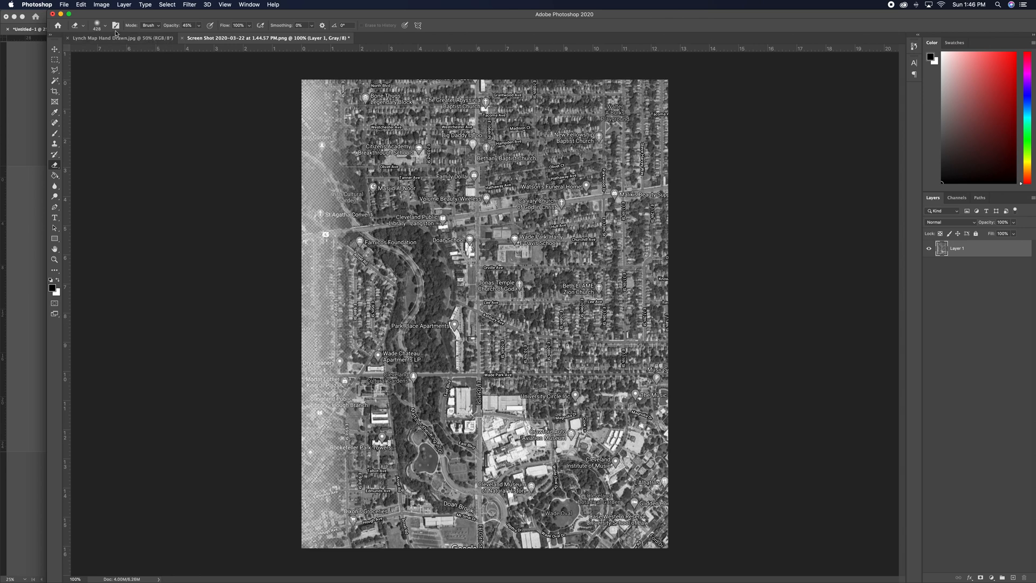
Step: Enlarge the eraser to 1400 px and erase a wider straight fade down the map's left edge
{"action": "left_click", "coordinate": [97, 25]}
{"action": "left_click_drag", "start_coordinate": [138, 51], "coordinate": [140, 51]}
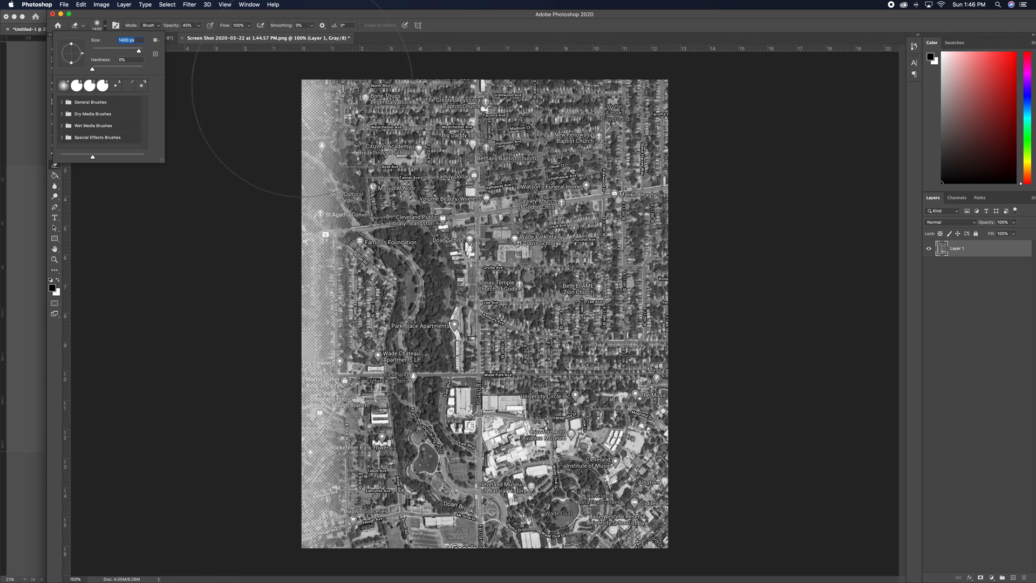
{"action": "left_click", "coordinate": [301, 85]}
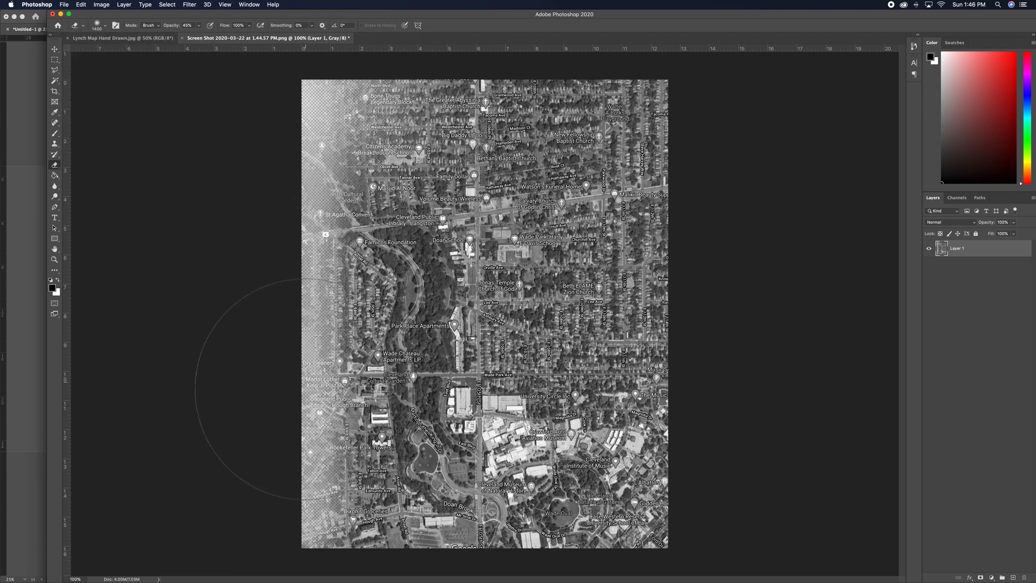
{"action": "left_click", "coordinate": [300, 507], "text": "shift"}
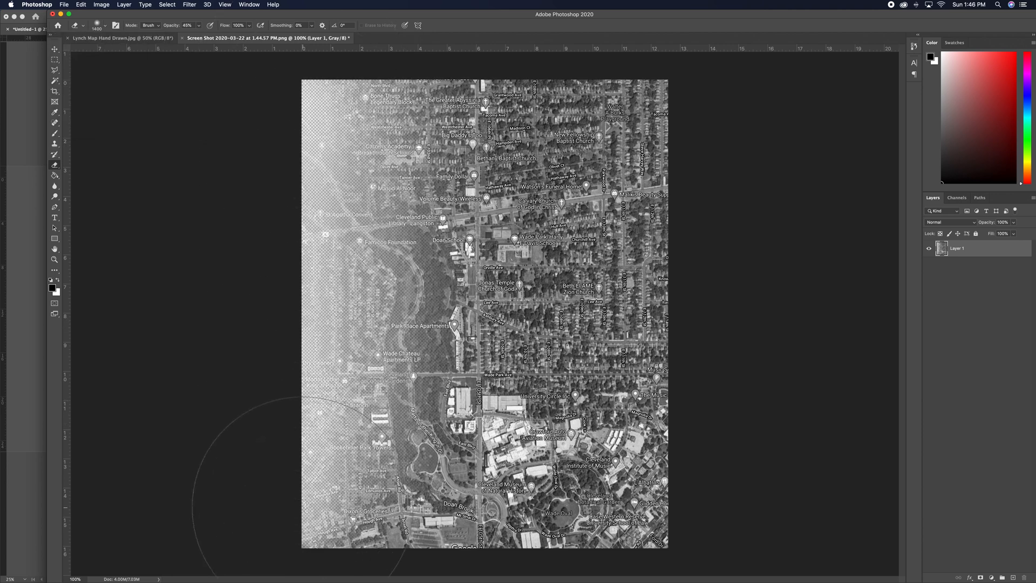
Step: Add a new layer beneath the map layer and fill it with white
{"action": "left_click", "coordinate": [1013, 578]}
{"action": "left_click_drag", "start_coordinate": [980, 253], "coordinate": [980, 297]}
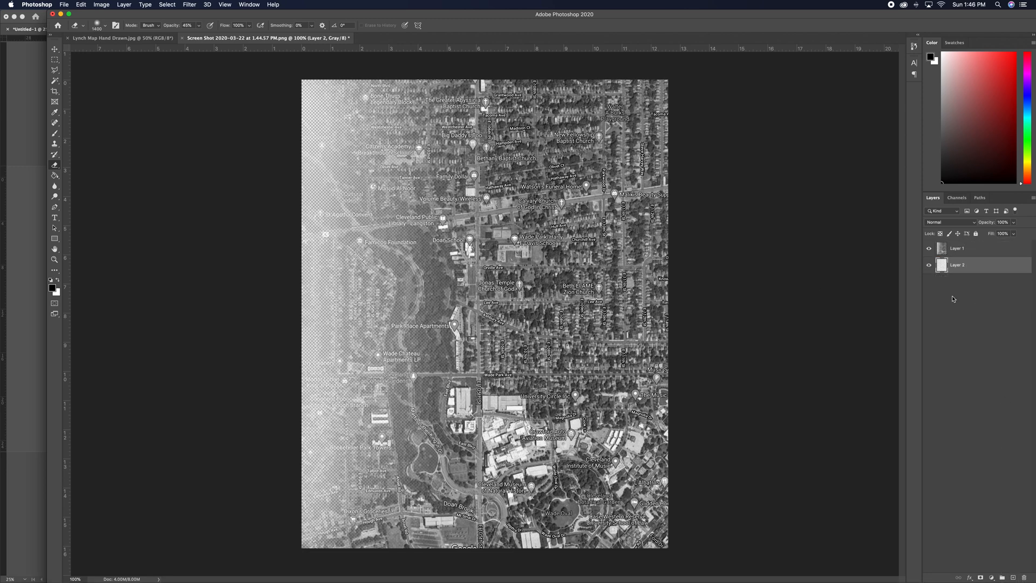
{"action": "left_click", "coordinate": [59, 281]}
{"action": "left_click", "coordinate": [54, 175]}
{"action": "left_click", "coordinate": [356, 235]}
{"action": "left_click", "coordinate": [500, 236]}
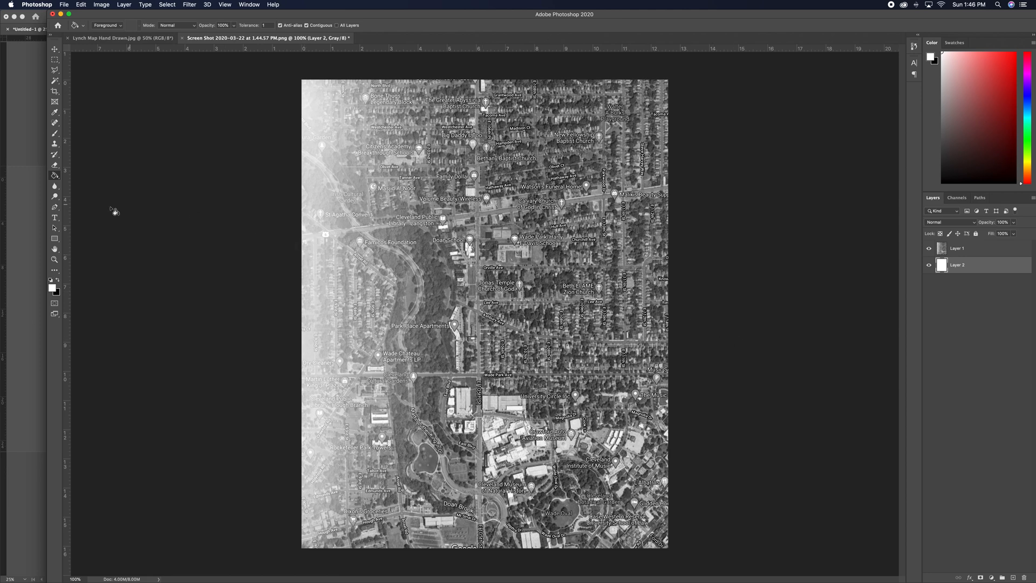
Step: Erase the map layer with repeated straight passes down its left edge to strengthen the fade to white
{"action": "left_click", "coordinate": [56, 167]}
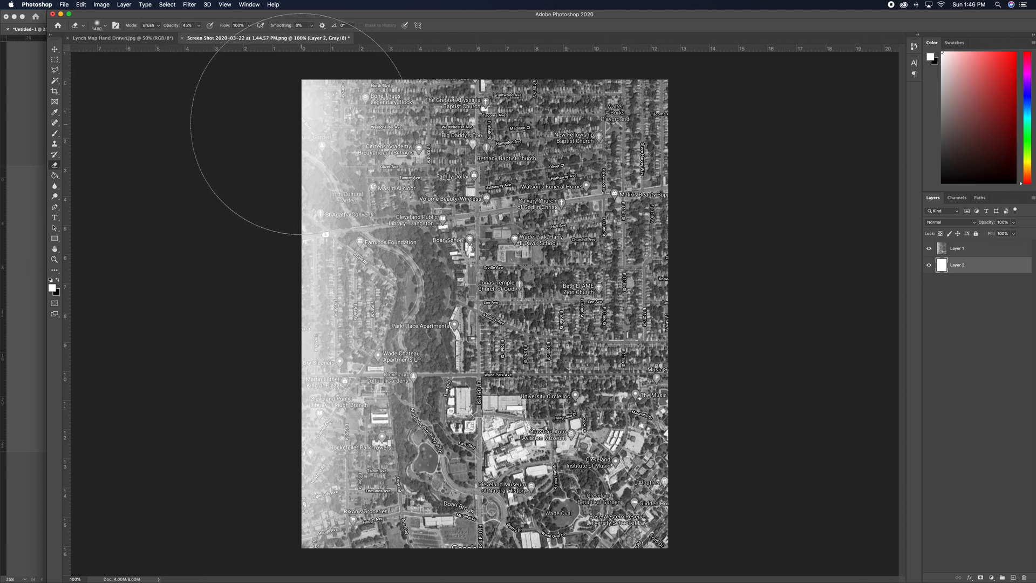
{"action": "left_click", "coordinate": [298, 120]}
{"action": "key", "text": "super+z"}
{"action": "left_click", "coordinate": [958, 249]}
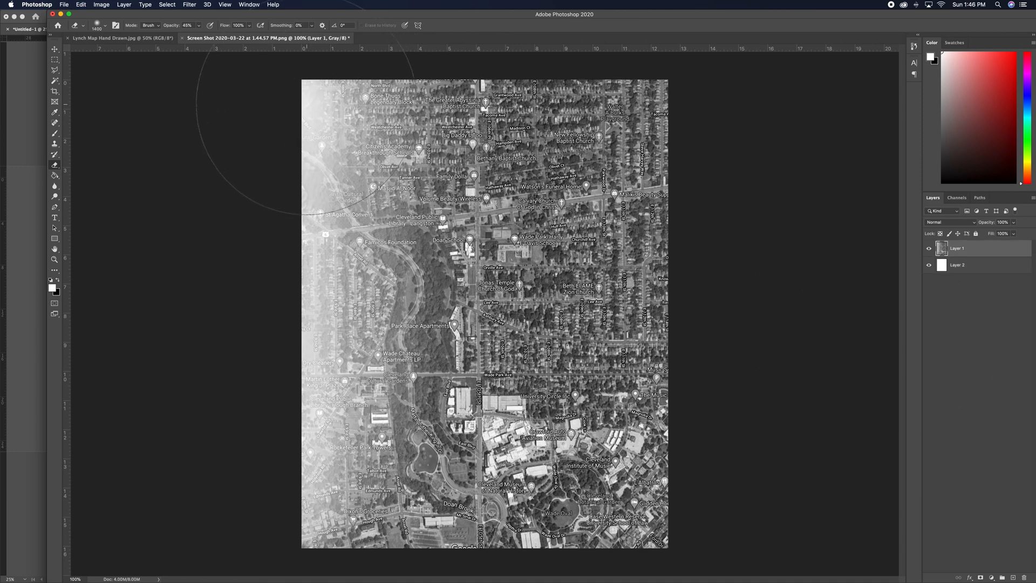
{"action": "left_click", "coordinate": [301, 116]}
{"action": "left_click", "coordinate": [303, 522], "text": "shift"}
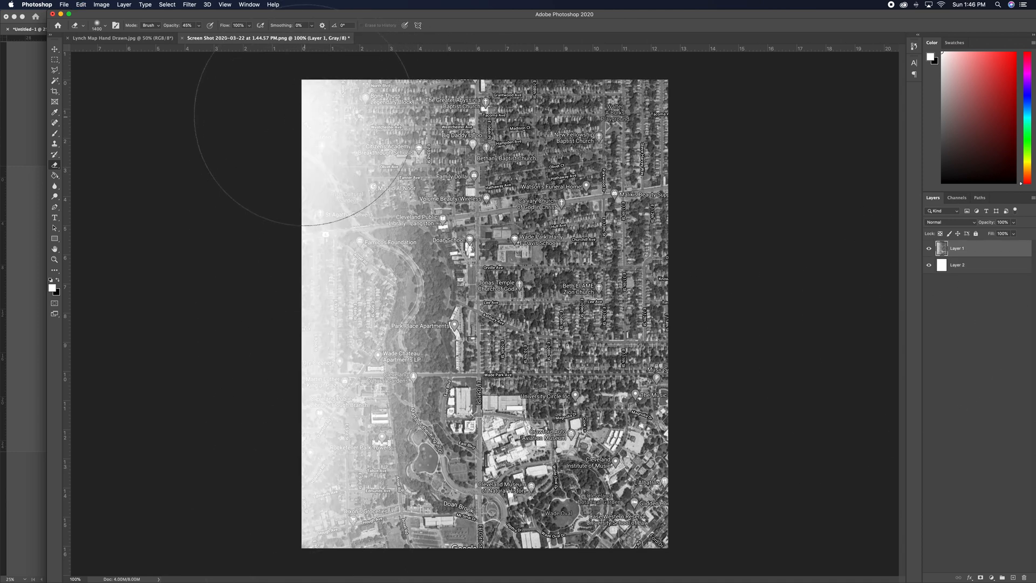
{"action": "left_click", "coordinate": [305, 103], "text": "shift"}
{"action": "left_click", "coordinate": [305, 513], "text": "shift"}
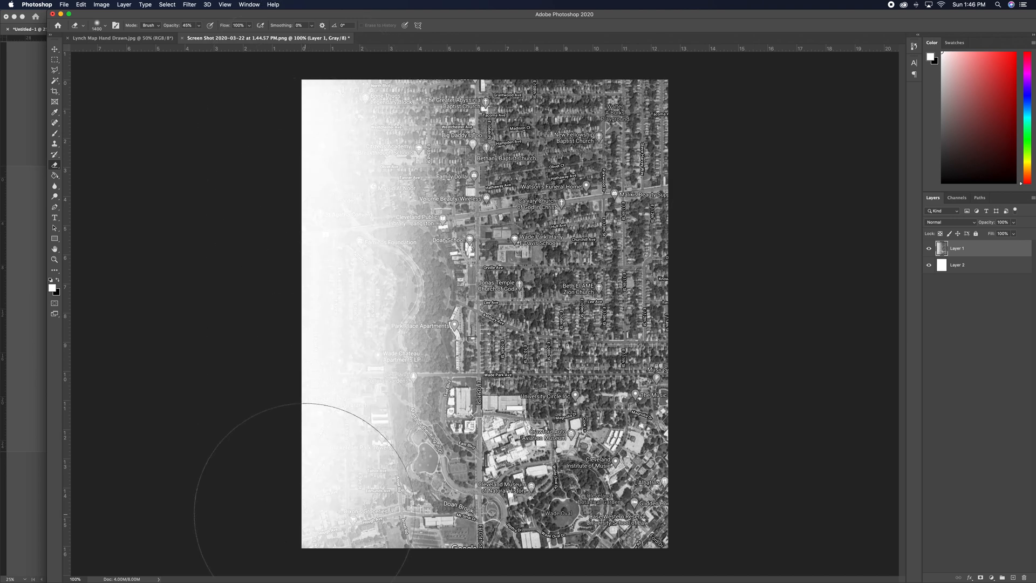
Step: Flatten the faded map and its white backing layer into a single image
{"action": "left_click", "coordinate": [55, 49]}
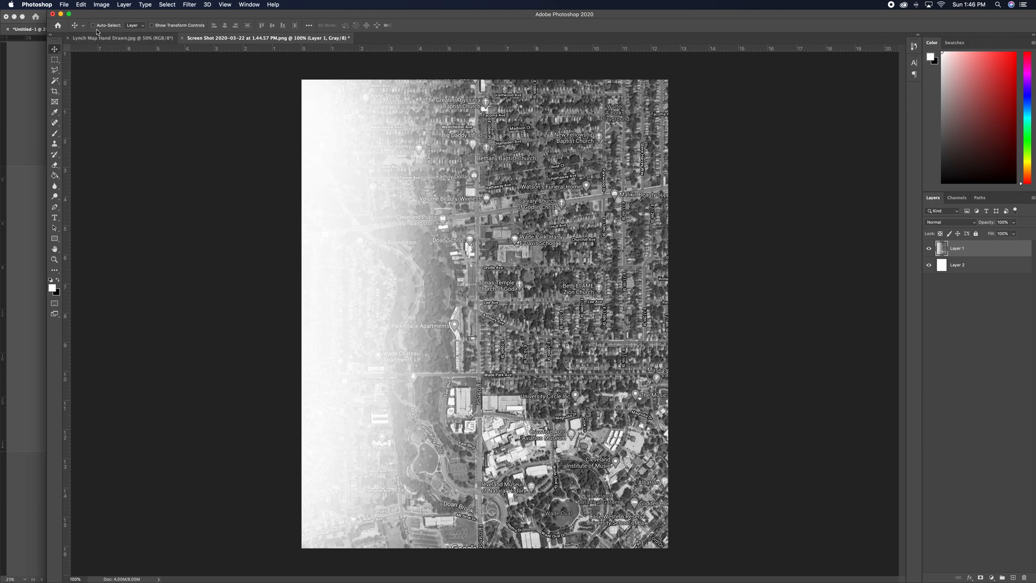
{"action": "left_click", "coordinate": [124, 5]}
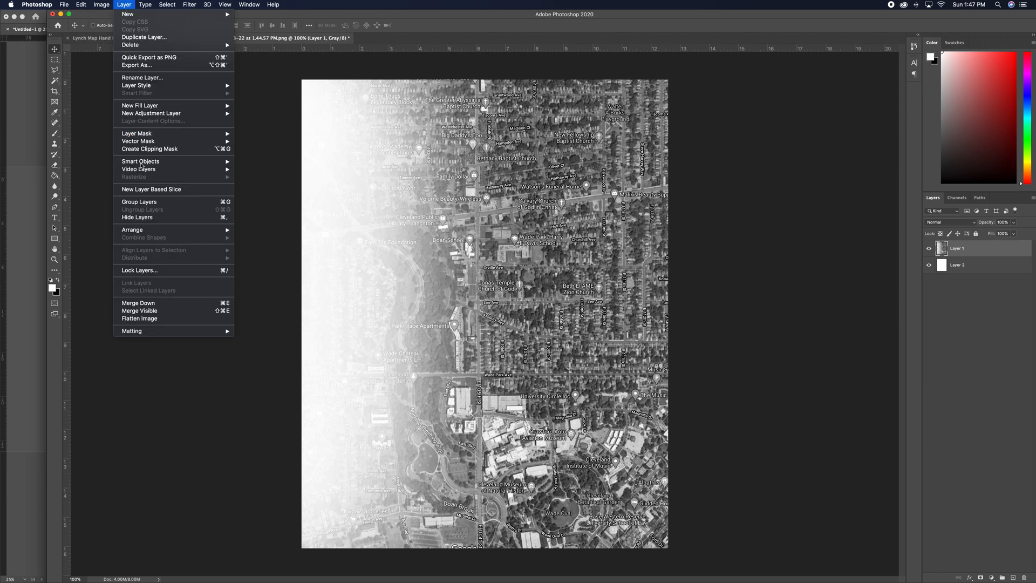
{"action": "left_click", "coordinate": [148, 319]}
Step: Save the image on the computer as a PNG named LOCATION MAP in the Neighborhood Analysis Midterm folder
{"action": "left_click", "coordinate": [64, 5]}
{"action": "mouse_move", "coordinate": [116, 129]}
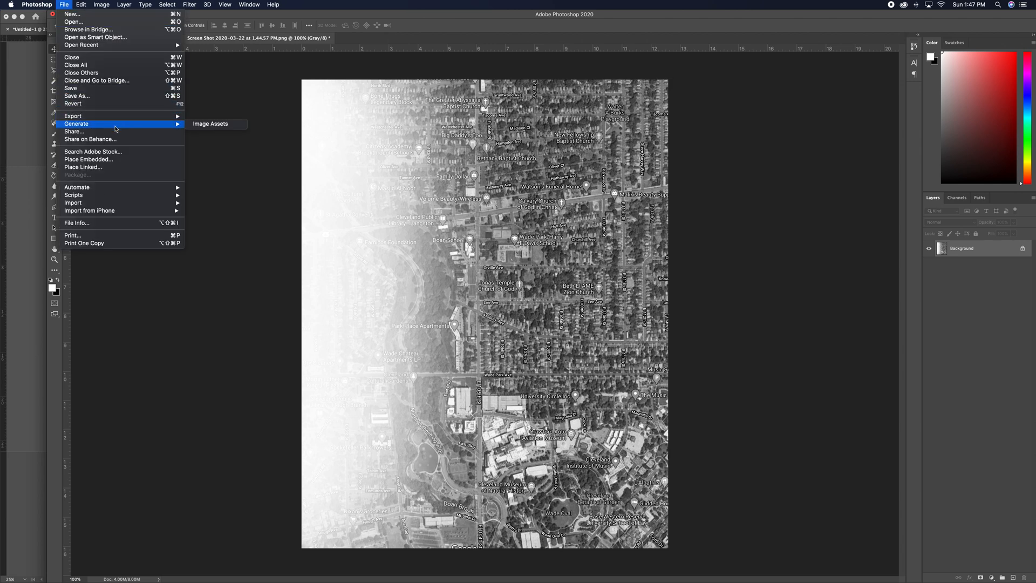
{"action": "left_click", "coordinate": [108, 96]}
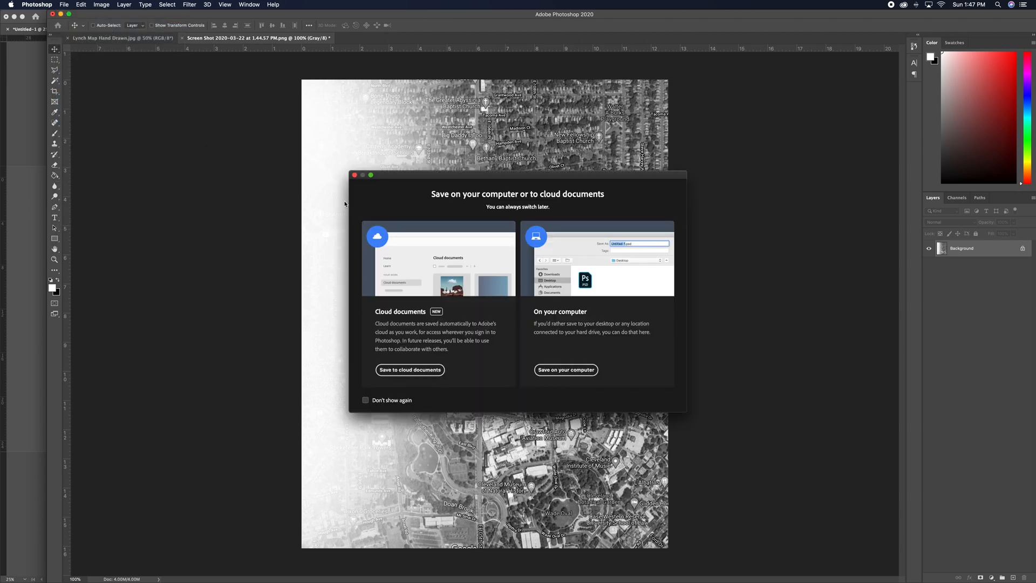
{"action": "left_click", "coordinate": [559, 371]}
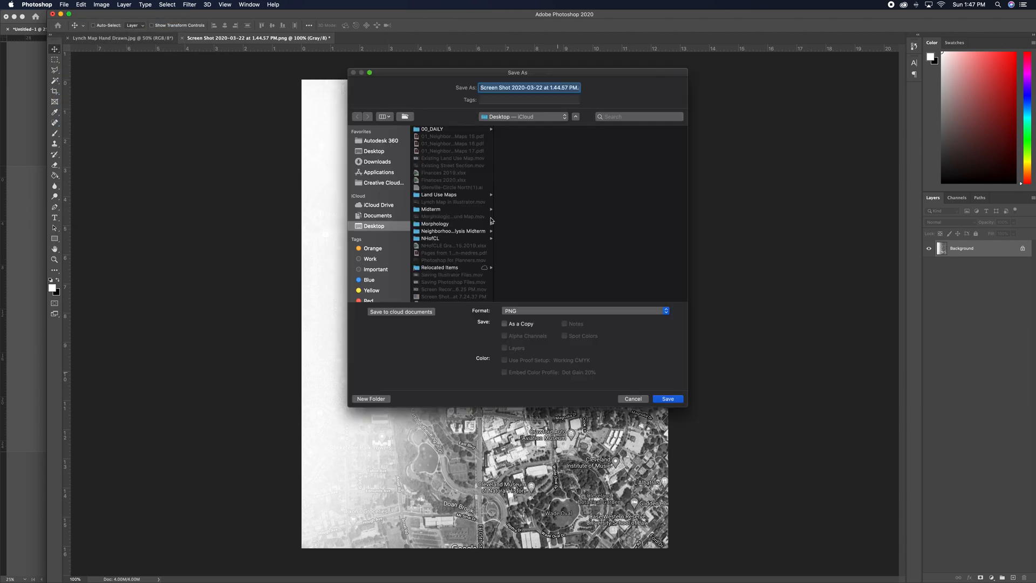
{"action": "left_click", "coordinate": [456, 231]}
{"action": "left_click", "coordinate": [528, 90]}
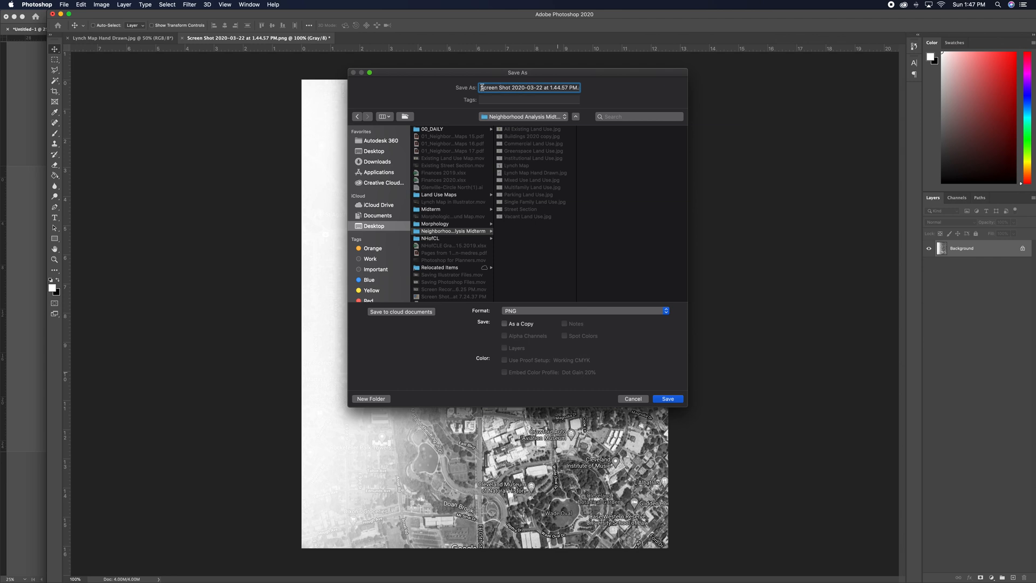
{"action": "type", "text": "LOCATION MAP"}
{"action": "left_click", "coordinate": [670, 401]}
{"action": "left_click", "coordinate": [563, 281]}
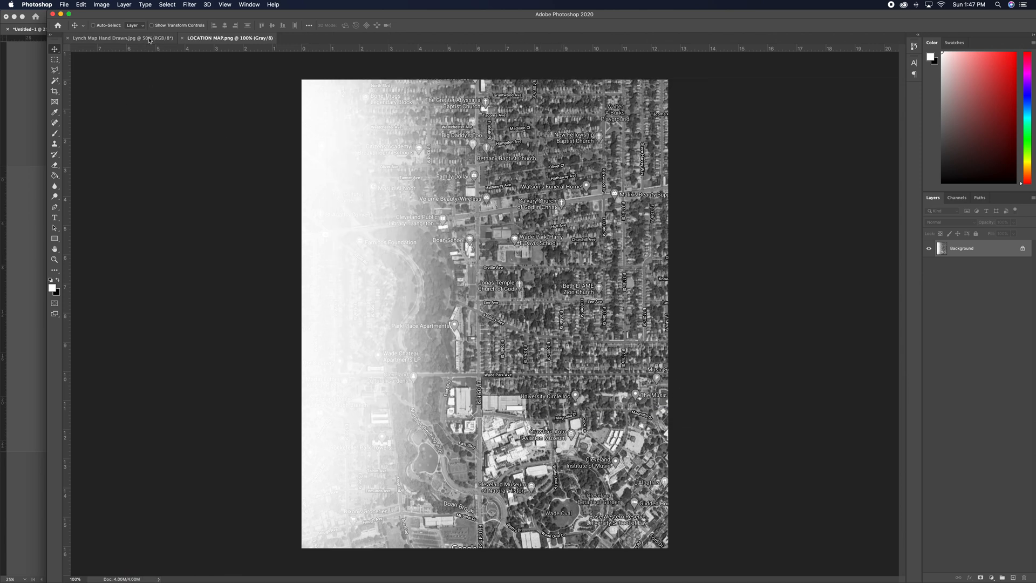
Step: Switch to InDesign and place LOCATION MAP.png over the third column, sized from just below the green header to the page's bottom edge
{"action": "key", "text": "super+Tab"}
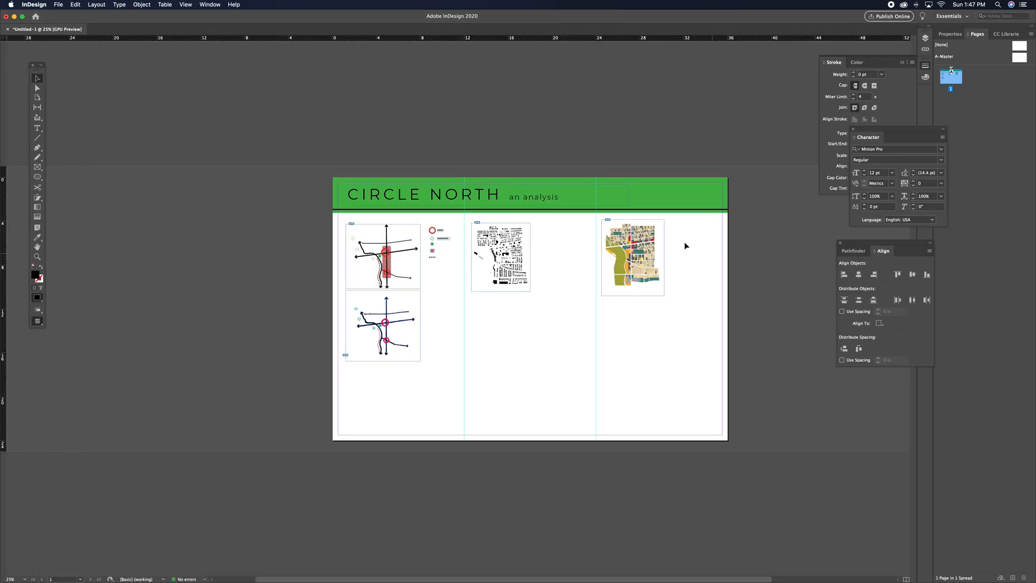
{"action": "left_click", "coordinate": [58, 5]}
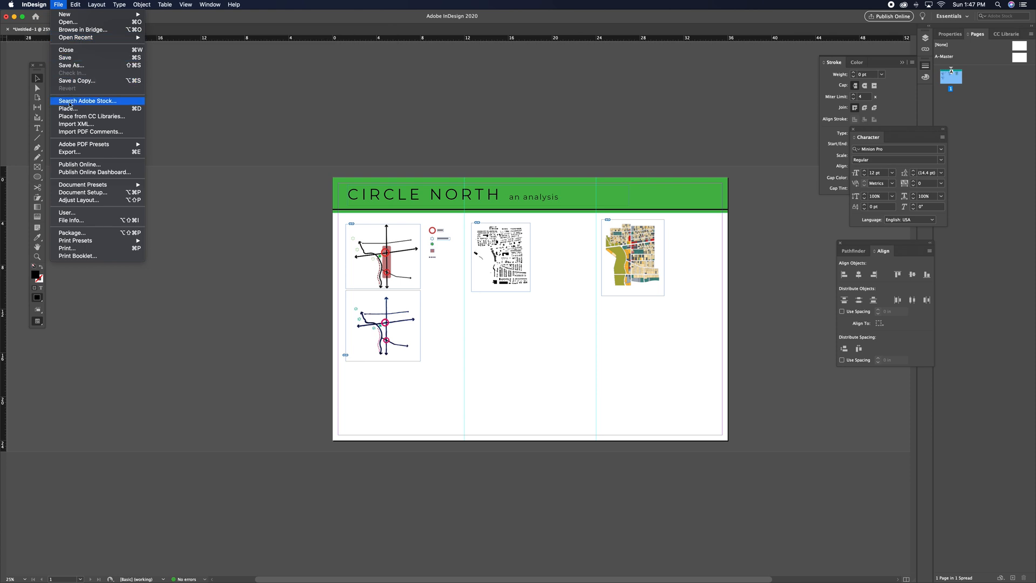
{"action": "left_click", "coordinate": [107, 112]}
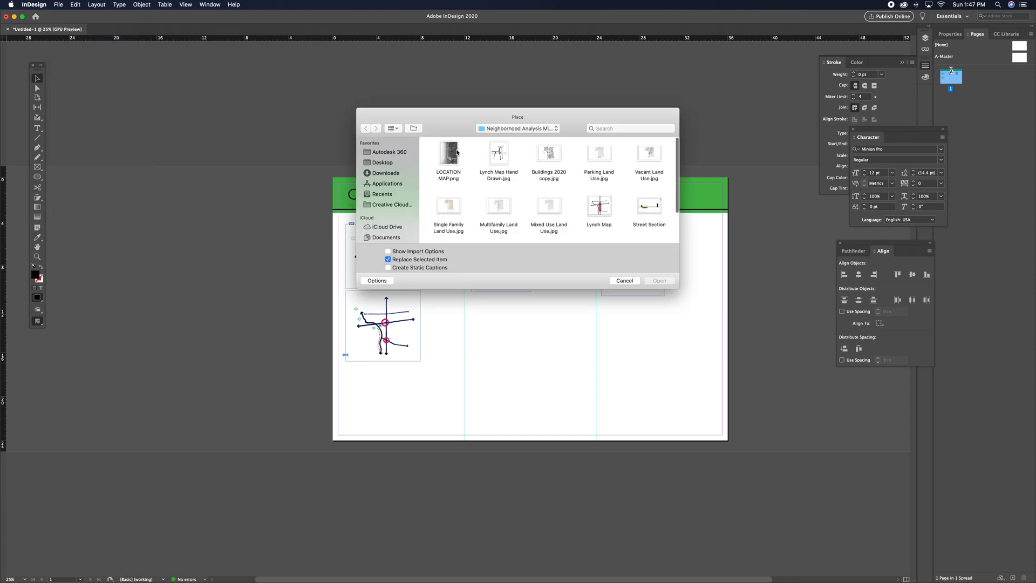
{"action": "left_click", "coordinate": [451, 153]}
{"action": "left_click", "coordinate": [659, 281]}
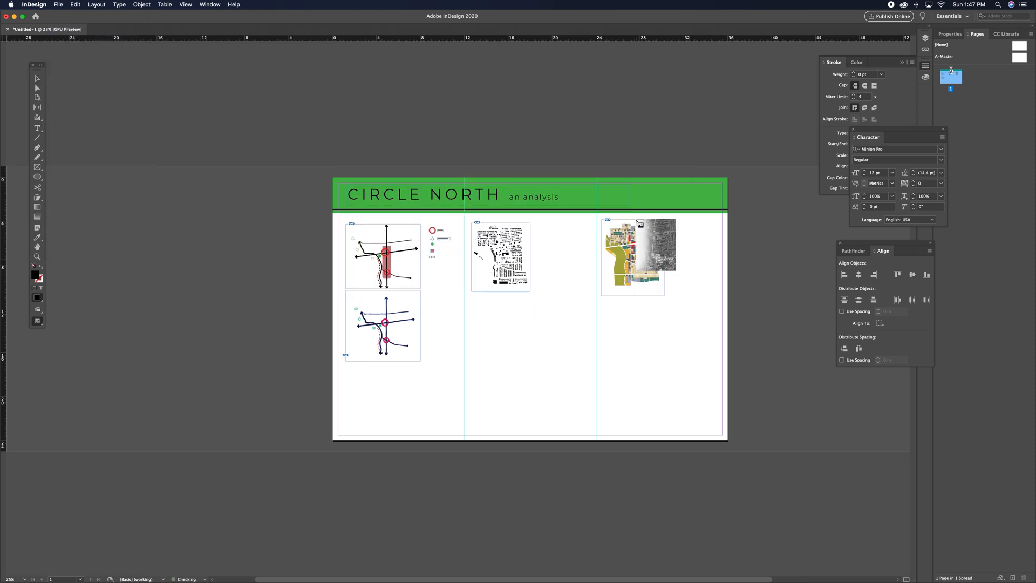
{"action": "left_click_drag", "start_coordinate": [635, 217], "coordinate": [687, 442]}
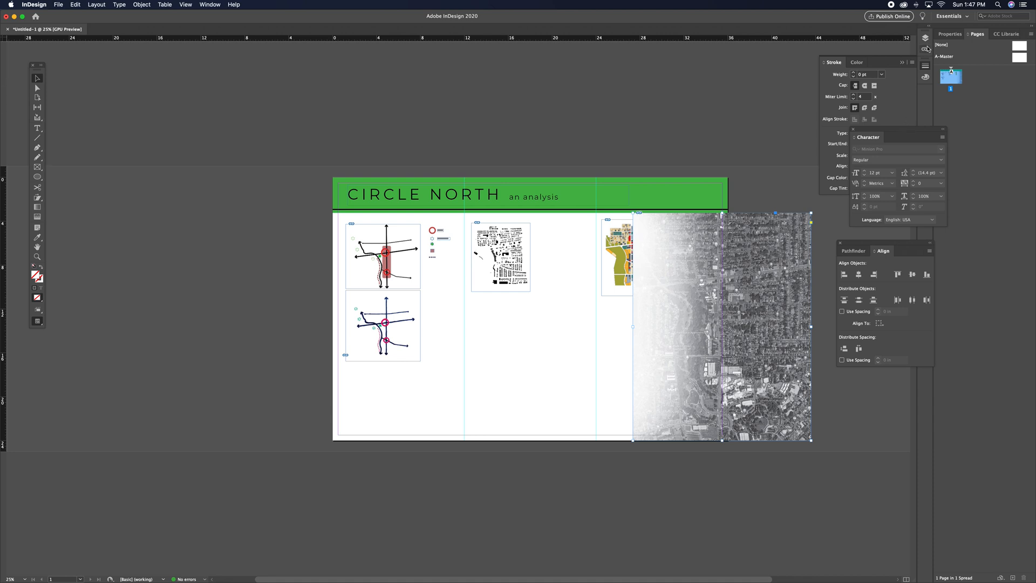
Step: Move LOCATION MAP.png to the bottom of Layer 1's stacking order, behind the land use map and header
{"action": "left_click", "coordinate": [209, 5]}
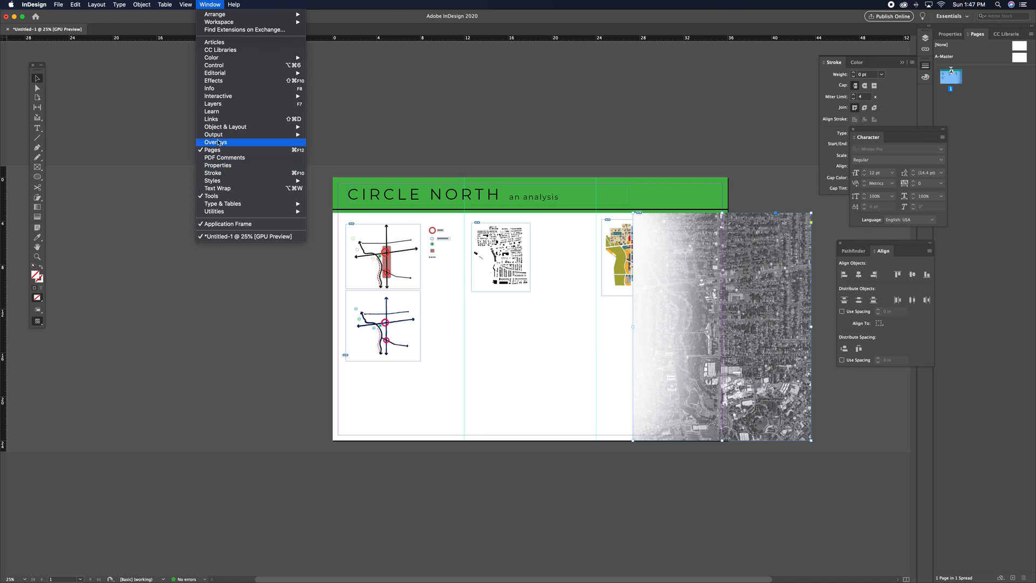
{"action": "left_click", "coordinate": [213, 104]}
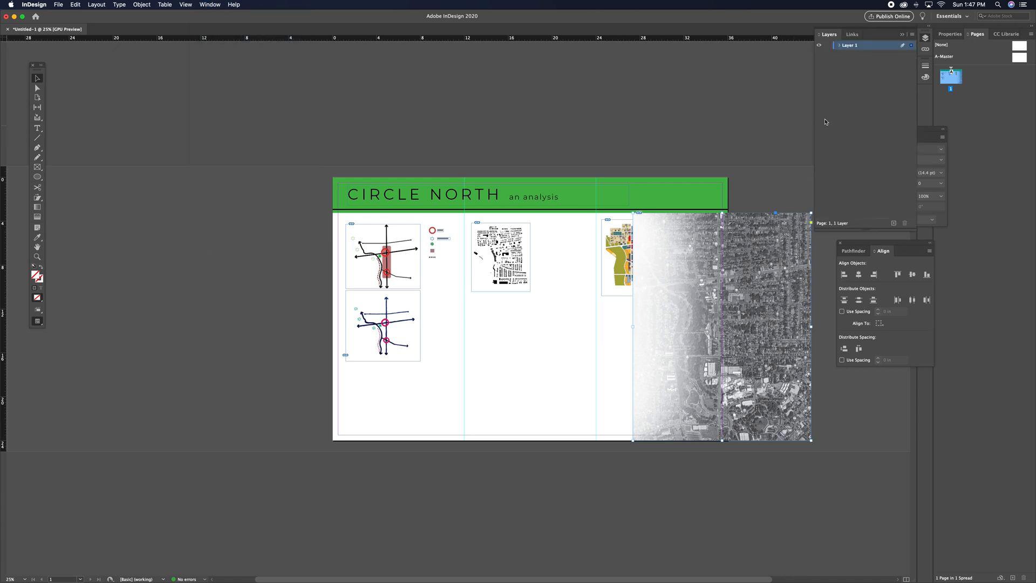
{"action": "left_click", "coordinate": [840, 46]}
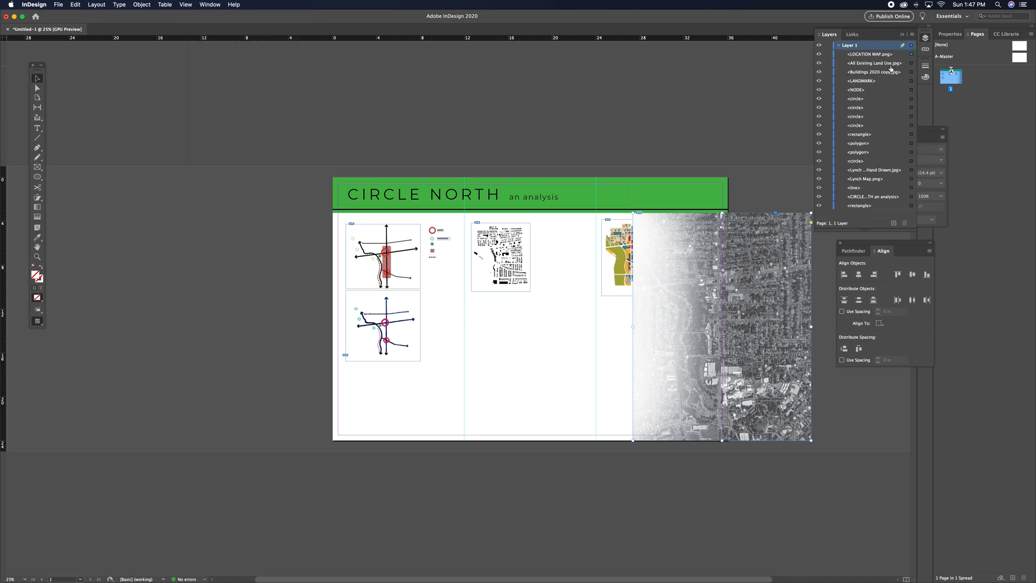
{"action": "left_click_drag", "start_coordinate": [884, 55], "coordinate": [878, 216]}
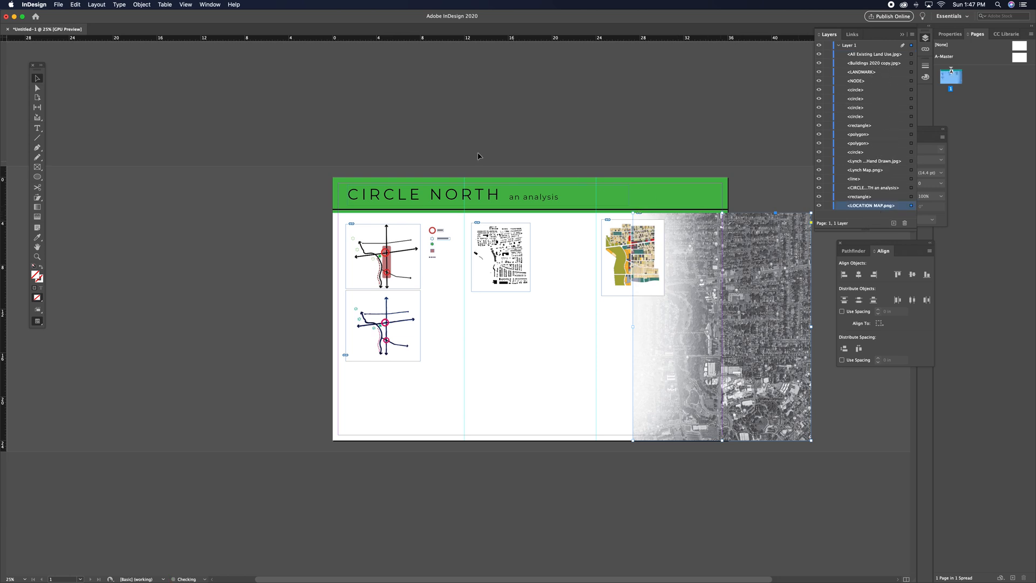
{"action": "left_click", "coordinate": [605, 384]}
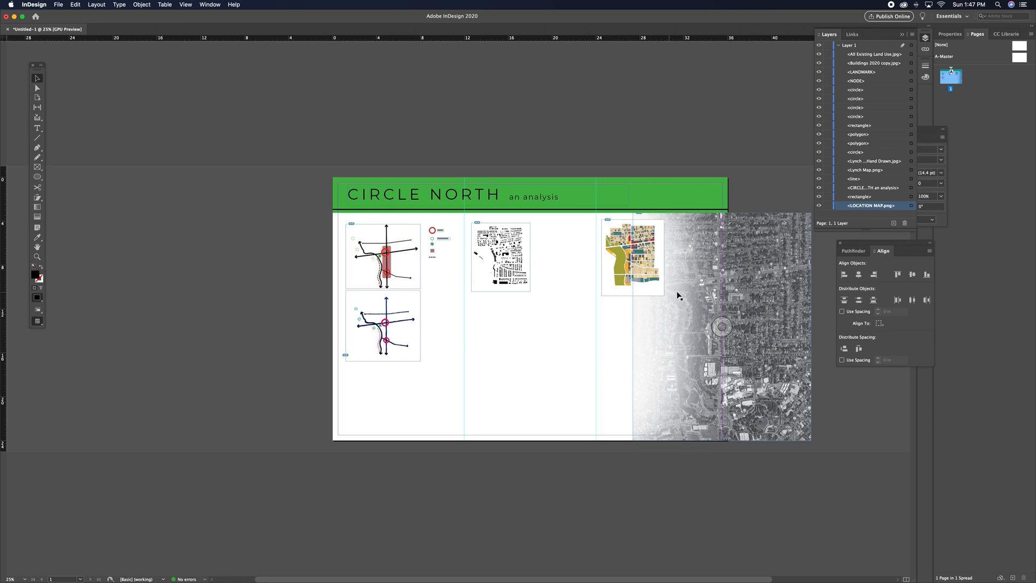
Step: Shift the location map left so its faded edge sits nearer the third column's guide, then deselect it
{"action": "left_click_drag", "start_coordinate": [674, 315], "coordinate": [666, 316]}
{"action": "left_click_drag", "start_coordinate": [759, 328], "coordinate": [736, 329]}
{"action": "left_click", "coordinate": [575, 338]}
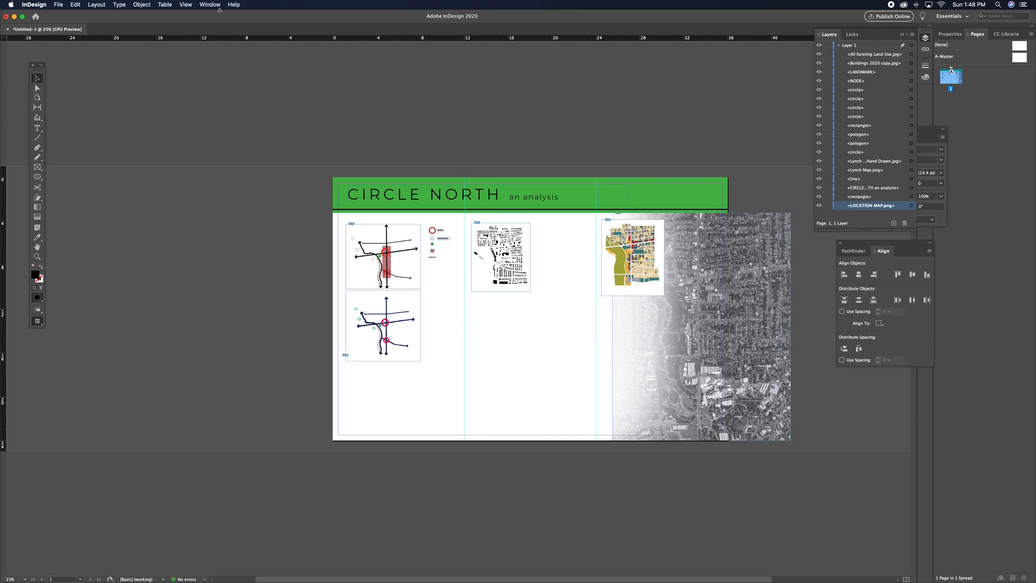
Step: Turn on Overprint Preview for the board and enlarge the view of the Lynch maps to 75%
{"action": "left_click", "coordinate": [185, 5]}
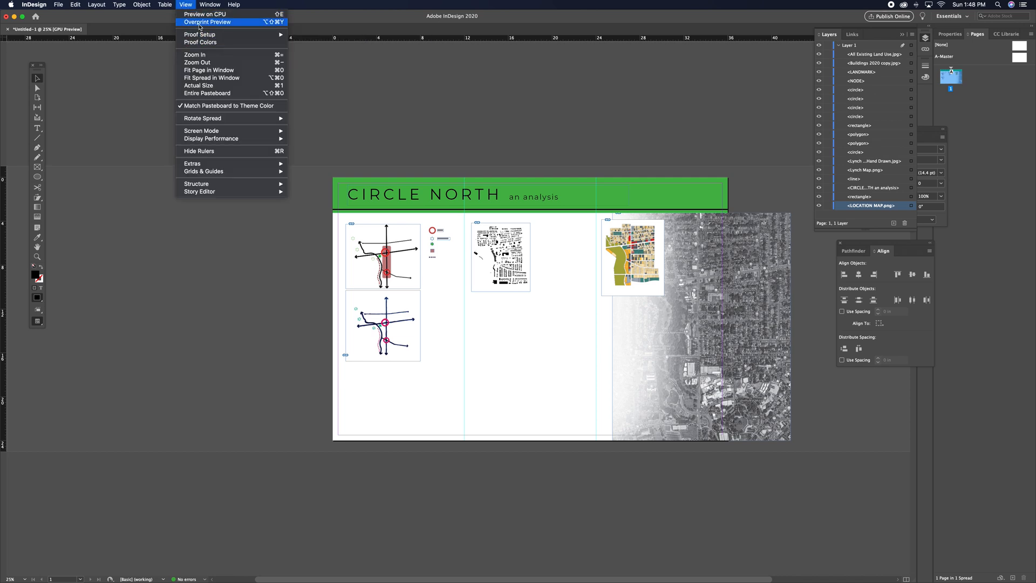
{"action": "left_click", "coordinate": [199, 24]}
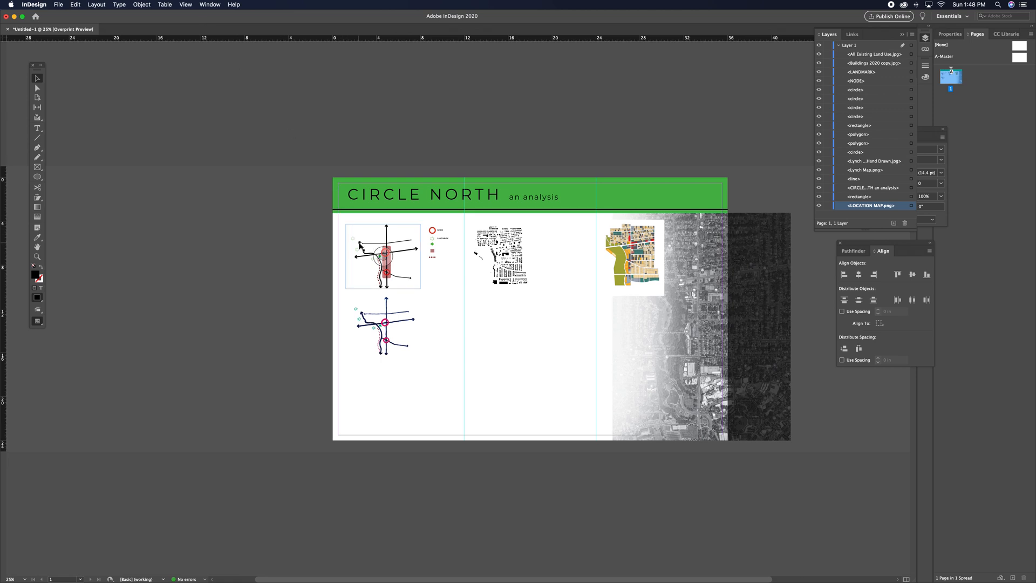
{"action": "key", "text": "super+equal"}
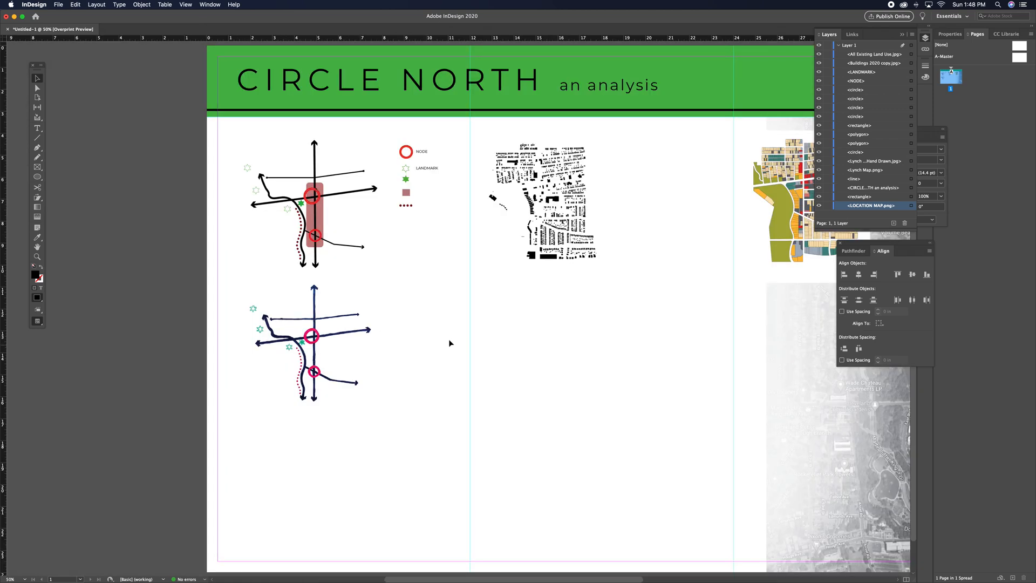
{"action": "key", "text": "super+equal"}
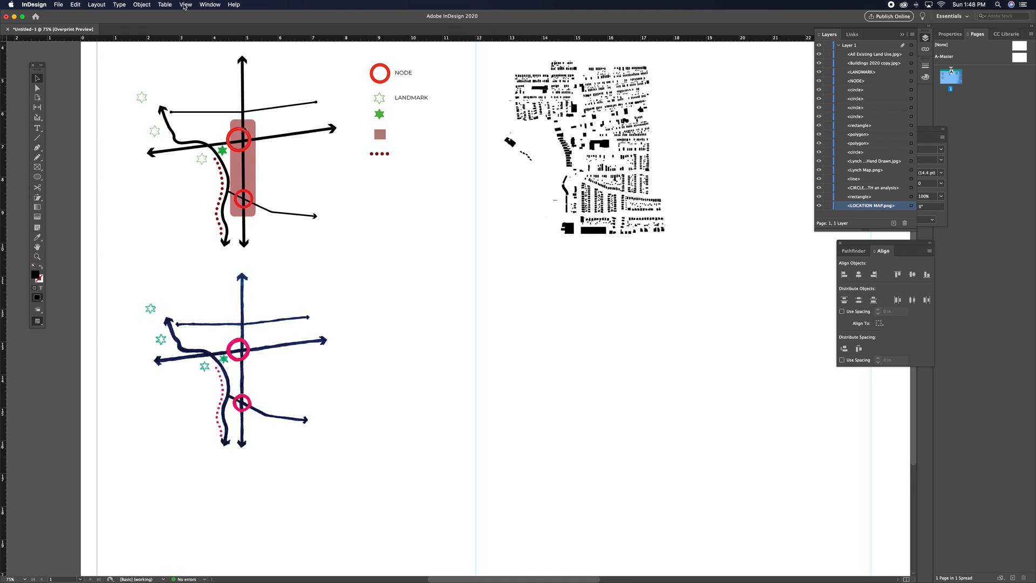
Step: Turn Overprint Preview off and back on to compare how the Lynch maps display
{"action": "left_click", "coordinate": [184, 6]}
{"action": "left_click", "coordinate": [296, 64]}
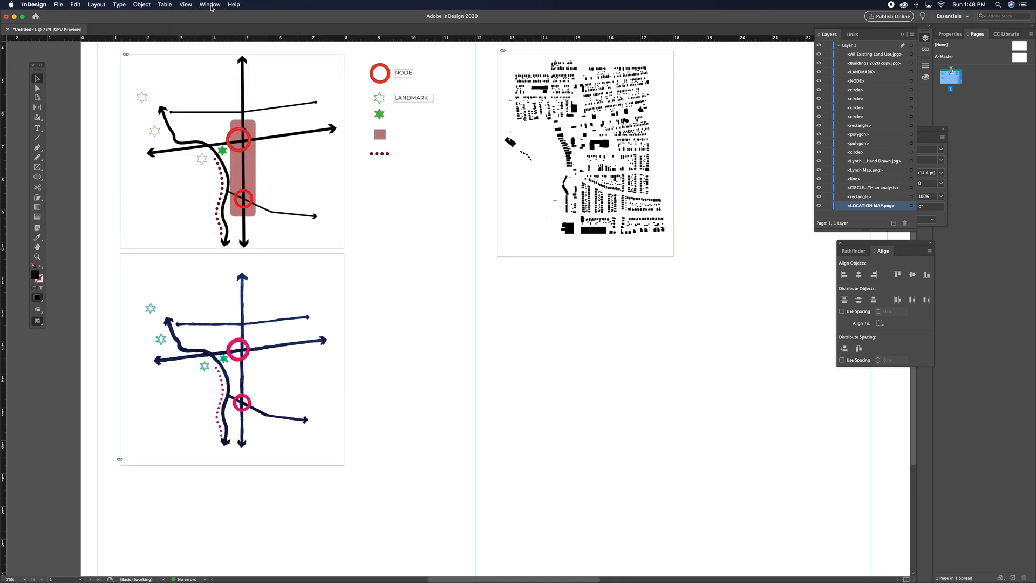
{"action": "left_click", "coordinate": [185, 5]}
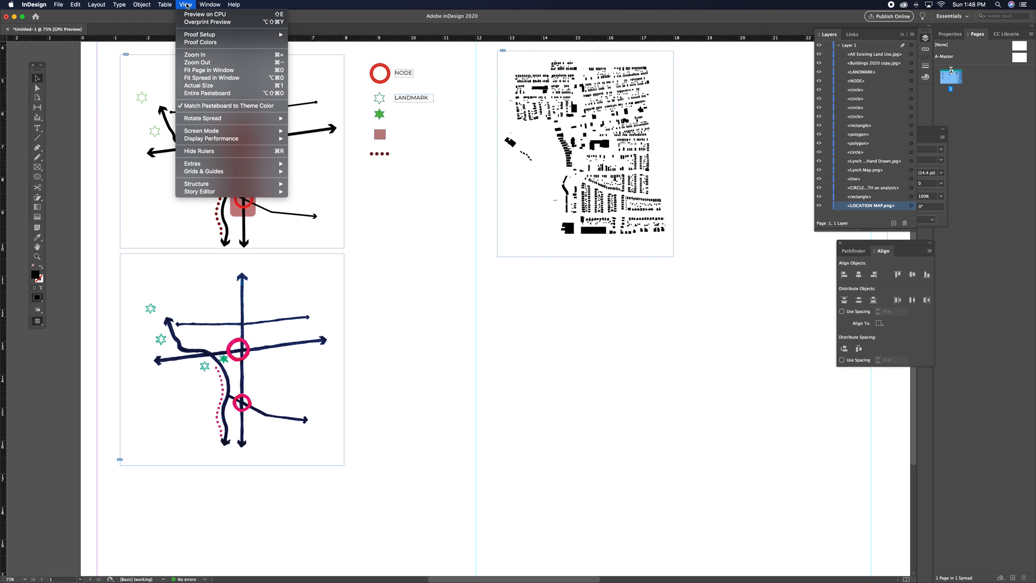
{"action": "left_click", "coordinate": [379, 182]}
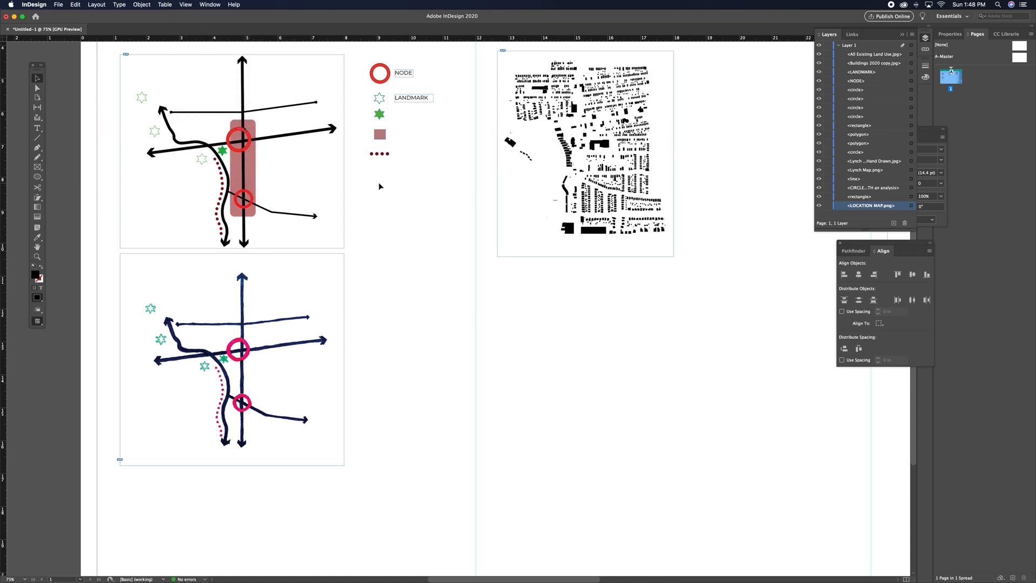
{"action": "left_click", "coordinate": [185, 6]}
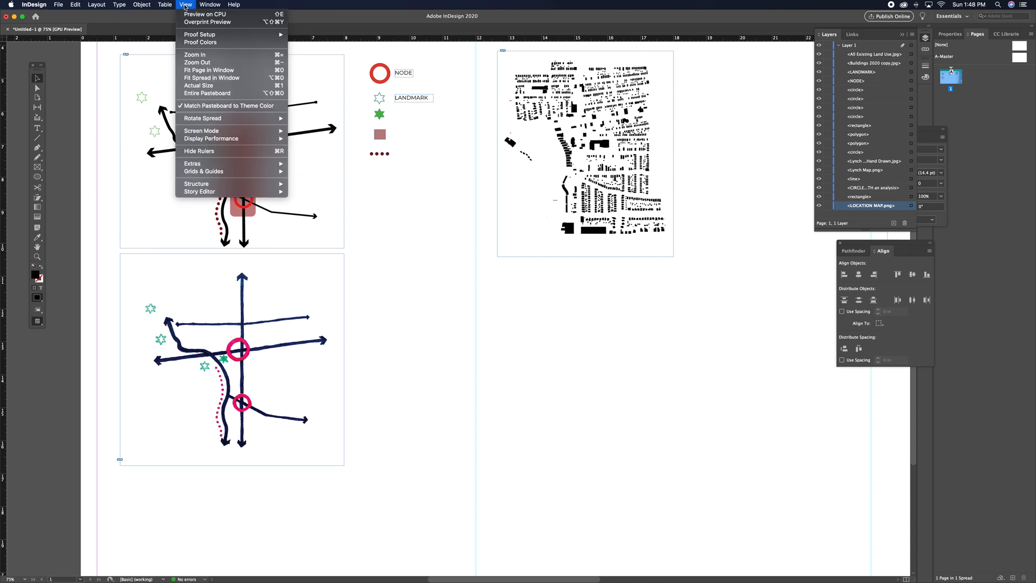
{"action": "left_click", "coordinate": [219, 22]}
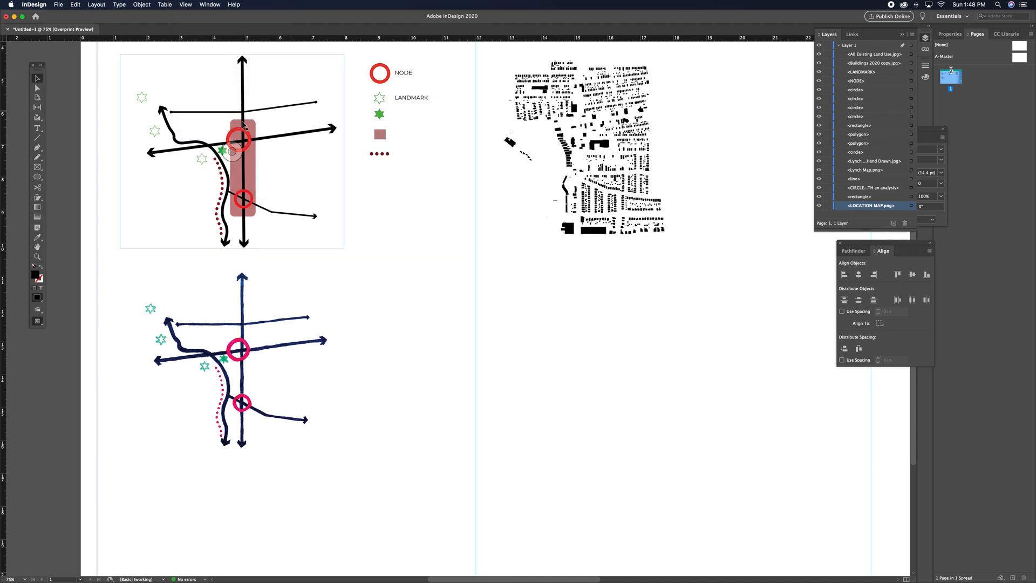
{"action": "left_click", "coordinate": [187, 5]}
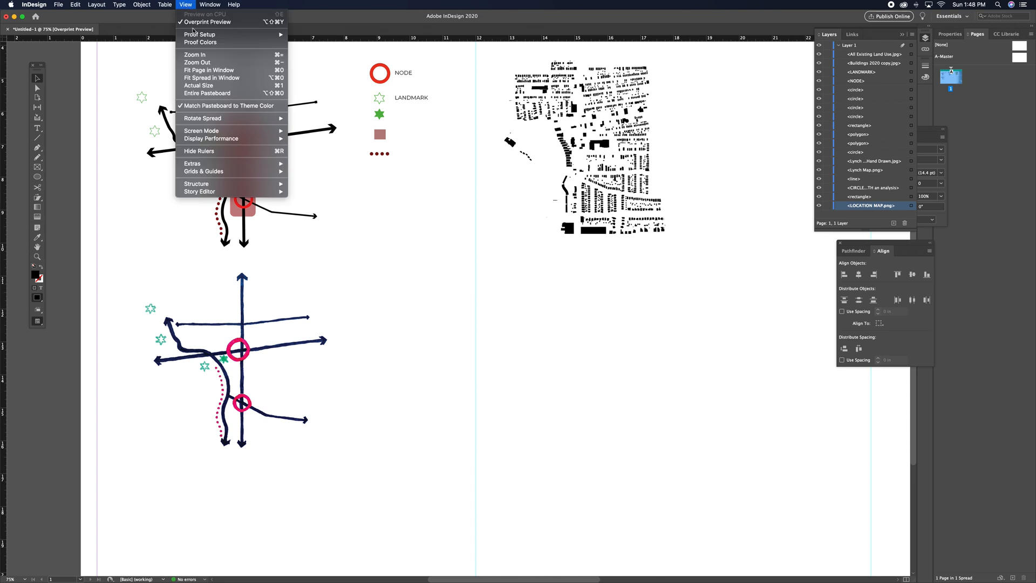
{"action": "left_click", "coordinate": [538, 404]}
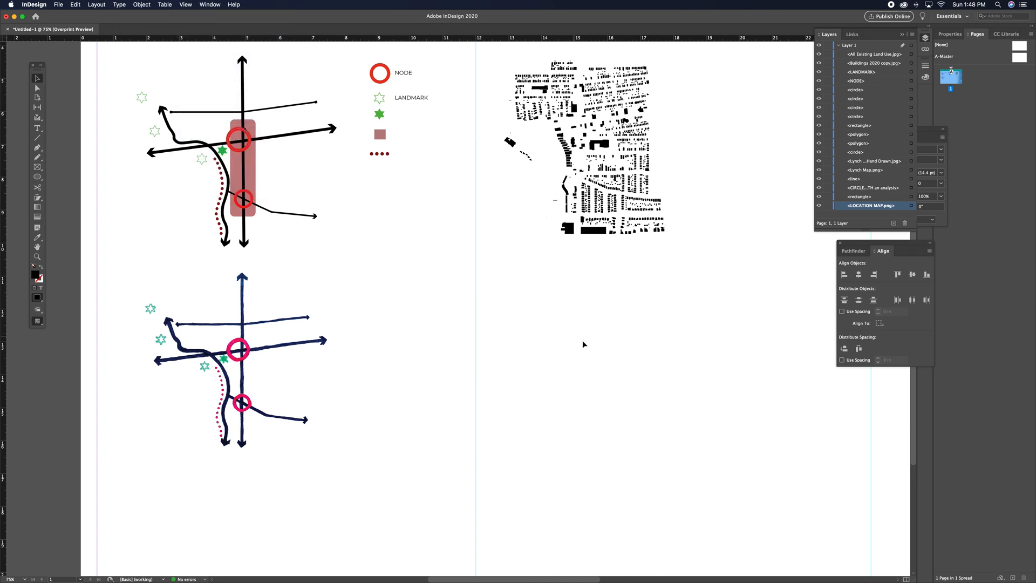
Step: Examine the location map's faded left edge and its overlap with the land use map's white background
{"action": "scroll", "coordinate": [455, 354], "scroll_direction": "right", "scroll_amount": 5}
{"action": "scroll", "coordinate": [498, 351], "scroll_direction": "right", "scroll_amount": 4}
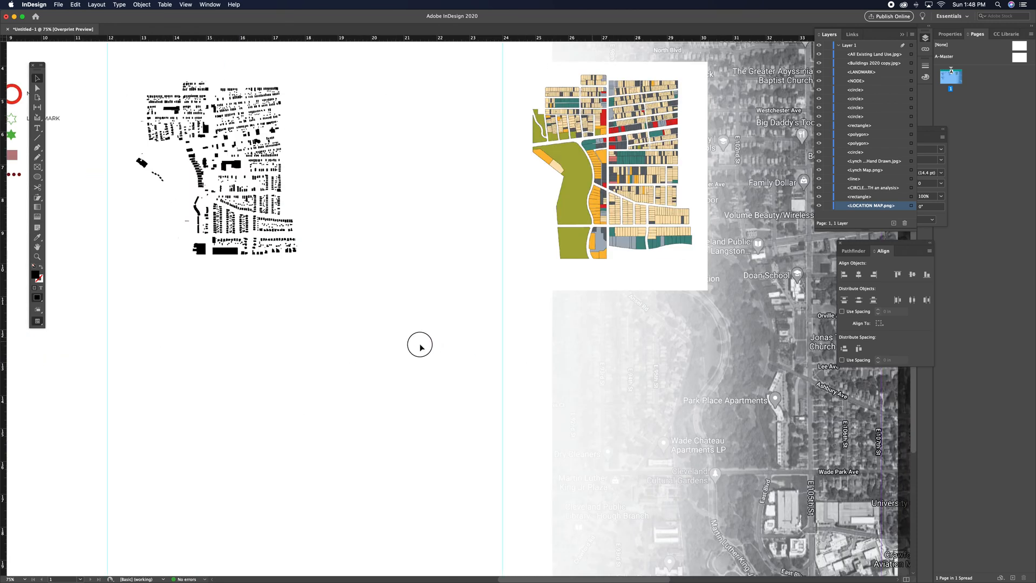
{"action": "scroll", "coordinate": [416, 328], "scroll_direction": "down", "scroll_amount": 5}
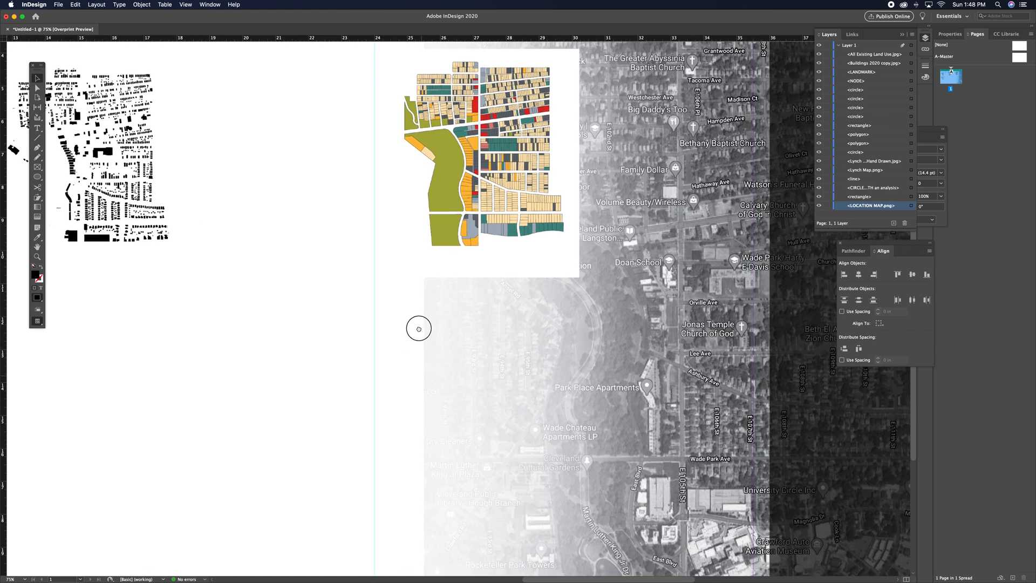
{"action": "left_click", "coordinate": [424, 288]}
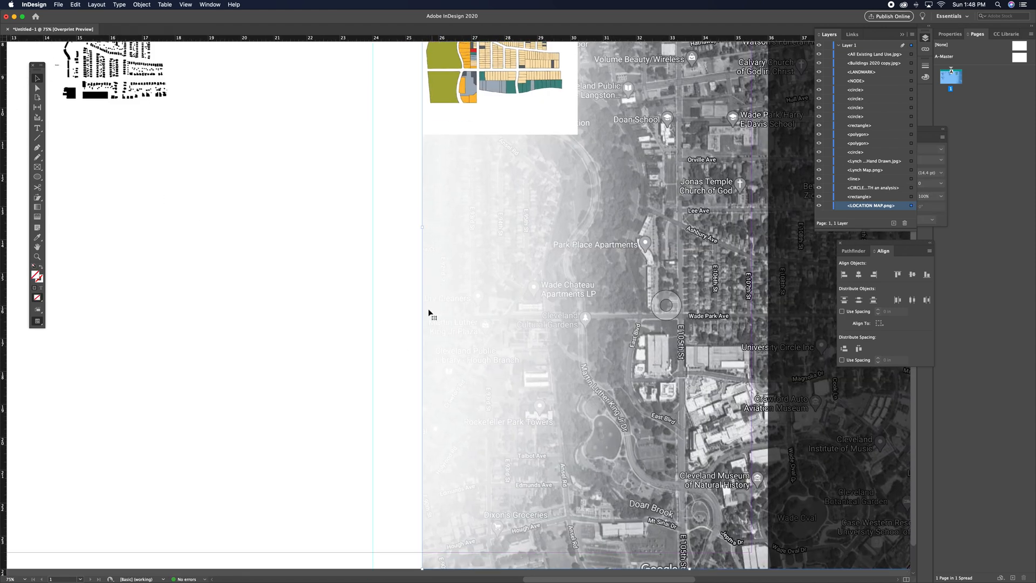
{"action": "scroll", "coordinate": [449, 458], "scroll_direction": "up", "scroll_amount": 2}
{"action": "scroll", "coordinate": [448, 458], "scroll_direction": "up", "scroll_amount": 4}
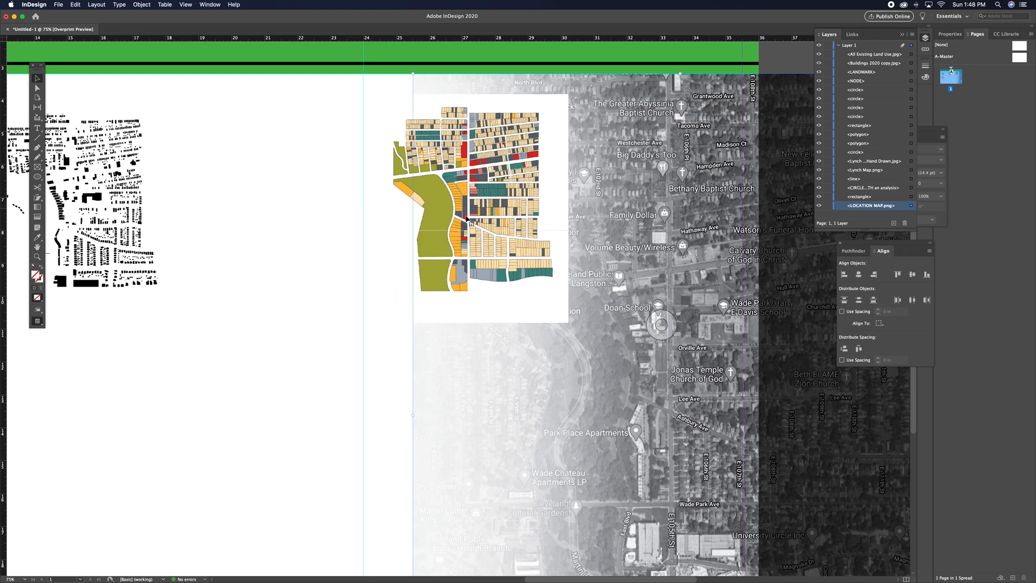
Step: Switch to Photoshop and open All Existing Land Use.jpg from the Neighborhood Analysis Midterm folder
{"action": "mouse_move", "coordinate": [517, 577]}
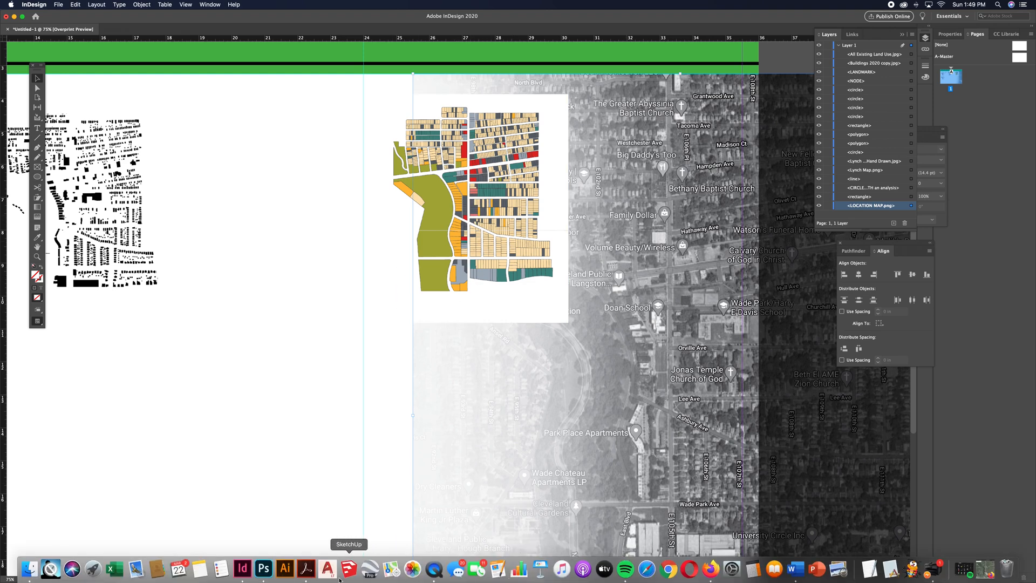
{"action": "left_click", "coordinate": [274, 568]}
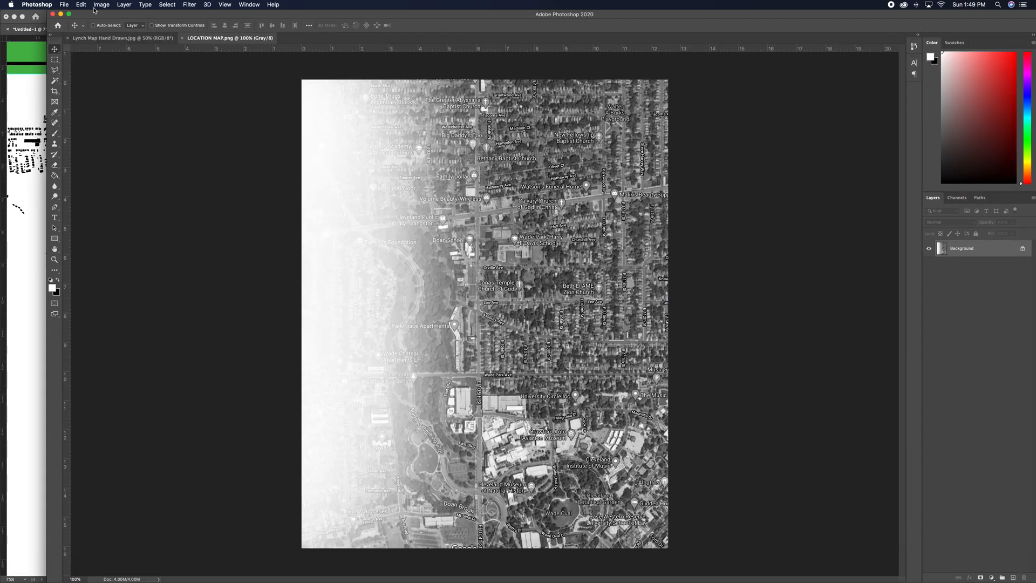
{"action": "left_click", "coordinate": [64, 4]}
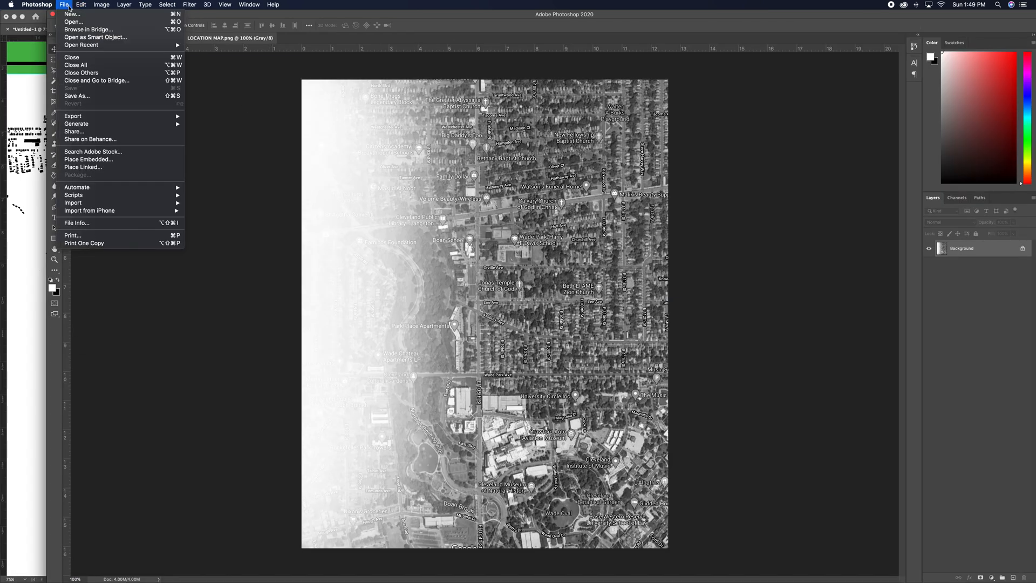
{"action": "left_click", "coordinate": [70, 23]}
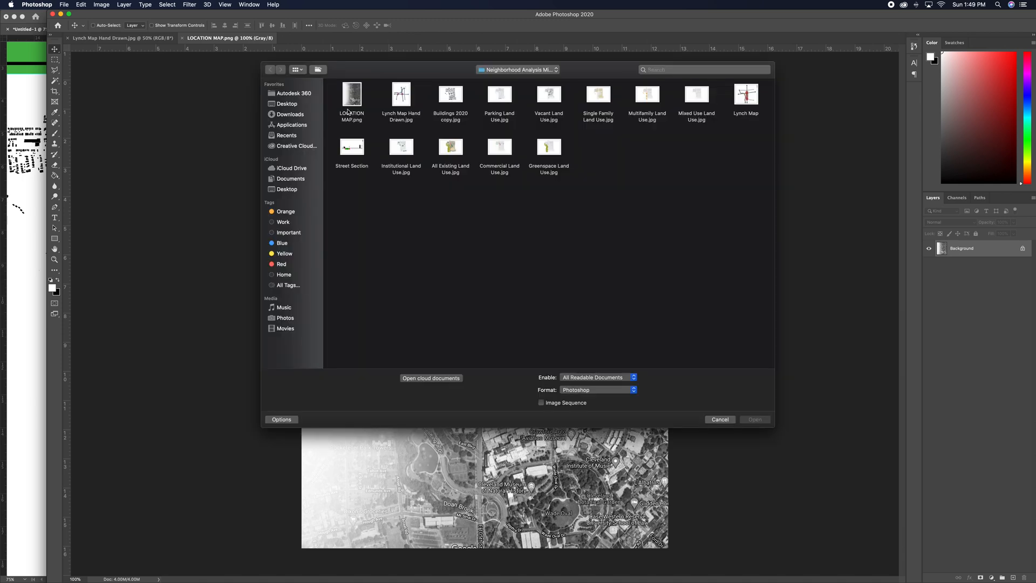
{"action": "left_click", "coordinate": [448, 150]}
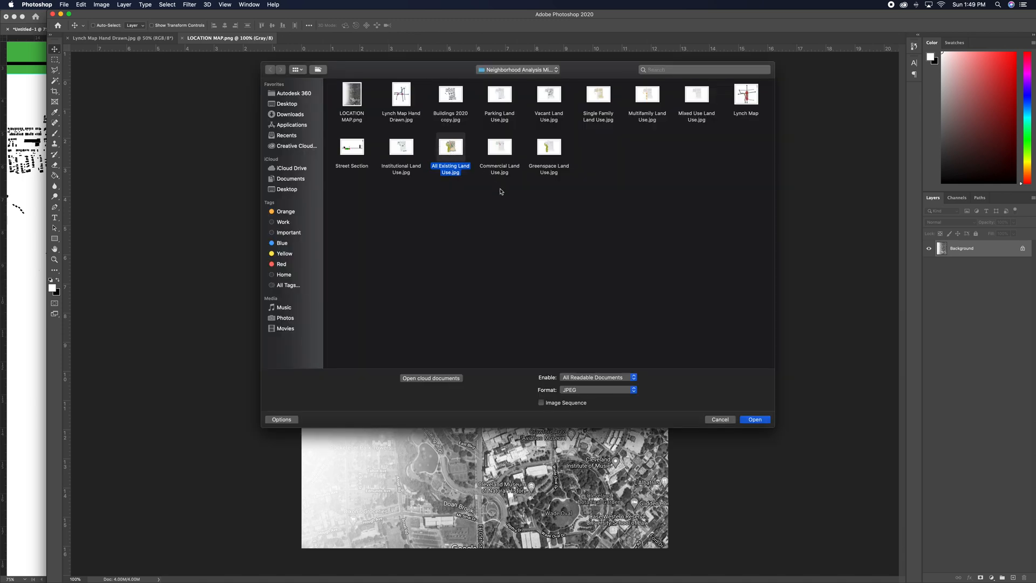
{"action": "left_click", "coordinate": [759, 423]}
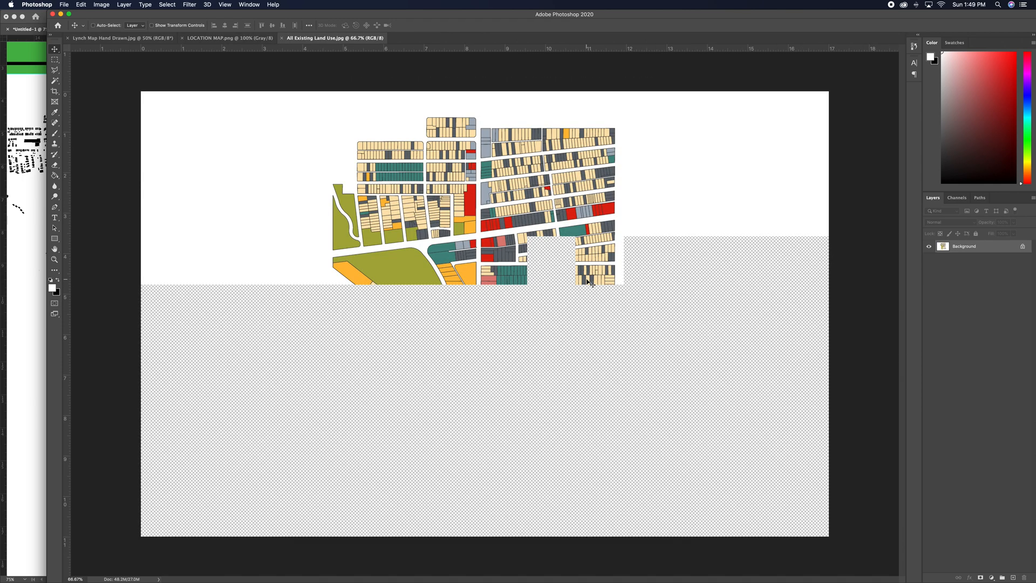
Step: Convert the locked background into a regular layer, delete the white area around the land use parcels using the Magic Wand, and deselect
{"action": "double_click", "coordinate": [962, 254]}
{"action": "left_click", "coordinate": [581, 256]}
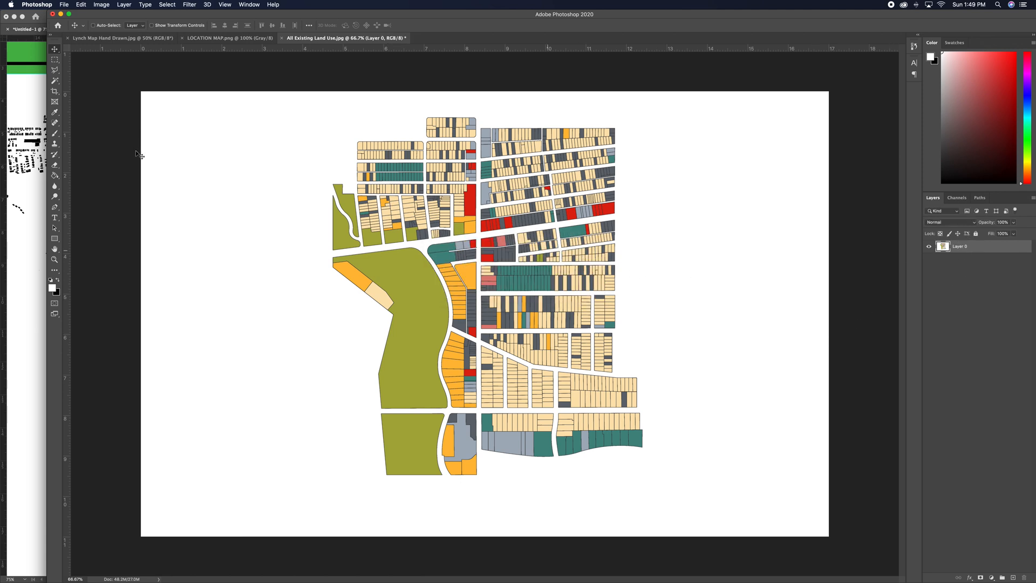
{"action": "left_click", "coordinate": [55, 80]}
{"action": "left_click", "coordinate": [307, 331]}
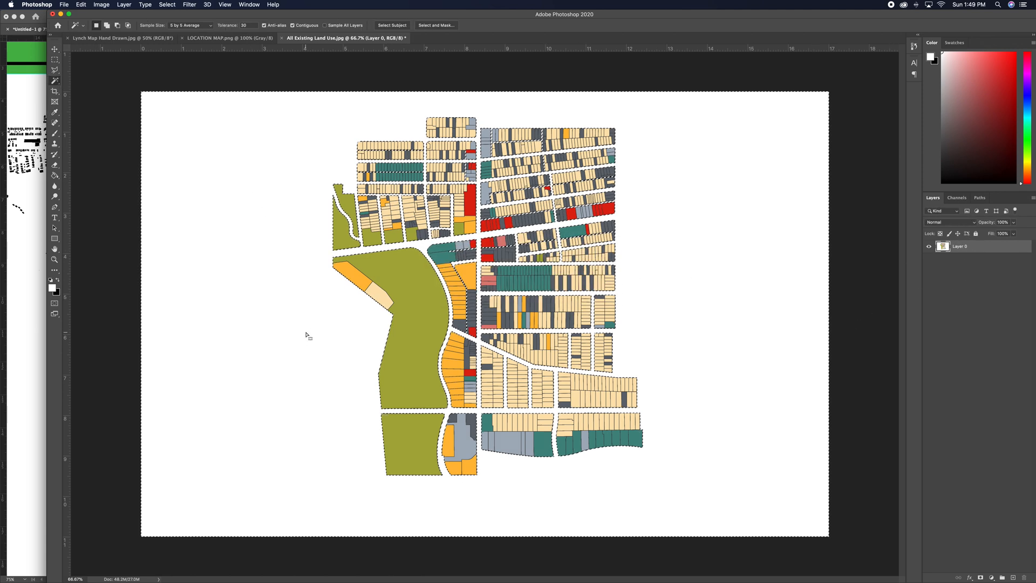
{"action": "key", "text": "Delete"}
{"action": "key", "text": "super+d"}
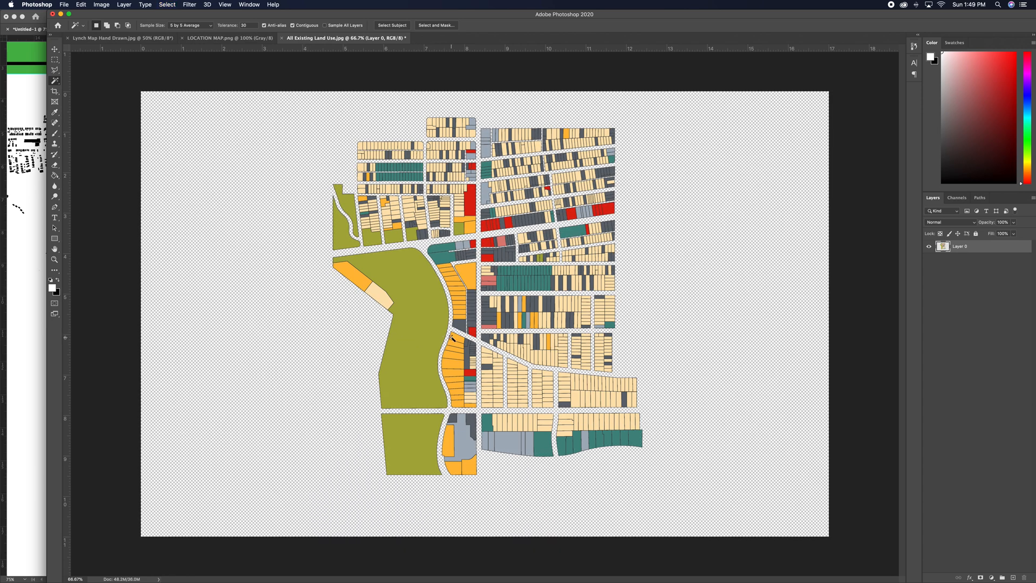
Step: Save the transparent land use map in Photoshop format as All Existing Land Use.psd in the same project folder
{"action": "left_click", "coordinate": [64, 5]}
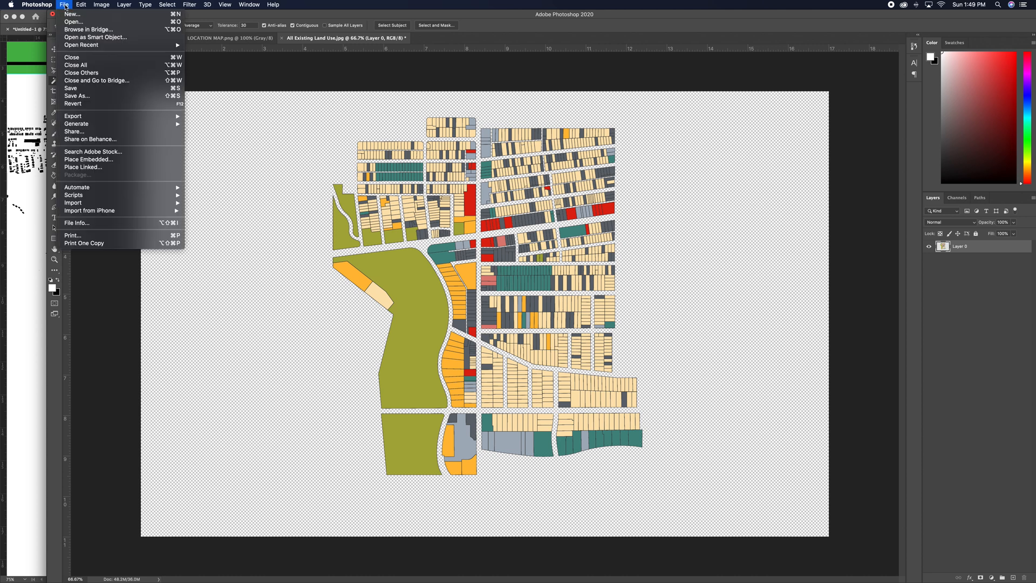
{"action": "left_click", "coordinate": [87, 98]}
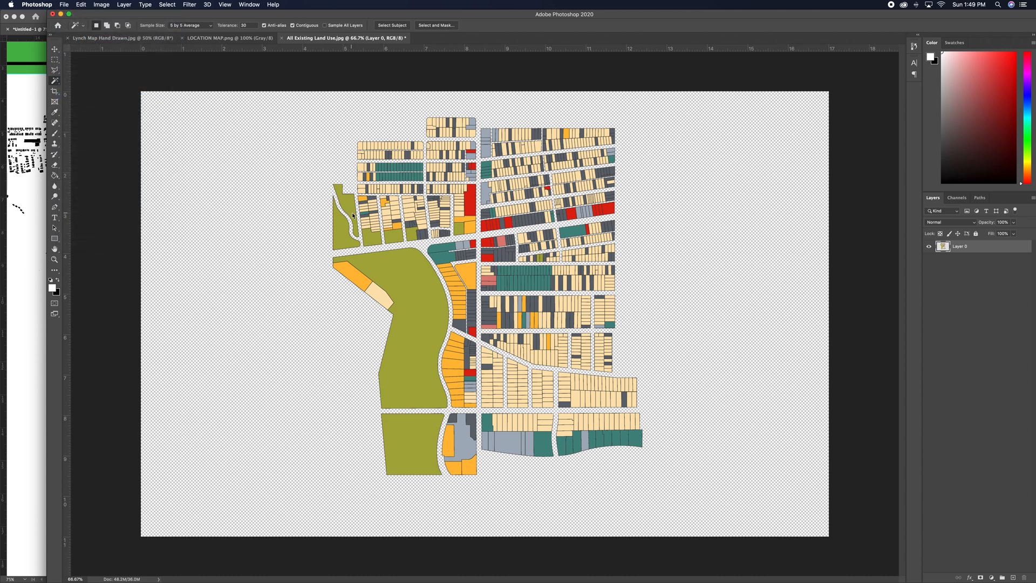
{"action": "left_click", "coordinate": [567, 370]}
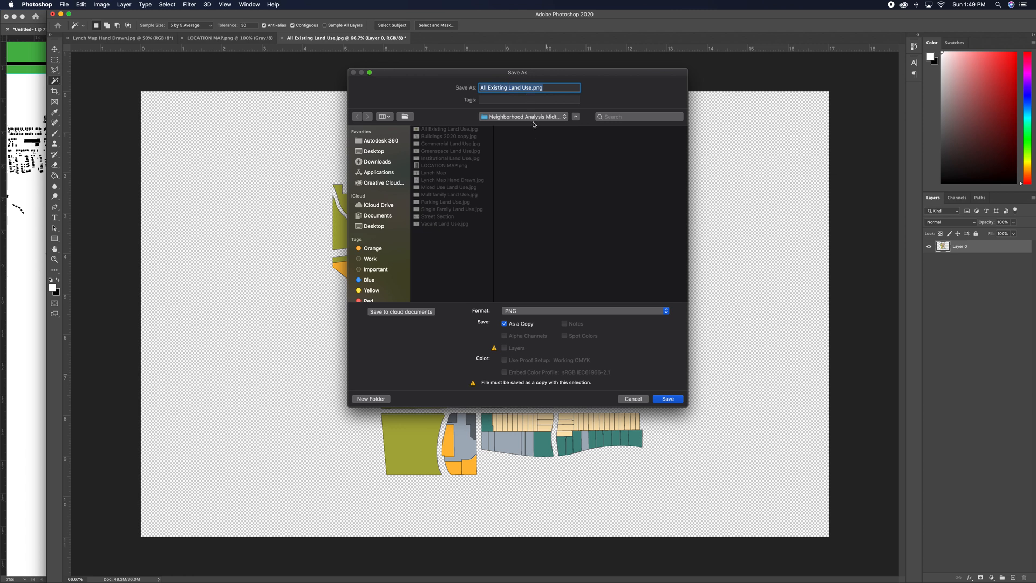
{"action": "left_click", "coordinate": [560, 312]}
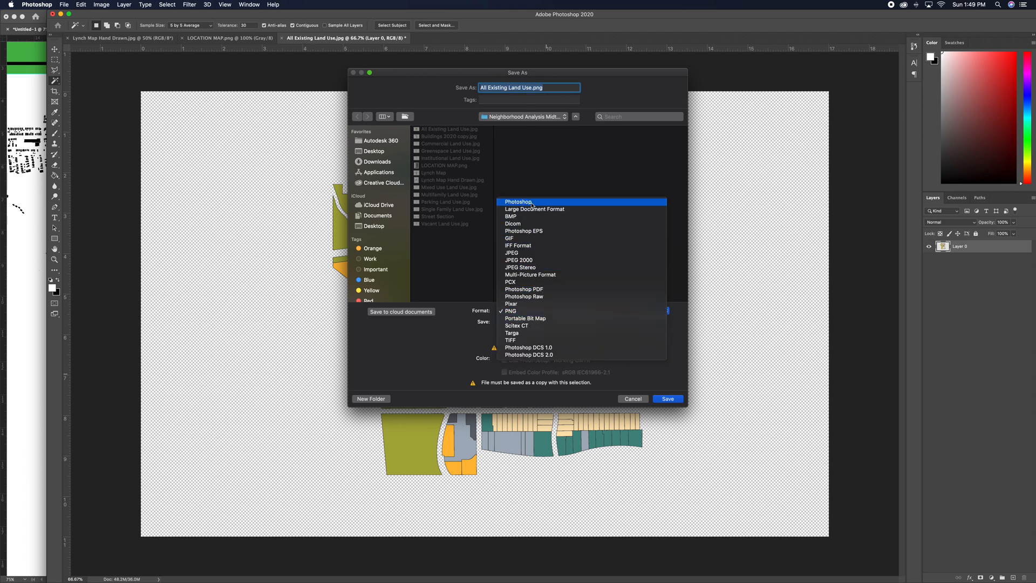
{"action": "left_click", "coordinate": [507, 202]}
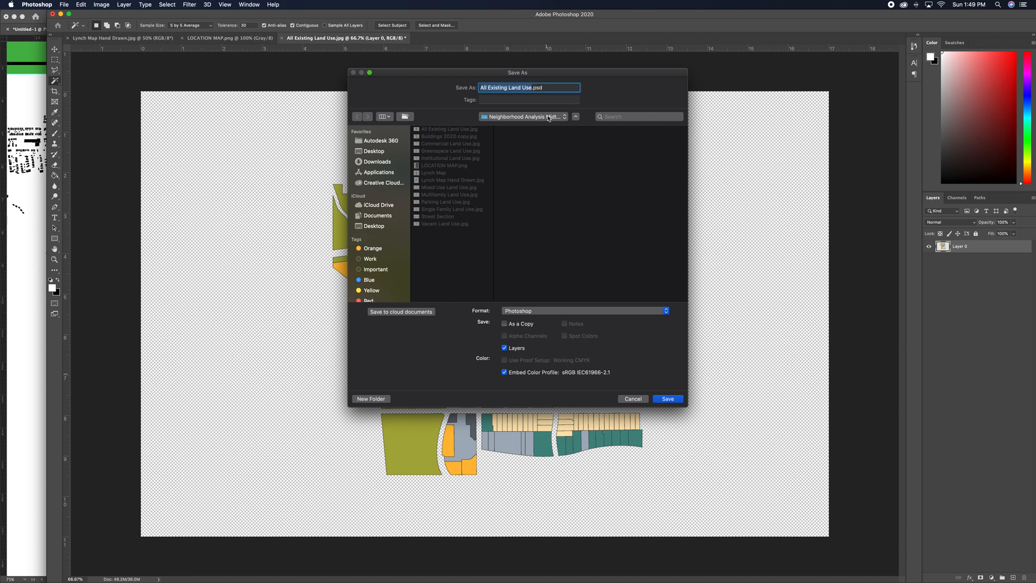
{"action": "left_click", "coordinate": [659, 399]}
{"action": "left_click", "coordinate": [616, 246]}
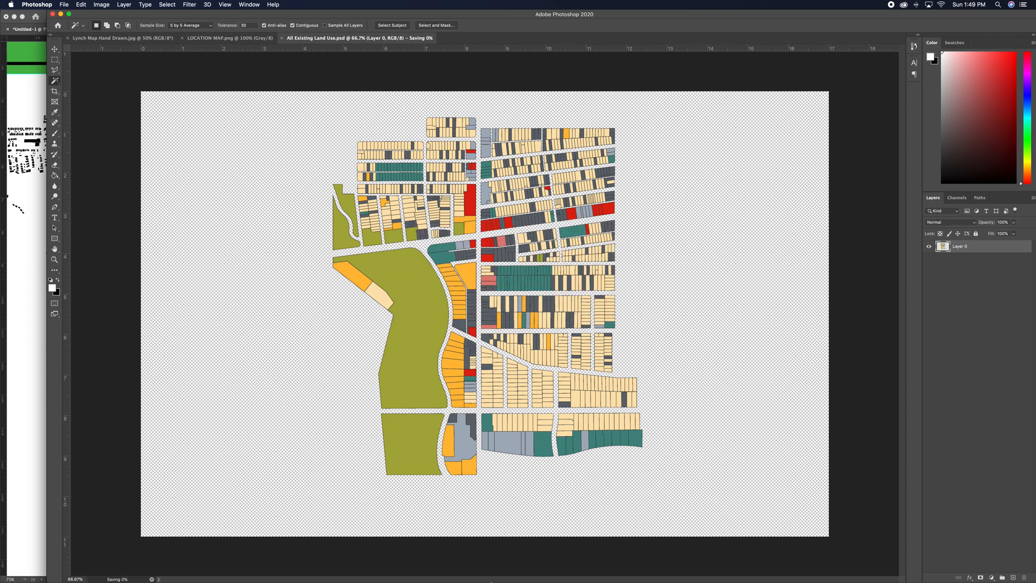
Step: Switch to InDesign, replace the white-backed land use map on the board with All Existing Land Use.psd, and deselect it
{"action": "mouse_move", "coordinate": [498, 568]}
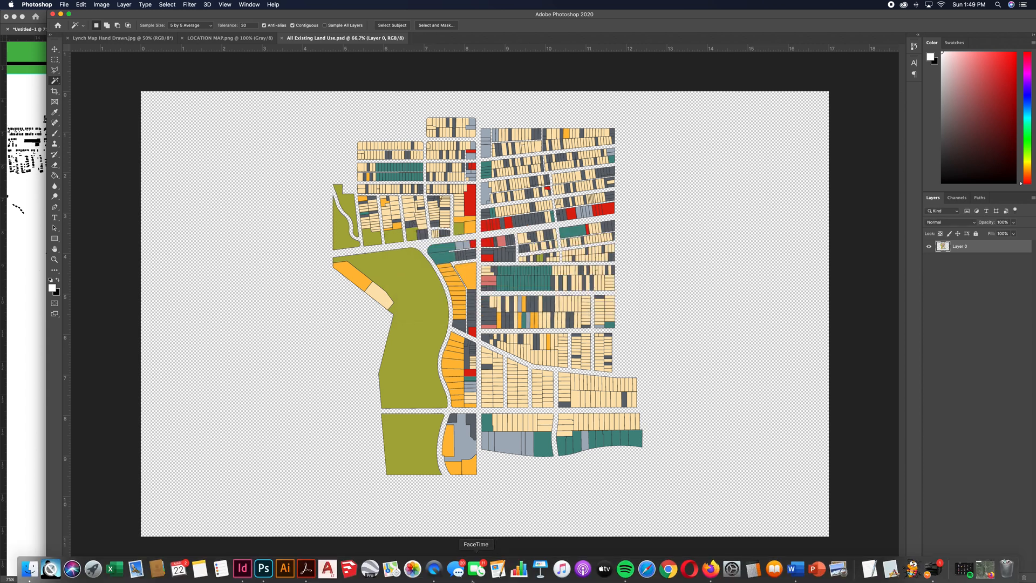
{"action": "left_click", "coordinate": [242, 568]}
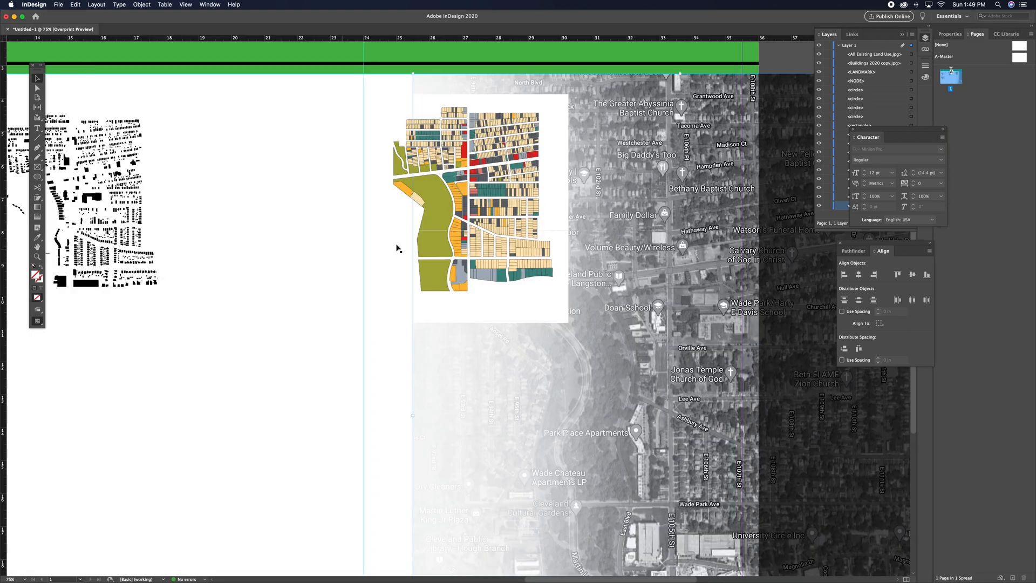
{"action": "left_click", "coordinate": [400, 107]}
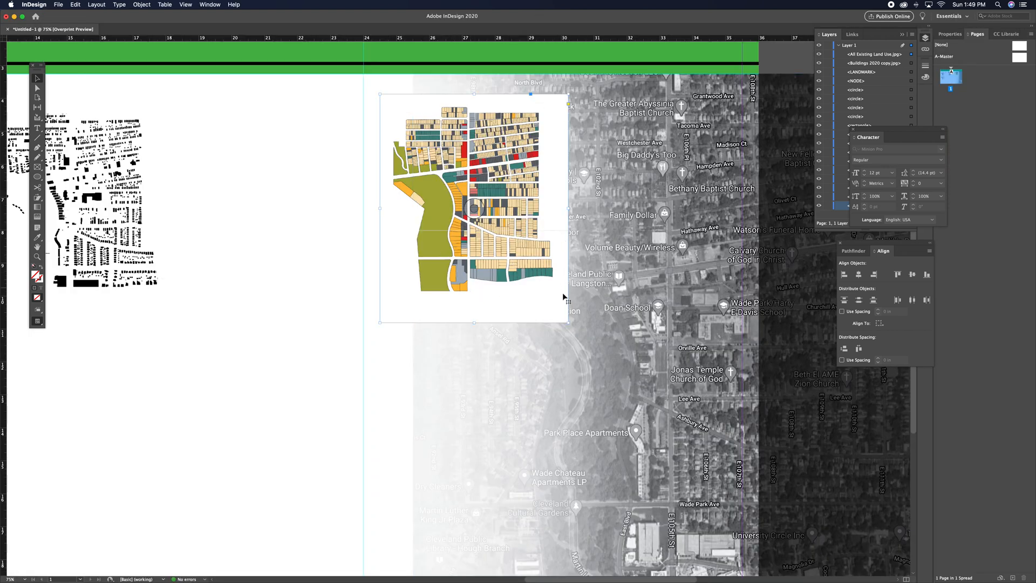
{"action": "left_click", "coordinate": [57, 7]}
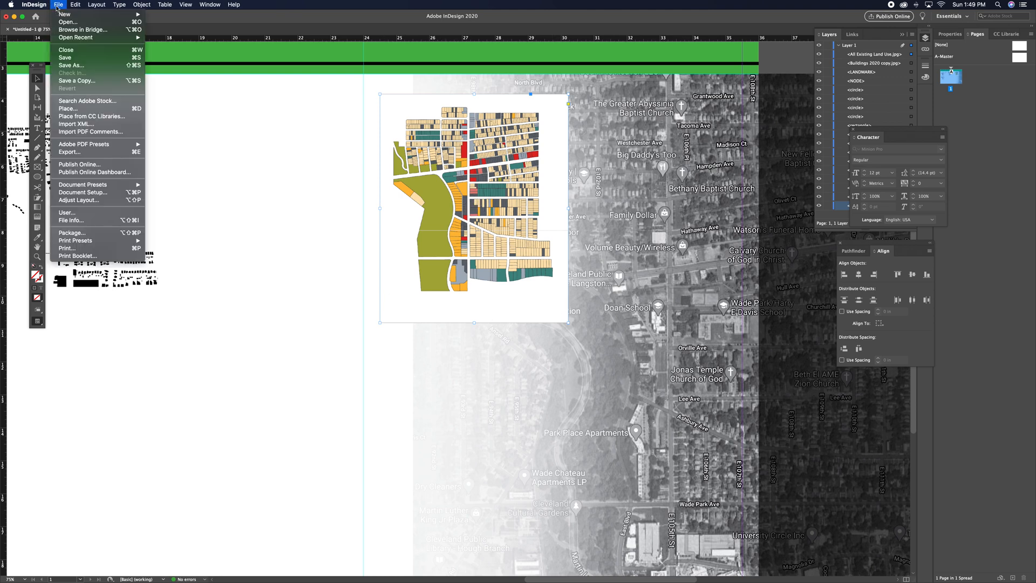
{"action": "left_click", "coordinate": [70, 110]}
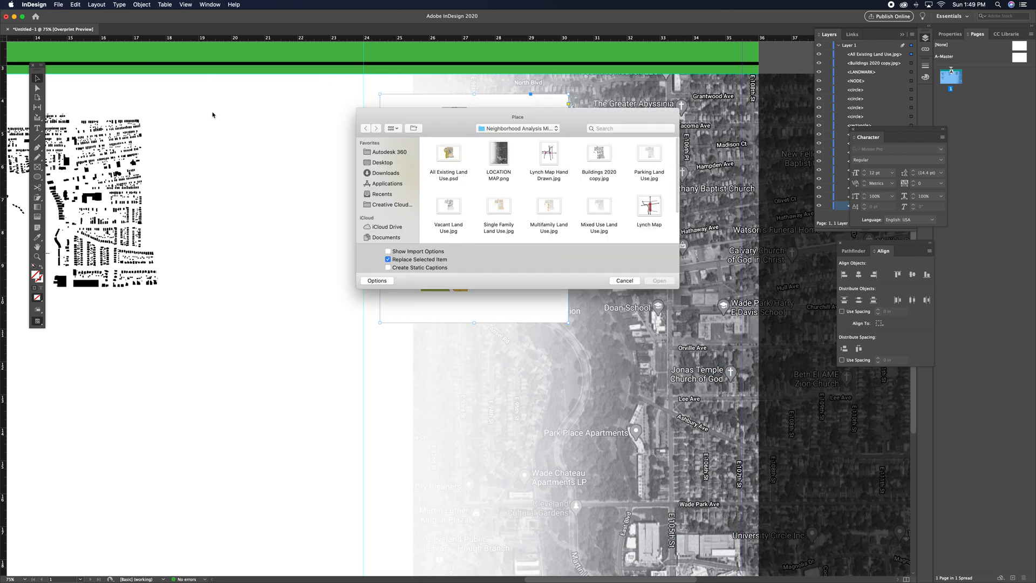
{"action": "scroll", "coordinate": [551, 180], "scroll_direction": "down", "scroll_amount": 3}
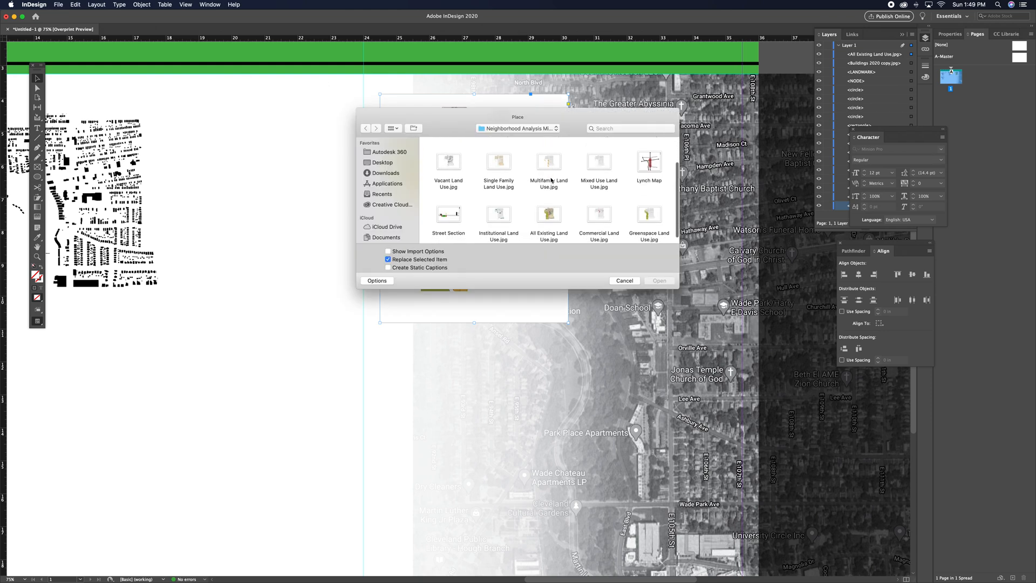
{"action": "scroll", "coordinate": [551, 180], "scroll_direction": "up", "scroll_amount": 3}
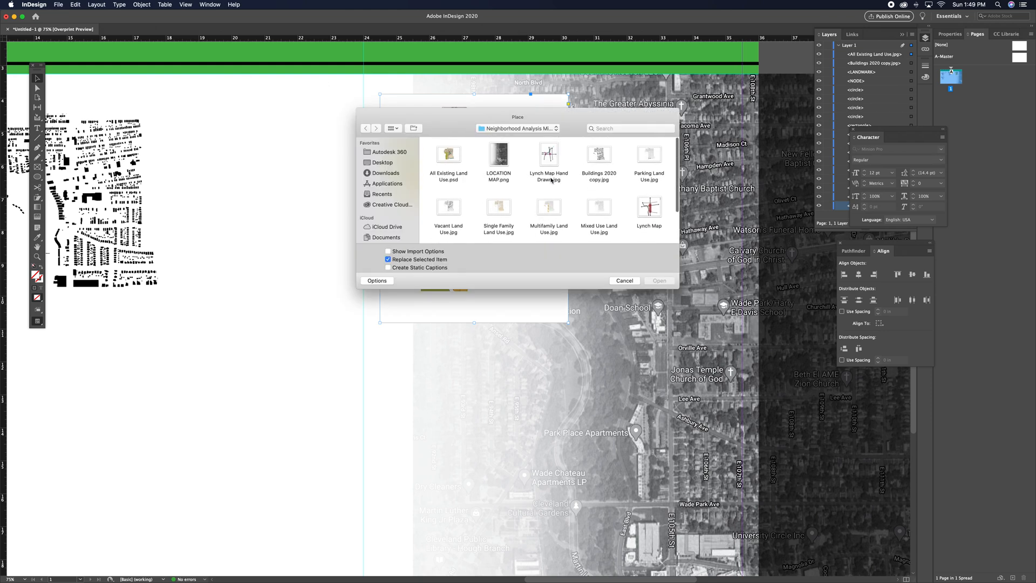
{"action": "left_click", "coordinate": [449, 156]}
{"action": "left_click", "coordinate": [658, 280]}
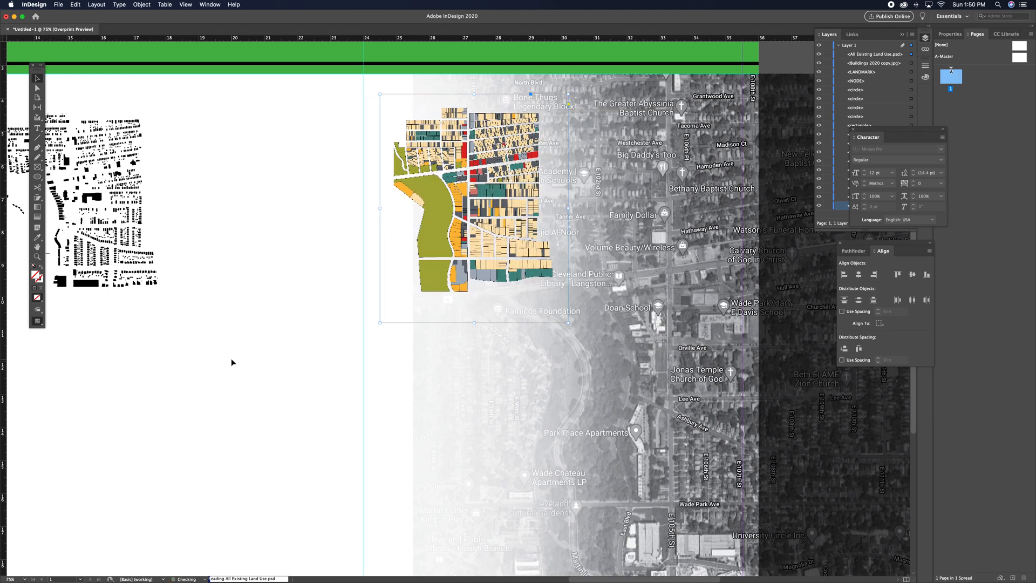
{"action": "left_click", "coordinate": [264, 342]}
{"action": "left_click", "coordinate": [459, 228]}
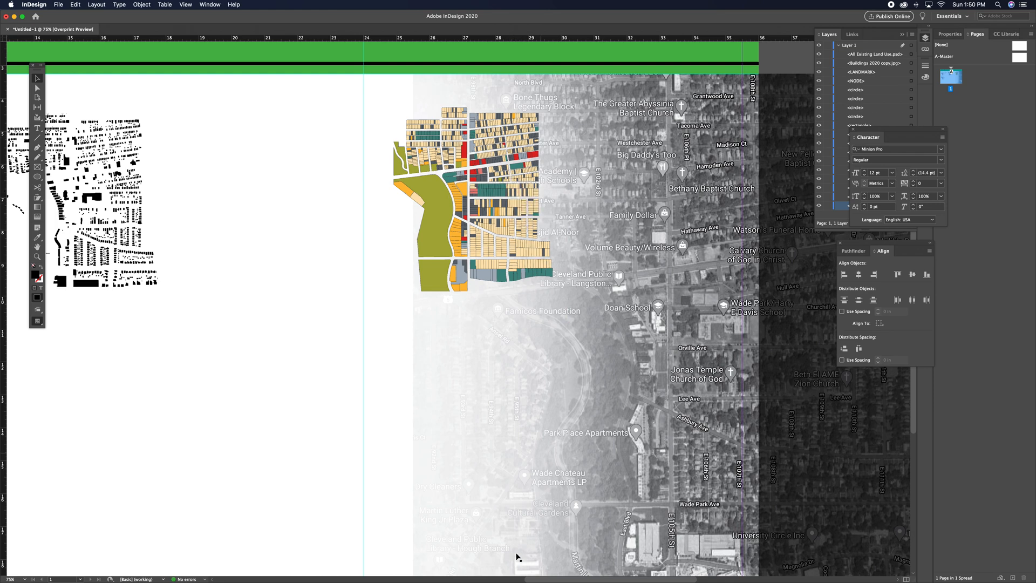
Step: Switch to Photoshop, bring up LOCATION MAP.png, and undo the flattening of its layers
{"action": "mouse_move", "coordinate": [397, 580]}
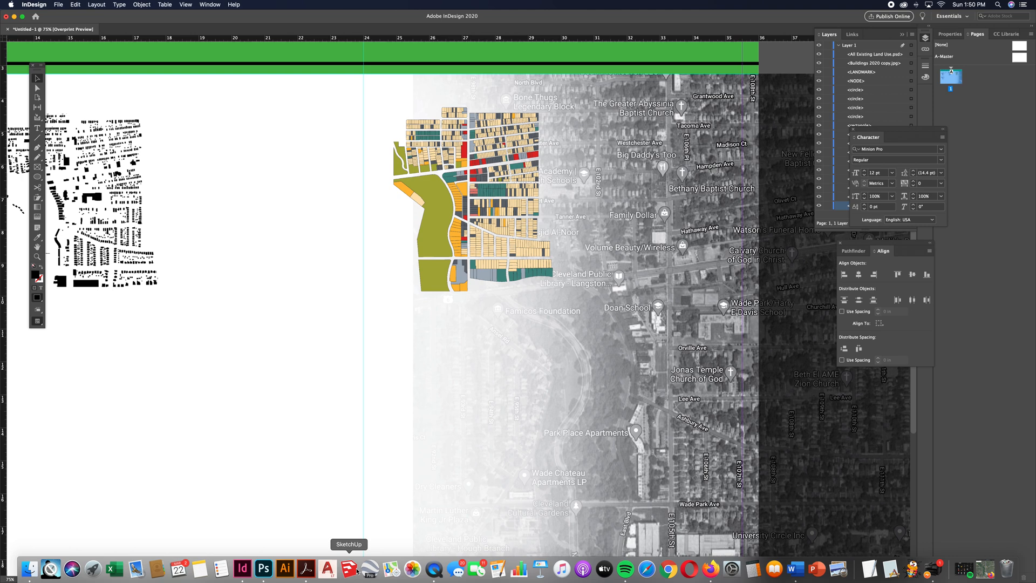
{"action": "left_click", "coordinate": [264, 570]}
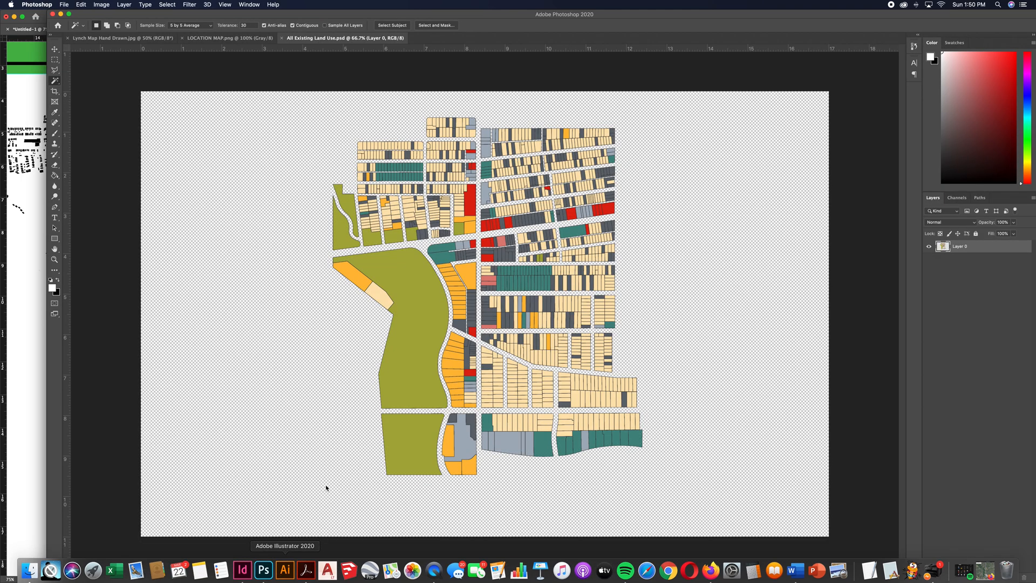
{"action": "left_click", "coordinate": [216, 38]}
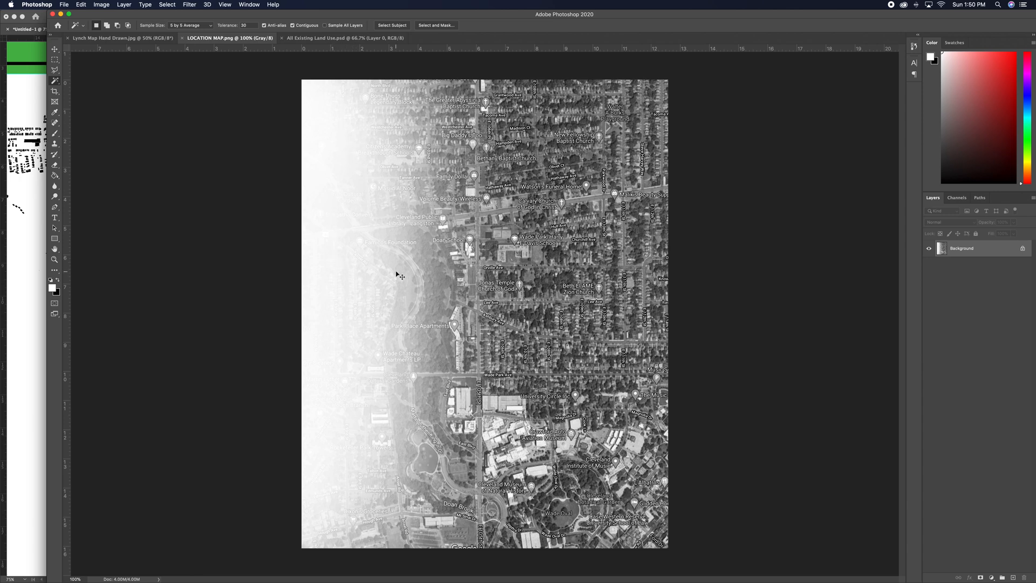
{"action": "key", "text": "super+z"}
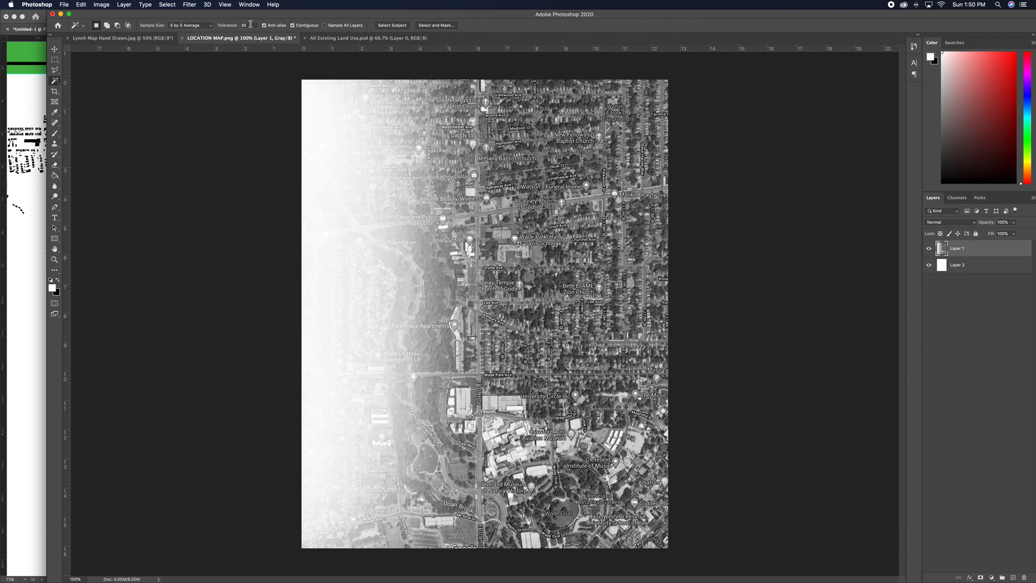
Step: Set the Eraser opacity to 100% and erase the location map's left edge on Layer 1 from top to bottom
{"action": "left_click", "coordinate": [55, 165]}
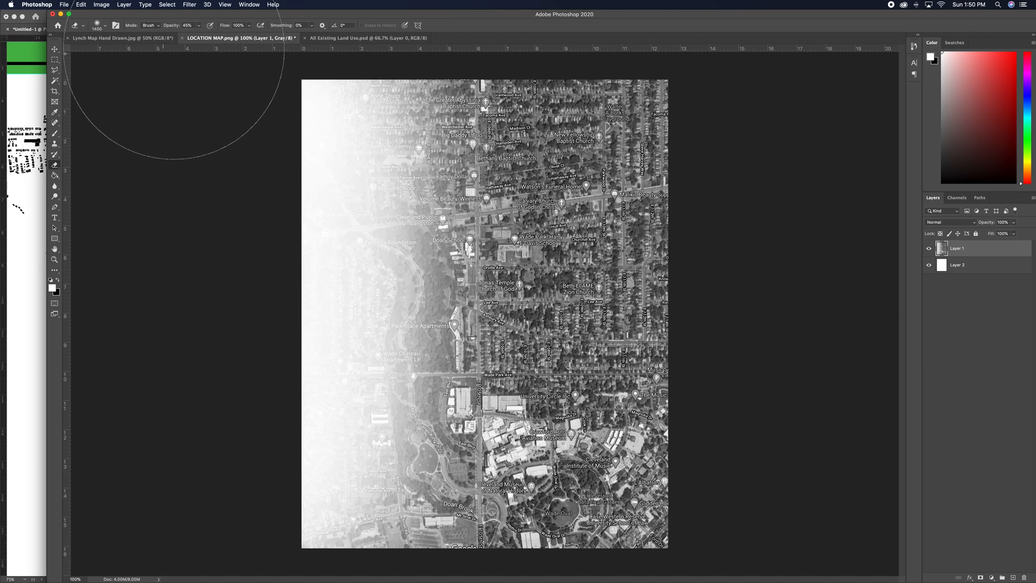
{"action": "left_click", "coordinate": [199, 25]}
{"action": "left_click_drag", "start_coordinate": [198, 35], "coordinate": [268, 39]}
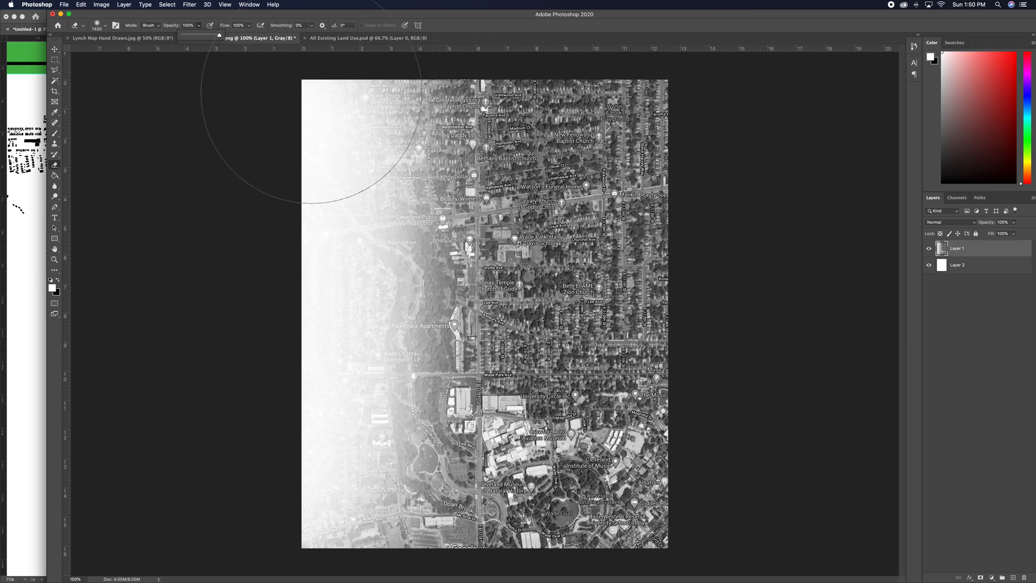
{"action": "mouse_move", "coordinate": [311, 89]}
{"action": "left_mouse_down"}
{"action": "mouse_move", "coordinate": [300, 502]}
{"action": "mouse_move", "coordinate": [312, 515]}
{"action": "left_mouse_up"}
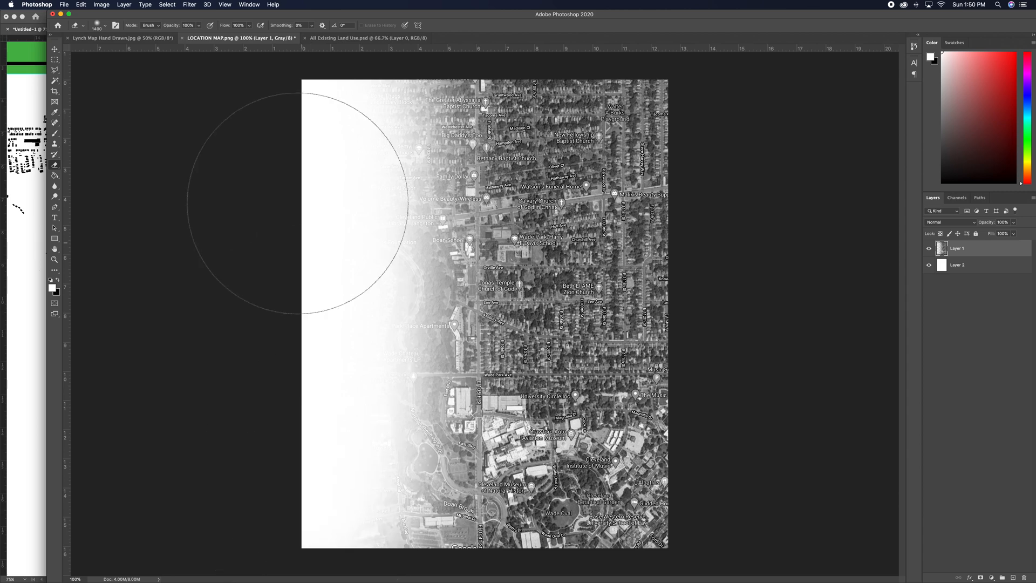
Step: Delete the white Layer 2 beneath the location map and save LOCATION MAP.png
{"action": "left_click", "coordinate": [966, 267]}
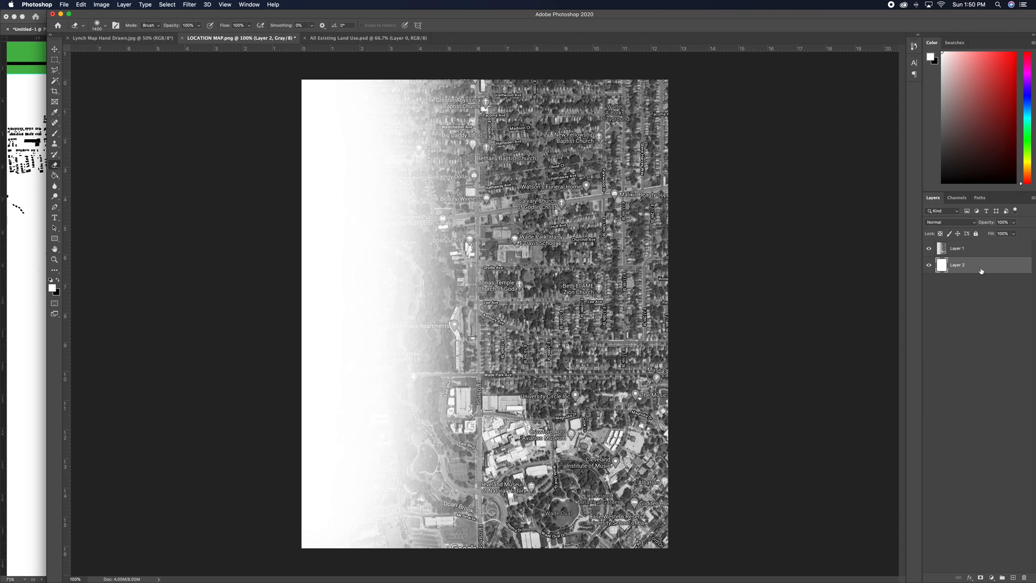
{"action": "left_click_drag", "start_coordinate": [979, 268], "coordinate": [1025, 577]}
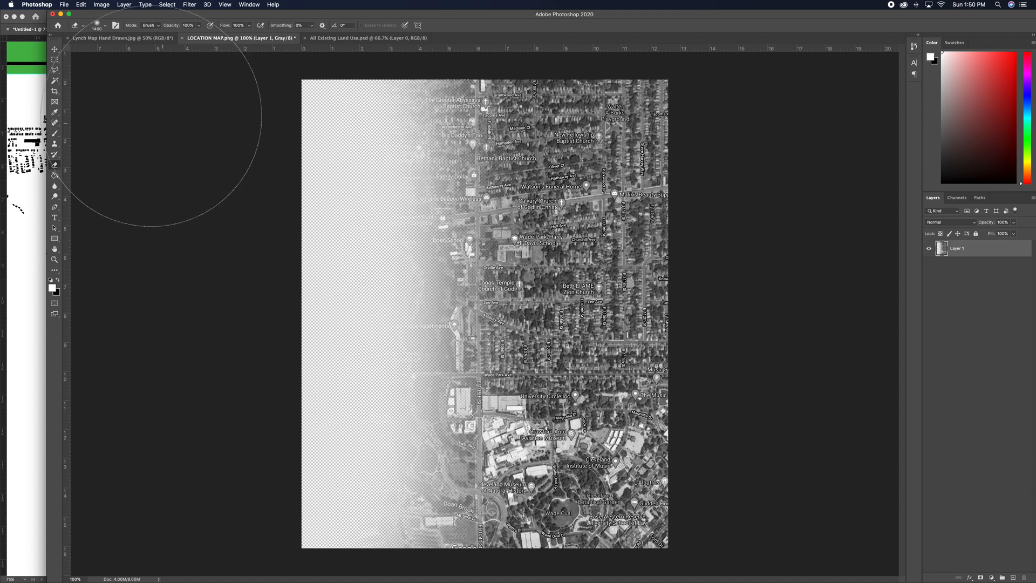
{"action": "left_click", "coordinate": [64, 5]}
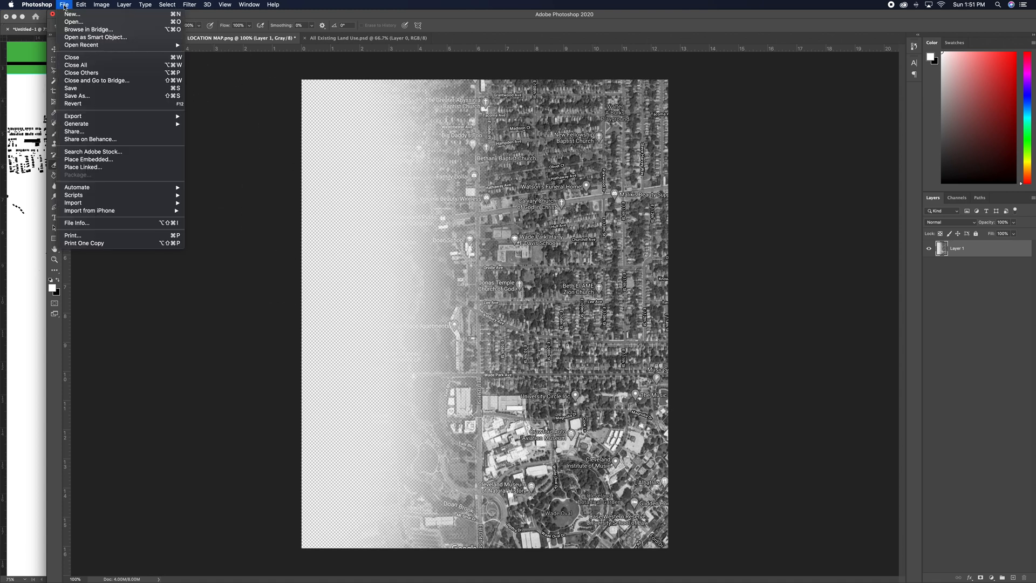
{"action": "left_click", "coordinate": [82, 88]}
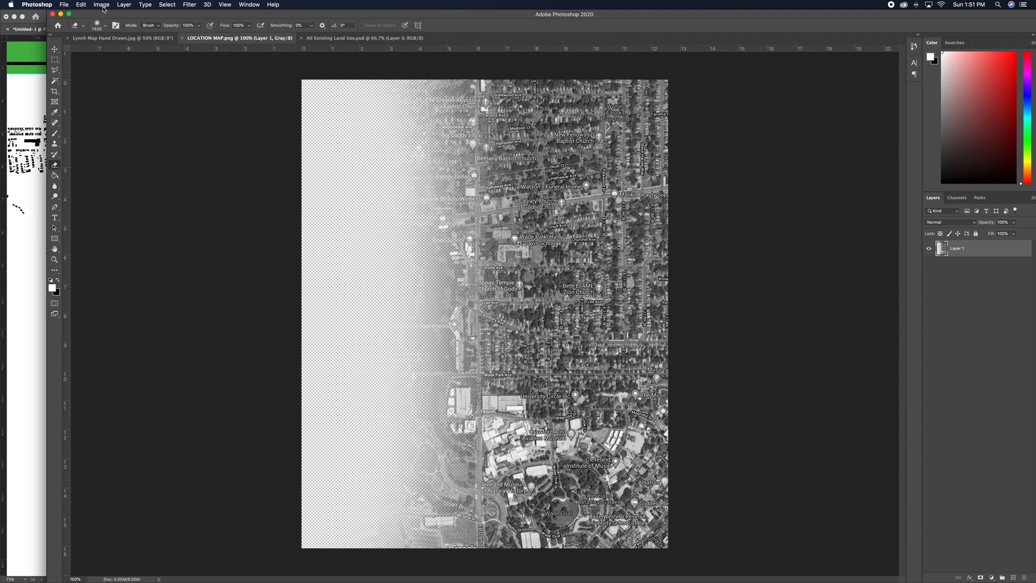
{"action": "left_click", "coordinate": [64, 5]}
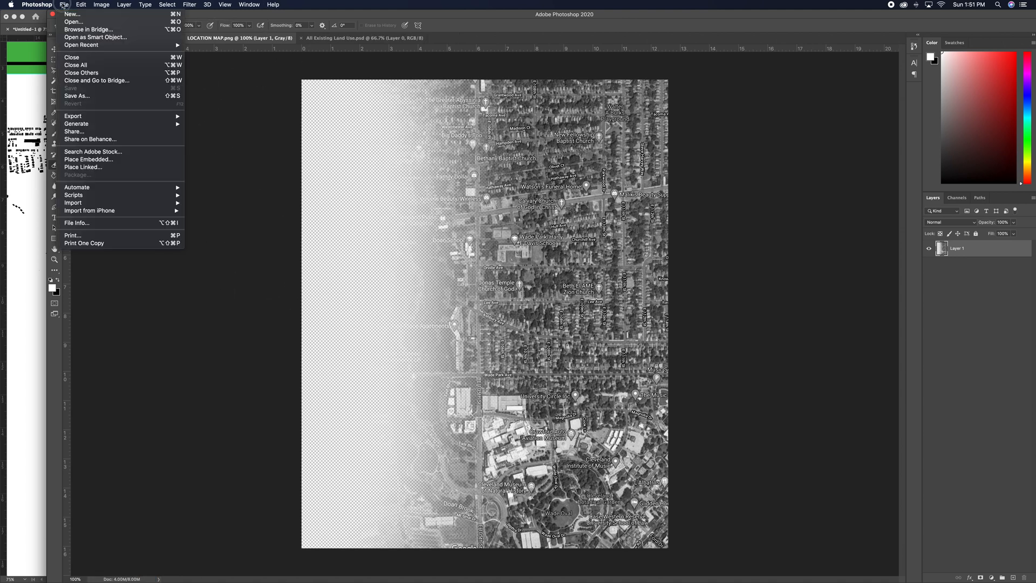
{"action": "left_click", "coordinate": [86, 96]}
{"action": "left_click", "coordinate": [539, 368]}
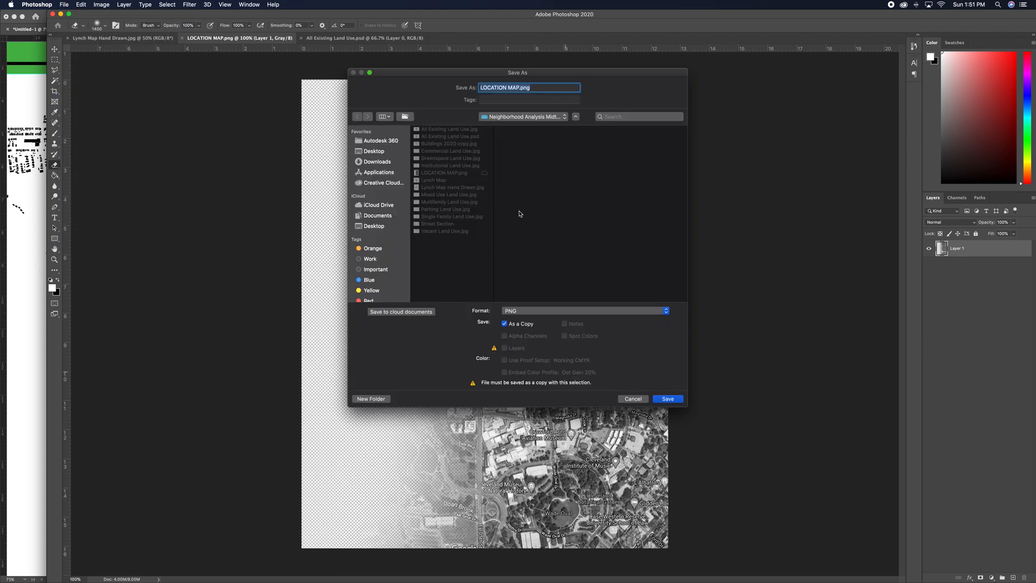
{"action": "left_click", "coordinate": [530, 311]}
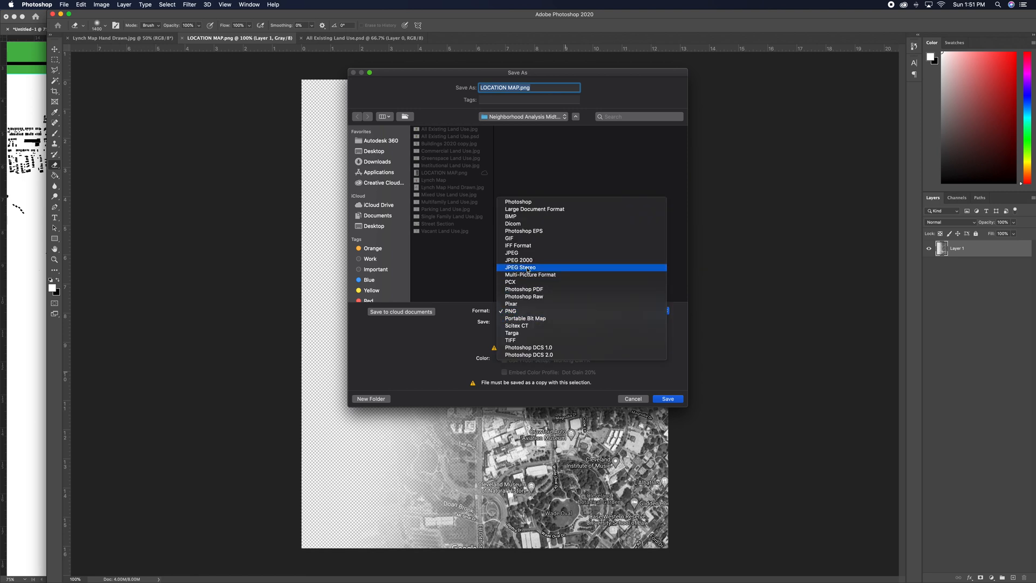
{"action": "left_click", "coordinate": [531, 202]}
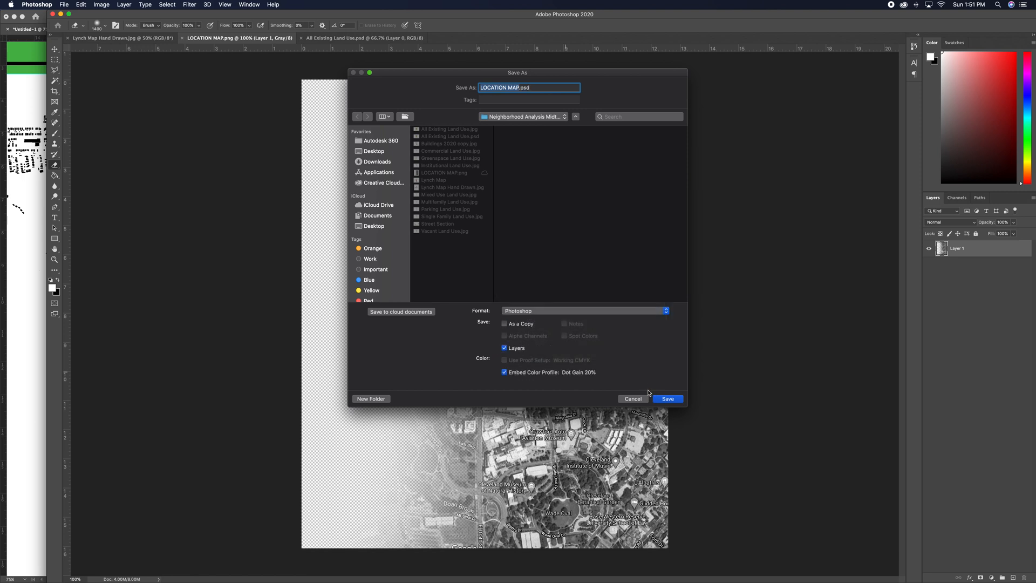
{"action": "left_click", "coordinate": [633, 399]}
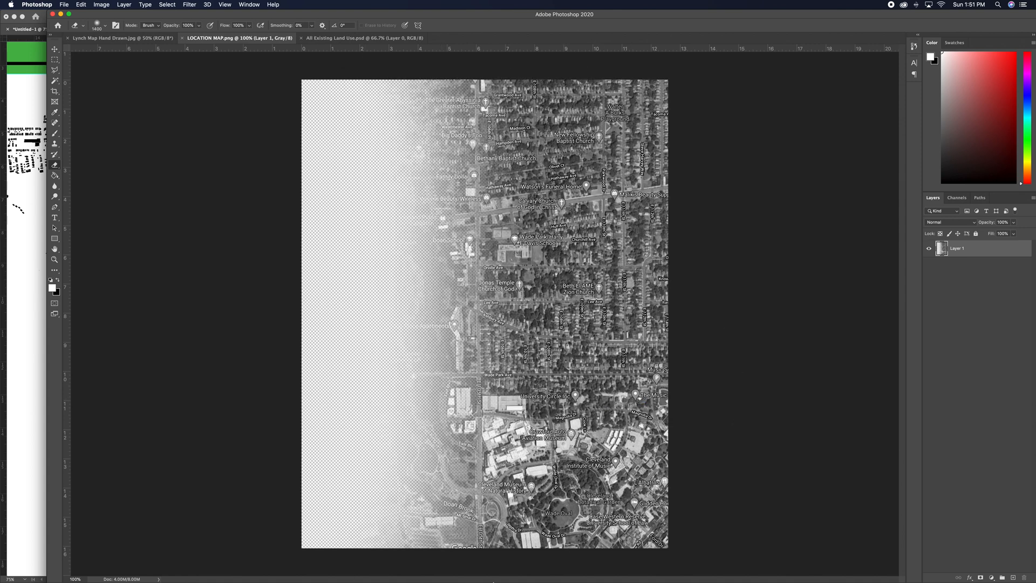
Step: Switch to InDesign, replace the faded location map on the board with the updated LOCATION MAP.png, and deselect it
{"action": "mouse_move", "coordinate": [498, 567]}
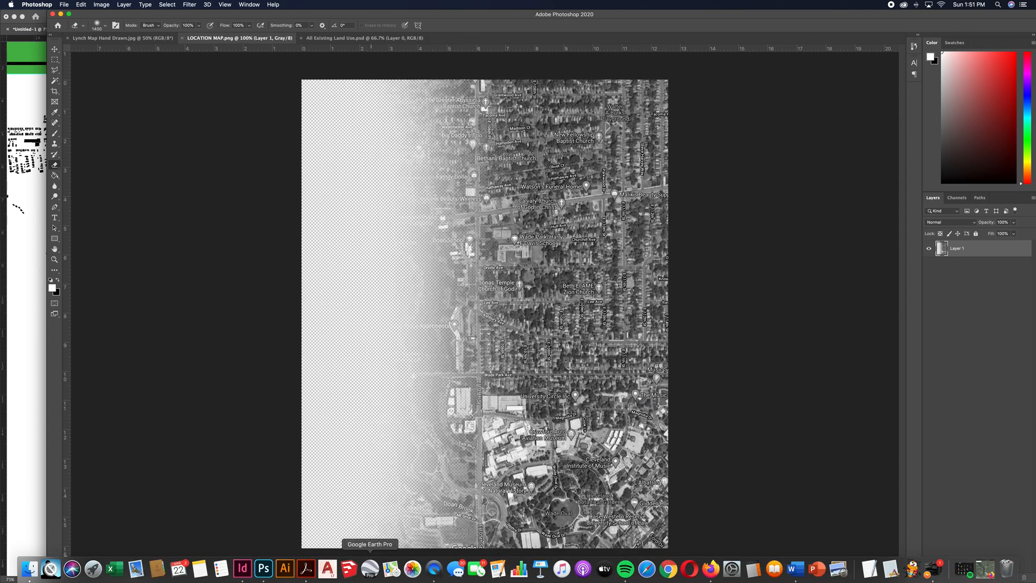
{"action": "mouse_move", "coordinate": [265, 575]}
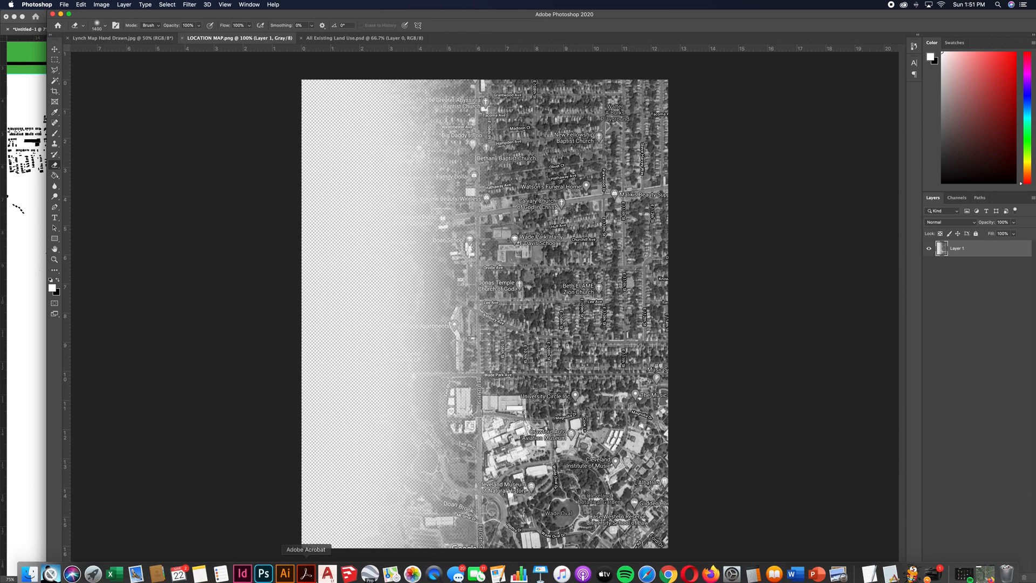
{"action": "left_click", "coordinate": [242, 568]}
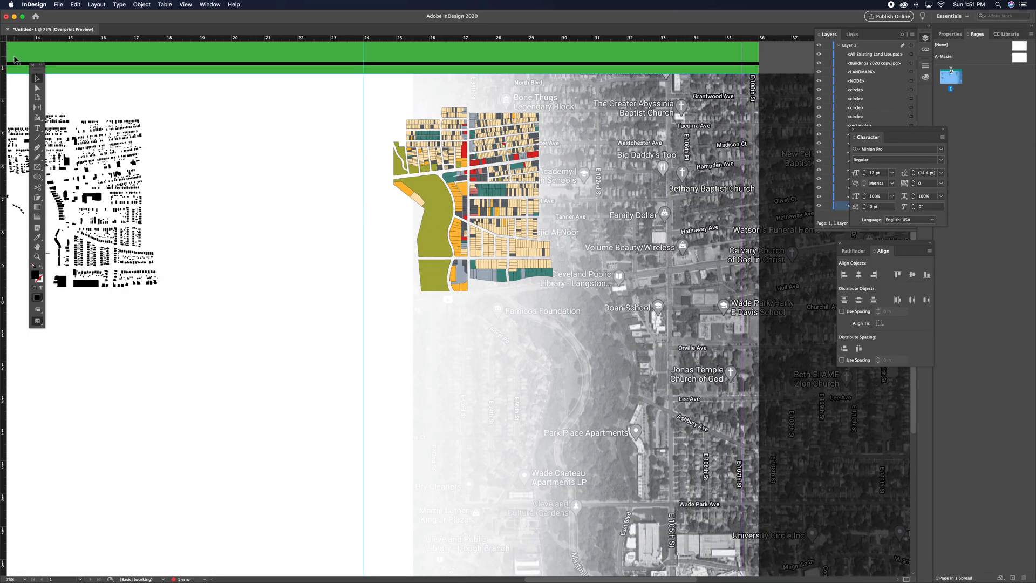
{"action": "left_click", "coordinate": [661, 325]}
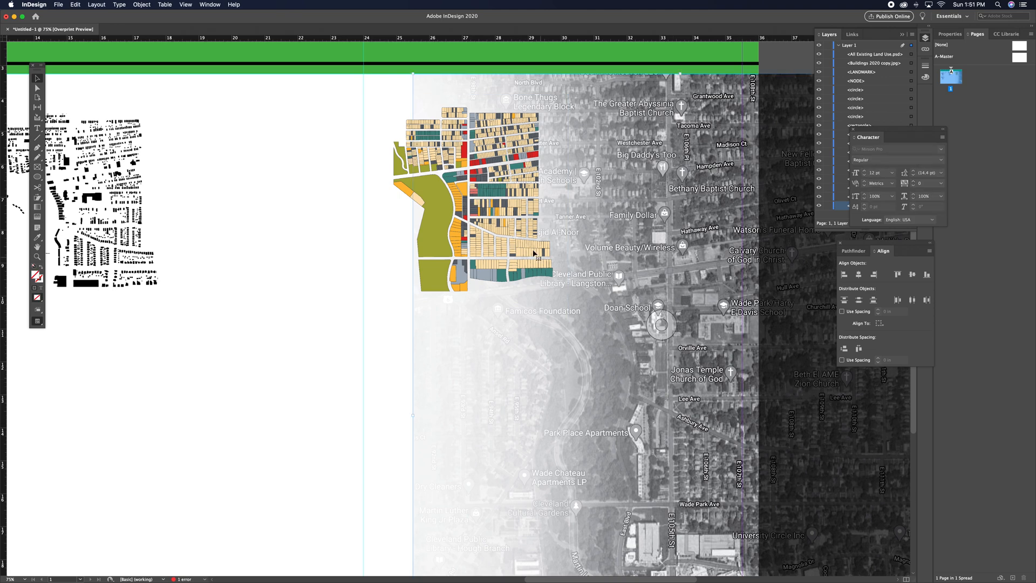
{"action": "left_click", "coordinate": [59, 4]}
{"action": "left_click", "coordinate": [80, 111]}
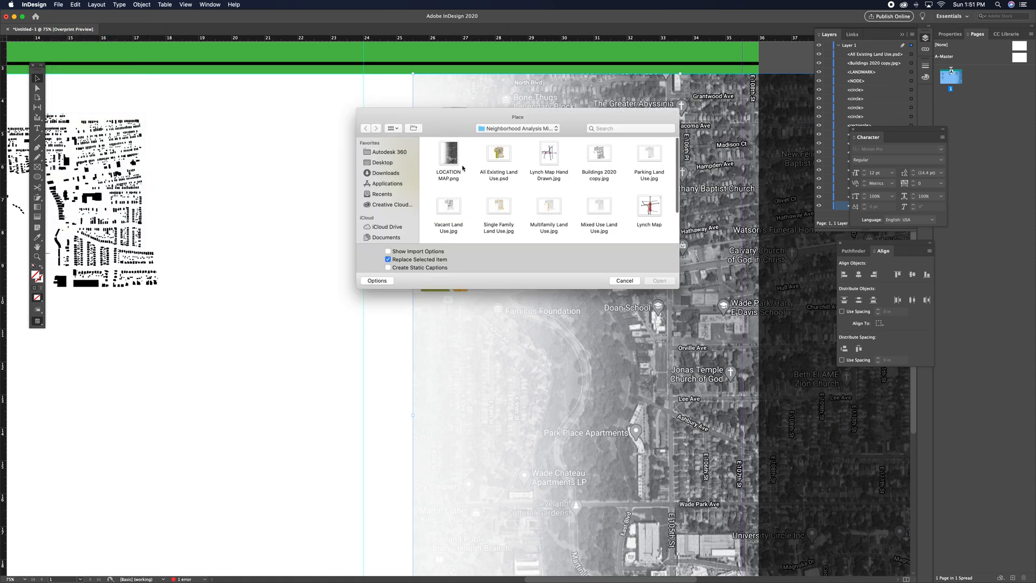
{"action": "left_click", "coordinate": [463, 169]}
{"action": "left_click", "coordinate": [661, 282]}
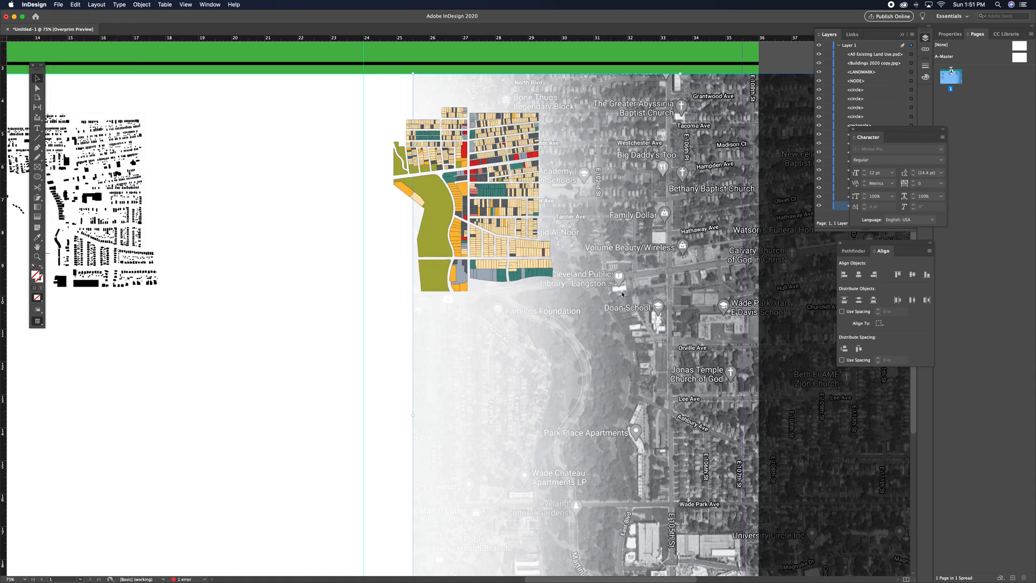
{"action": "left_click", "coordinate": [308, 398]}
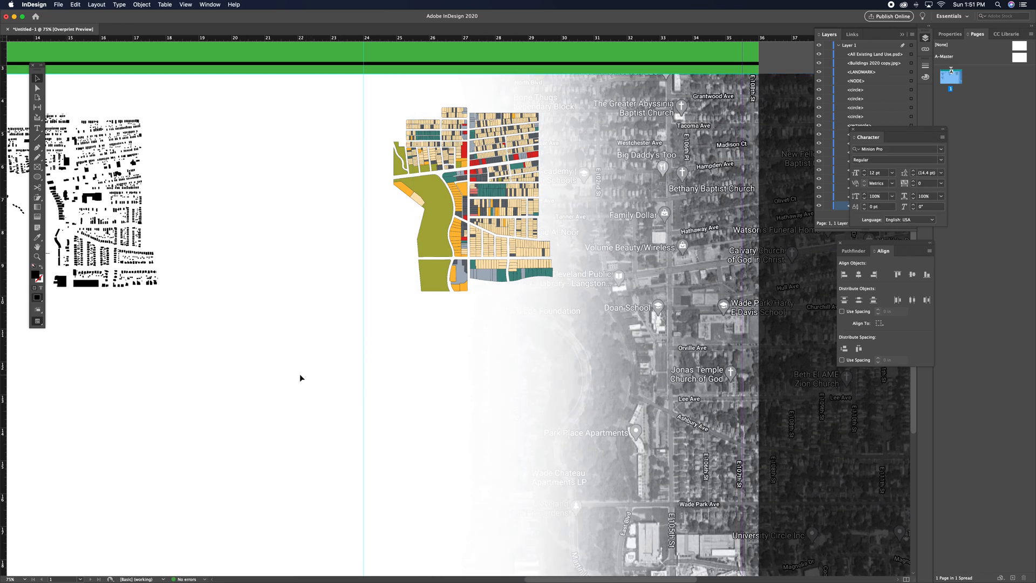
{"action": "key", "text": "super+minus"}
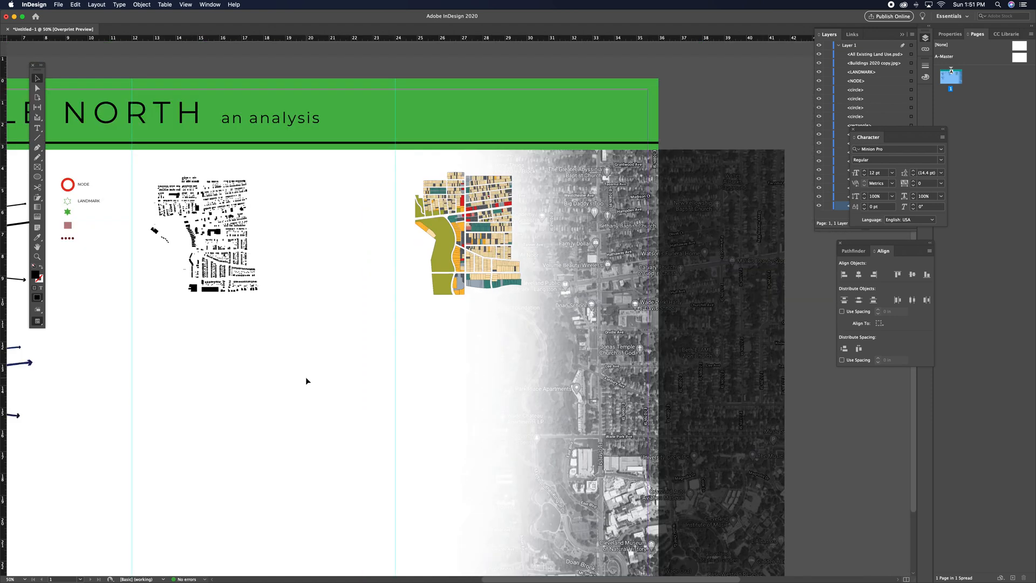
{"action": "key", "text": "super+minus"}
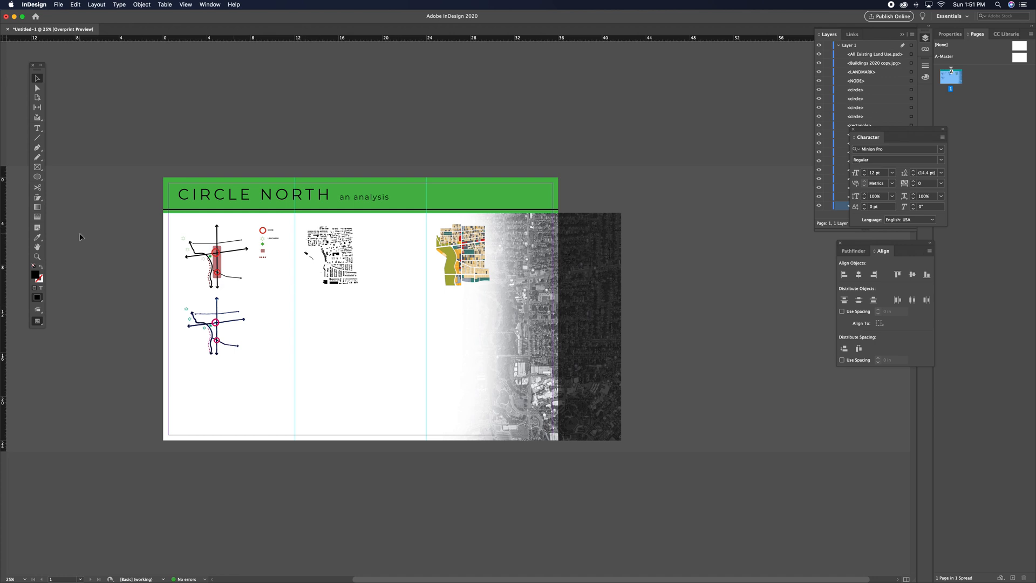
Step: Select both street diagrams together with their legend in the first column and nudge them down about 0.8 in
{"action": "key", "text": "super+="}
{"action": "key", "text": "c"}
{"action": "left_click_drag", "start_coordinate": [185, 279], "coordinate": [525, 344]}
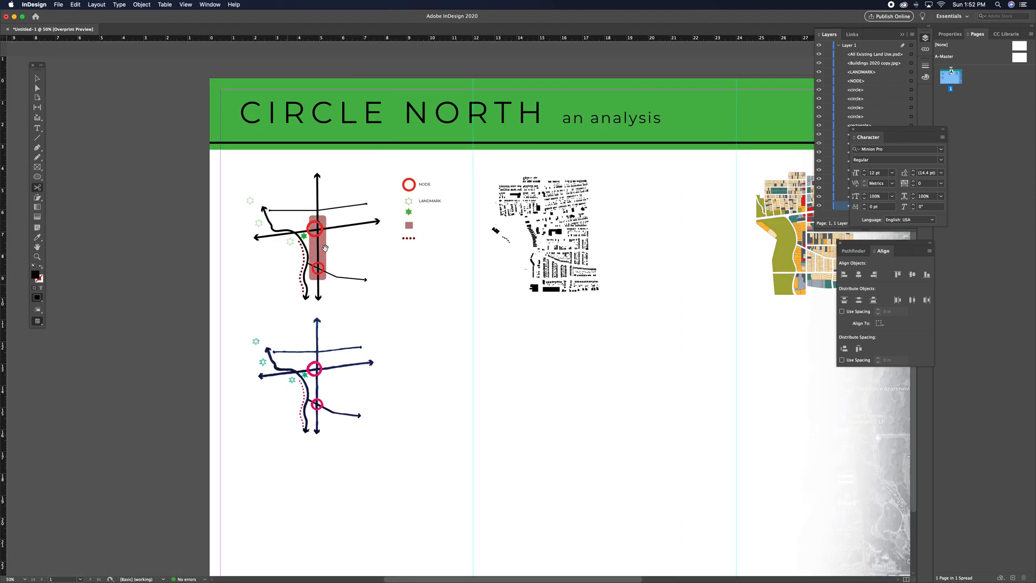
{"action": "left_click", "coordinate": [37, 79]}
{"action": "left_click", "coordinate": [248, 220]}
{"action": "left_click", "coordinate": [324, 393], "text": "shift"}
{"action": "left_click_drag", "start_coordinate": [398, 172], "coordinate": [449, 257]}
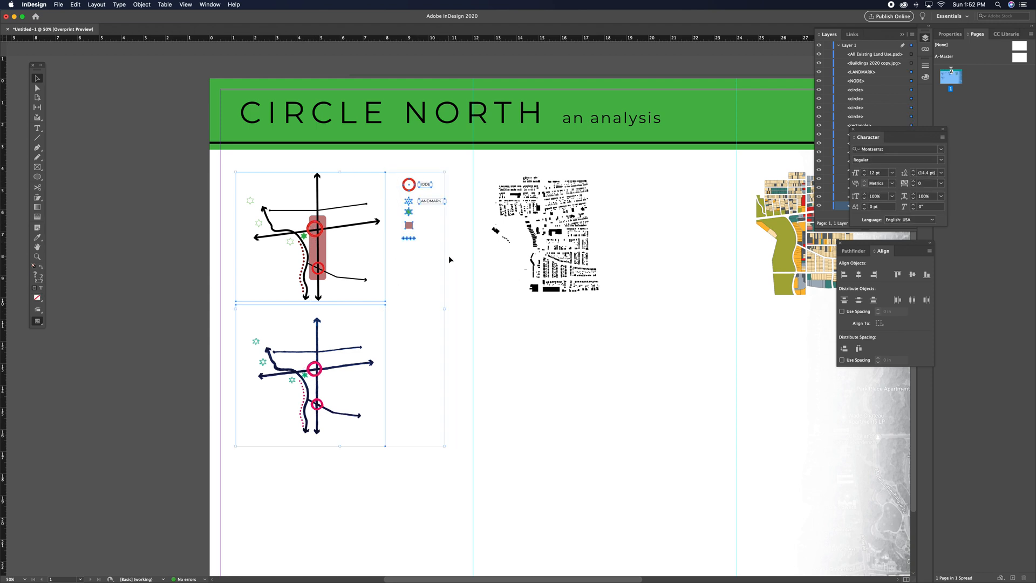
{"action": "key", "text": "Down"}
{"action": "key", "text": "Down"}
{"action": "key", "text": "Down"}
{"action": "key", "text": "Down"}
{"action": "key", "text": "Down"}
{"action": "key", "text": "Down"}
{"action": "key", "text": "Down"}
{"action": "key", "text": "Down"}
{"action": "key", "text": "Down"}
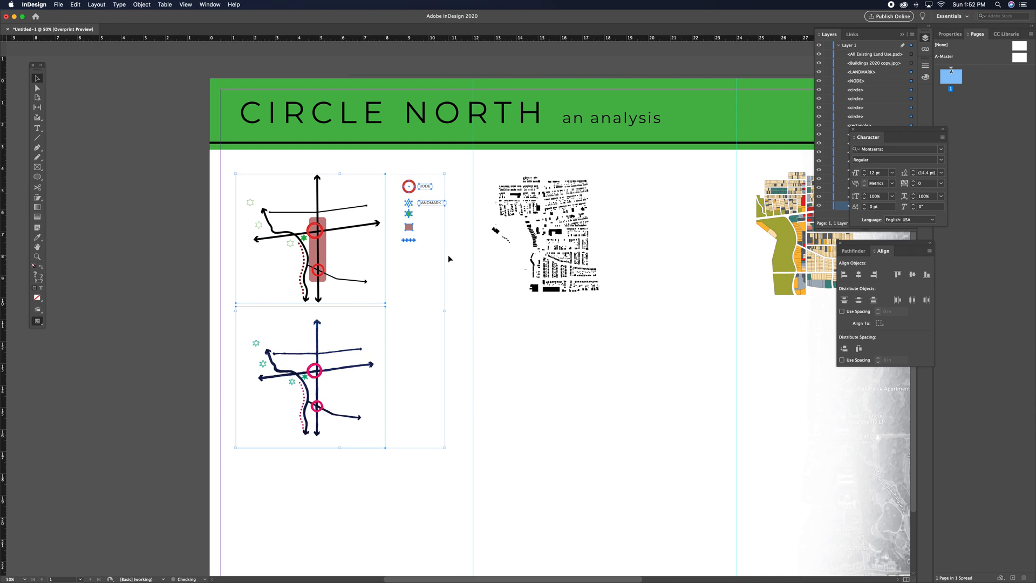
{"action": "key", "text": "Down"}
{"action": "key", "text": "Down"}
{"action": "key", "text": "Down"}
{"action": "key", "text": "Down"}
{"action": "key", "text": "Down"}
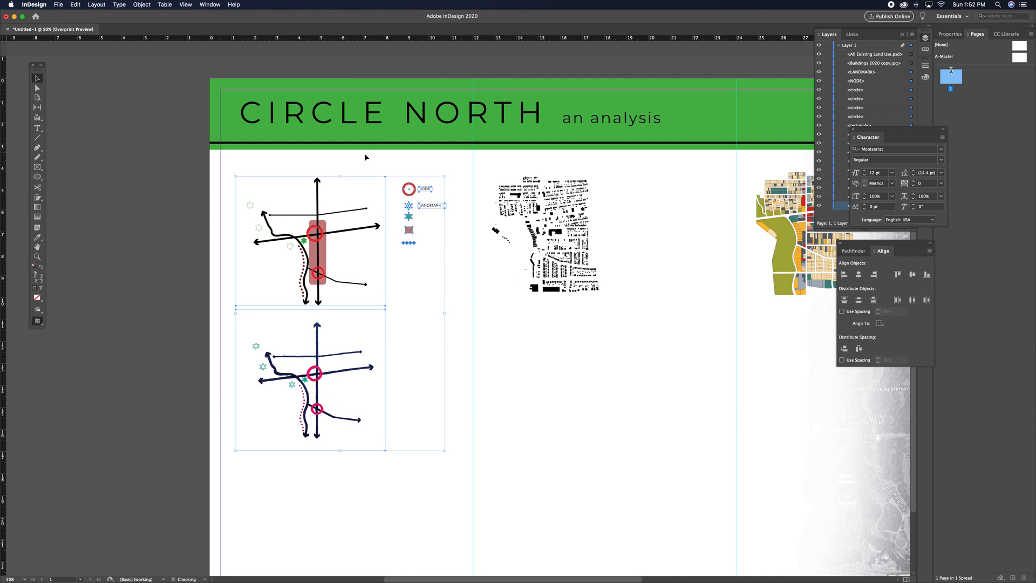
{"action": "key", "text": "Down"}
{"action": "key", "text": "Down"}
{"action": "key", "text": "Down"}
{"action": "key", "text": "Down"}
{"action": "key", "text": "Down"}
{"action": "key", "text": "Down"}
{"action": "key", "text": "Down"}
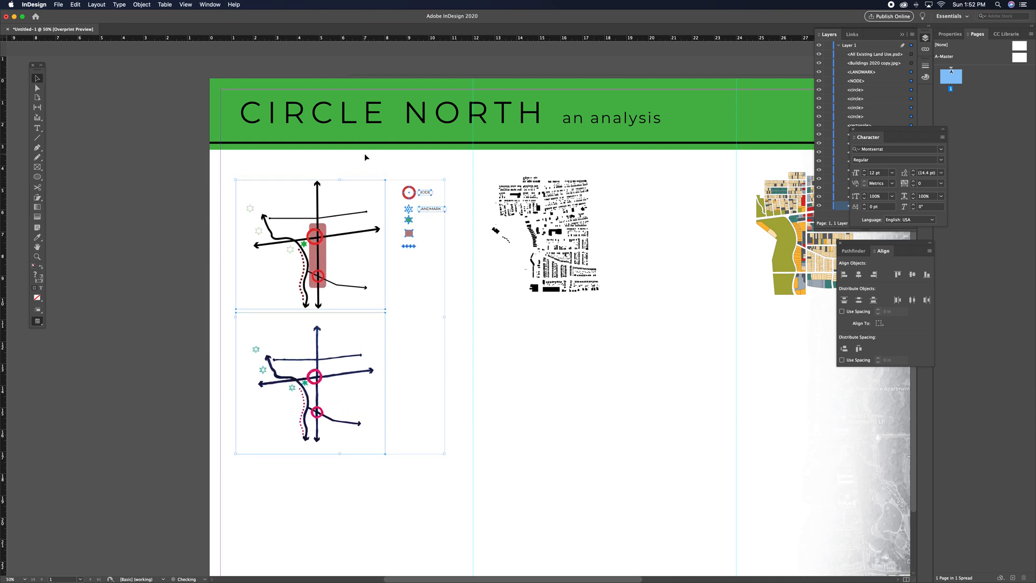
{"action": "key", "text": "Down"}
{"action": "key", "text": "Down"}
{"action": "key", "text": "Down"}
{"action": "key", "text": "Down"}
{"action": "key", "text": "Down"}
{"action": "key", "text": "Down"}
{"action": "key", "text": "Down"}
{"action": "key", "text": "Down"}
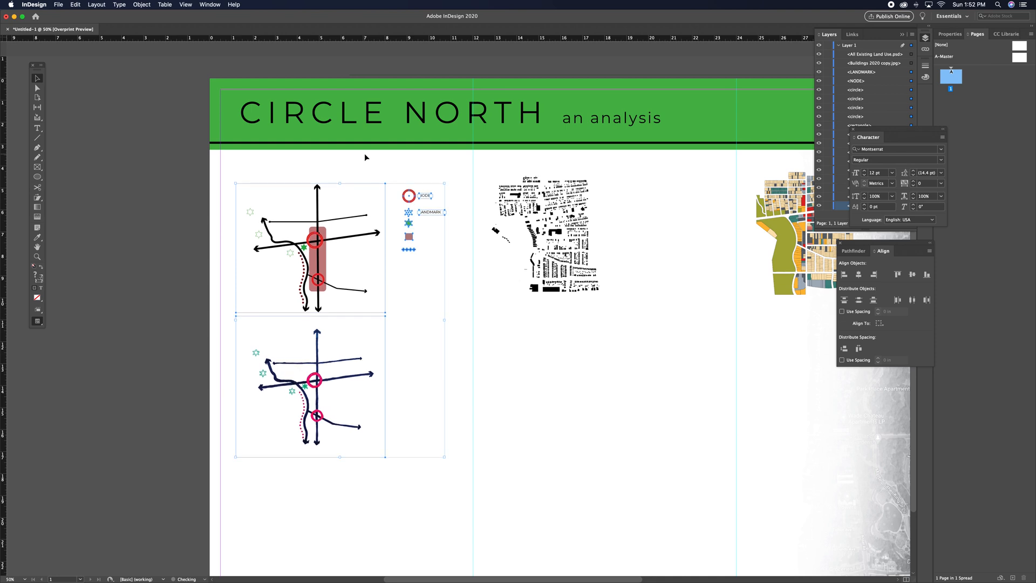
{"action": "key", "text": "Down"}
{"action": "key", "text": "Down"}
{"action": "key", "text": "Down"}
{"action": "key", "text": "Down"}
{"action": "key", "text": "Down"}
{"action": "key", "text": "Down"}
{"action": "key", "text": "Down"}
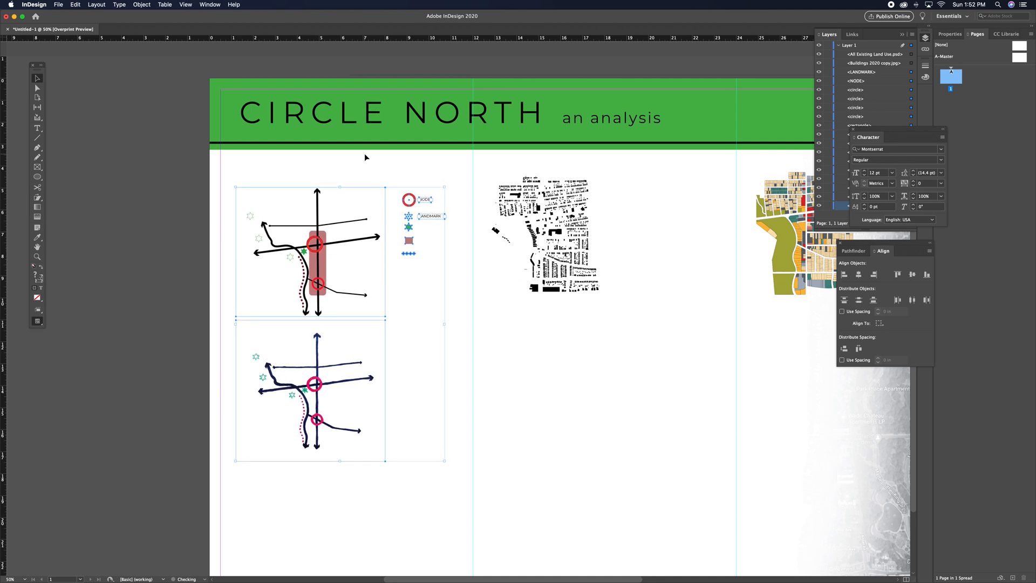
{"action": "key", "text": "Down"}
{"action": "key", "text": "Down"}
{"action": "key", "text": "Down"}
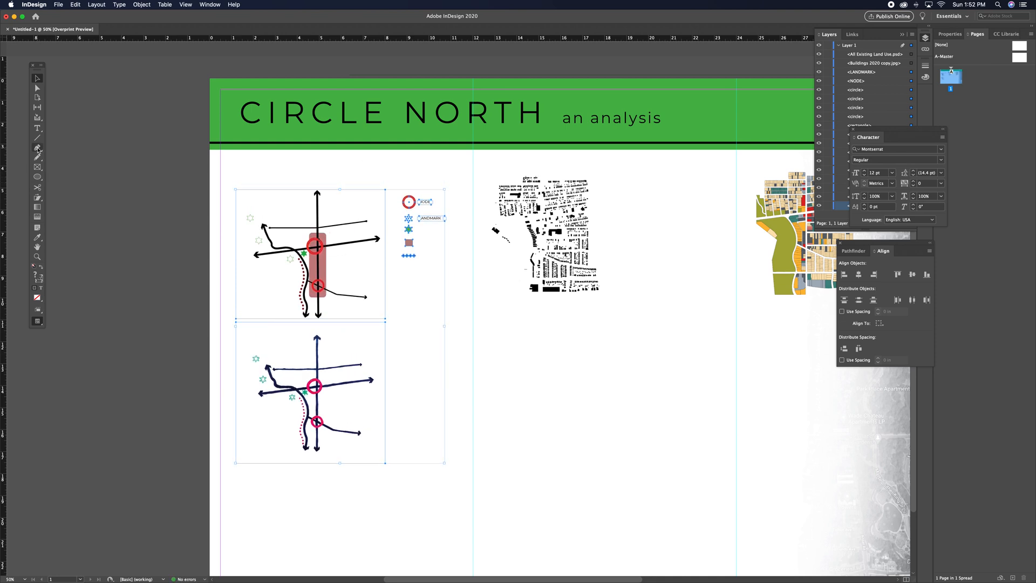
Step: Add a vertical ruler guide at about 10 in, near the end of the first column
{"action": "left_click", "coordinate": [38, 138]}
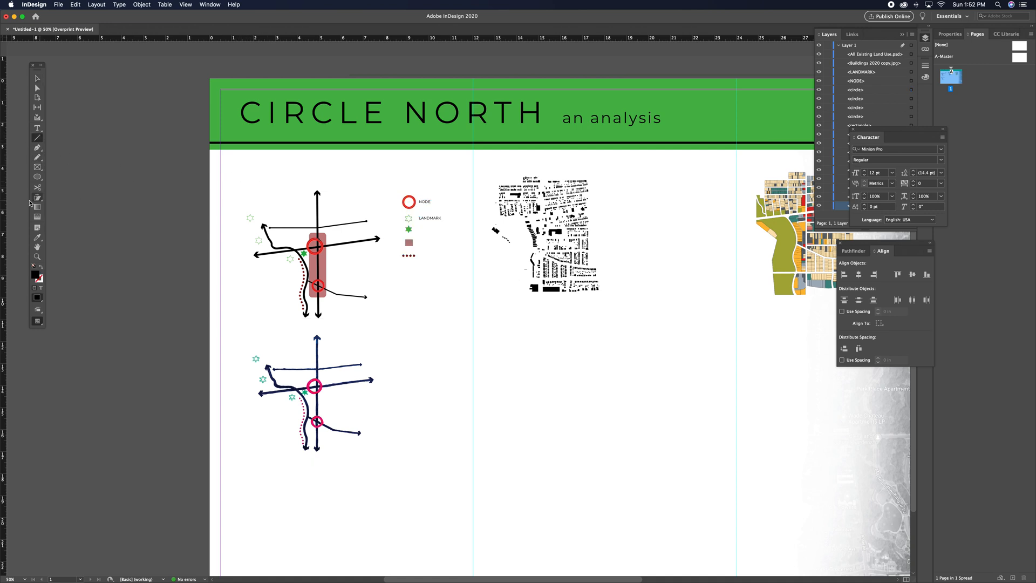
{"action": "left_click_drag", "start_coordinate": [4, 199], "coordinate": [222, 219]}
{"action": "left_click_drag", "start_coordinate": [153, 212], "coordinate": [429, 194]}
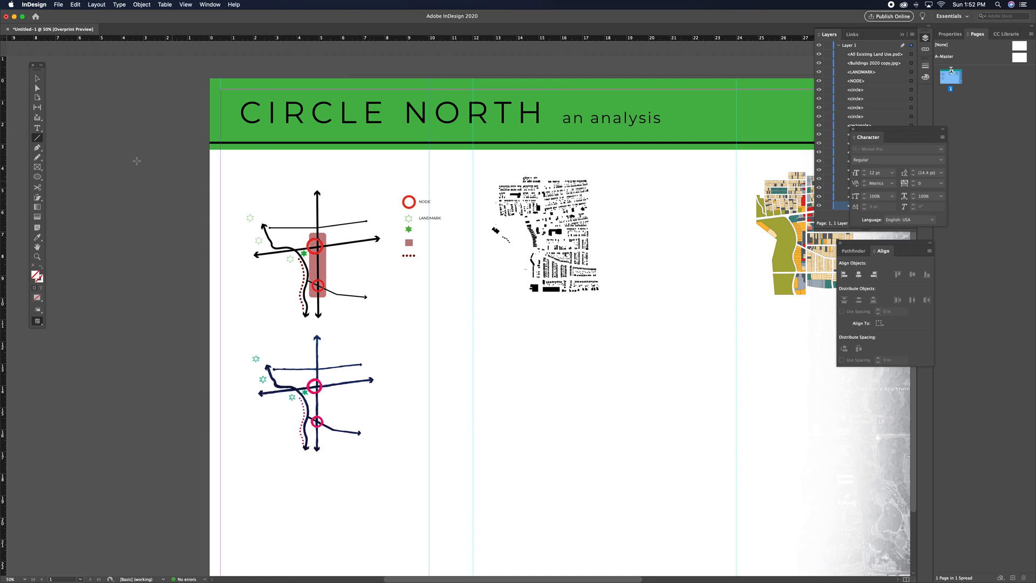
Step: Try to move the two street diagrams left without the legend, and undo the move
{"action": "left_click", "coordinate": [37, 79]}
{"action": "left_click", "coordinate": [241, 271]}
{"action": "left_click", "coordinate": [314, 368], "text": "shift"}
{"action": "left_click_drag", "start_coordinate": [326, 269], "coordinate": [299, 269]}
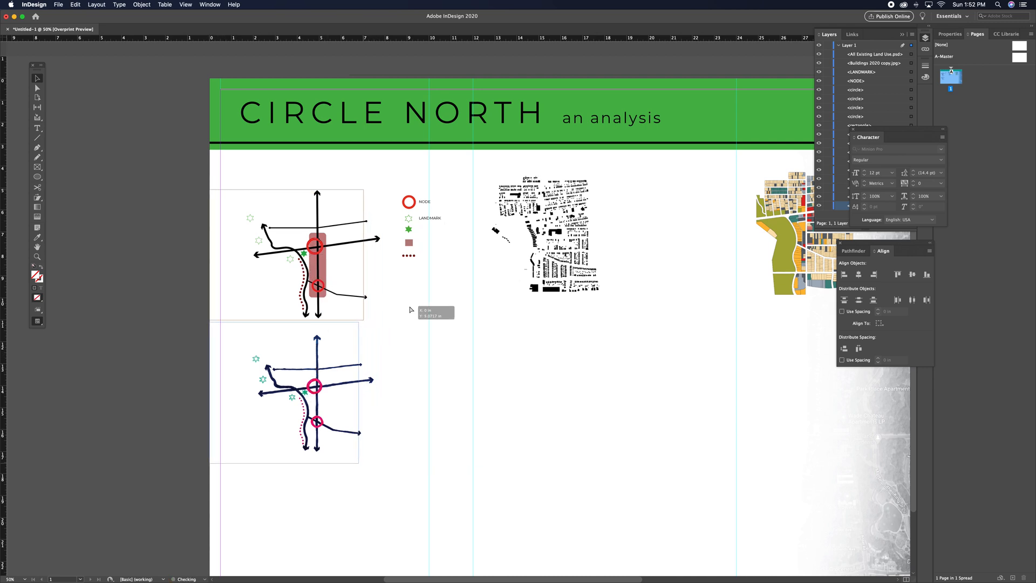
{"action": "left_click", "coordinate": [370, 264]}
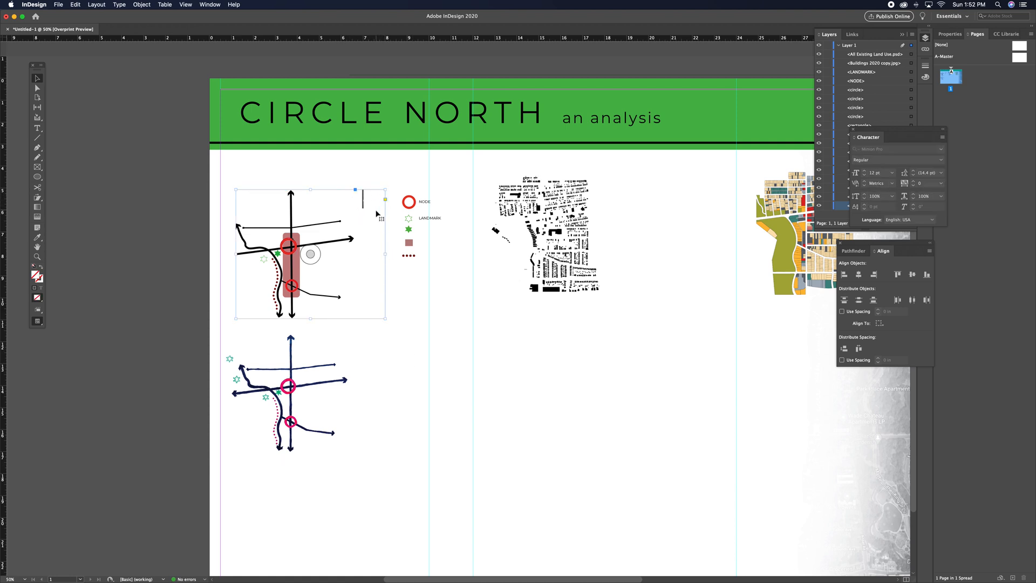
{"action": "key", "text": "super+z"}
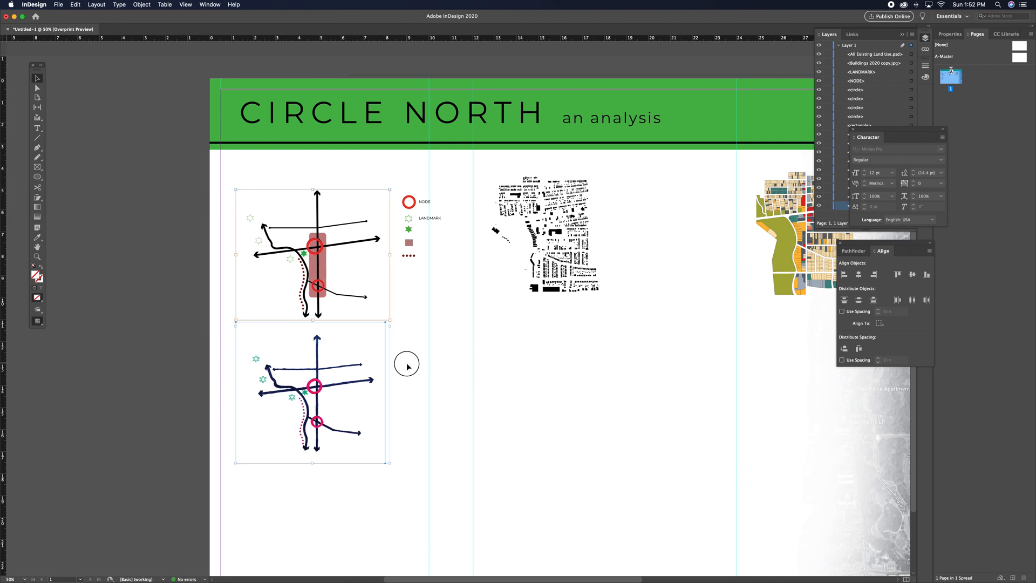
Step: Reselect both street diagrams and the legend, move them about 1.1 in left toward the page margin, and deselect them
{"action": "left_click", "coordinate": [407, 366]}
{"action": "left_click_drag", "start_coordinate": [362, 501], "coordinate": [309, 189]}
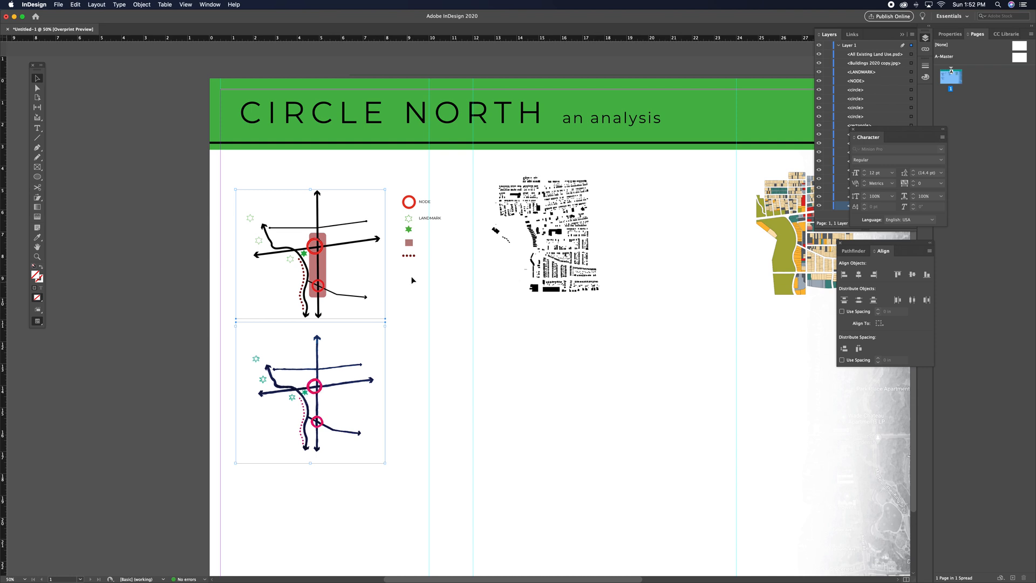
{"action": "left_click_drag", "start_coordinate": [417, 272], "coordinate": [399, 179]}
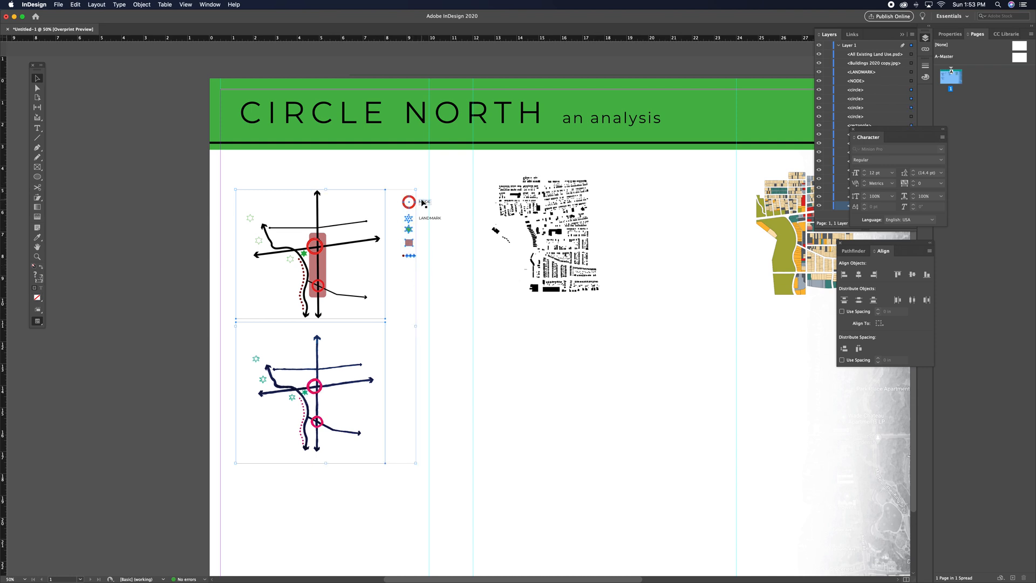
{"action": "left_click", "coordinate": [424, 218], "text": "shift"}
{"action": "mouse_move", "coordinate": [320, 229]}
{"action": "left_mouse_down"}
{"action": "mouse_move", "coordinate": [289, 230]}
{"action": "mouse_move", "coordinate": [314, 241]}
{"action": "left_mouse_up"}
{"action": "key", "text": "Right"}
{"action": "key", "text": "Right"}
{"action": "key", "text": "Right"}
{"action": "key", "text": "Right"}
{"action": "key", "text": "Right"}
{"action": "key", "text": "Right"}
{"action": "key", "text": "Right"}
{"action": "key", "text": "Right"}
{"action": "key", "text": "Right"}
{"action": "key", "text": "Right"}
{"action": "key", "text": "Right"}
{"action": "key", "text": "Right"}
{"action": "key", "text": "Right"}
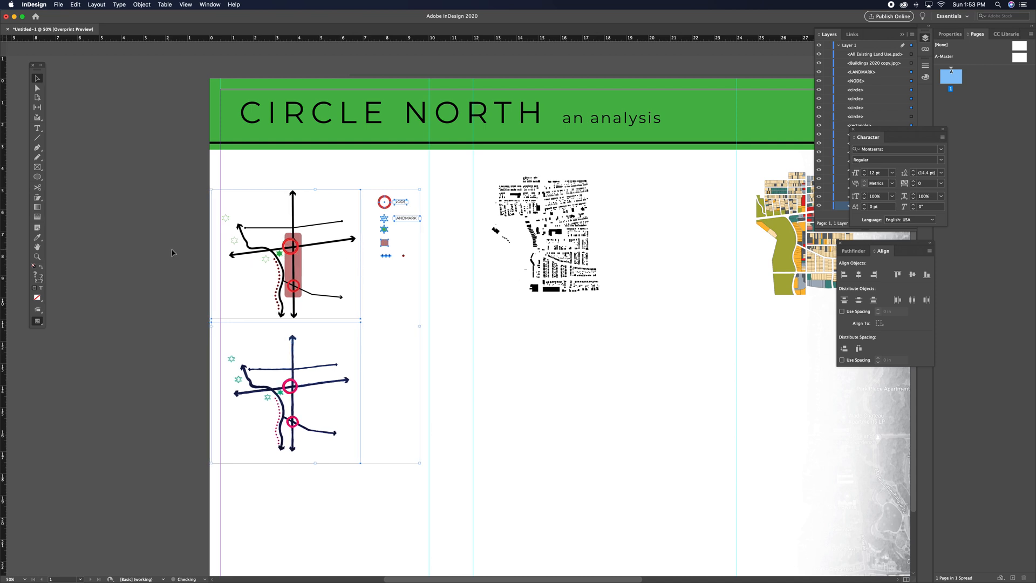
{"action": "left_click", "coordinate": [188, 176]}
Step: Draw a horizontal line above the first street diagram, from the left page margin to the 10 in guide
{"action": "left_click", "coordinate": [37, 138]}
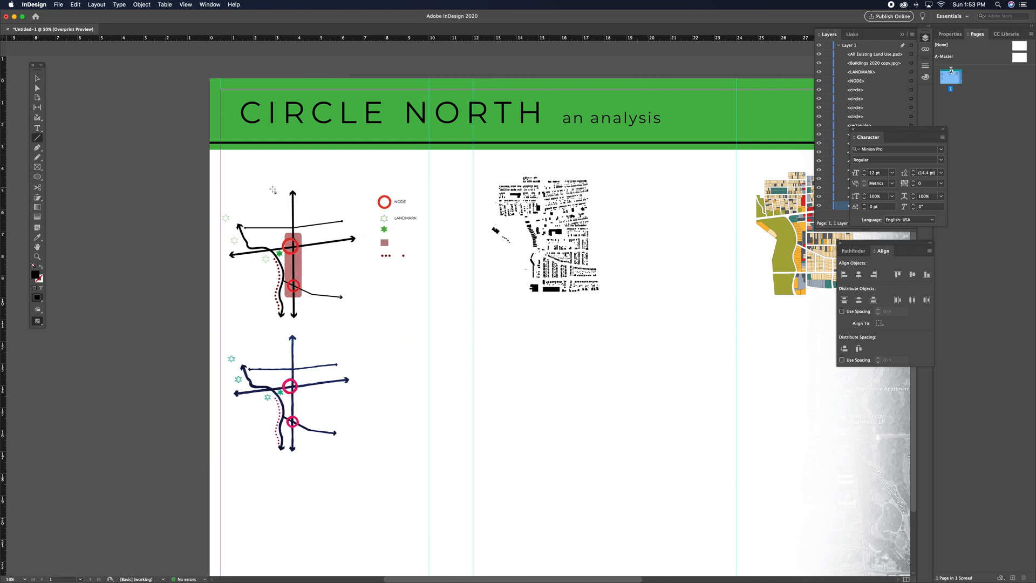
{"action": "left_click", "coordinate": [220, 175]}
{"action": "left_click", "coordinate": [221, 175]}
{"action": "left_click_drag", "start_coordinate": [323, 179], "coordinate": [429, 175]}
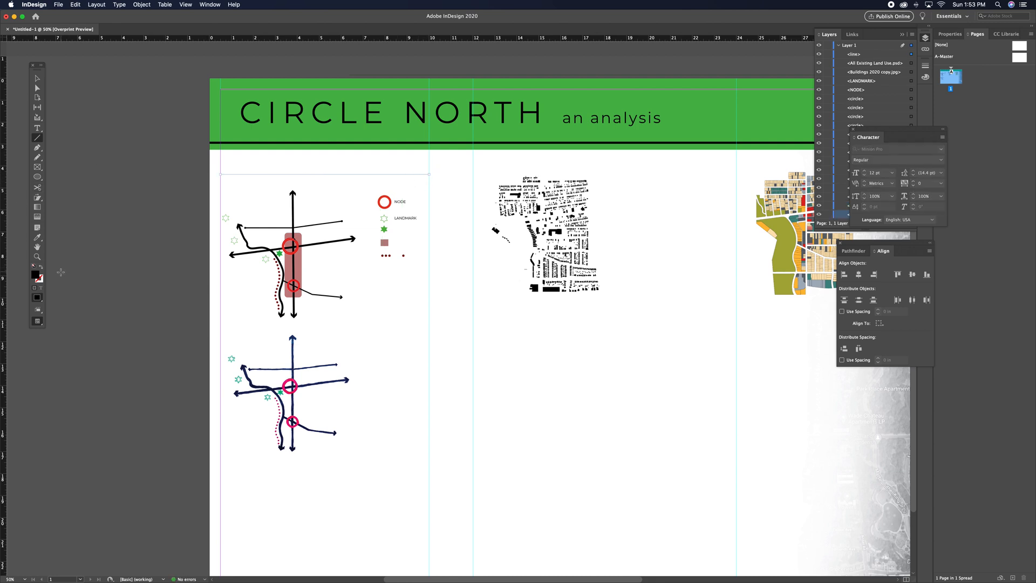
Step: Color the line's stroke with the green sampled from the title banner and set its weight to 11 pt
{"action": "left_click", "coordinate": [42, 267]}
{"action": "left_click", "coordinate": [37, 238]}
{"action": "left_click", "coordinate": [235, 96]}
{"action": "left_click", "coordinate": [41, 267]}
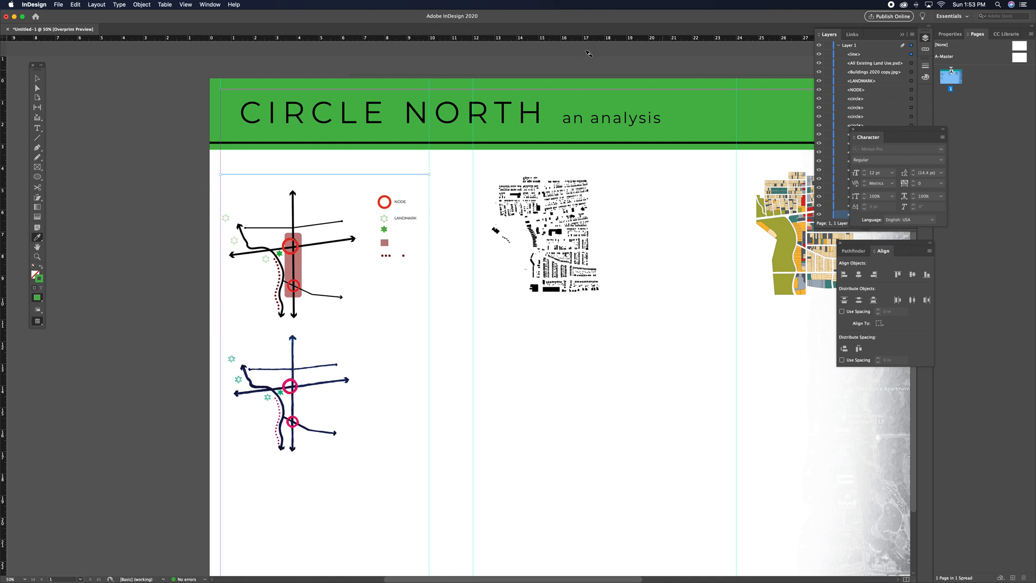
{"action": "left_click", "coordinate": [210, 4]}
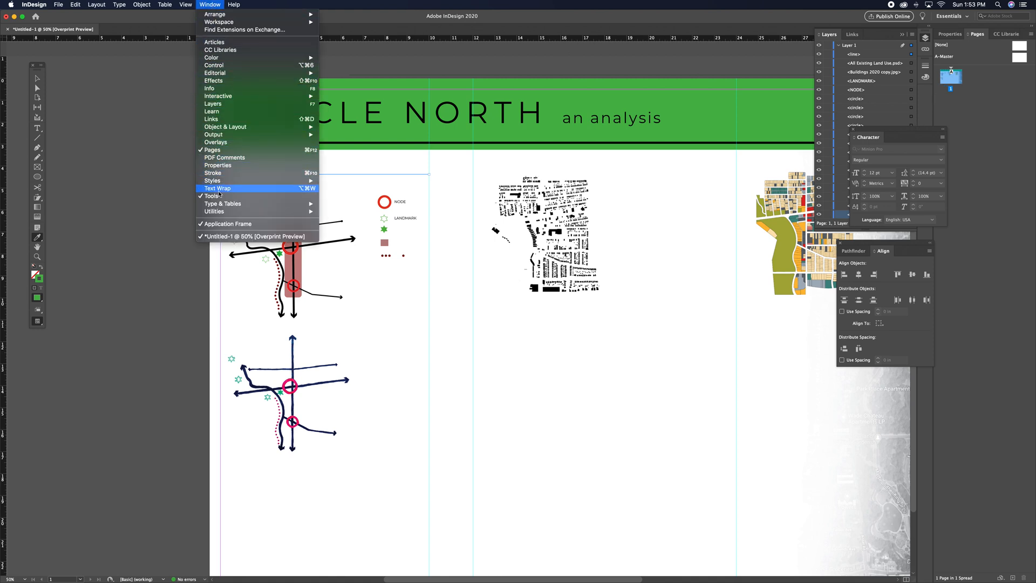
{"action": "left_click", "coordinate": [213, 172]}
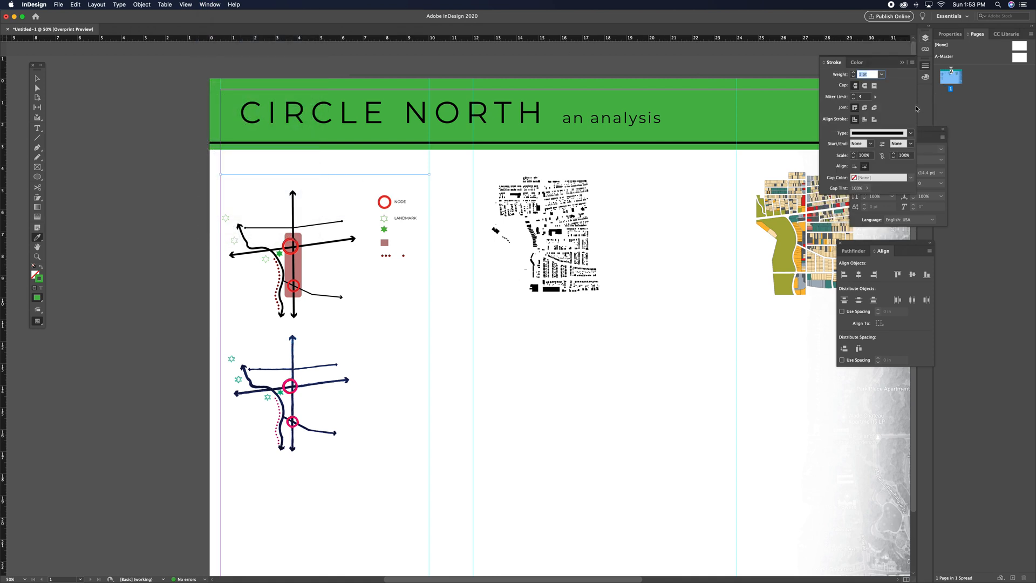
{"action": "type", "text": "11"}
{"action": "key", "text": "Return"}
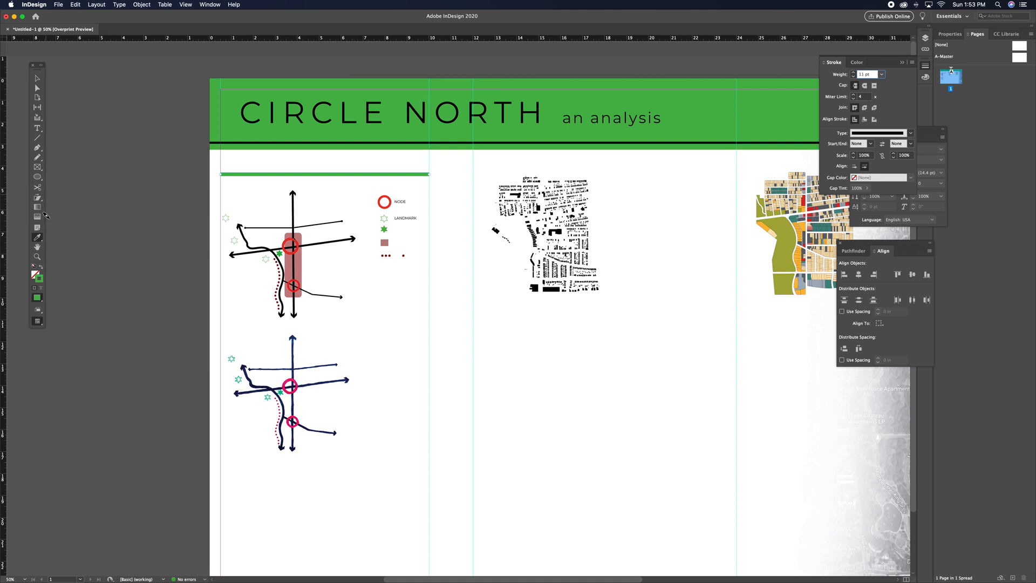
{"action": "left_click", "coordinate": [37, 78]}
{"action": "left_click", "coordinate": [38, 130]}
{"action": "left_click_drag", "start_coordinate": [286, 168], "coordinate": [351, 170]}
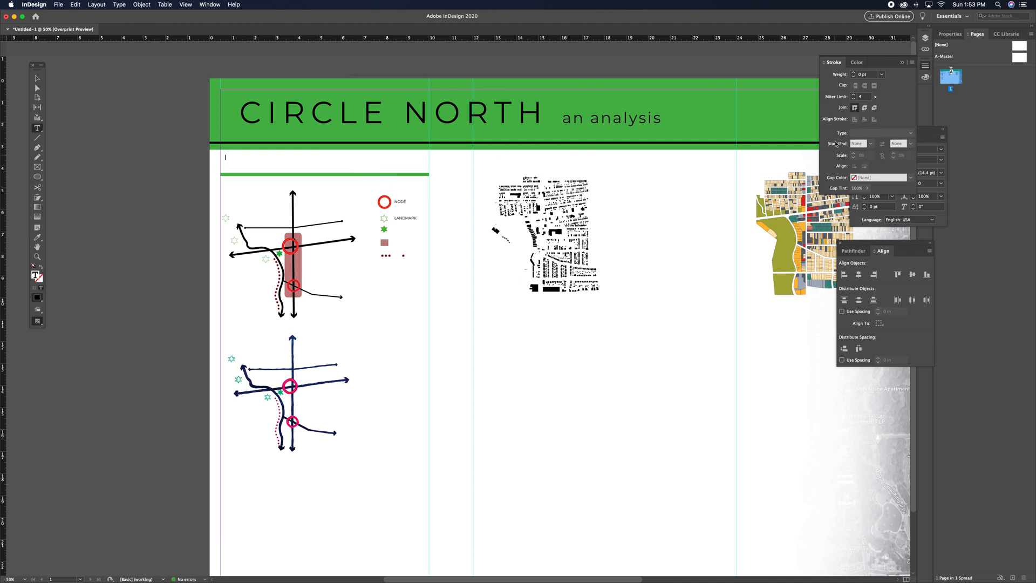
{"action": "left_click", "coordinate": [937, 139]}
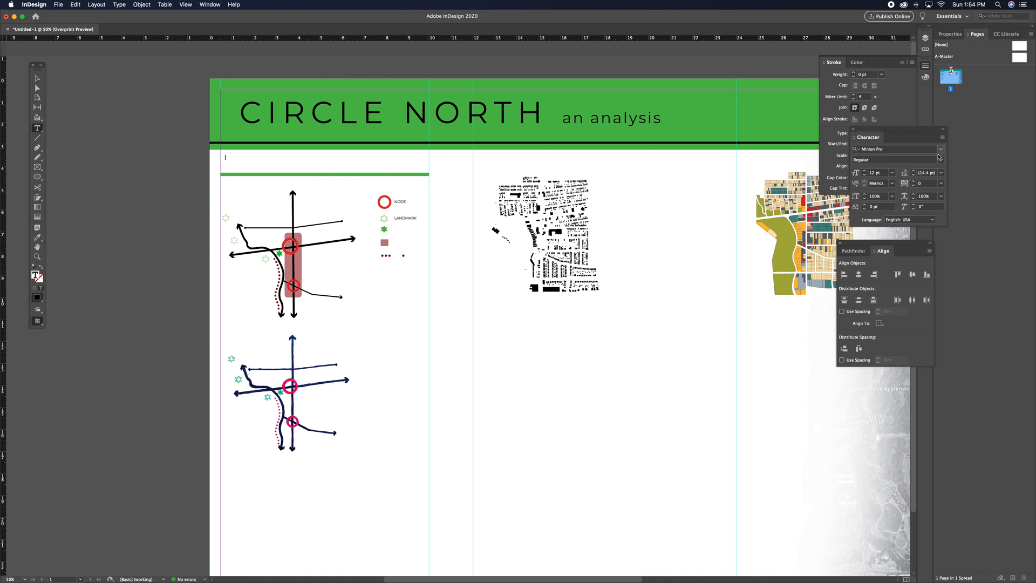
{"action": "left_click", "coordinate": [940, 151]}
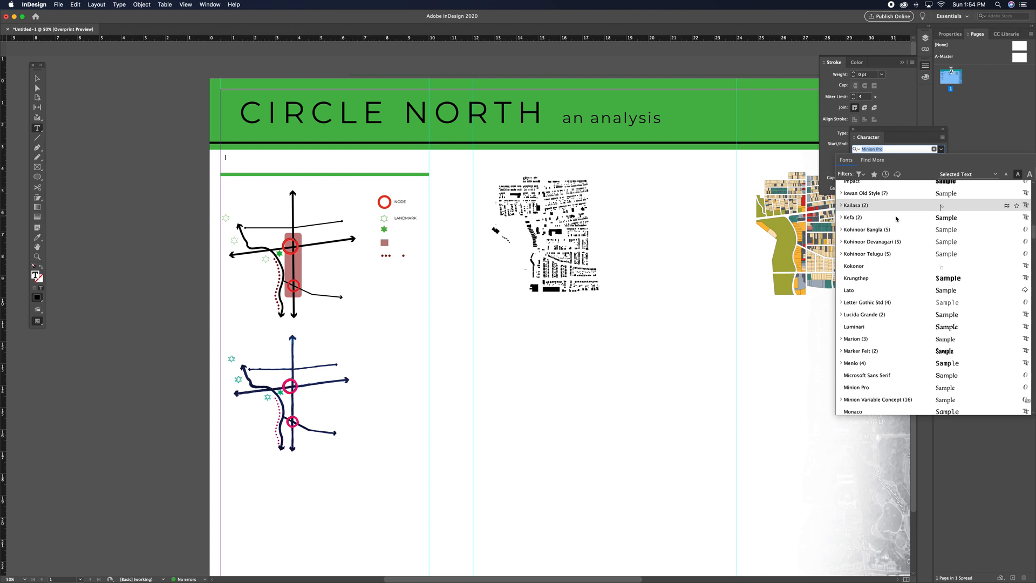
{"action": "scroll", "coordinate": [875, 351], "scroll_direction": "down", "scroll_amount": 2}
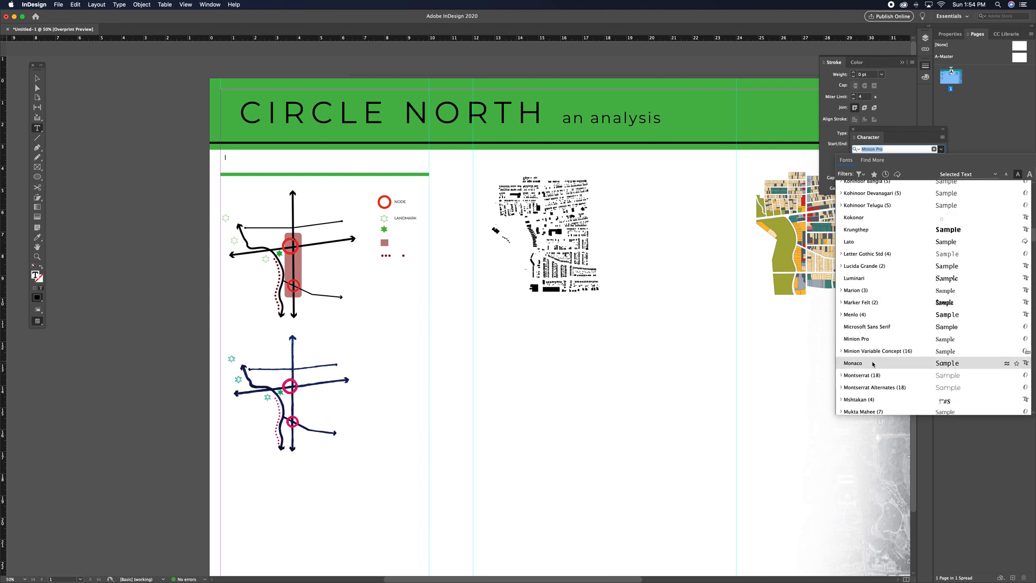
{"action": "scroll", "coordinate": [862, 344], "scroll_direction": "down", "scroll_amount": 1}
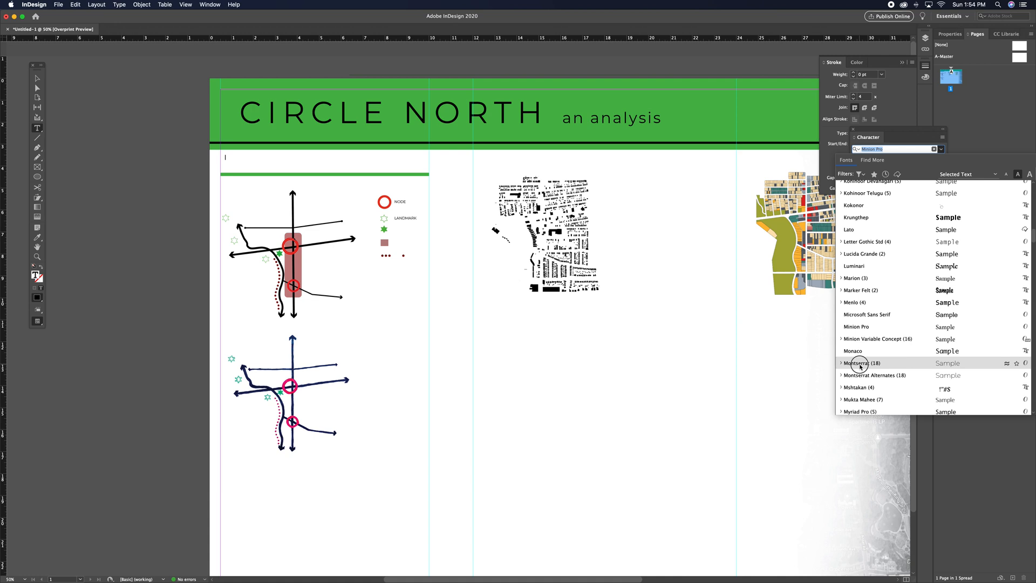
{"action": "left_click", "coordinate": [857, 363]}
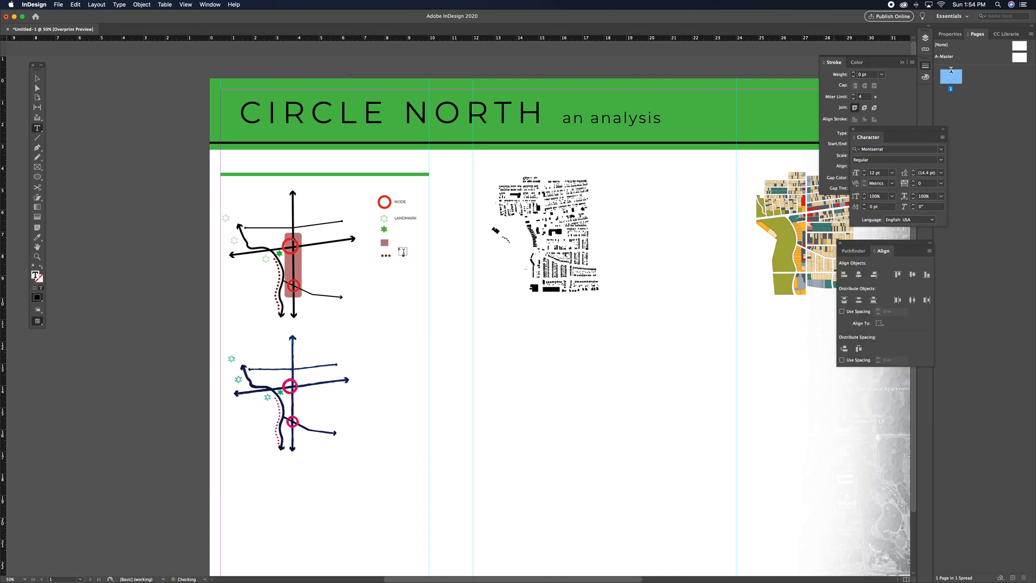
{"action": "left_click", "coordinate": [893, 173]}
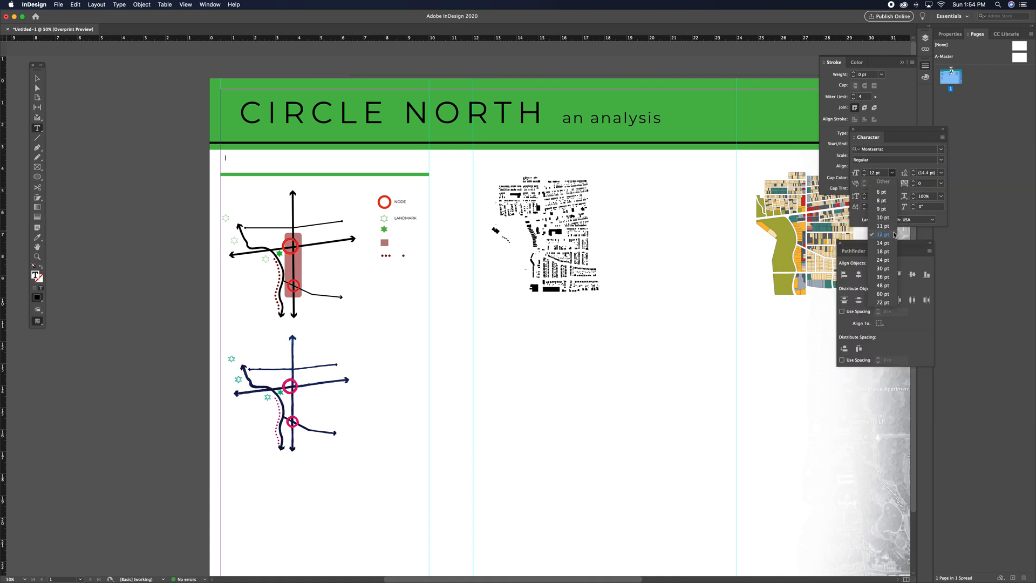
{"action": "left_click", "coordinate": [880, 285]}
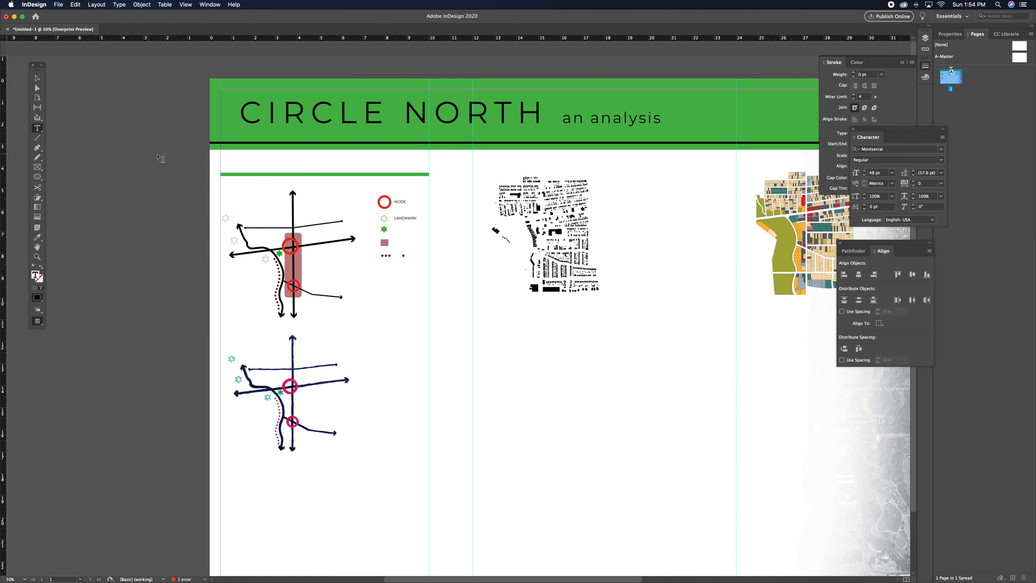
{"action": "left_click", "coordinate": [893, 173]}
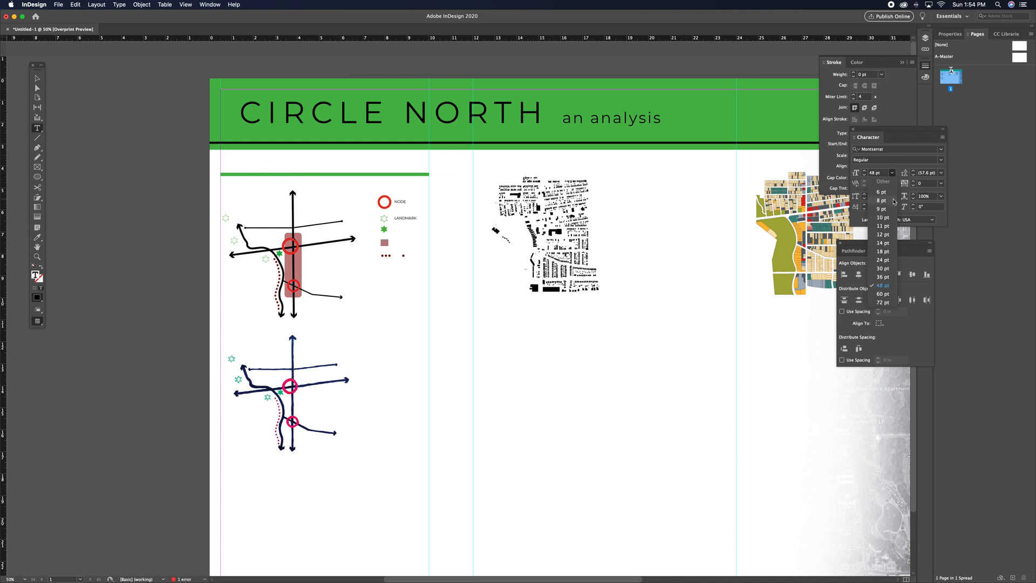
{"action": "left_click", "coordinate": [888, 270]}
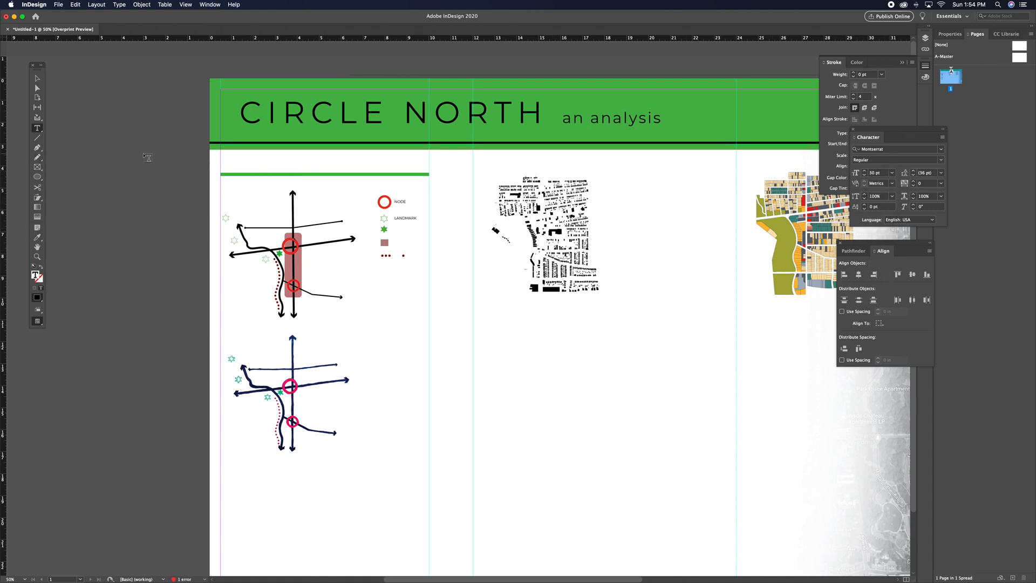
{"action": "left_click", "coordinate": [38, 78]}
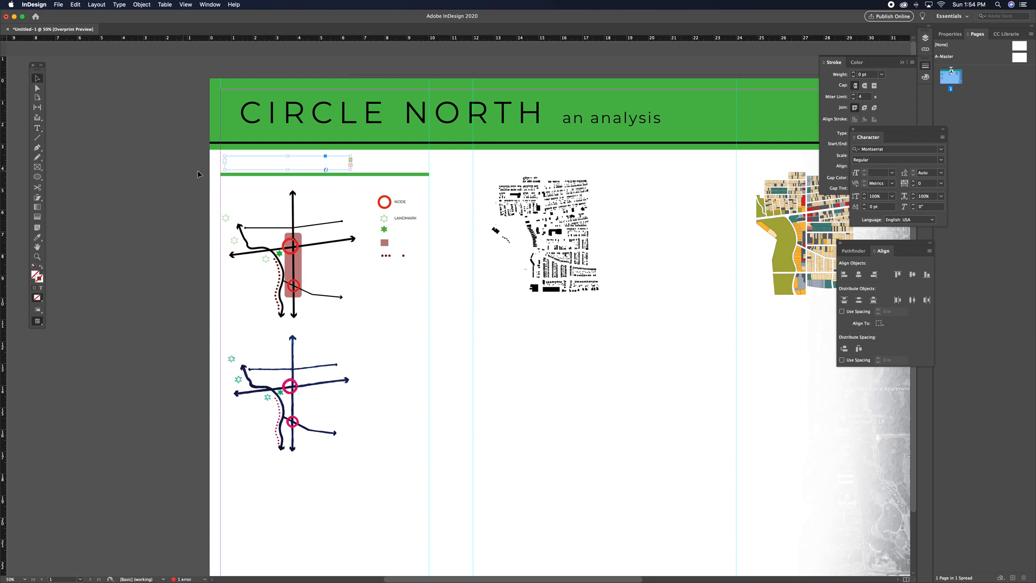
{"action": "double_click", "coordinate": [298, 162]}
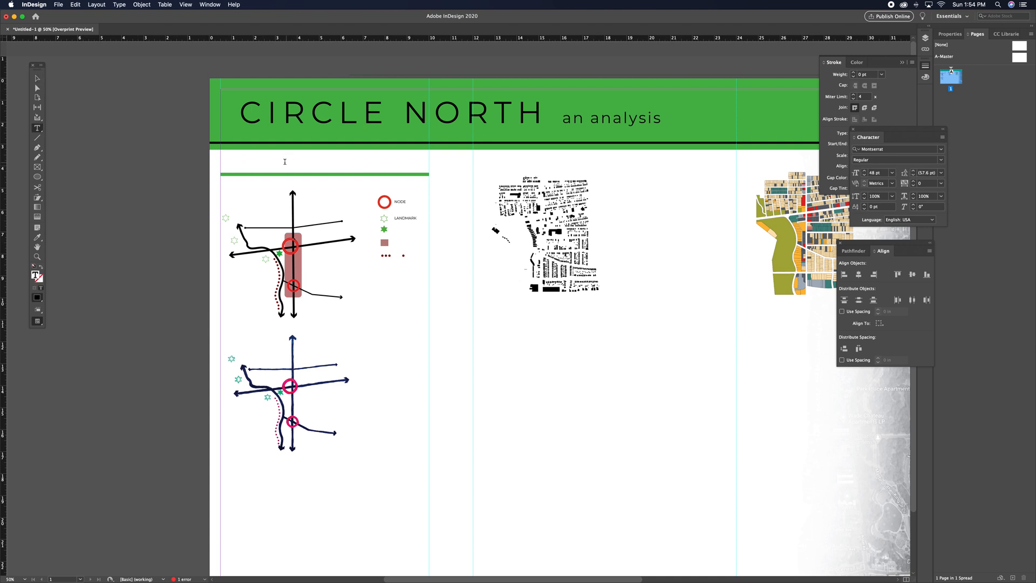
{"action": "left_click", "coordinate": [37, 78]}
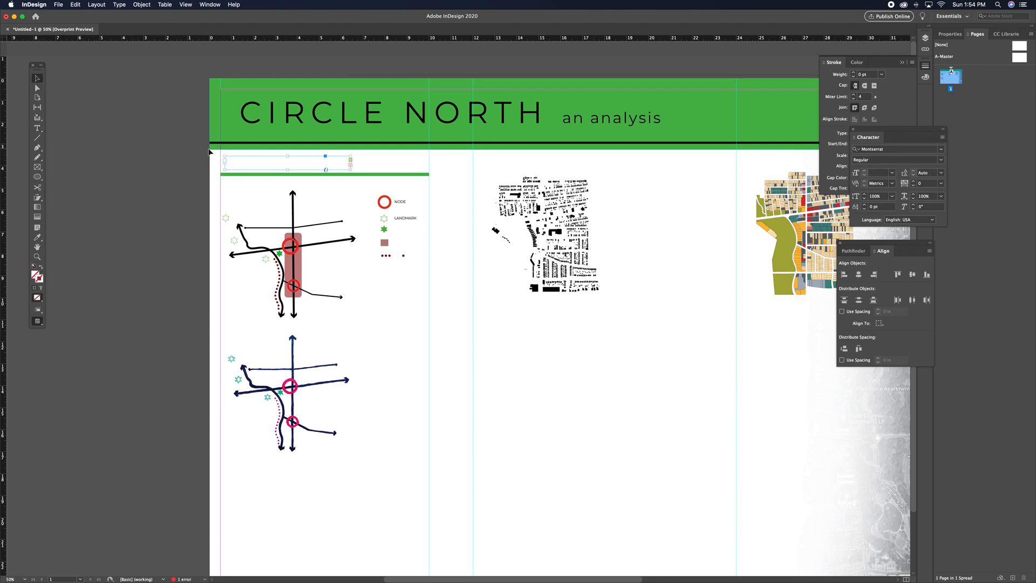
{"action": "left_click", "coordinate": [139, 136]}
Step: Create a text frame above the green line and enter LYNCH MAP ANALYSIS in 18 pt Montserrat
{"action": "left_click", "coordinate": [37, 127]}
{"action": "left_click_drag", "start_coordinate": [331, 166], "coordinate": [383, 170]}
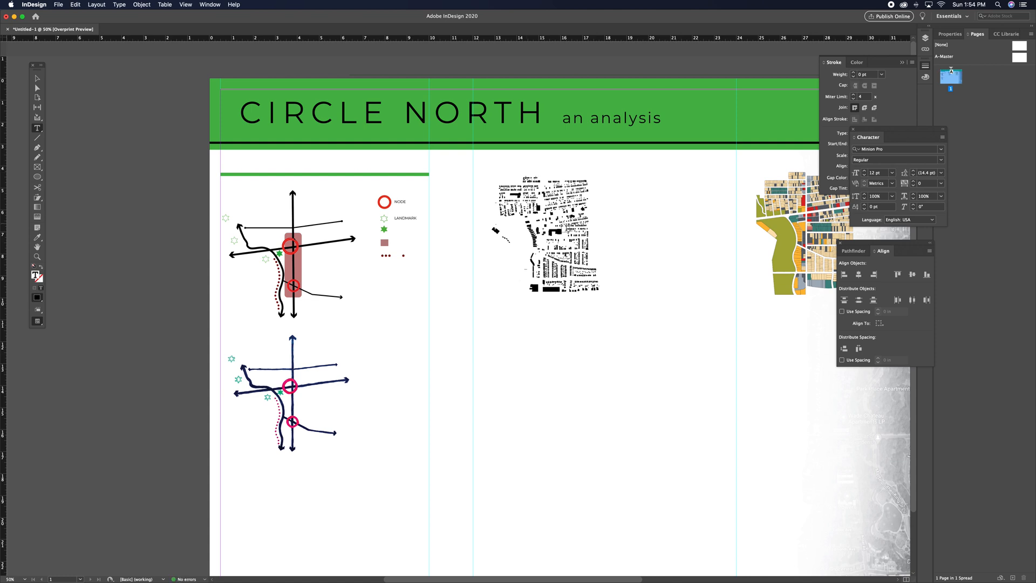
{"action": "left_click", "coordinate": [892, 173]}
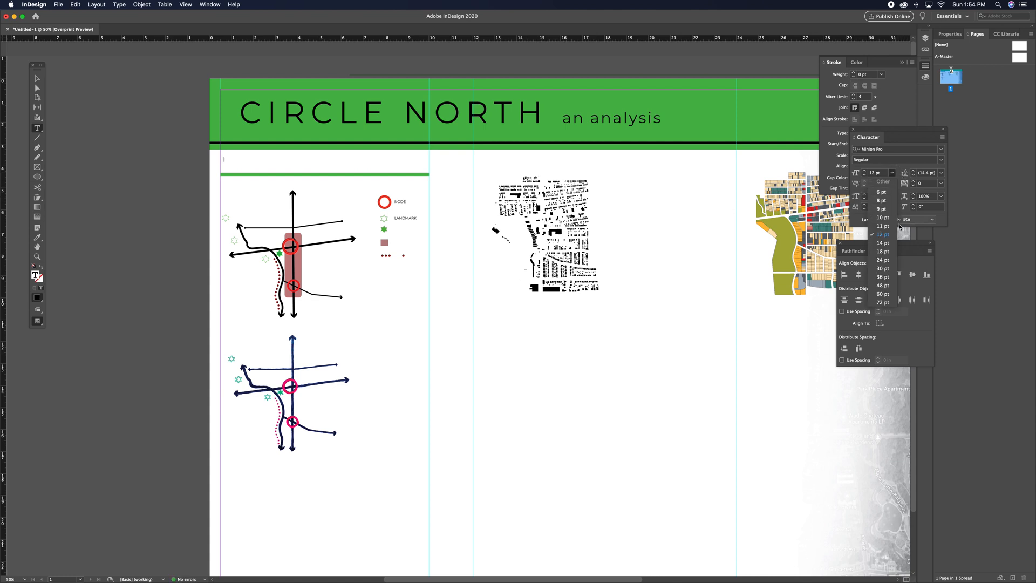
{"action": "left_click", "coordinate": [883, 253]}
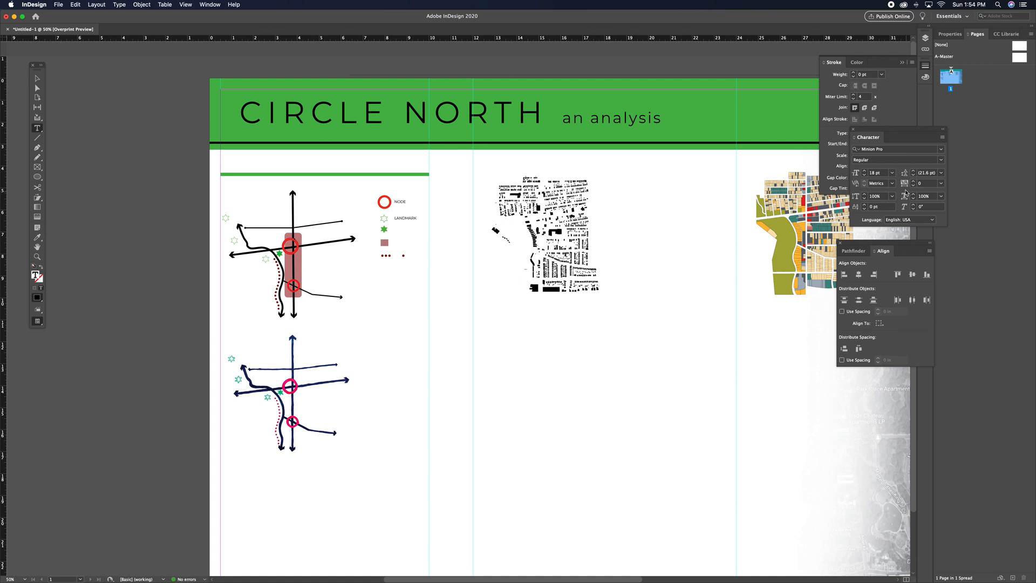
{"action": "left_click", "coordinate": [942, 149]}
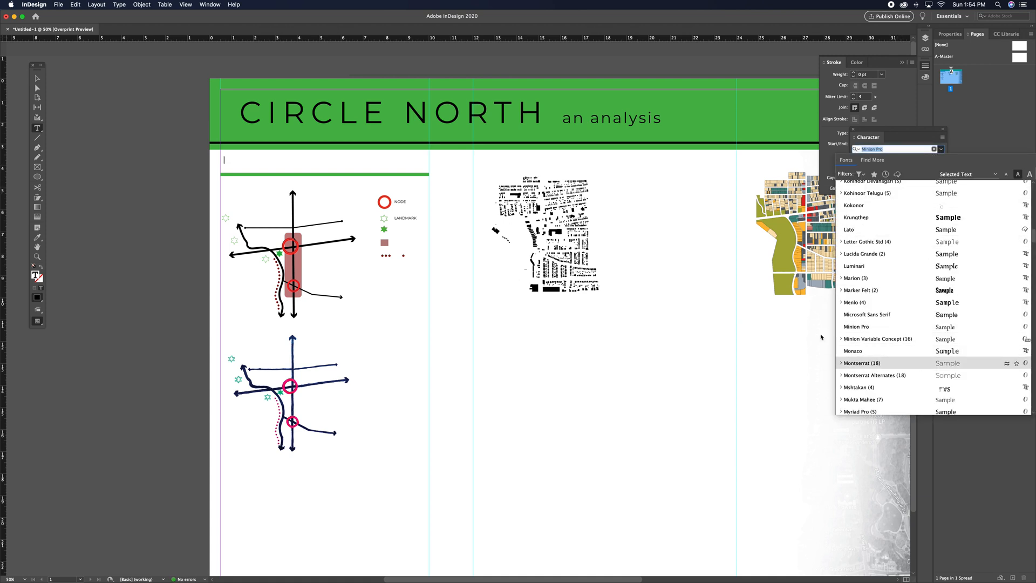
{"action": "left_click", "coordinate": [898, 360]}
{"action": "type", "text": "LYNCH MAP ANALYSIS"}
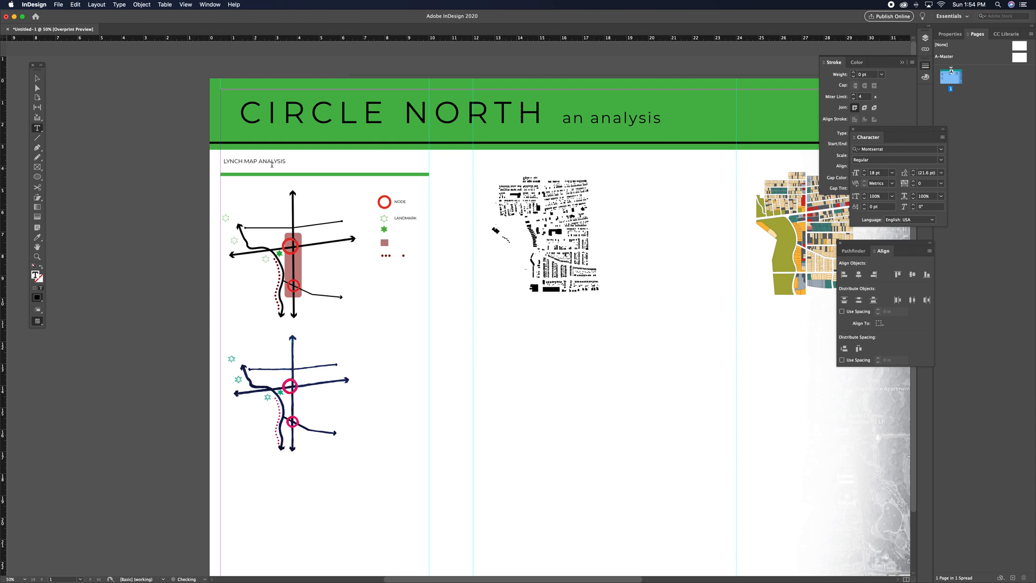
Step: Increase the font size of the LYNCH MAP ANALYSIS heading to 28 pt
{"action": "triple_click", "coordinate": [284, 161]}
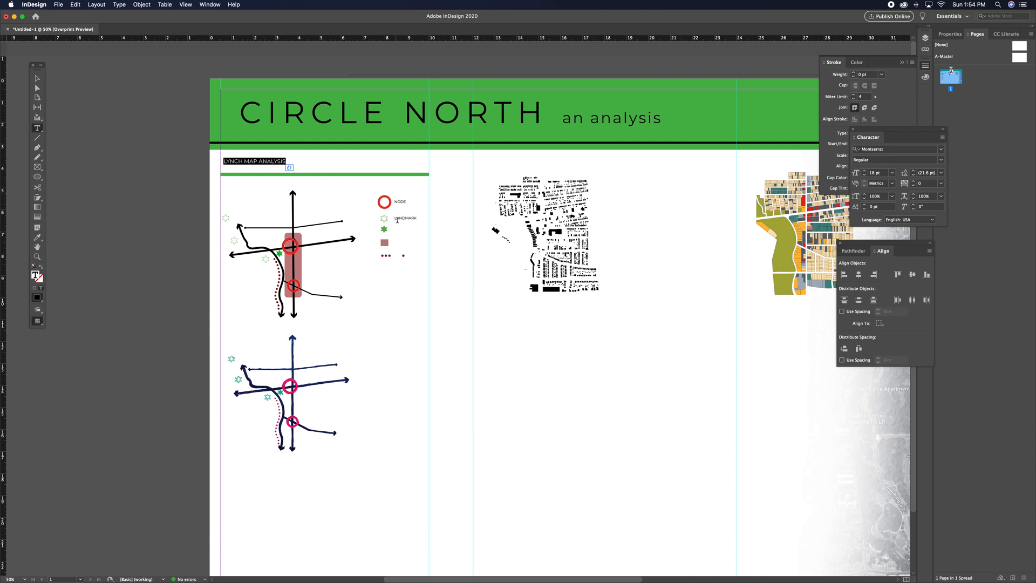
{"action": "left_click", "coordinate": [864, 171]}
{"action": "left_click", "coordinate": [865, 170]}
{"action": "left_click", "coordinate": [866, 171]}
{"action": "left_click", "coordinate": [865, 170]}
{"action": "left_click", "coordinate": [865, 171]}
{"action": "left_click", "coordinate": [865, 171]}
{"action": "left_click", "coordinate": [866, 170]}
{"action": "left_click", "coordinate": [866, 171]}
{"action": "left_click", "coordinate": [866, 172]}
{"action": "left_click", "coordinate": [866, 171]}
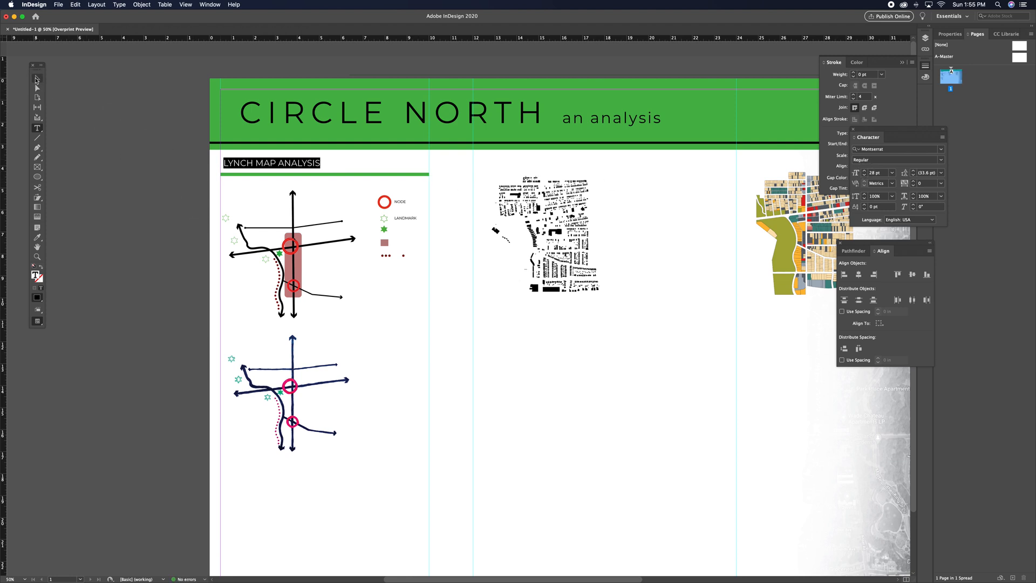
Step: Nudge the heading's text frame slightly down toward the green line and deselect it
{"action": "left_click", "coordinate": [37, 80]}
{"action": "key", "text": "Down"}
{"action": "key", "text": "Down"}
{"action": "key", "text": "Down"}
{"action": "key", "text": "Down"}
{"action": "key", "text": "Down"}
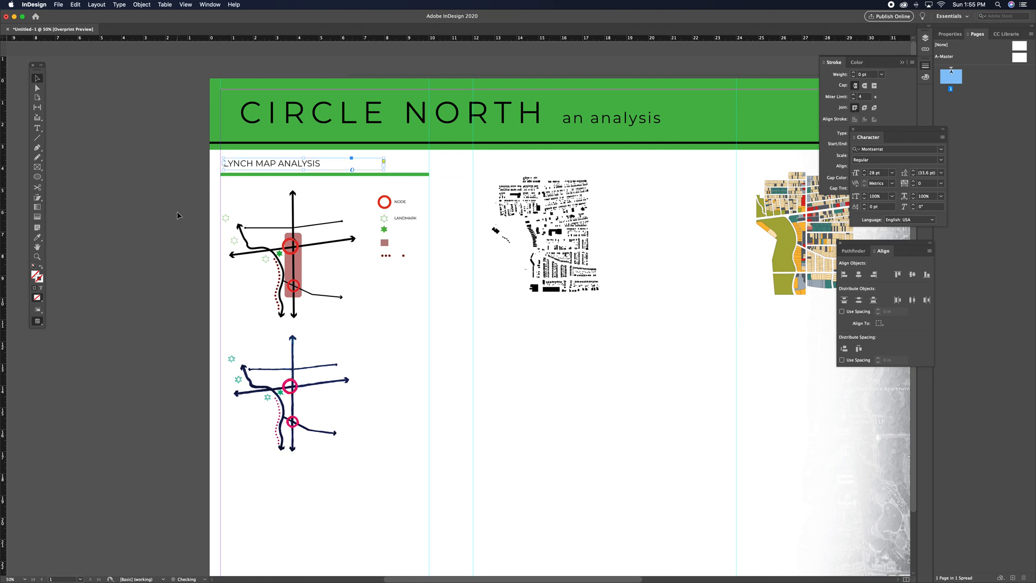
{"action": "left_click", "coordinate": [154, 219]}
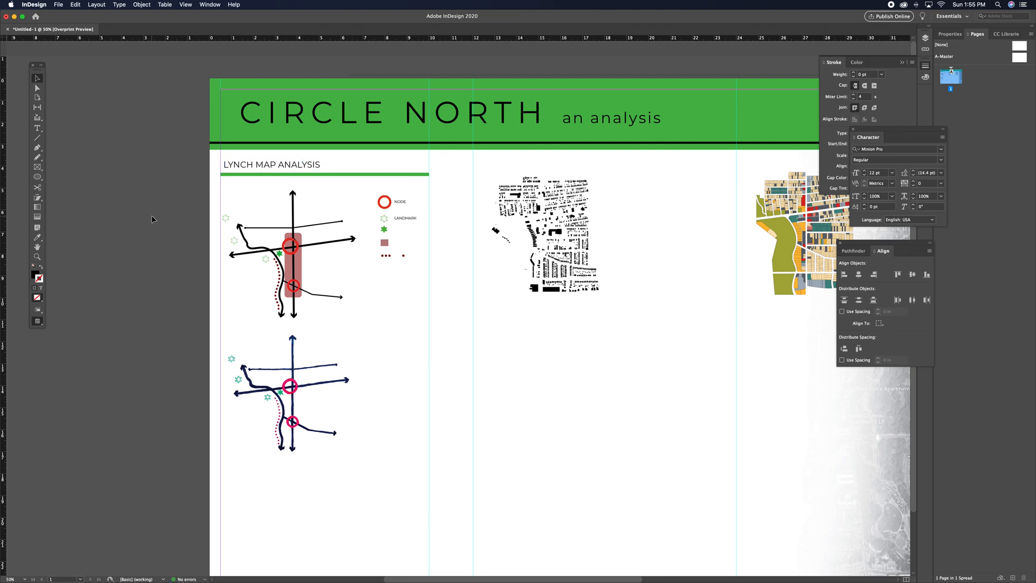
{"action": "scroll", "coordinate": [302, 210], "scroll_direction": "right", "scroll_amount": 5}
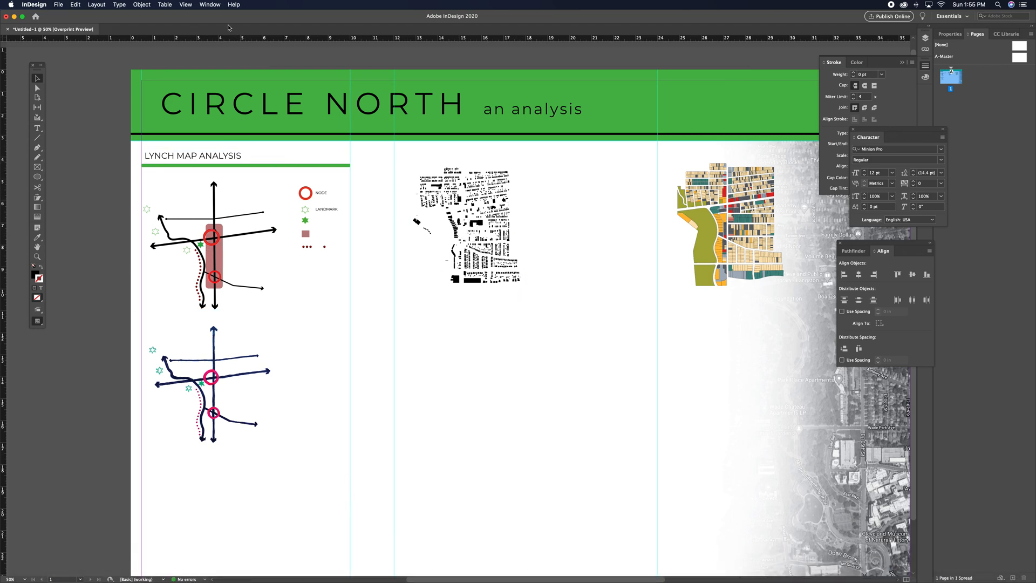
{"action": "left_click", "coordinate": [187, 5]}
{"action": "mouse_move", "coordinate": [207, 36]}
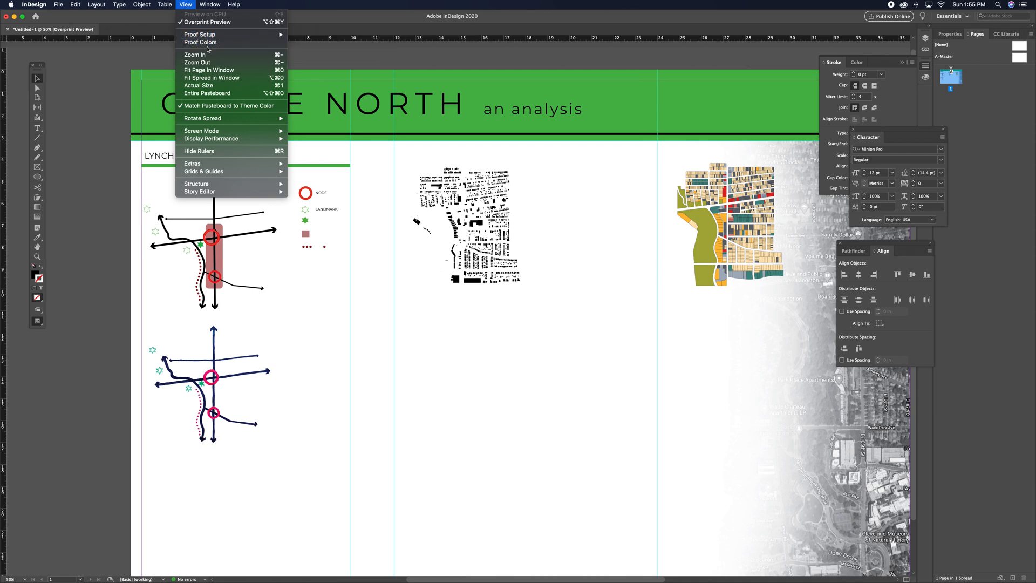
{"action": "mouse_move", "coordinate": [214, 172]}
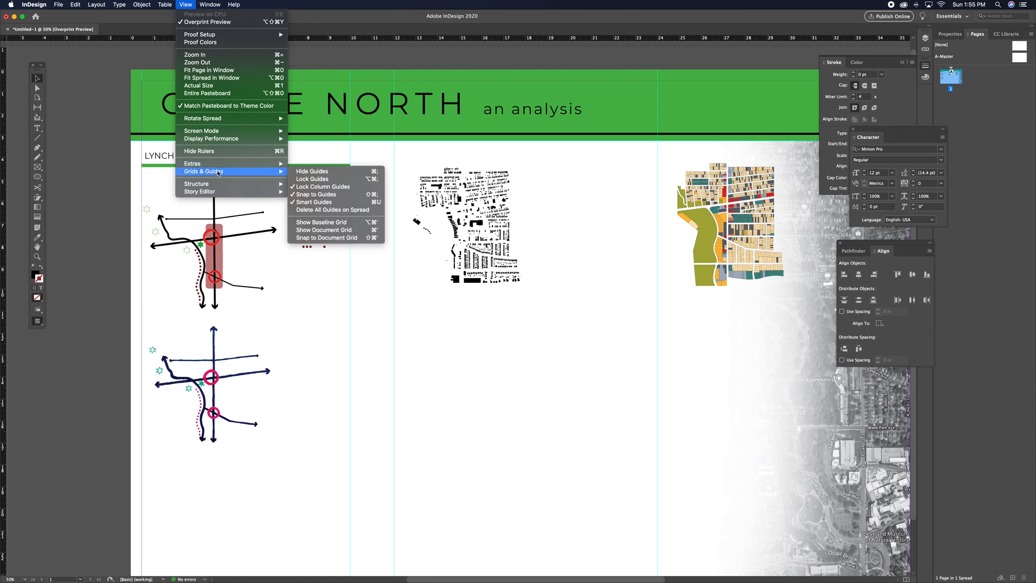
{"action": "left_click", "coordinate": [298, 180]}
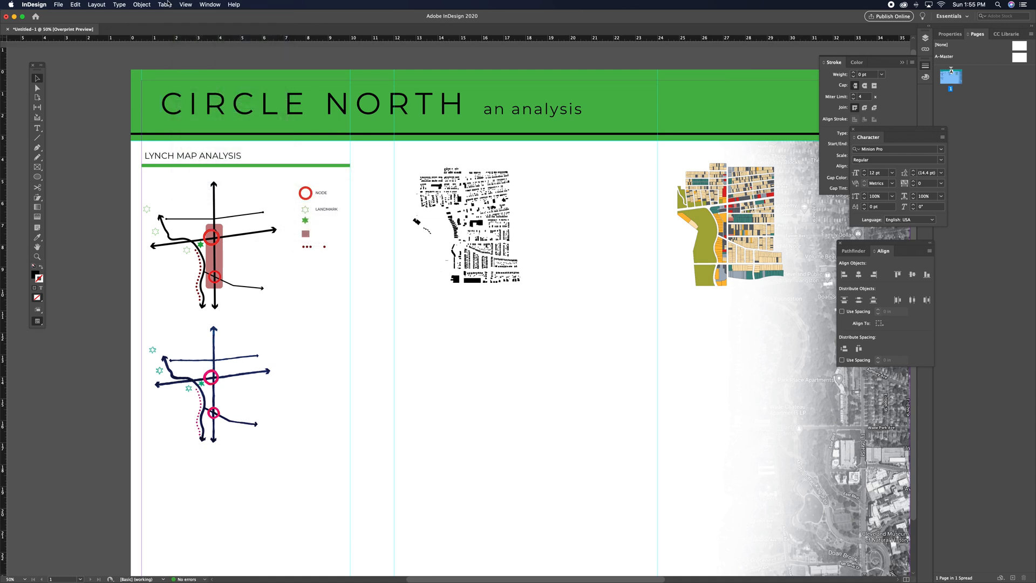
{"action": "left_click", "coordinate": [184, 5]}
{"action": "mouse_move", "coordinate": [216, 171]}
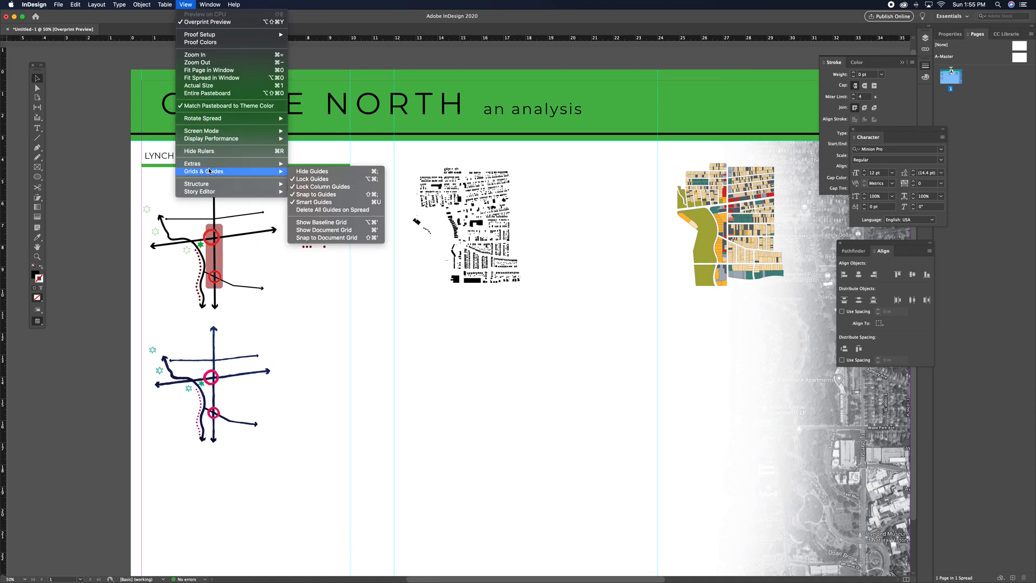
{"action": "left_click", "coordinate": [307, 179]}
Step: Hide the guides on the board
{"action": "key", "text": "super+semicolon"}
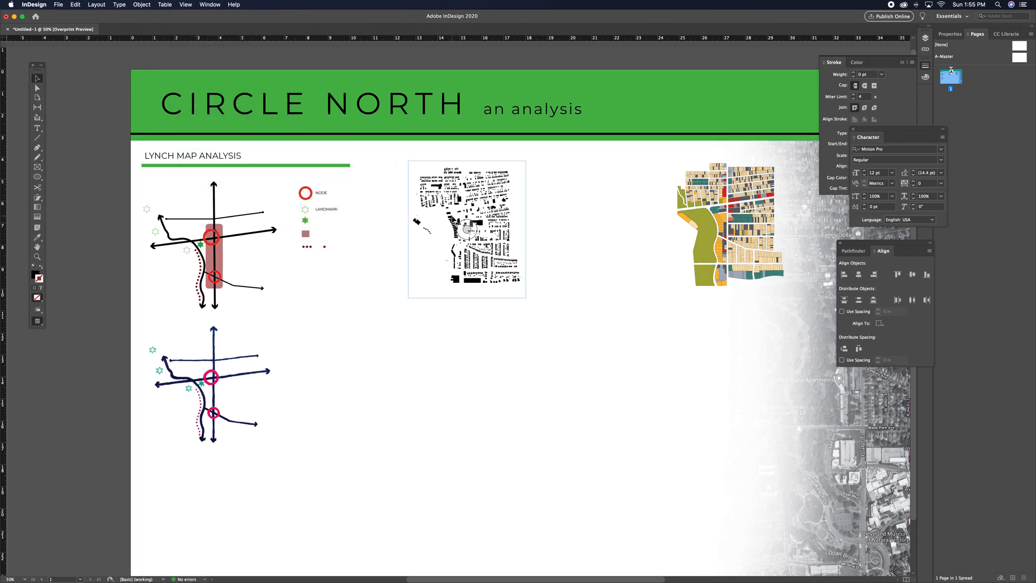
{"action": "key", "text": "super+minus"}
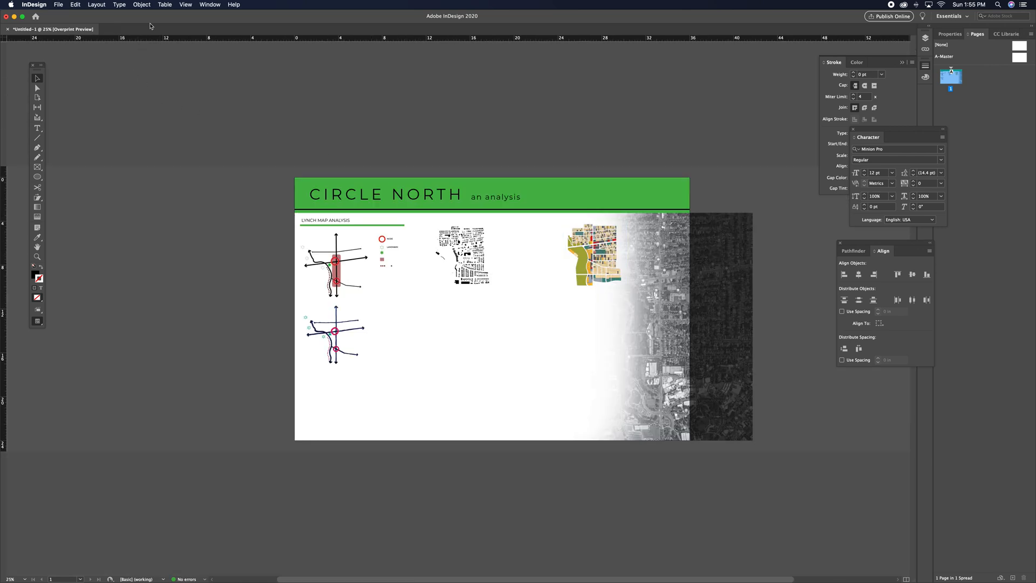
{"action": "left_click", "coordinate": [187, 7]}
{"action": "mouse_move", "coordinate": [216, 133]}
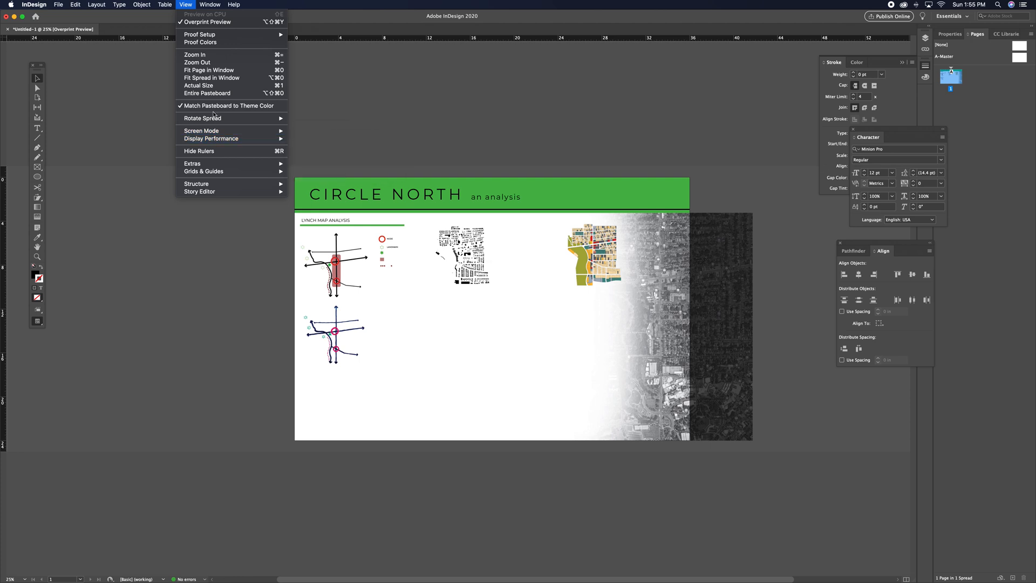
{"action": "mouse_move", "coordinate": [217, 166]}
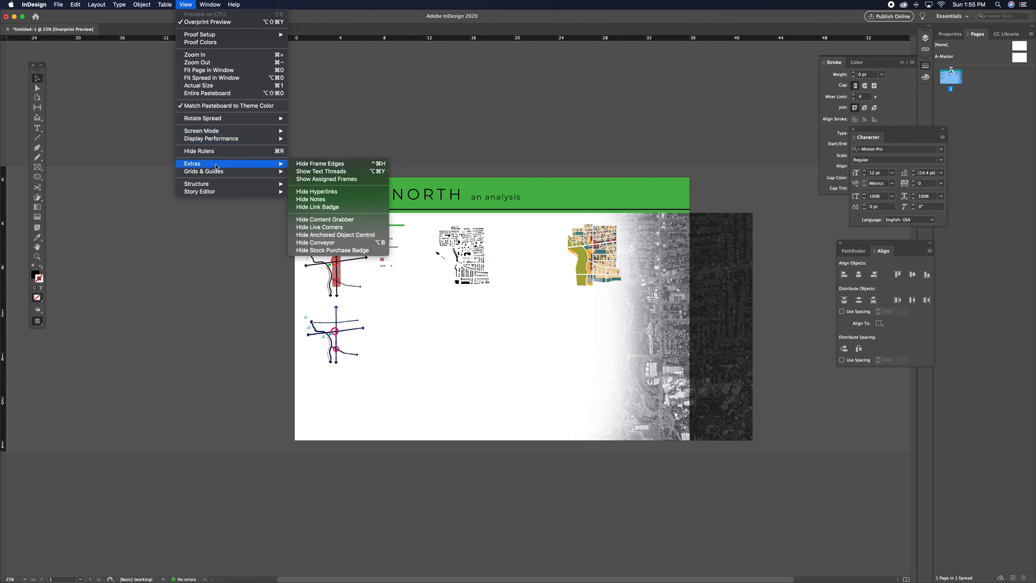
{"action": "left_click", "coordinate": [311, 164]}
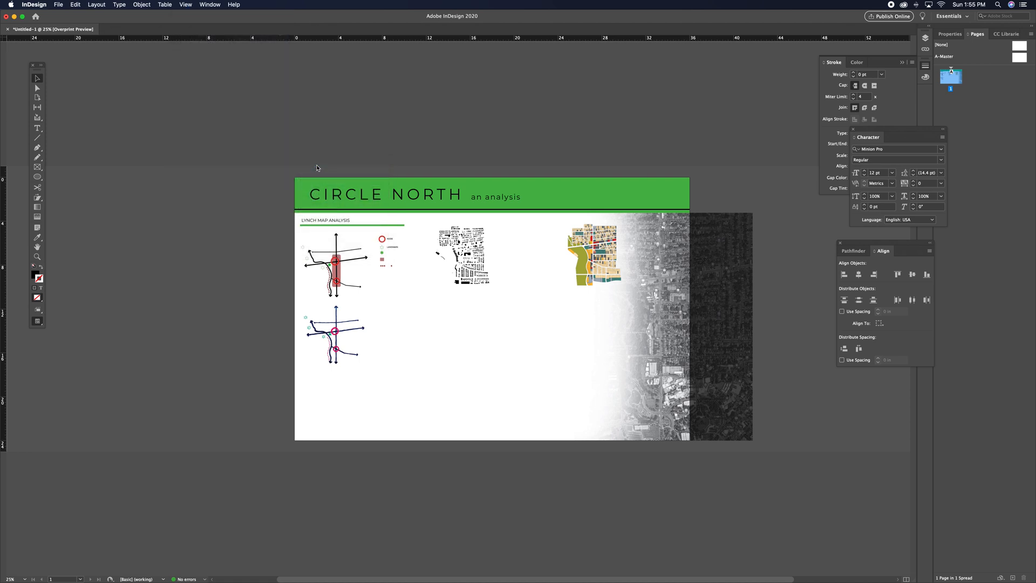
{"action": "left_click", "coordinate": [184, 5]}
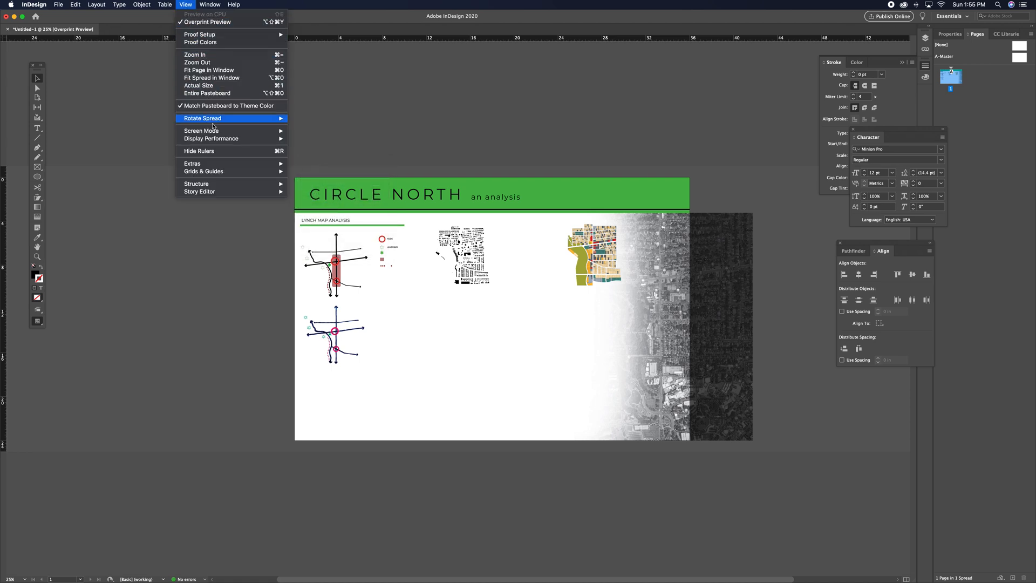
{"action": "mouse_move", "coordinate": [215, 165]}
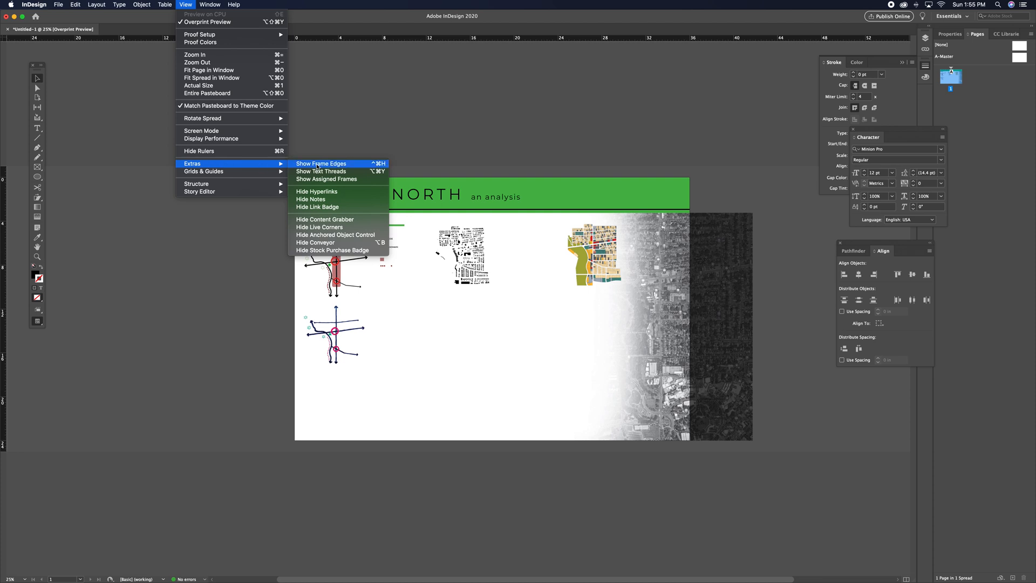
{"action": "left_click", "coordinate": [354, 167]}
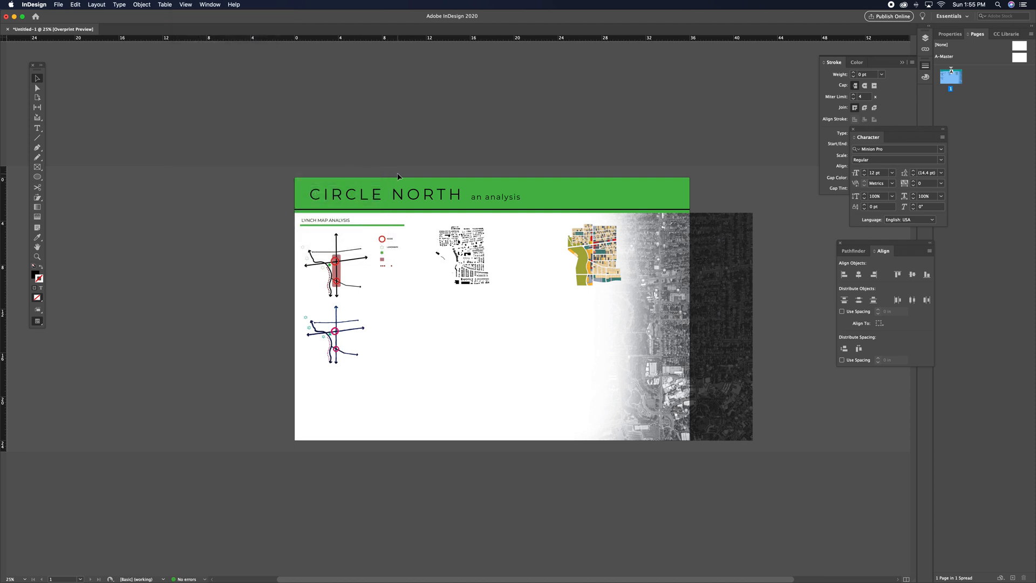
Step: Turn off the overprint preview of the board
{"action": "left_click", "coordinate": [187, 5]}
{"action": "mouse_move", "coordinate": [221, 173]}
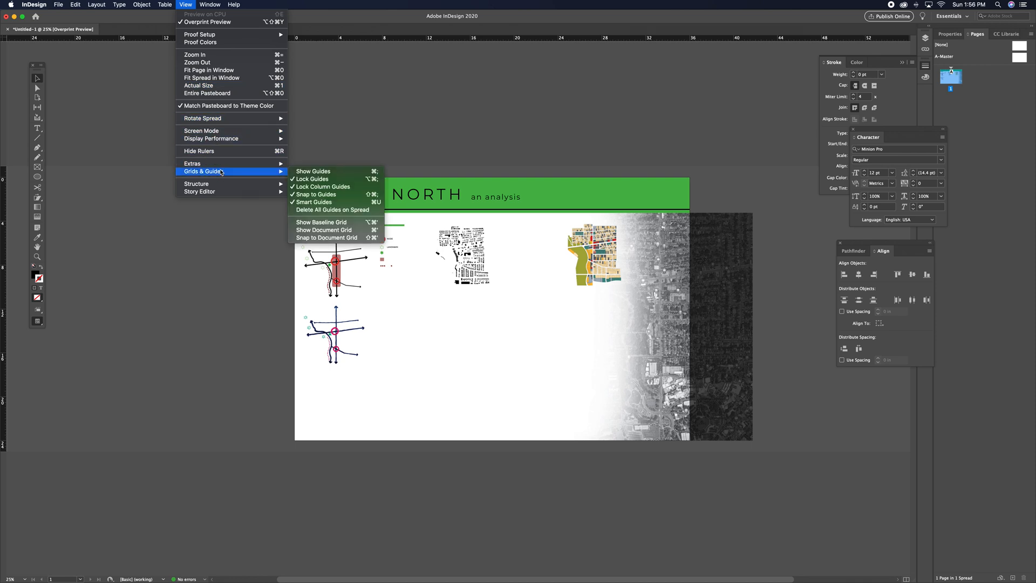
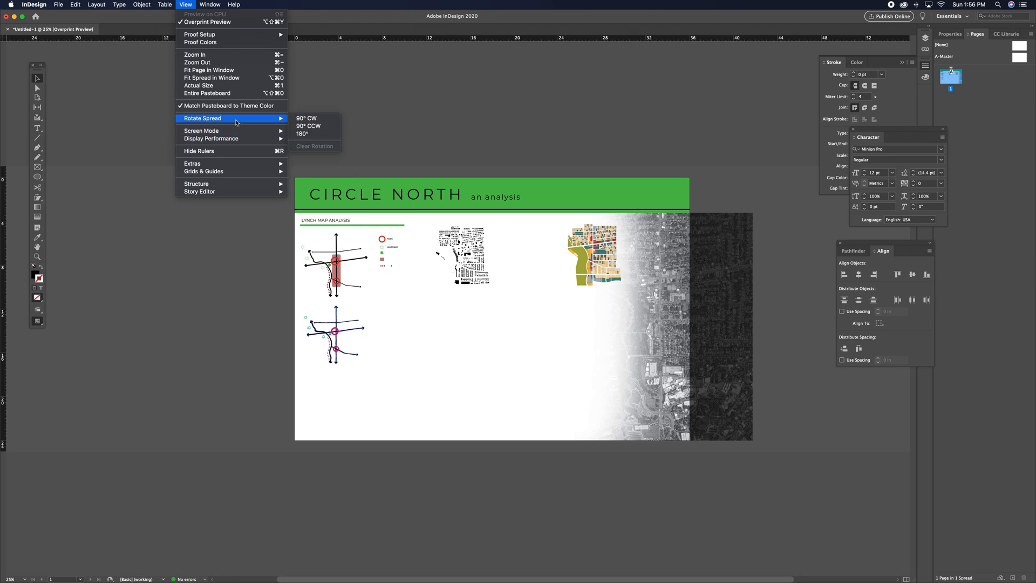
{"action": "left_click", "coordinate": [221, 22]}
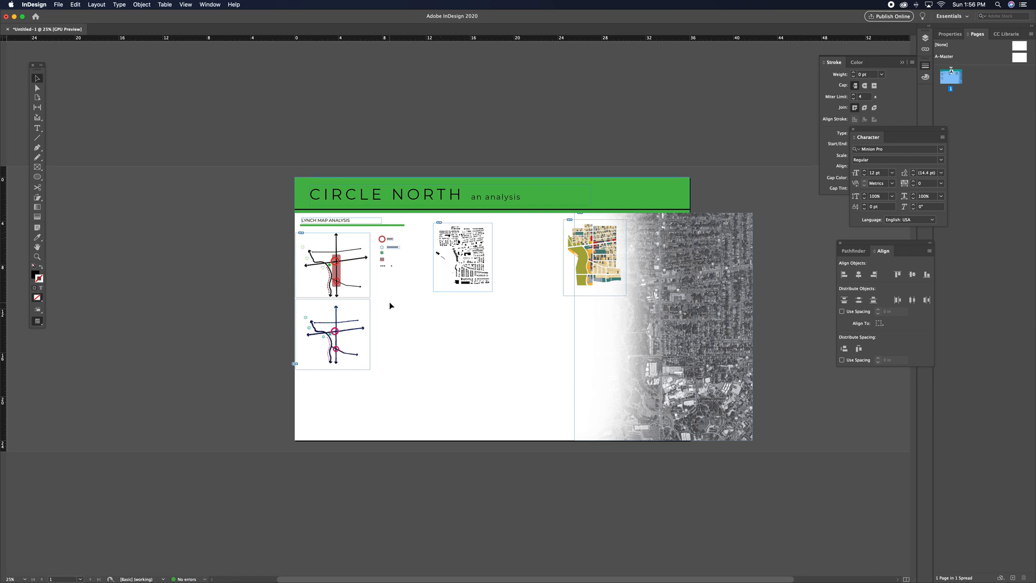
Step: Create a tall text frame between the guides below the legend symbols and enter NODE in Montserrat
{"action": "key", "text": "super+equal"}
{"action": "key", "text": "super+equal"}
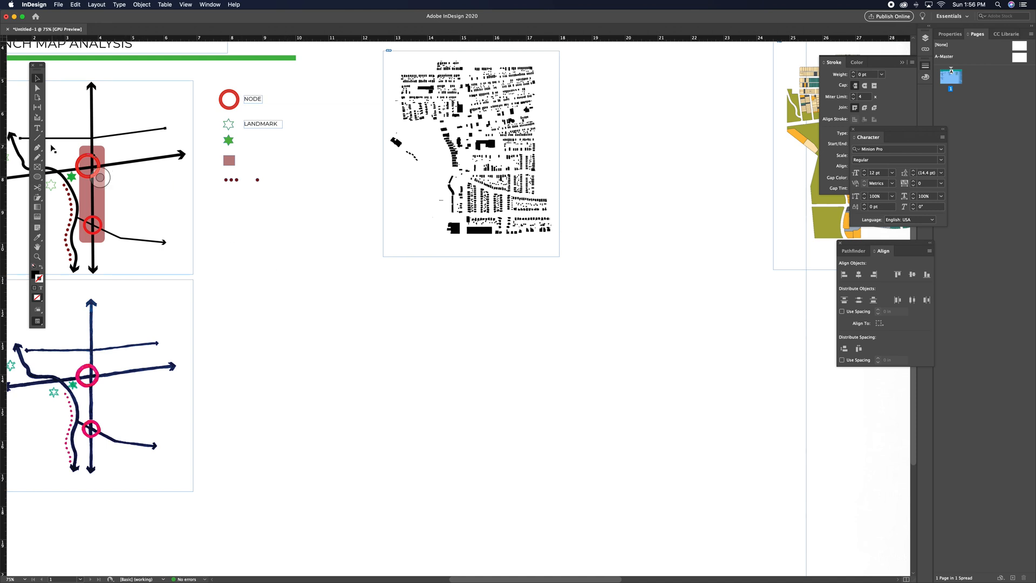
{"action": "left_click", "coordinate": [37, 128]}
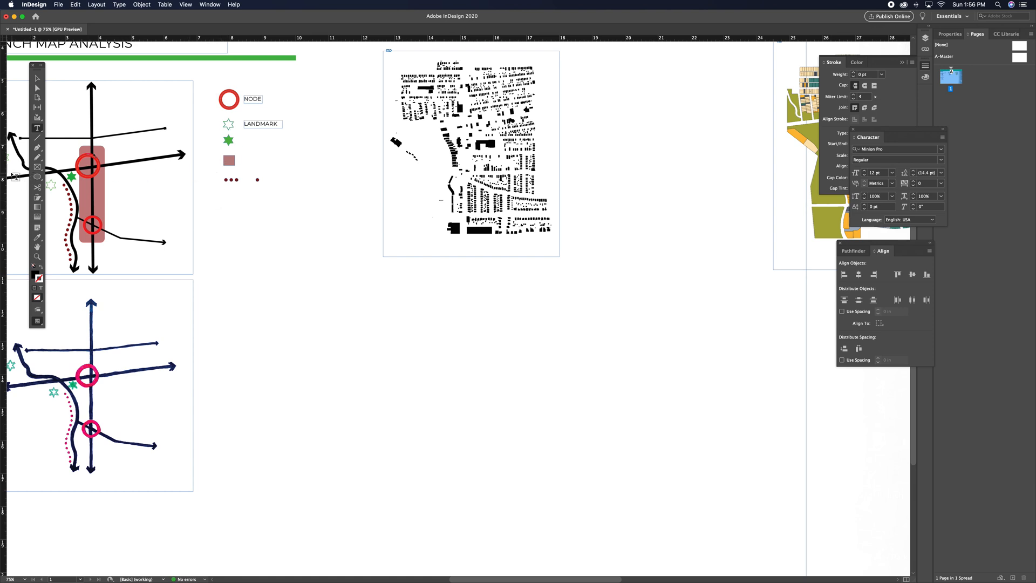
{"action": "left_click_drag", "start_coordinate": [4, 171], "coordinate": [218, 186]}
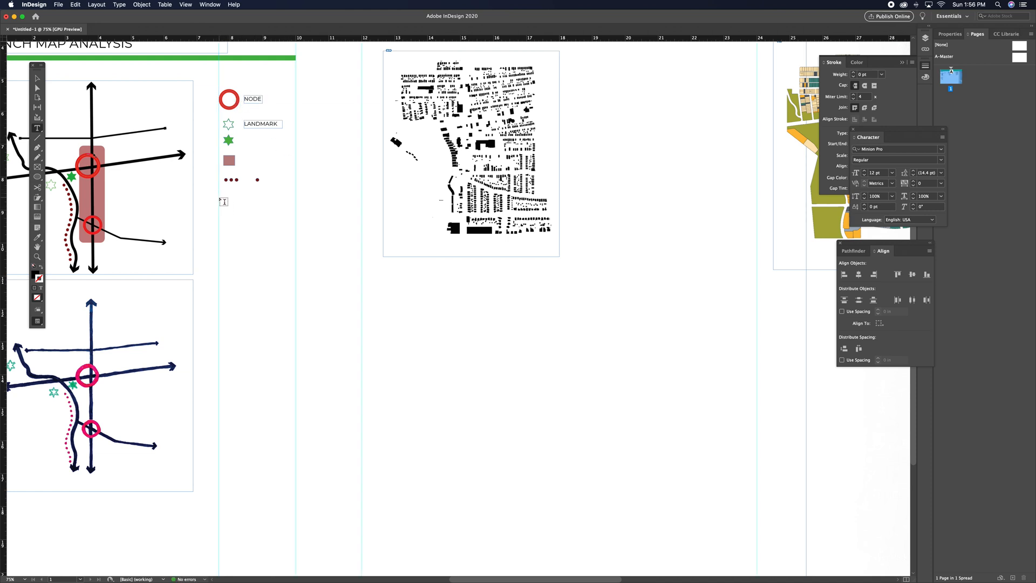
{"action": "left_click_drag", "start_coordinate": [219, 198], "coordinate": [296, 488]}
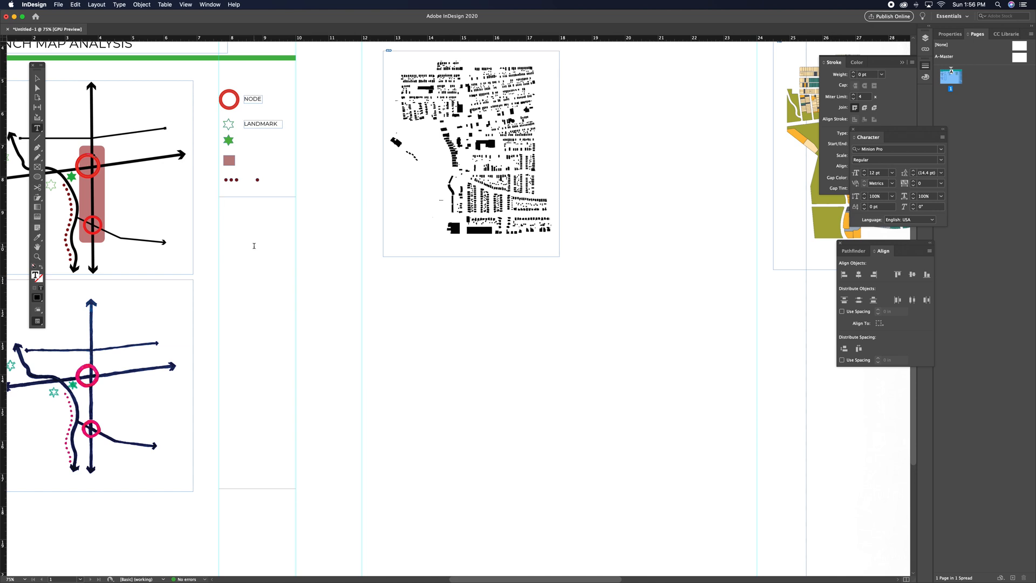
{"action": "type", "text": "NO"}
{"action": "left_click_drag", "start_coordinate": [239, 201], "coordinate": [210, 200]}
{"action": "left_click", "coordinate": [941, 149]}
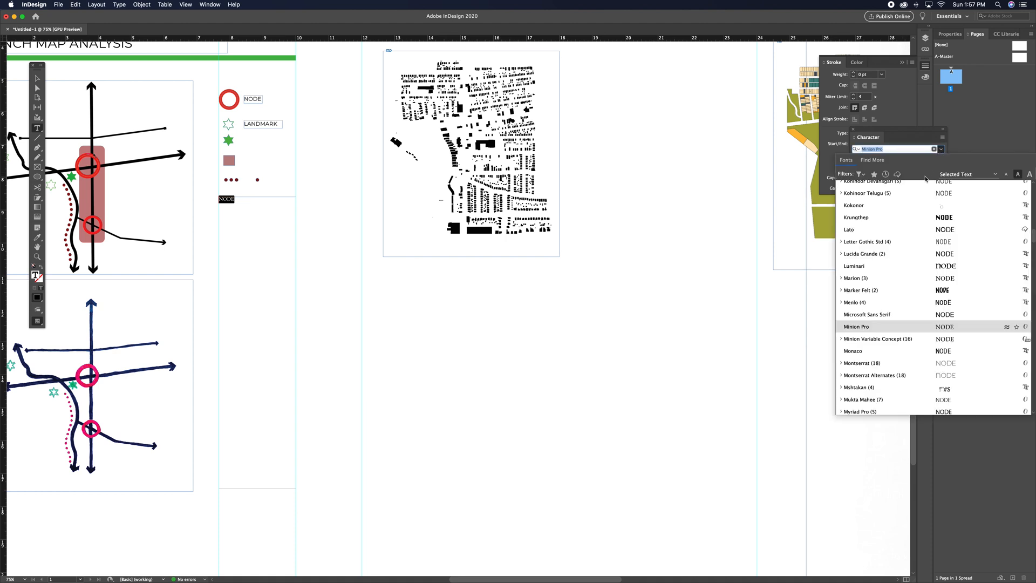
{"action": "left_click", "coordinate": [885, 362]}
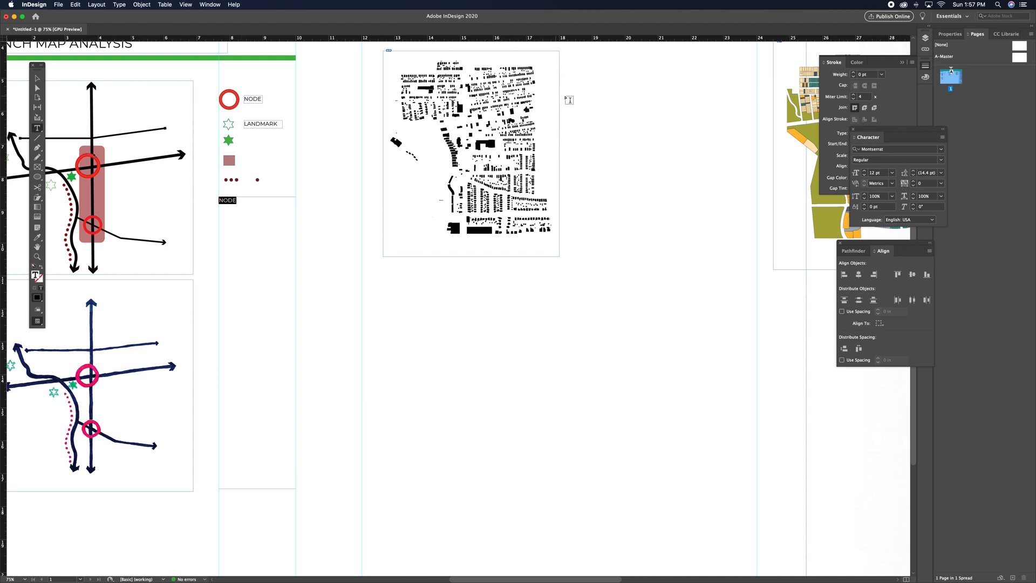
Step: Show the paragraph formatting settings and place them clear of the legend and text column
{"action": "left_click", "coordinate": [209, 5]}
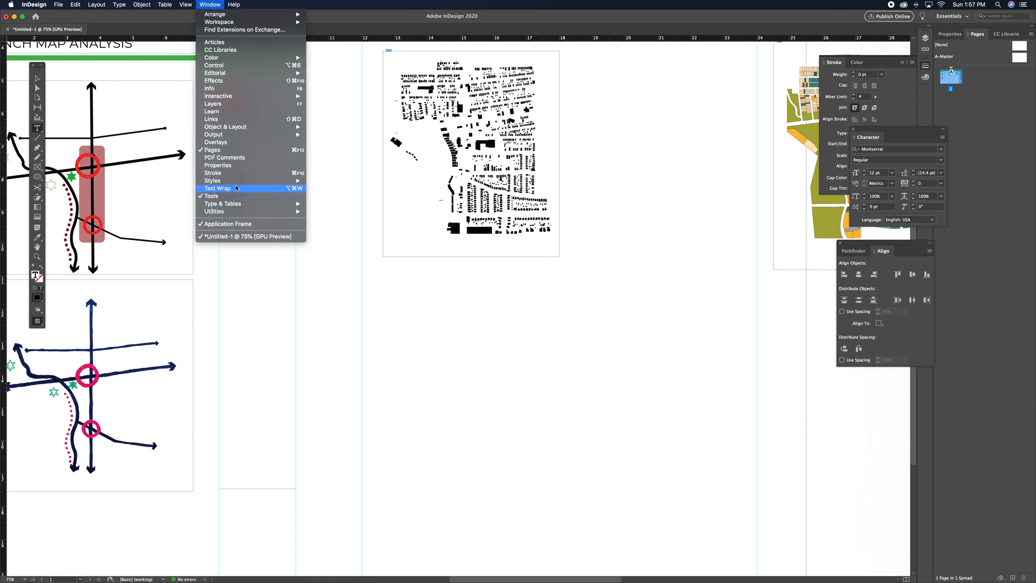
{"action": "mouse_move", "coordinate": [234, 207]}
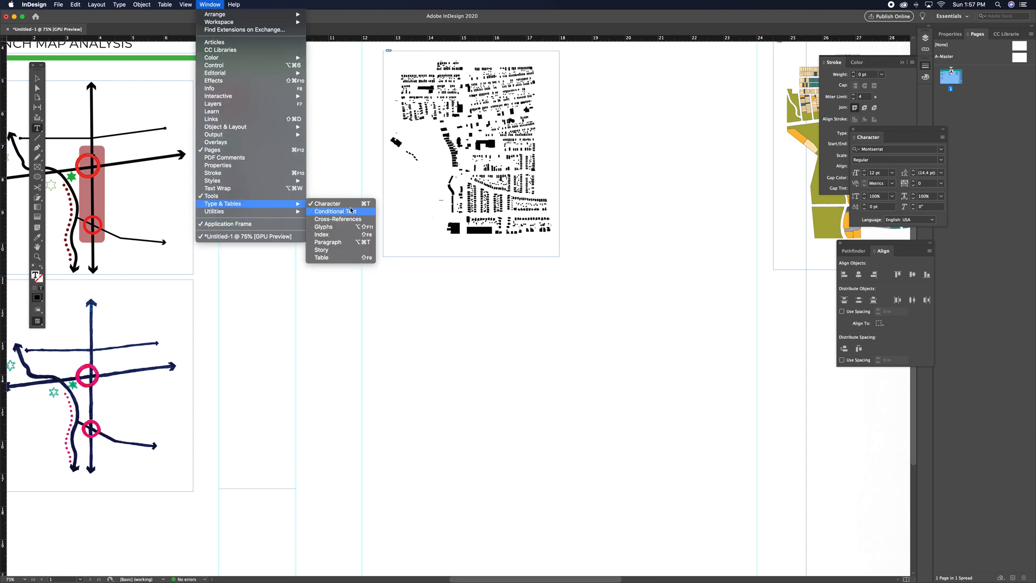
{"action": "left_click", "coordinate": [342, 242]}
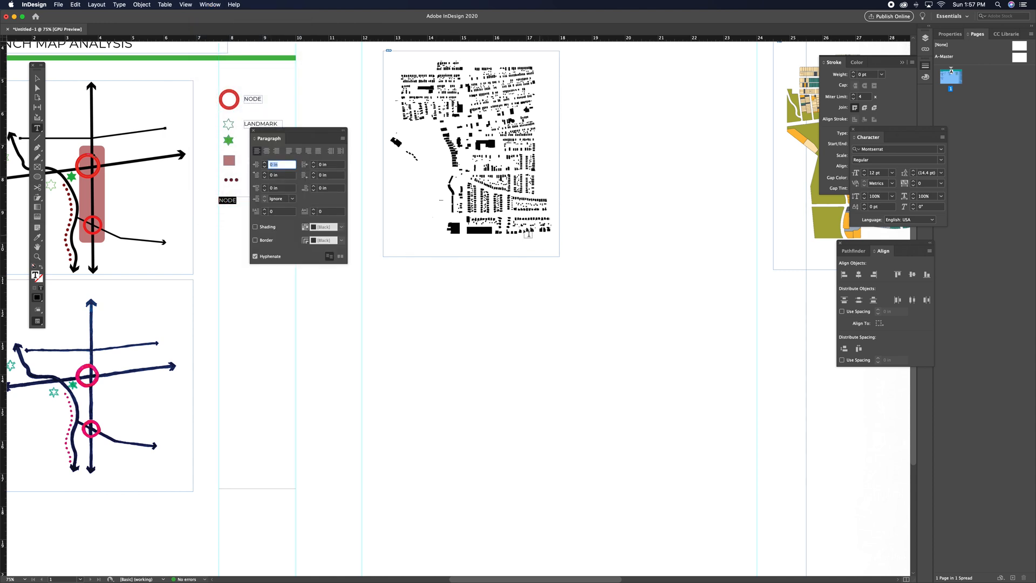
{"action": "left_click_drag", "start_coordinate": [296, 131], "coordinate": [724, 196]}
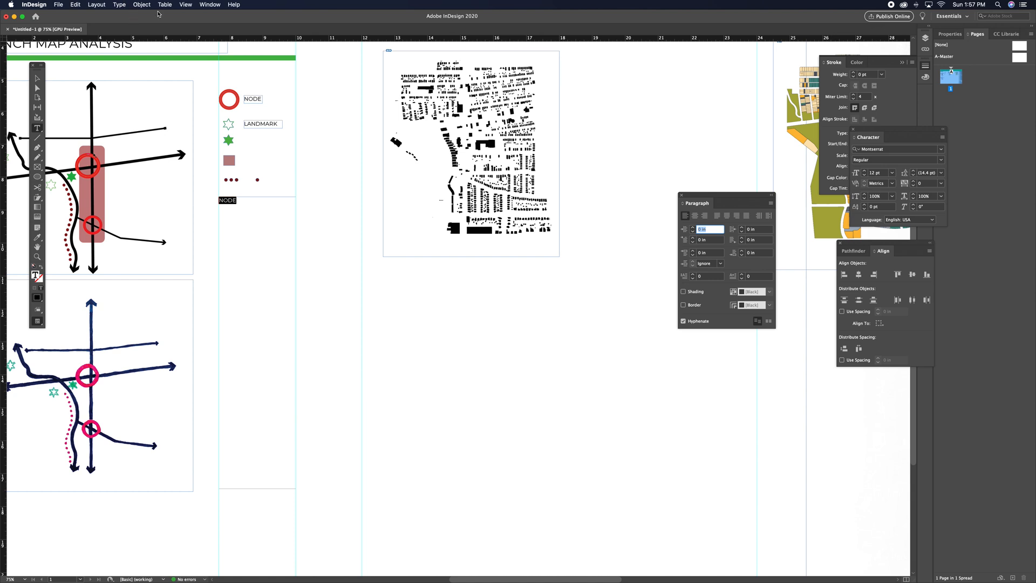
{"action": "left_click", "coordinate": [207, 5]}
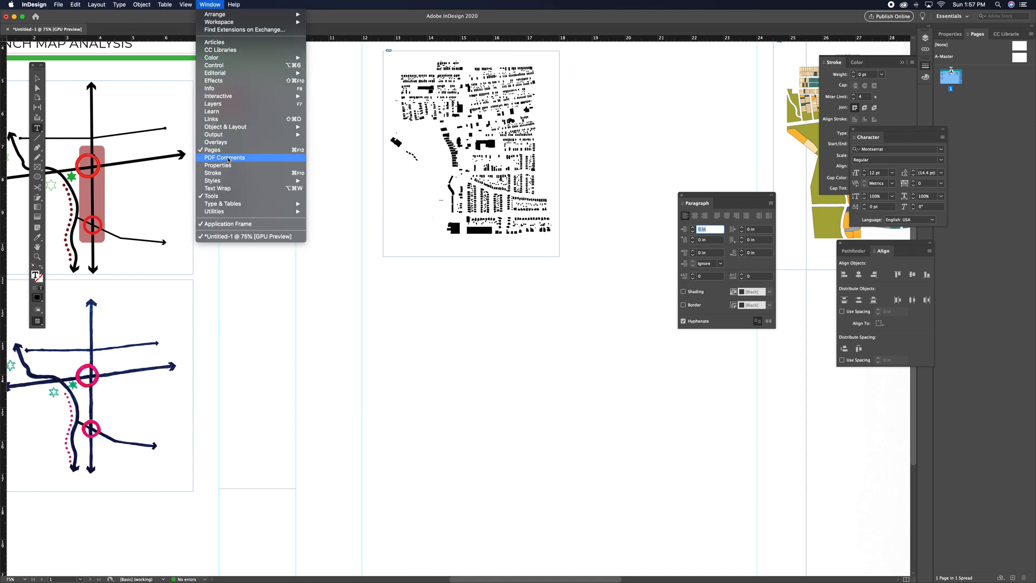
{"action": "mouse_move", "coordinate": [229, 205]}
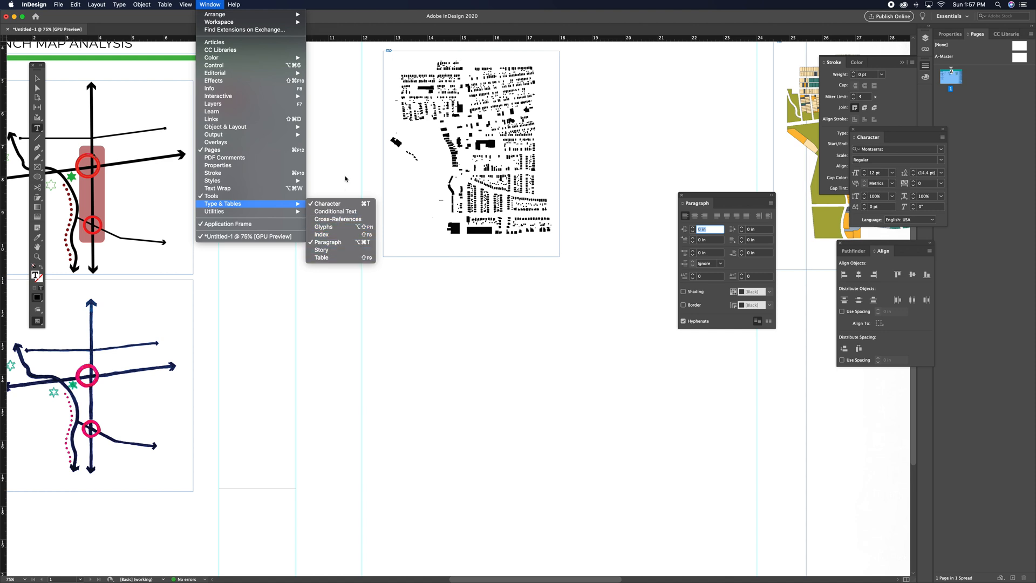
{"action": "left_click", "coordinate": [317, 285]}
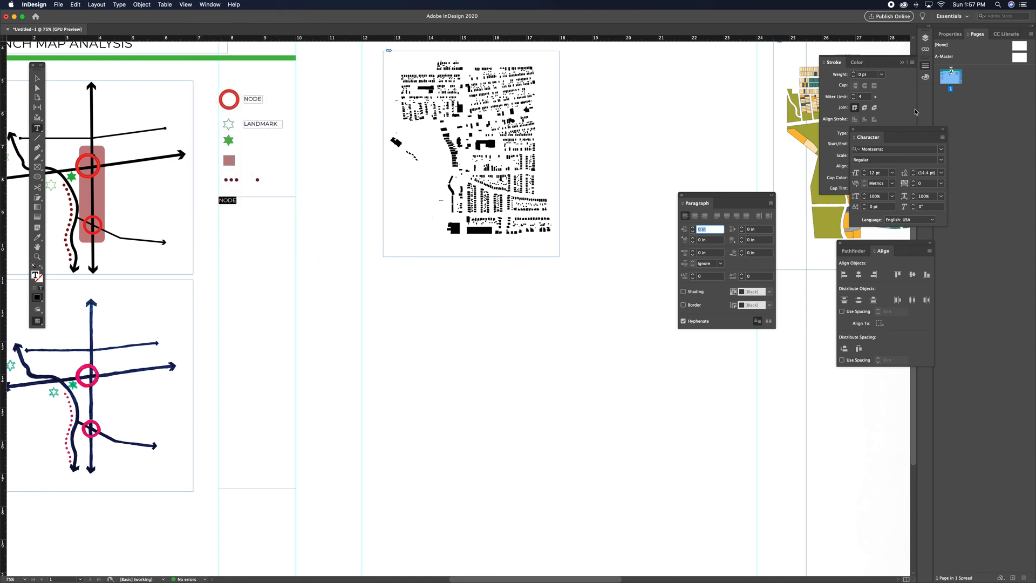
Step: Set the NODE text below the legend to Bold and add a colon after it
{"action": "left_click", "coordinate": [939, 160]}
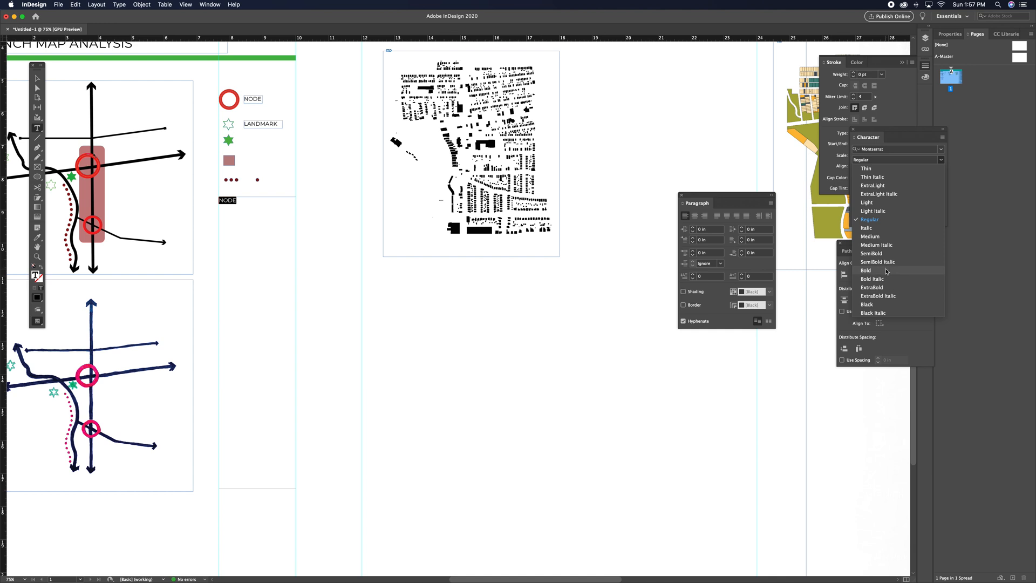
{"action": "left_click", "coordinate": [887, 271]}
{"action": "left_click", "coordinate": [246, 202]}
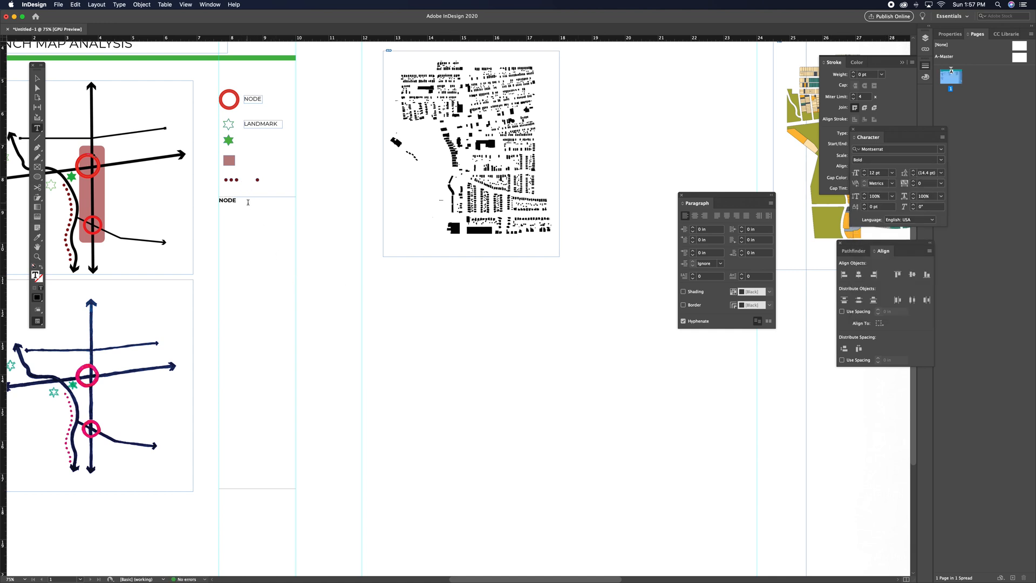
{"action": "type", "text": ":"}
Step: Add "The nodes in my neighborhood" in Montserrat Light after the bold NODE: label and finish editing the text
{"action": "left_click", "coordinate": [941, 159]}
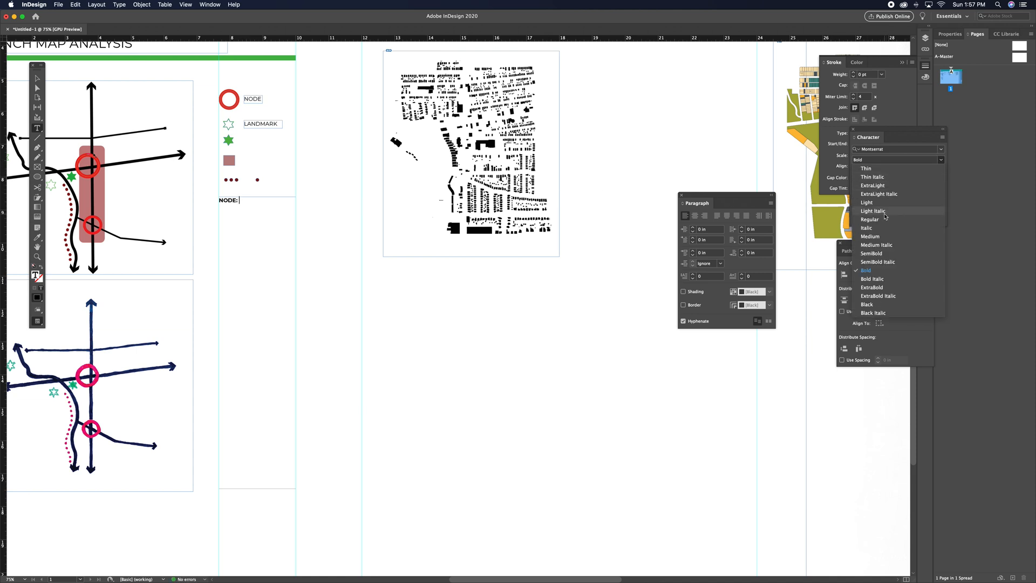
{"action": "left_click", "coordinate": [868, 202]}
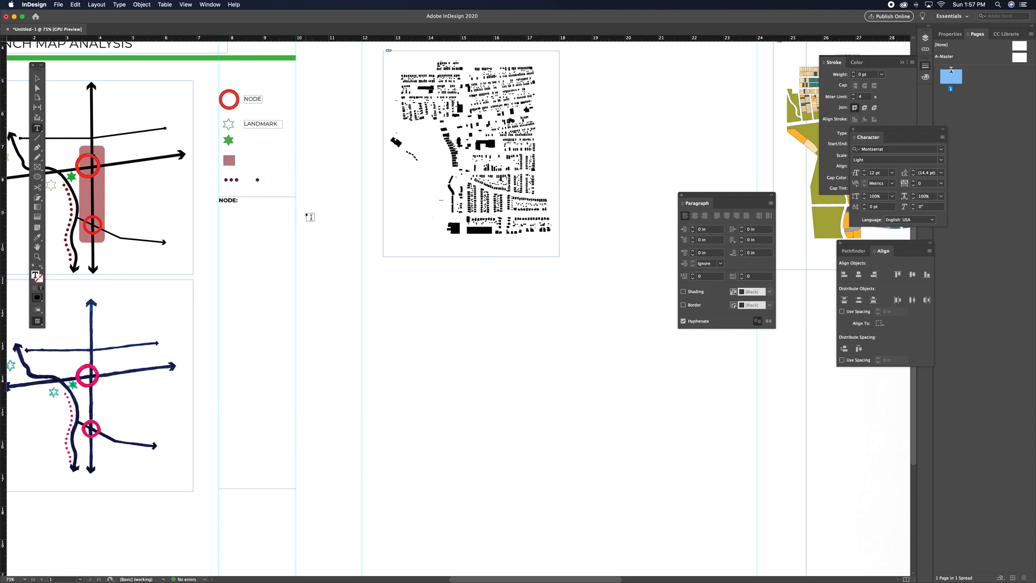
{"action": "type", "text": "The nodes in my neigh"}
{"action": "key", "text": "BackSpace"}
{"action": "scroll", "coordinate": [342, 208], "scroll_direction": "down", "scroll_amount": 2}
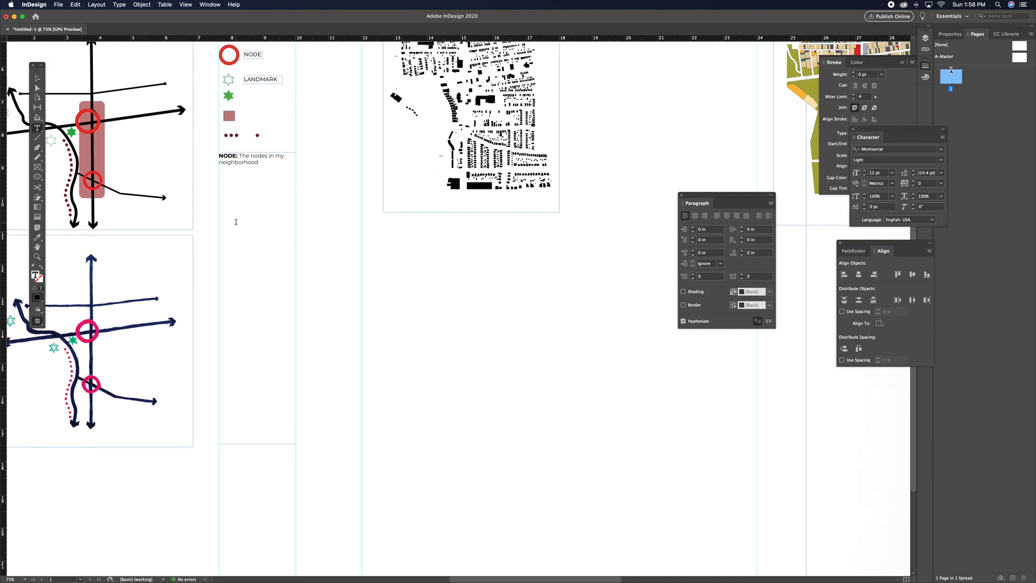
{"action": "key", "text": "super+minus"}
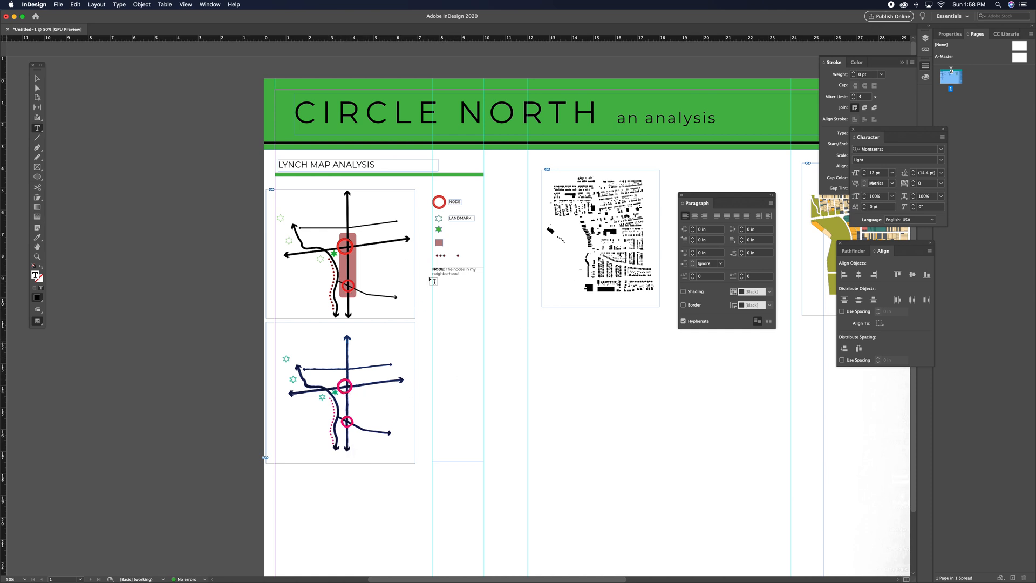
{"action": "left_click", "coordinate": [38, 78]}
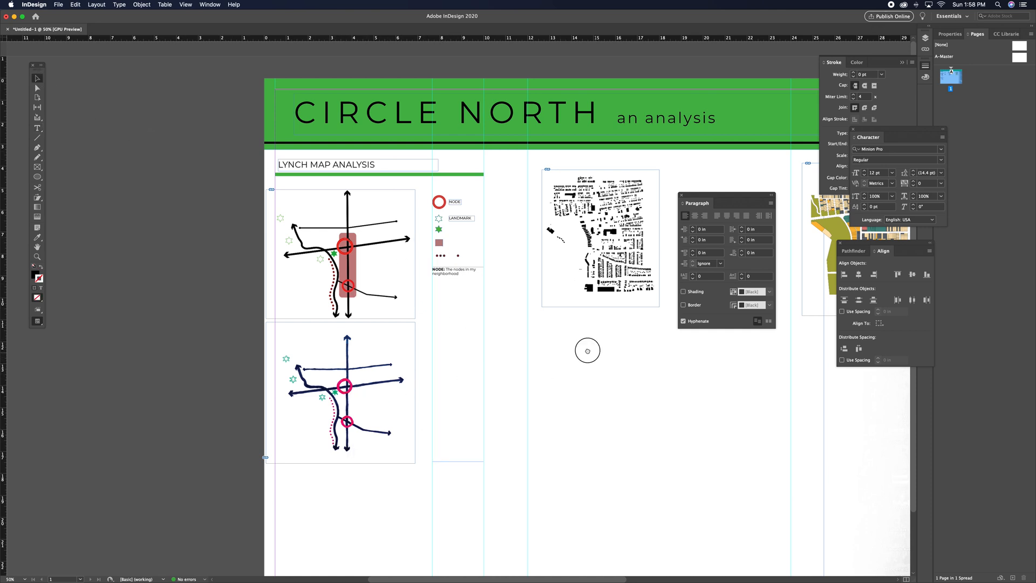
{"action": "left_click_drag", "start_coordinate": [586, 349], "coordinate": [359, 321]}
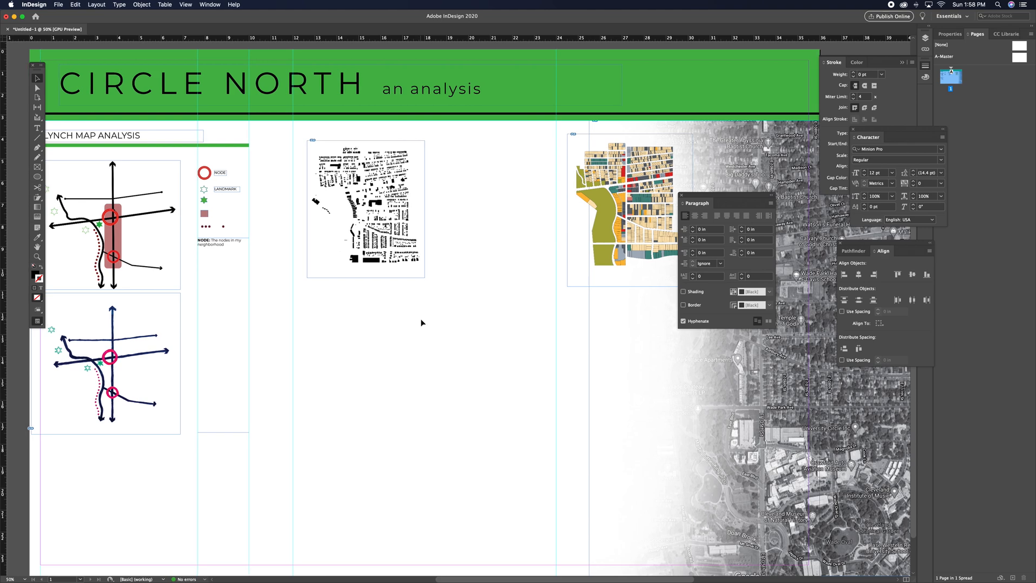
{"action": "key", "text": "super+minus"}
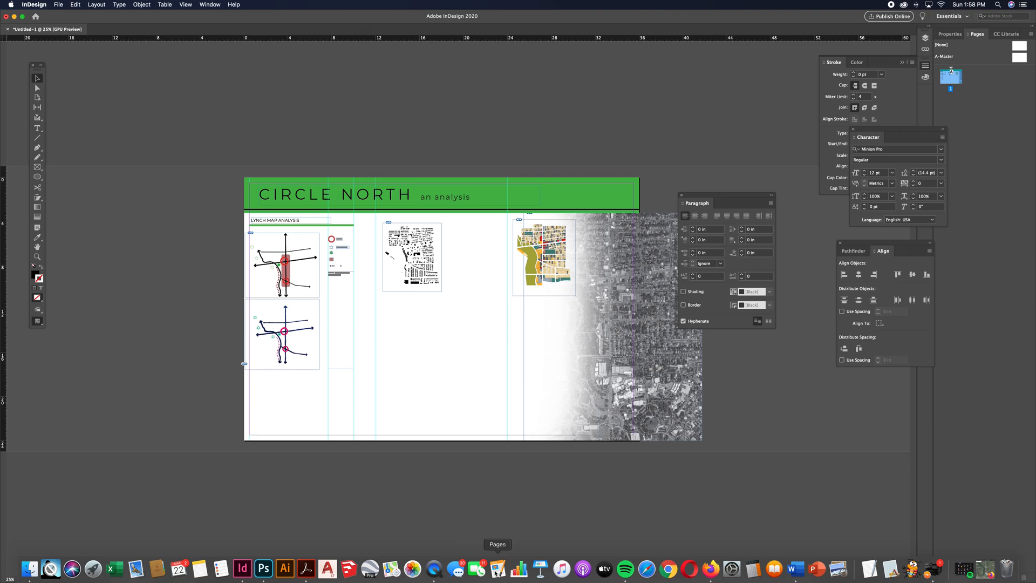
Step: Switch to Firefox and bring up the project resources of the Urban Design Seminar course in Blackboard
{"action": "left_click", "coordinate": [711, 569]}
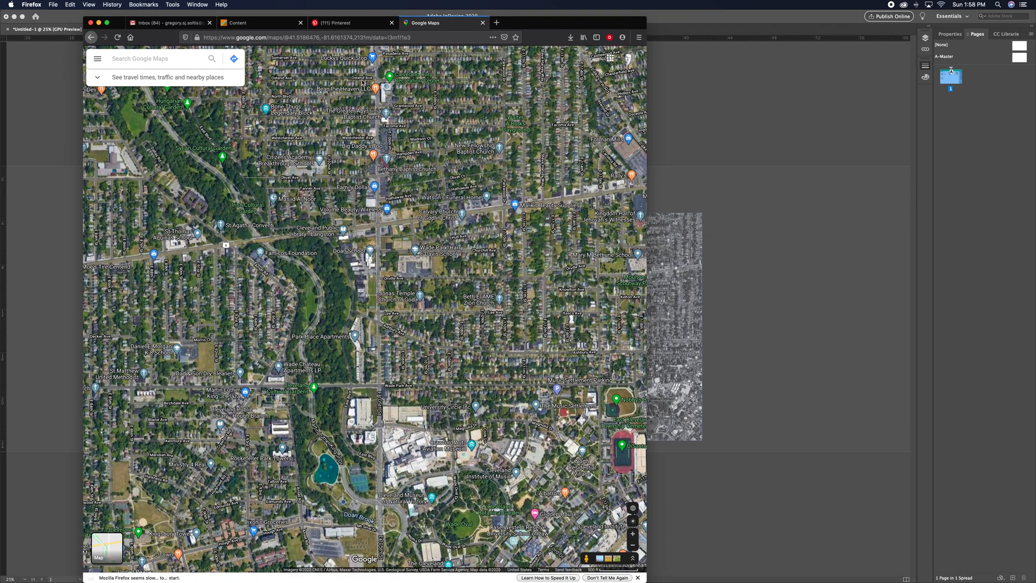
{"action": "left_click", "coordinate": [348, 24]}
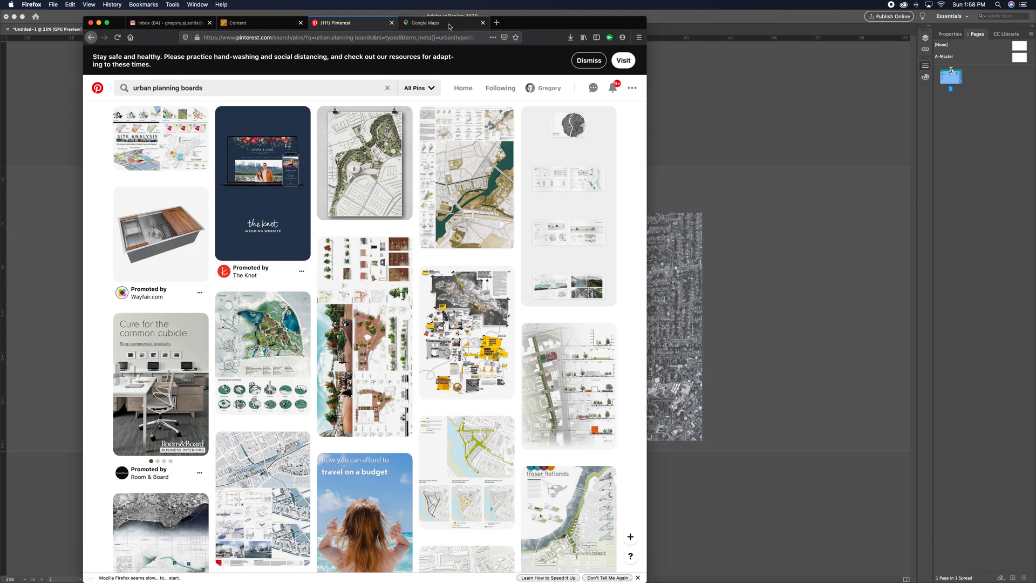
{"action": "left_click", "coordinate": [432, 22]}
{"action": "left_click", "coordinate": [279, 24]}
{"action": "left_click", "coordinate": [272, 111]}
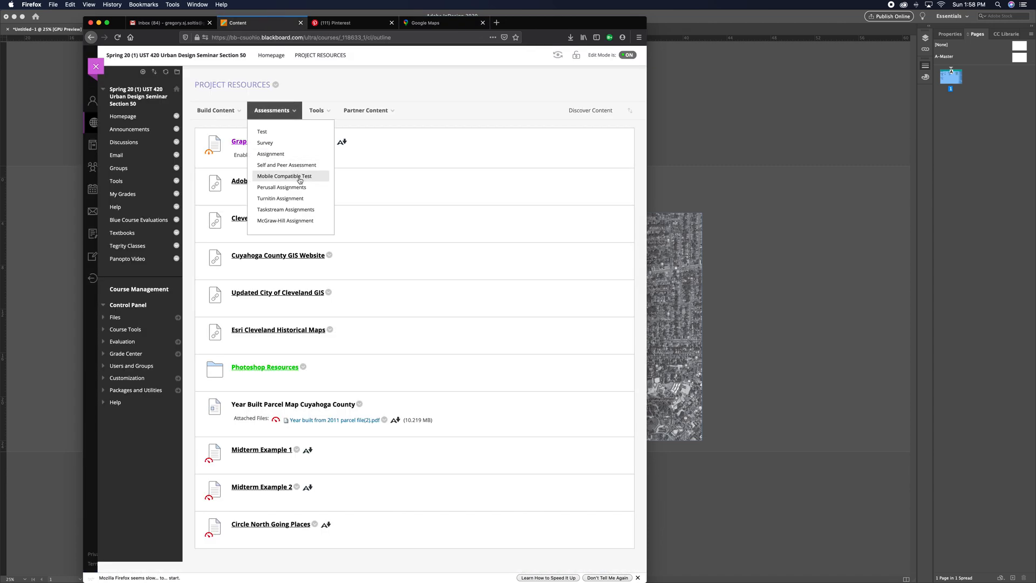
Step: Find and open the Week 6_02.26 folder in the course's weekly assignment materials
{"action": "left_click", "coordinate": [273, 59]}
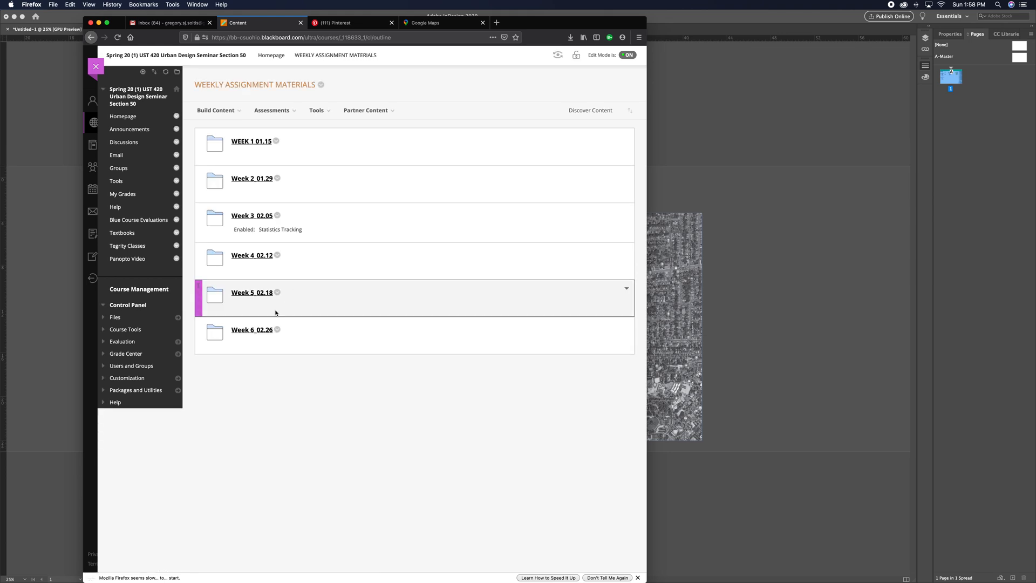
{"action": "left_click", "coordinate": [262, 293]}
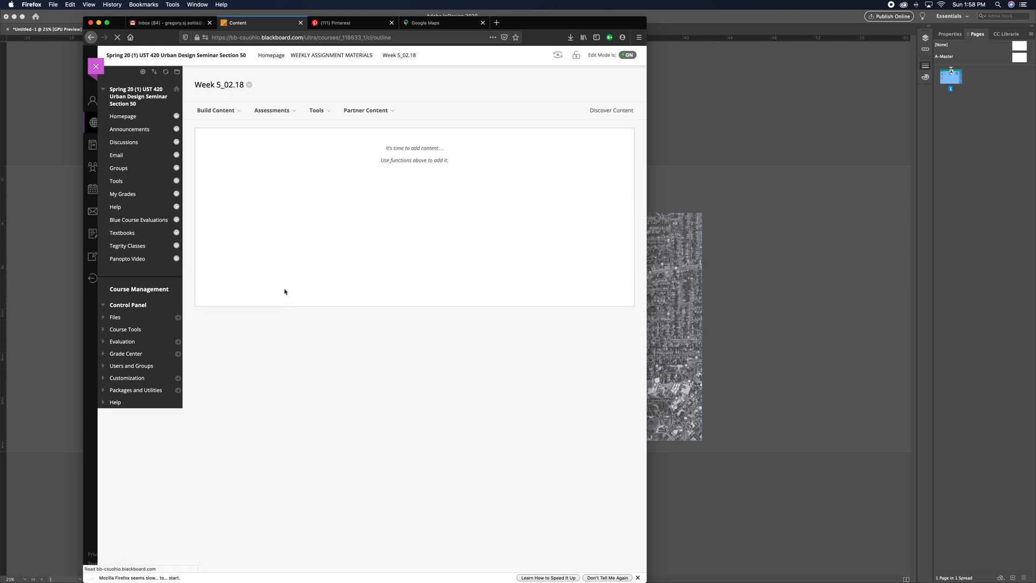
{"action": "left_click", "coordinate": [346, 53]}
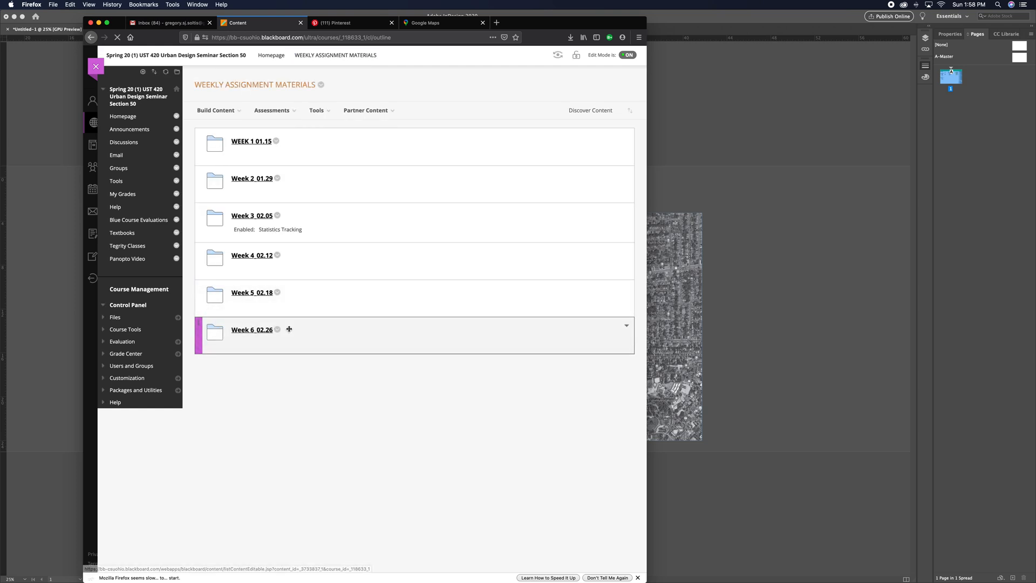
{"action": "left_click", "coordinate": [289, 330]}
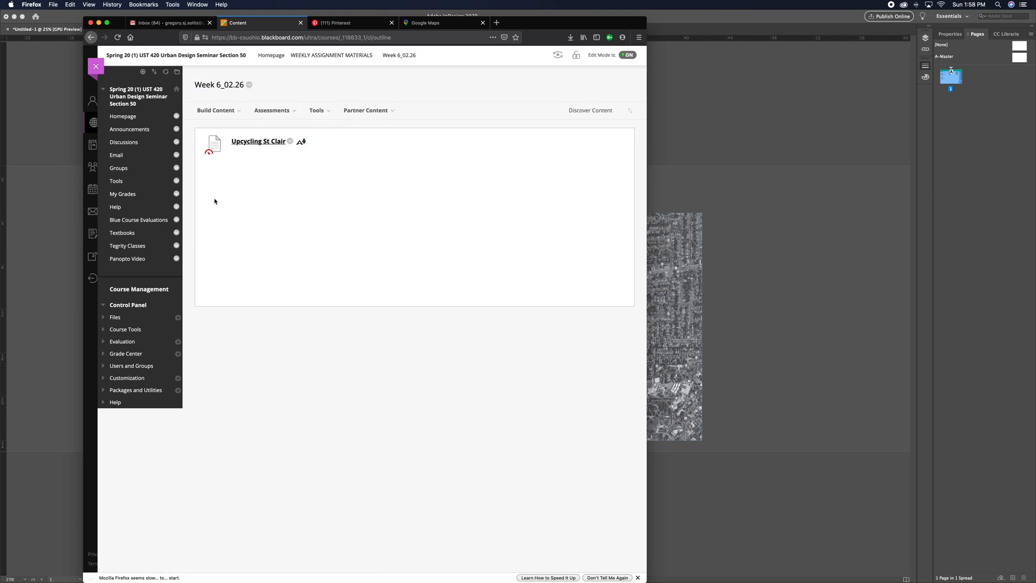
Step: Move the Upcycling St Clair item to the PROJECT RESOURCES folder of the same course
{"action": "left_click", "coordinate": [290, 141]}
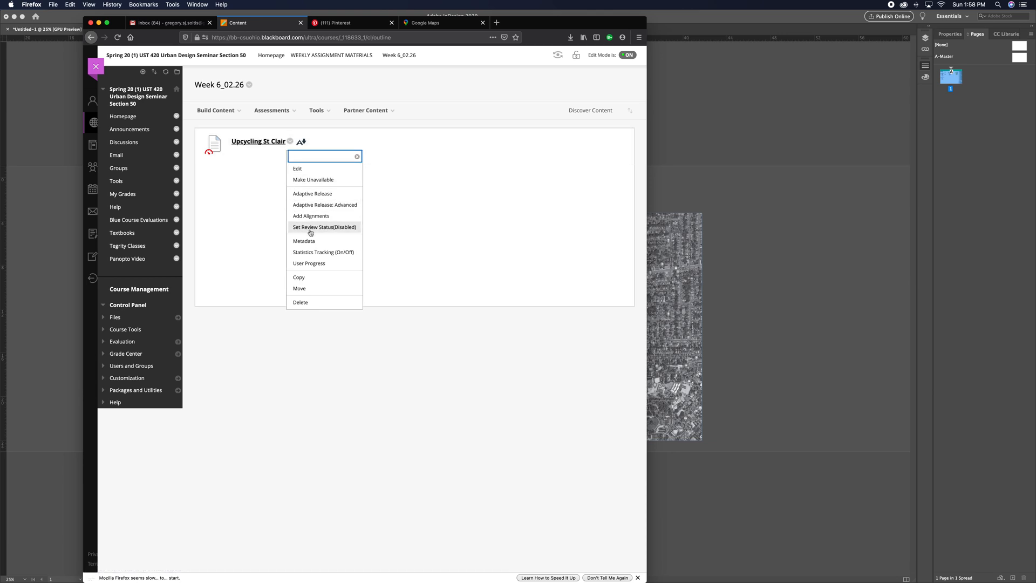
{"action": "left_click", "coordinate": [312, 288]}
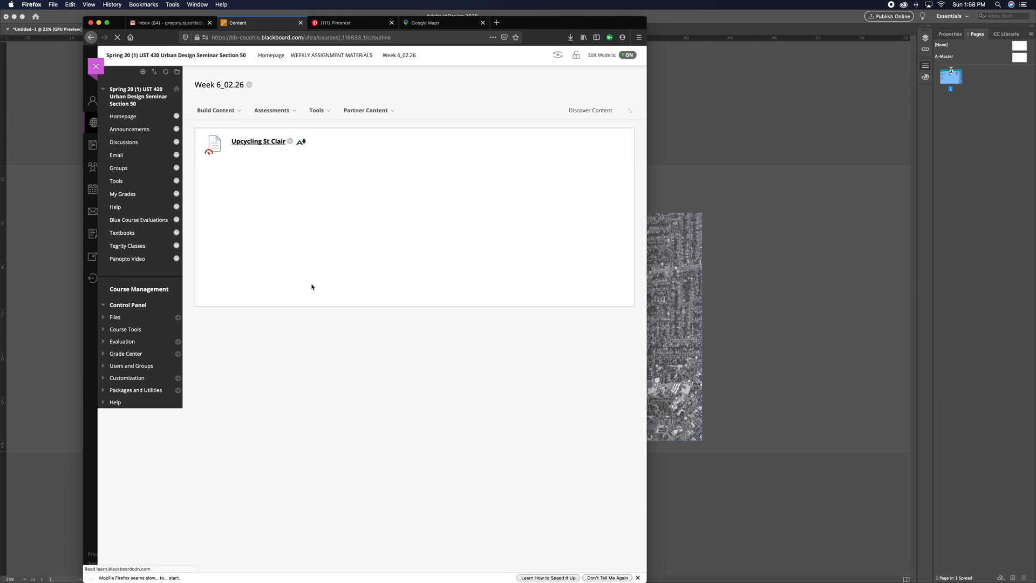
{"action": "left_click", "coordinate": [411, 239]}
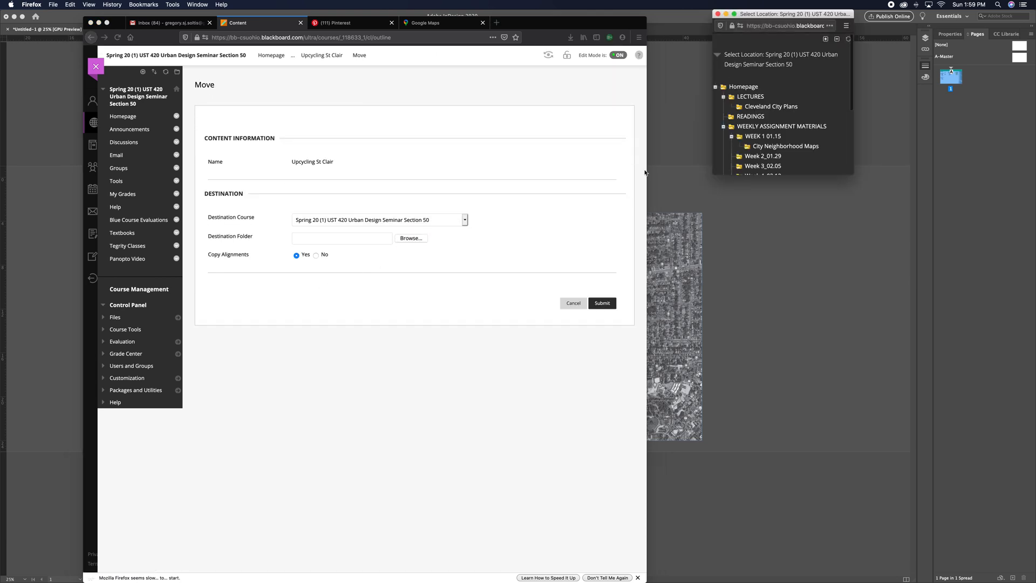
{"action": "scroll", "coordinate": [757, 145], "scroll_direction": "down", "scroll_amount": 3}
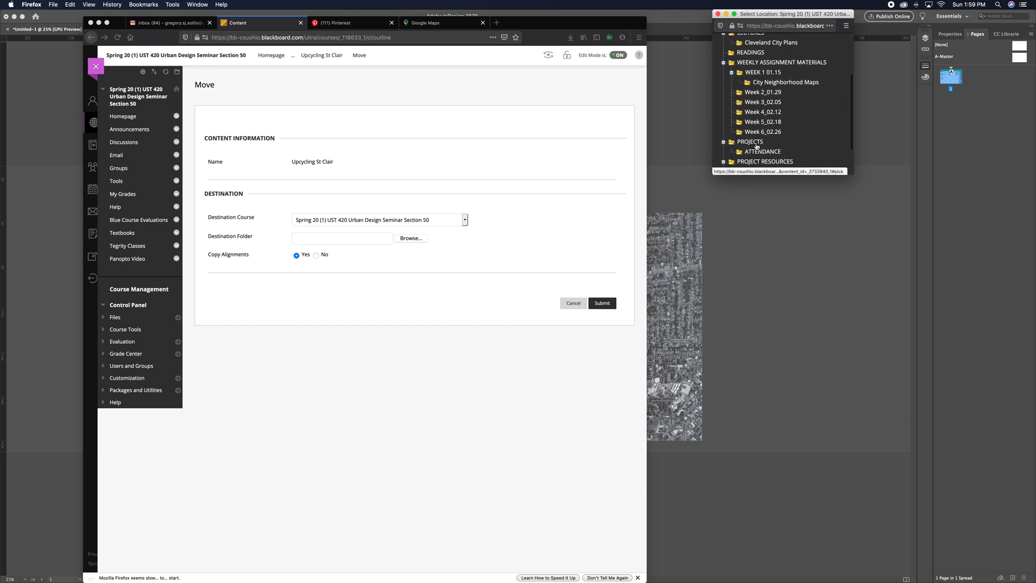
{"action": "left_click", "coordinate": [758, 162]}
{"action": "left_click", "coordinate": [594, 304]}
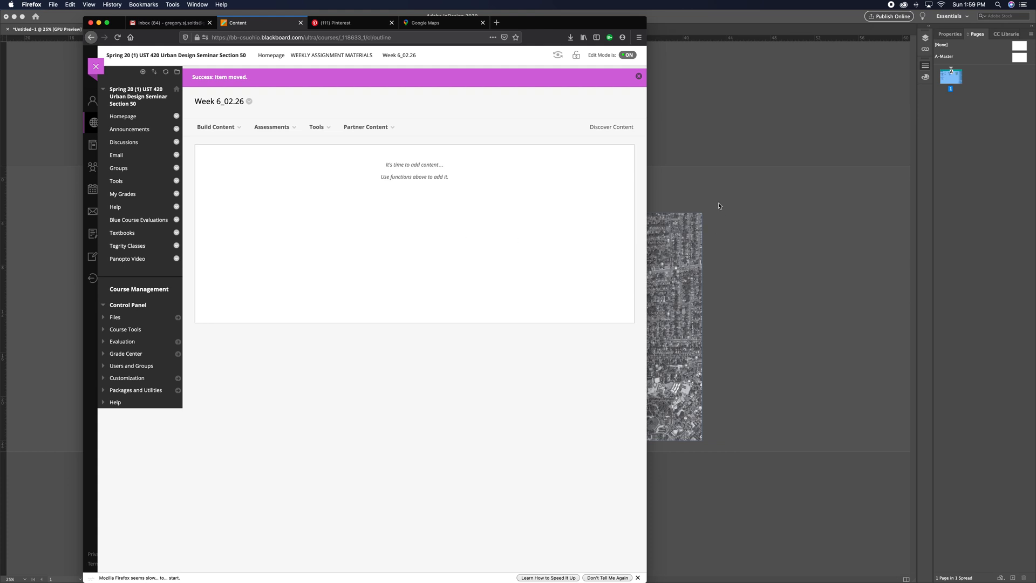
Step: Switch to Acrobat to view the RGB_Midterm_Newburgh Heights Analysis.pdf board as an example and return to InDesign
{"action": "left_click", "coordinate": [708, 157]}
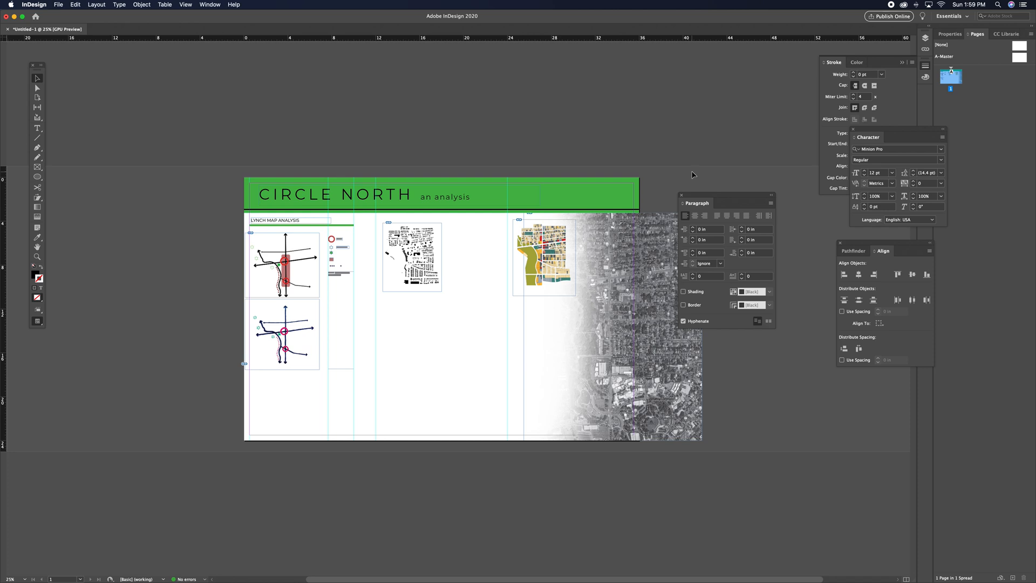
{"action": "mouse_move", "coordinate": [726, 572]}
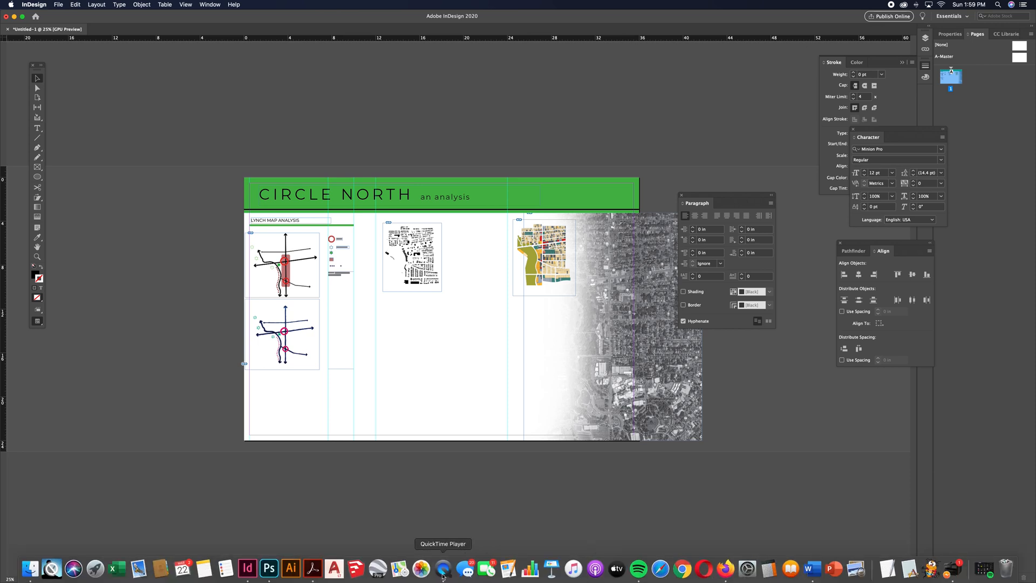
{"action": "left_click", "coordinate": [313, 568]}
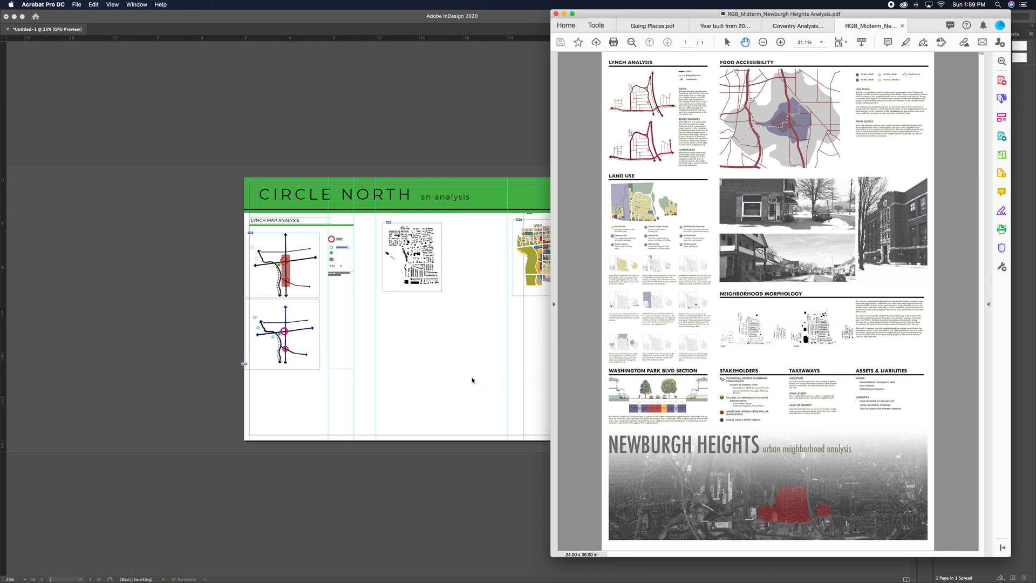
{"action": "left_click", "coordinate": [470, 377]}
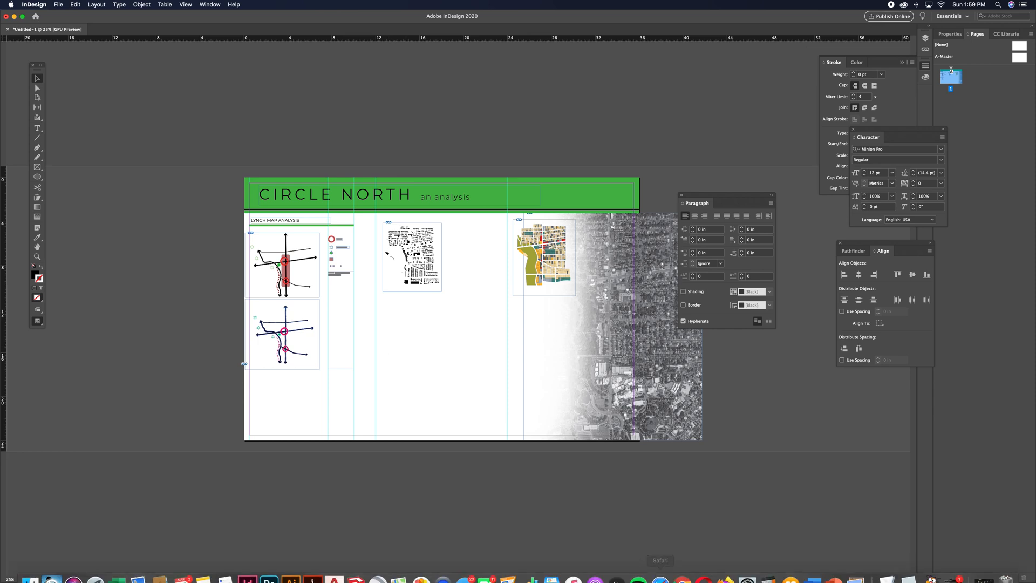
Step: Switch to Firefox, fill the screen with its window and browse the Pinterest results for urban planning boards
{"action": "left_click", "coordinate": [726, 567]}
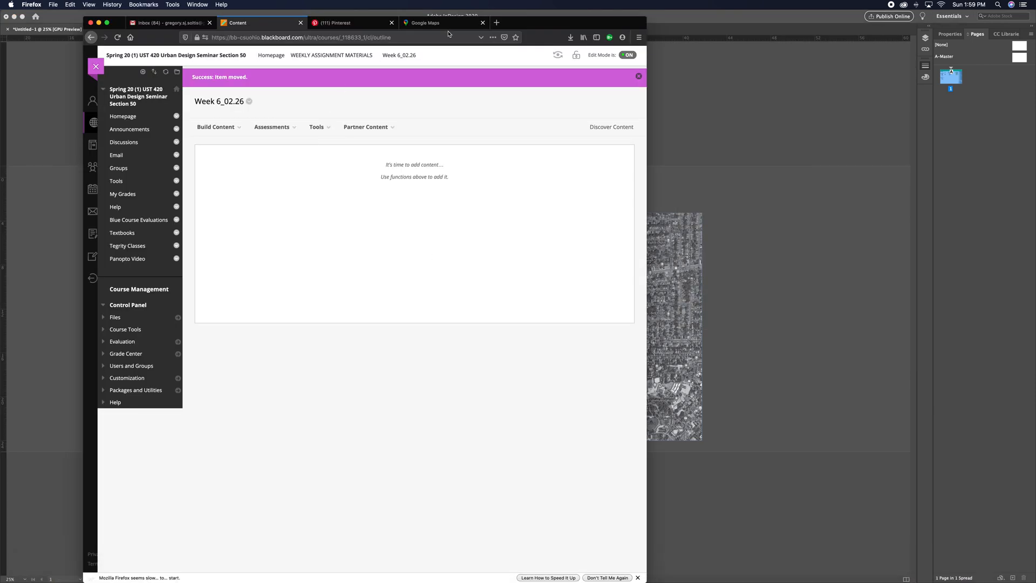
{"action": "left_click", "coordinate": [378, 23]}
{"action": "mouse_move", "coordinate": [497, 130]}
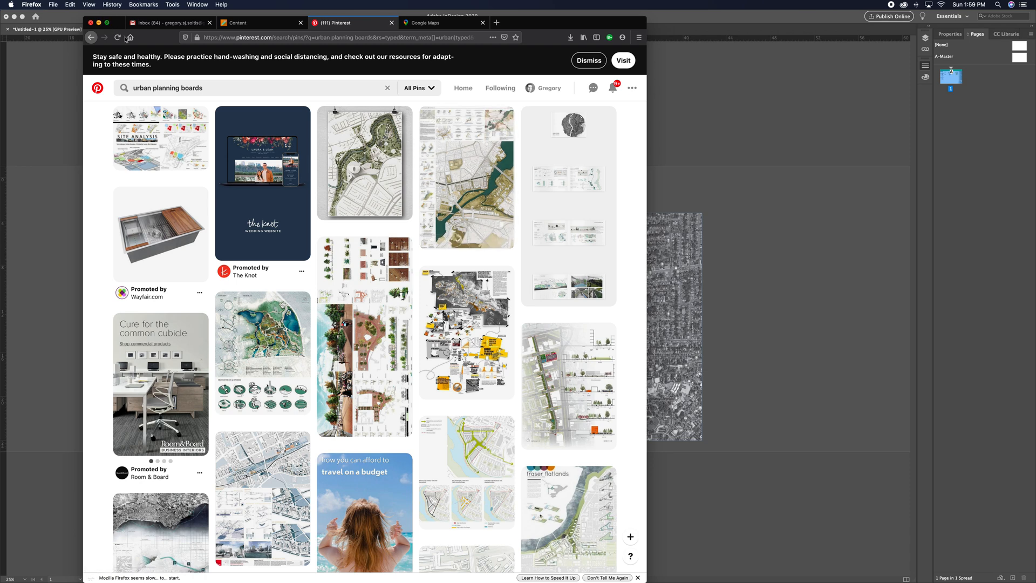
{"action": "left_click", "coordinate": [107, 23]}
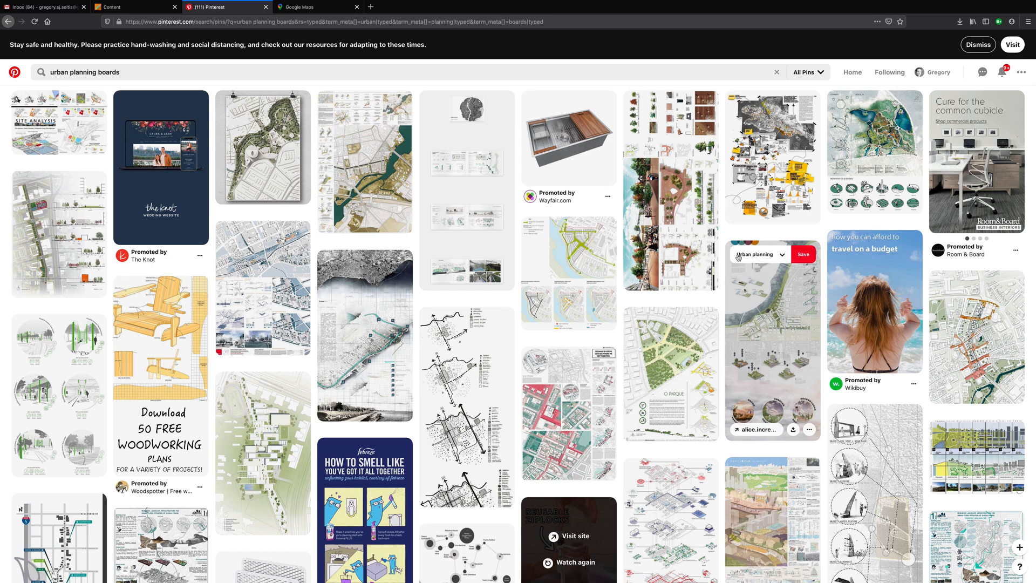
{"action": "scroll", "coordinate": [697, 254], "scroll_direction": "down", "scroll_amount": 4}
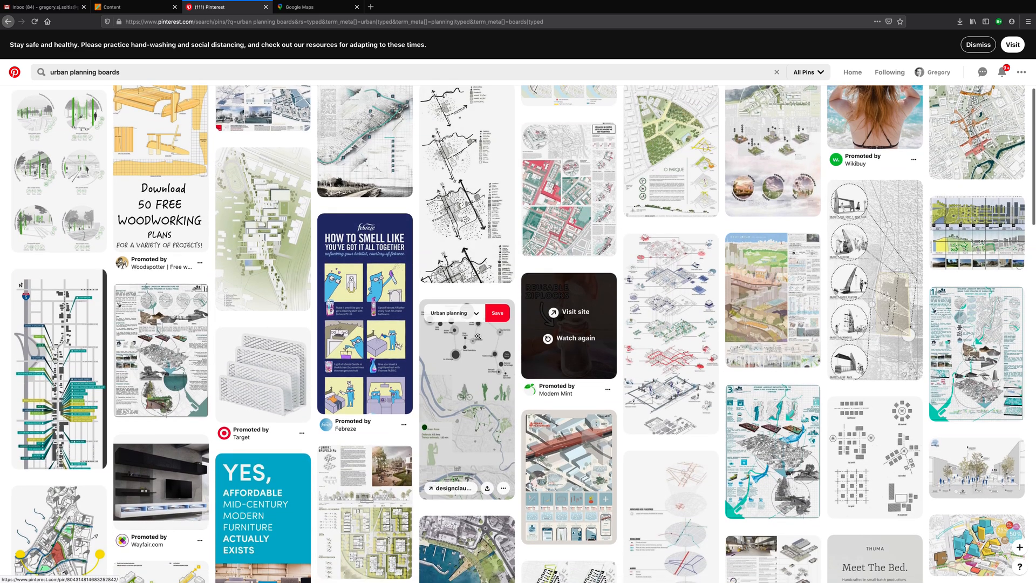
{"action": "scroll", "coordinate": [478, 337], "scroll_direction": "up", "scroll_amount": 1}
{"action": "scroll", "coordinate": [477, 339], "scroll_direction": "up", "scroll_amount": 4}
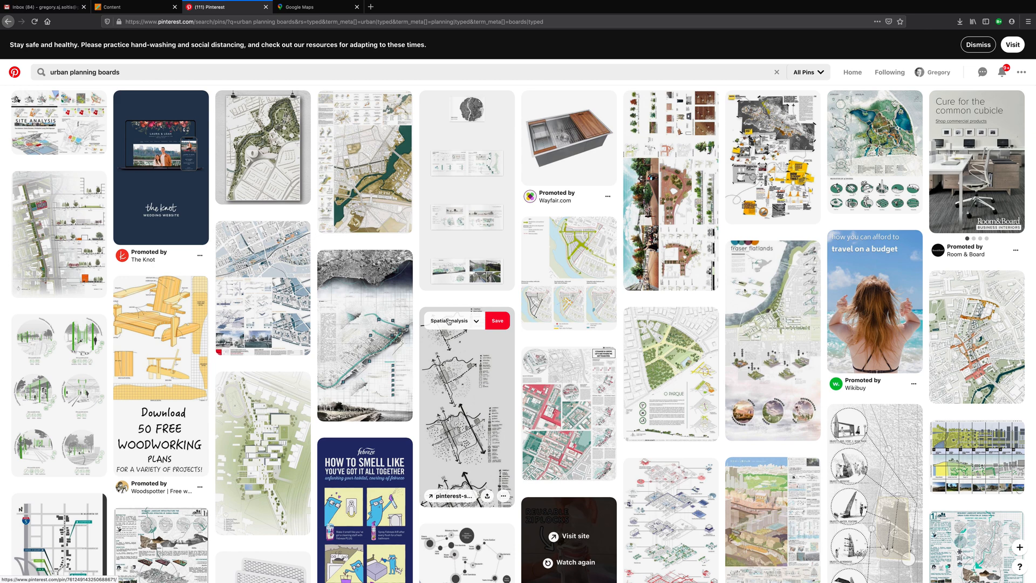
Step: Open the Site Analysis board pin on Pinterest, look through its visually similar boards and return to the pin
{"action": "left_click", "coordinate": [86, 136]}
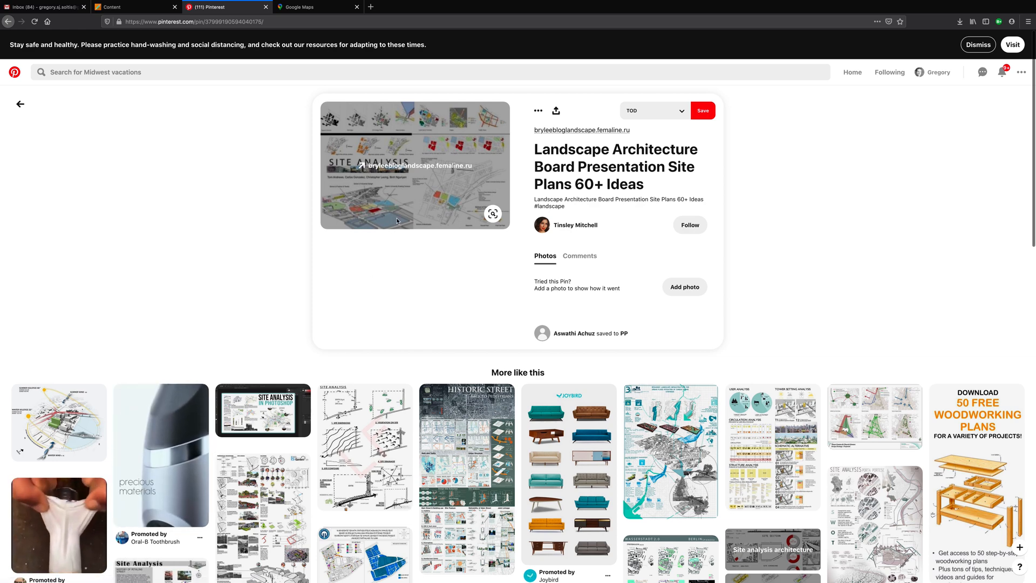
{"action": "left_click", "coordinate": [491, 214]}
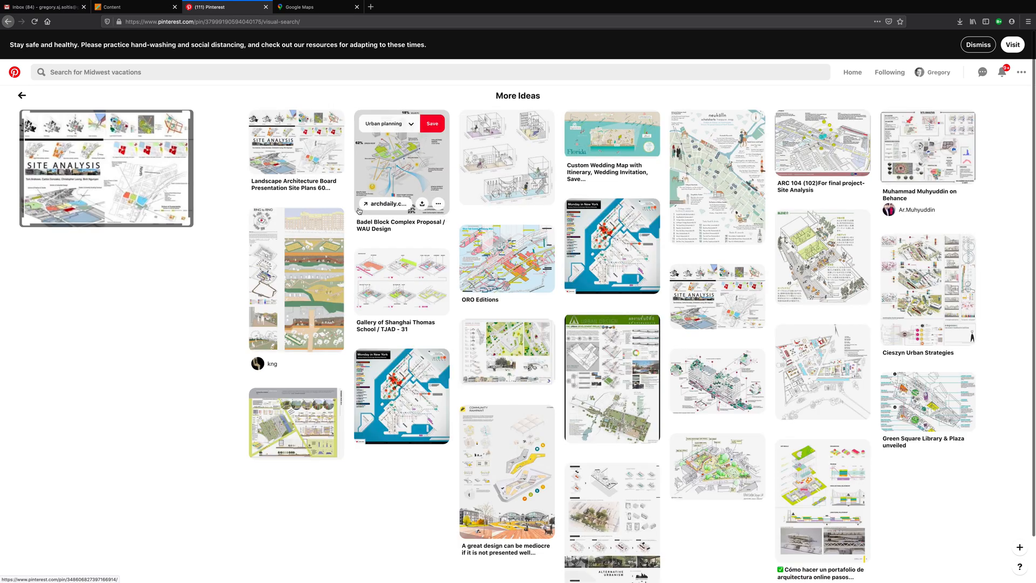
{"action": "left_click", "coordinate": [151, 197]}
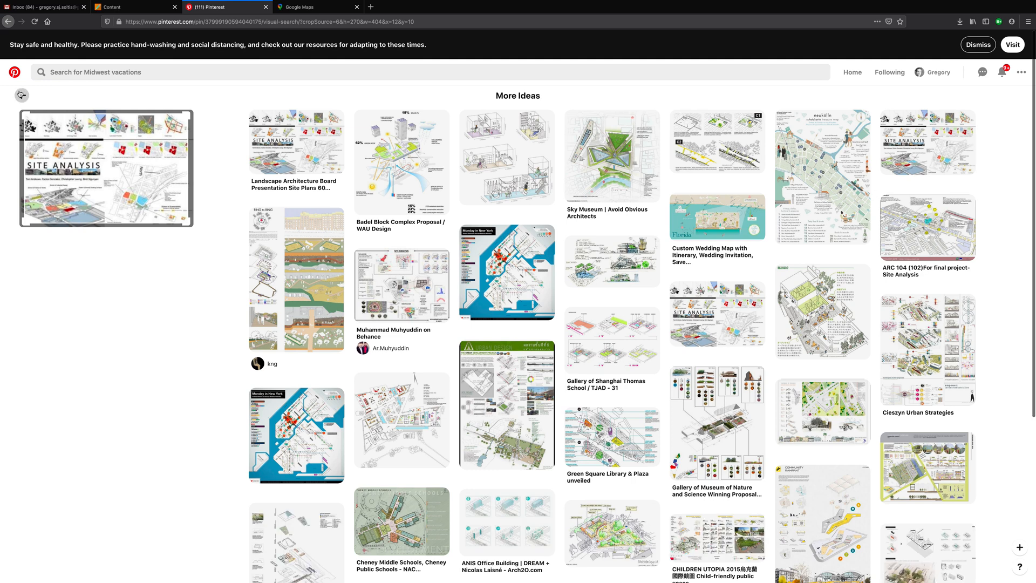
{"action": "left_click", "coordinate": [22, 95]}
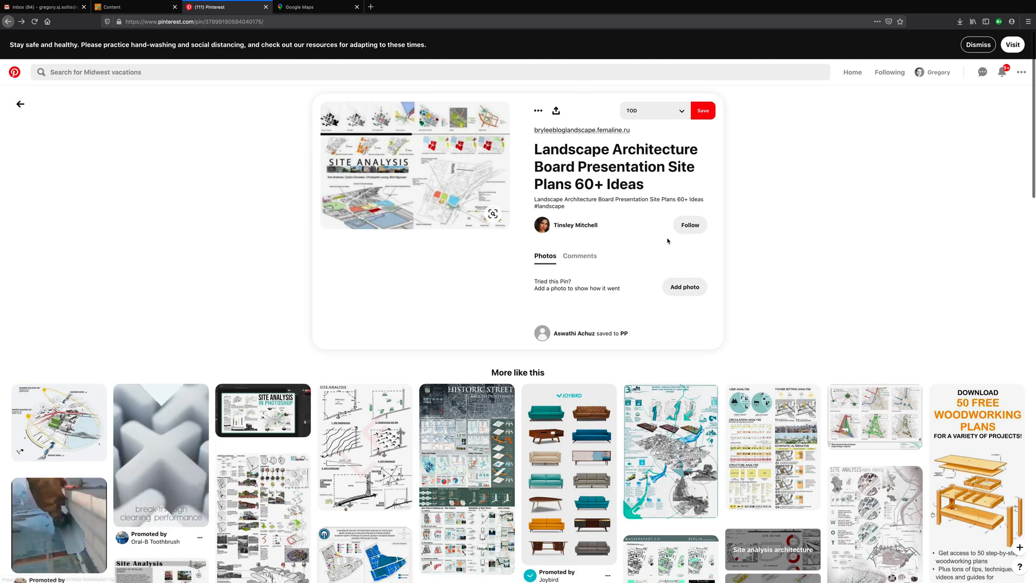
Step: View the Site Analysis pin's source website and return to browsing the urban planning boards results on Pinterest
{"action": "left_click", "coordinate": [570, 131]}
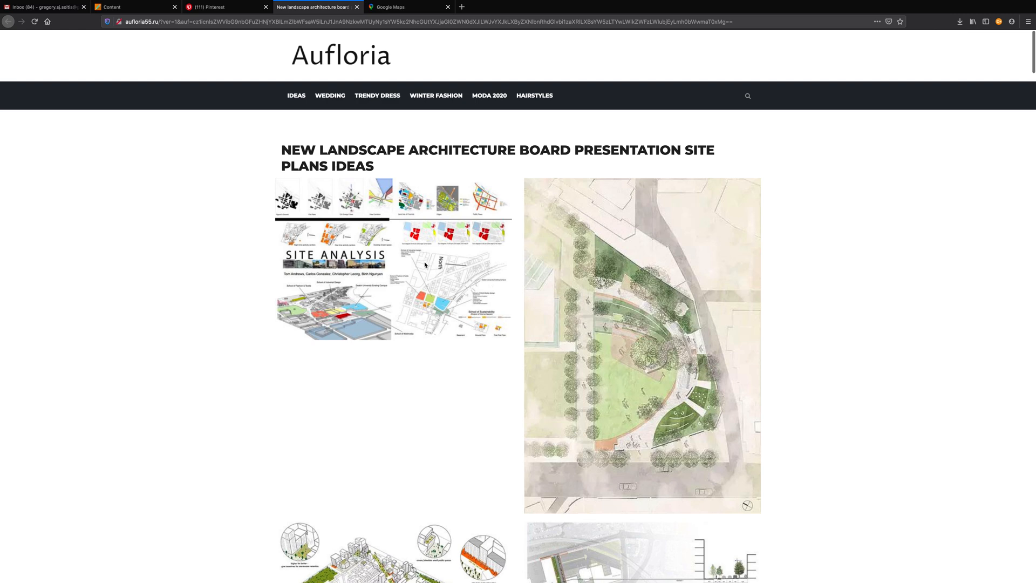
{"action": "left_click", "coordinate": [227, 7]}
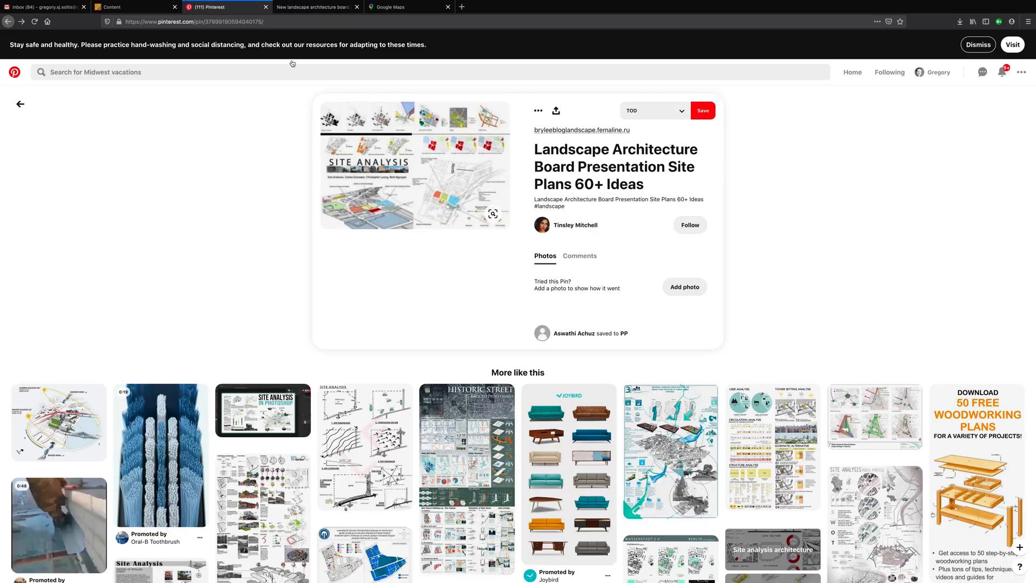
{"action": "left_click", "coordinate": [20, 106]}
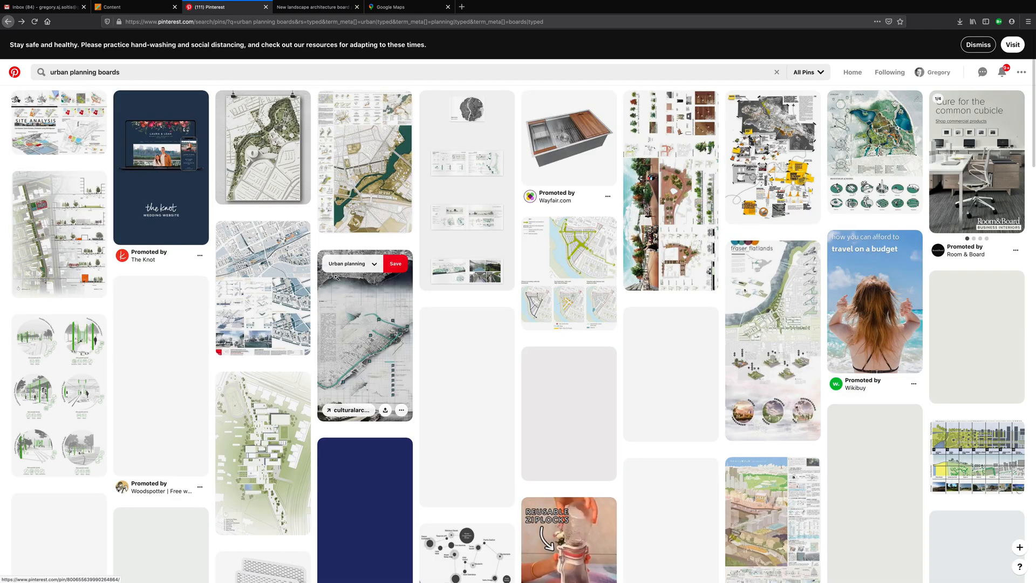
{"action": "scroll", "coordinate": [471, 310], "scroll_direction": "down", "scroll_amount": 5}
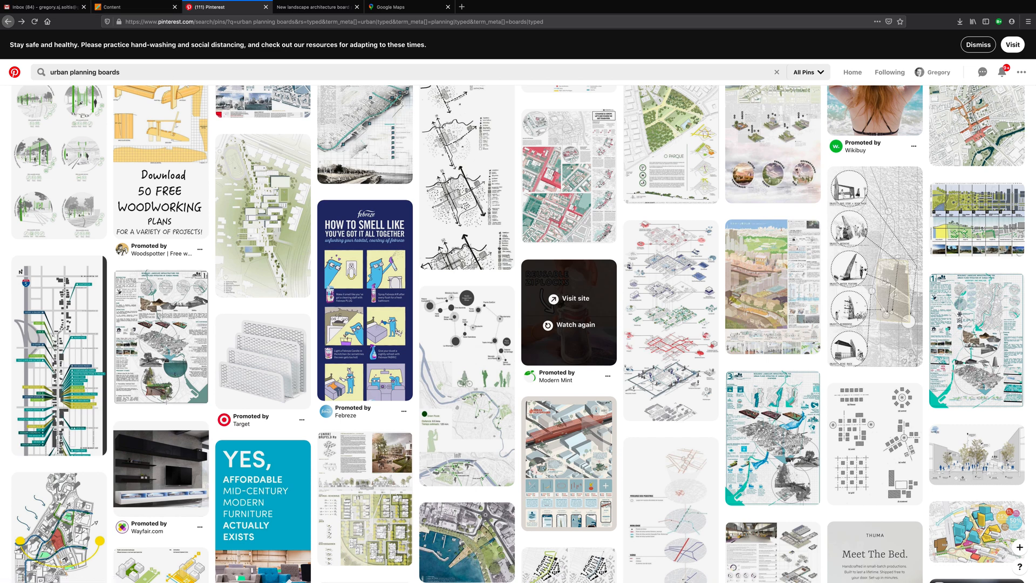
{"action": "mouse_move", "coordinate": [443, 570]}
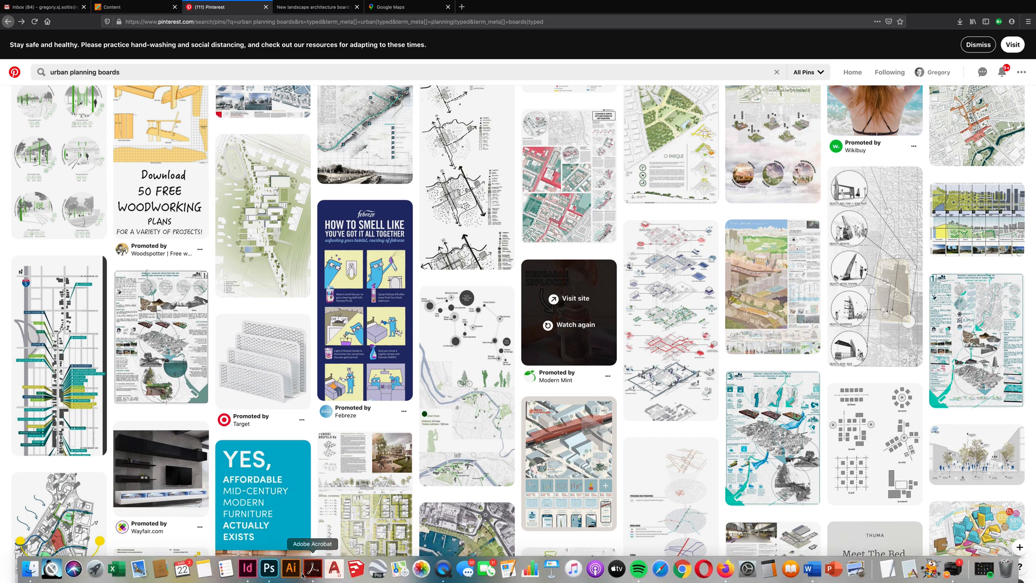
Step: Open the PROJECTS page of the course in Blackboard and review the Neighborhood Analysis Midterm Project requirements
{"action": "left_click", "coordinate": [248, 571]}
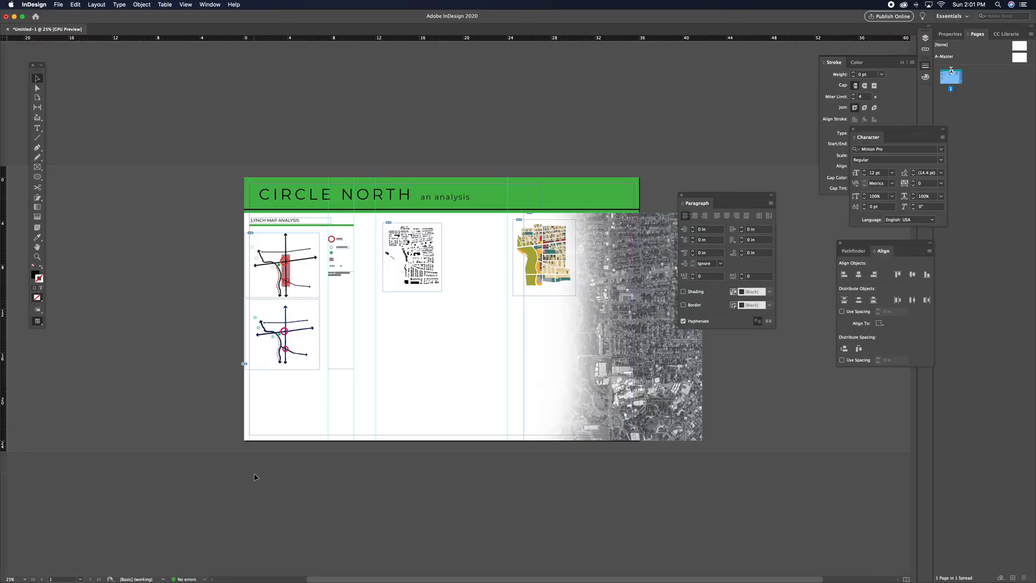
{"action": "mouse_move", "coordinate": [313, 577]}
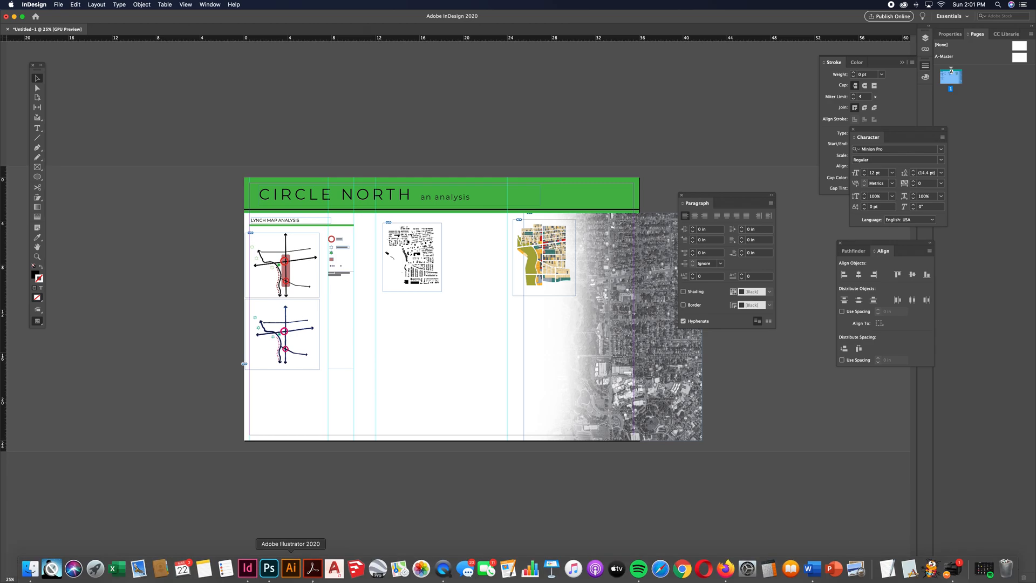
{"action": "left_click", "coordinate": [727, 572]}
{"action": "left_click", "coordinate": [149, 13]}
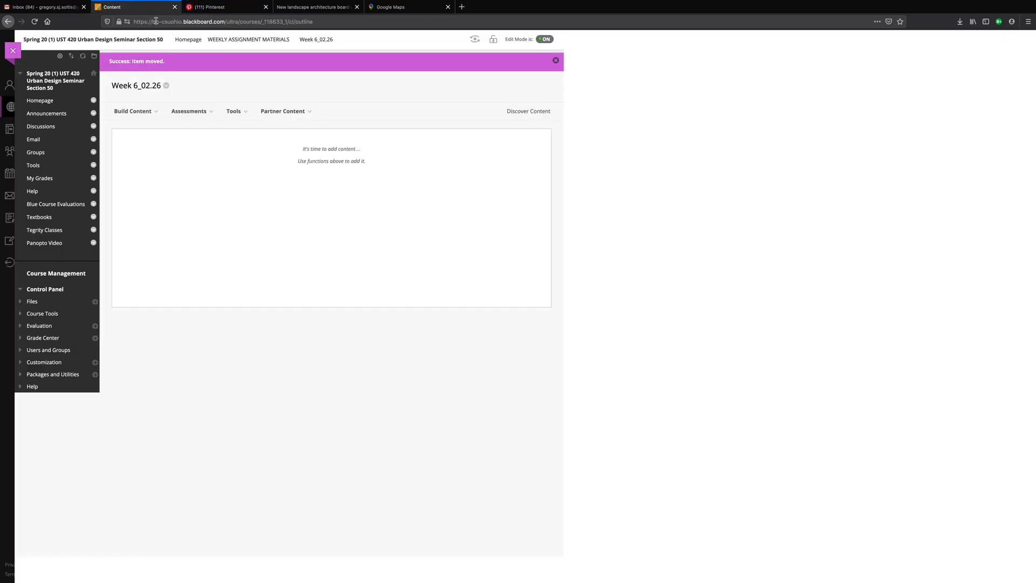
{"action": "left_click", "coordinate": [189, 41]}
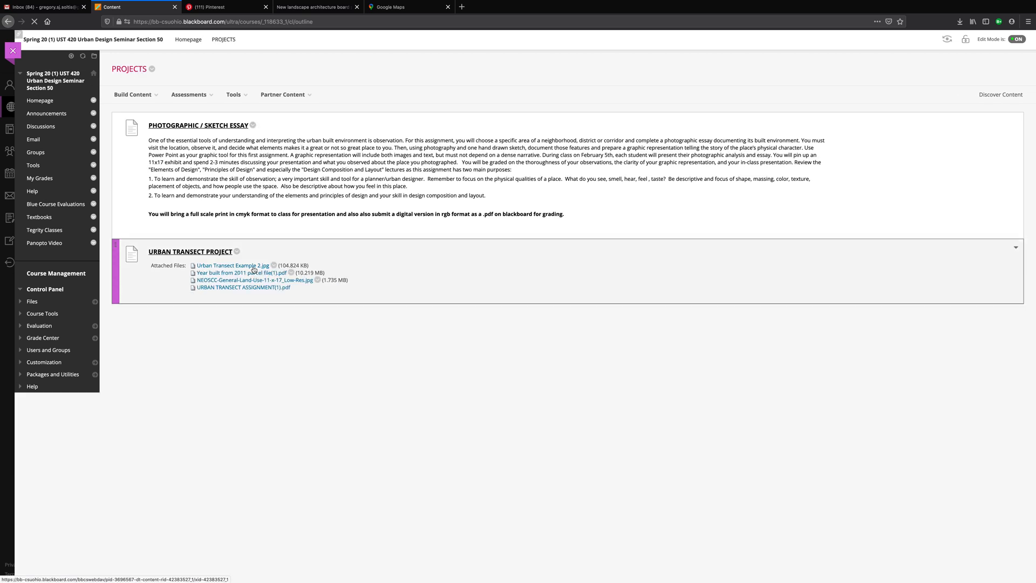
{"action": "scroll", "coordinate": [248, 276], "scroll_direction": "down", "scroll_amount": 3}
{"action": "scroll", "coordinate": [245, 283], "scroll_direction": "down", "scroll_amount": 1}
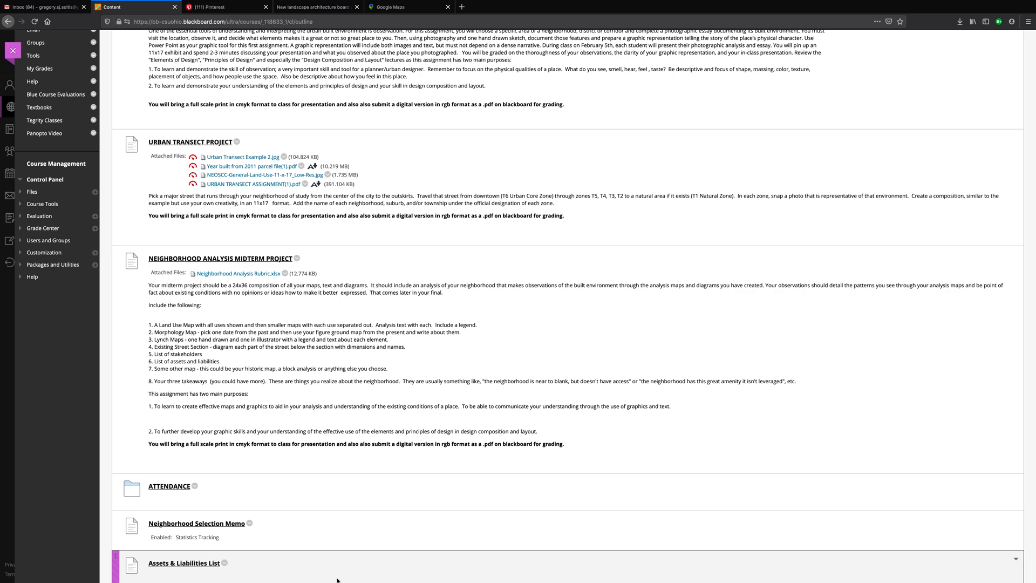
{"action": "mouse_move", "coordinate": [338, 581]}
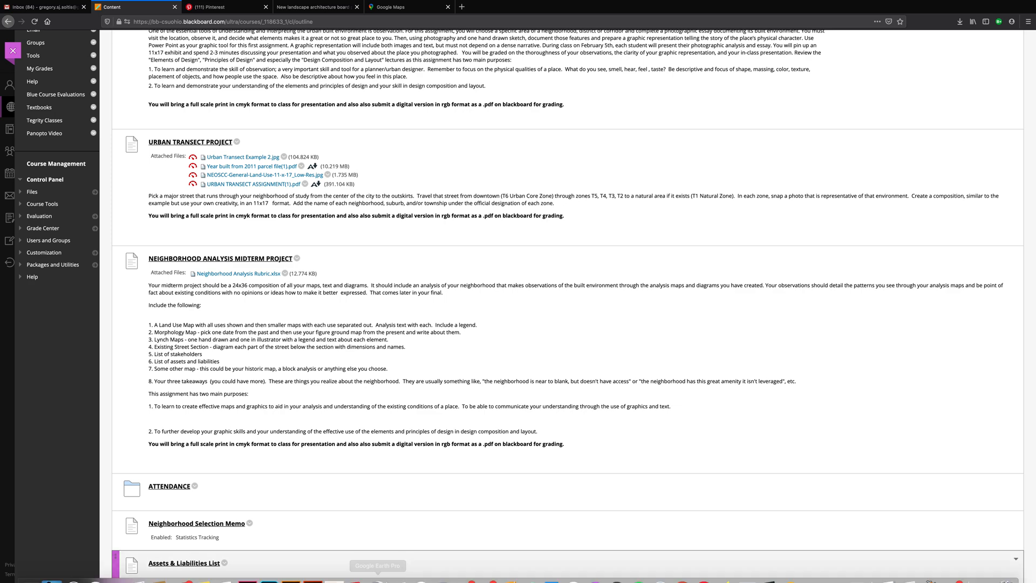
{"action": "left_click", "coordinate": [443, 568]}
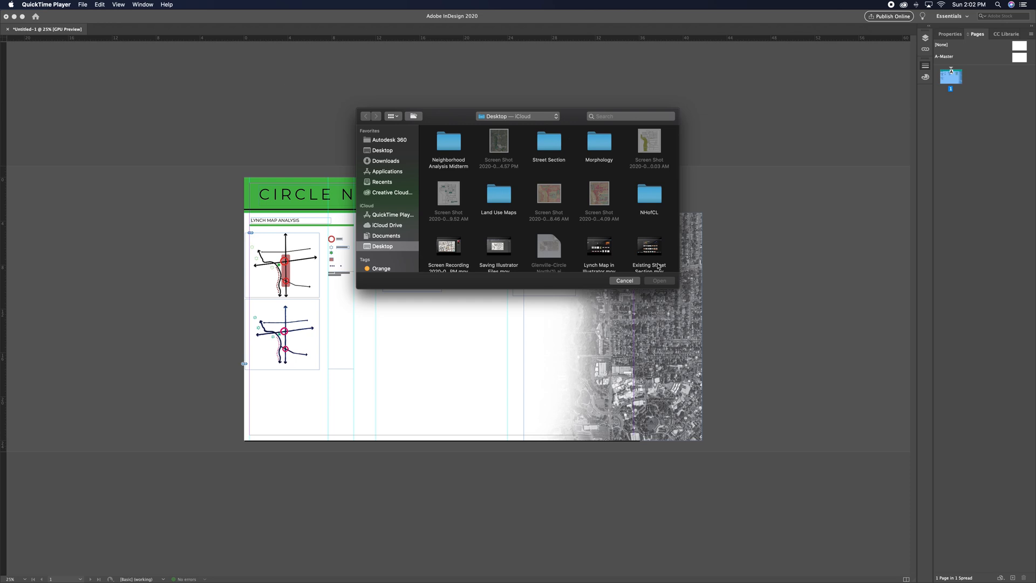
{"action": "left_click", "coordinate": [624, 280]}
{"action": "left_click", "coordinate": [83, 5]}
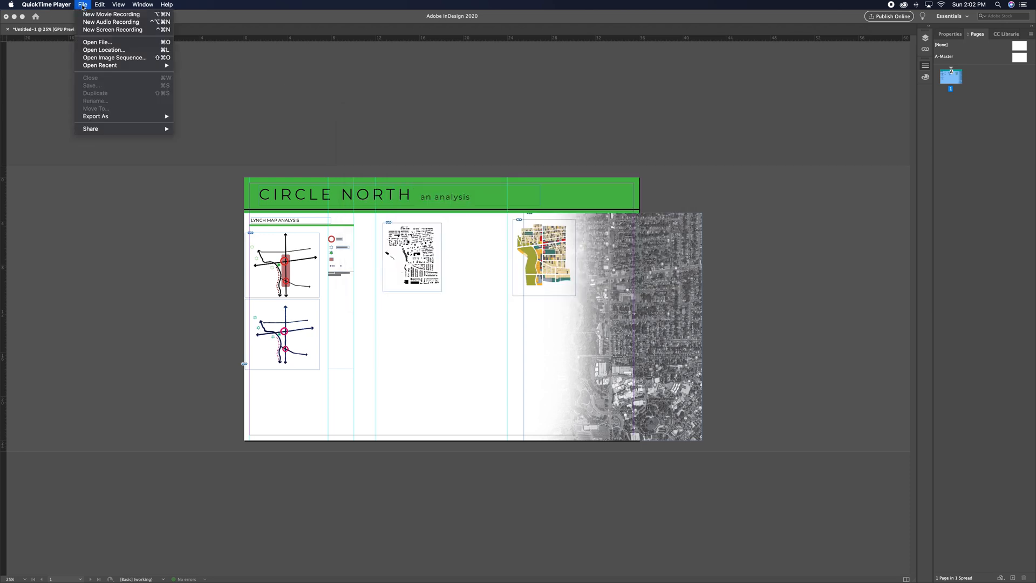